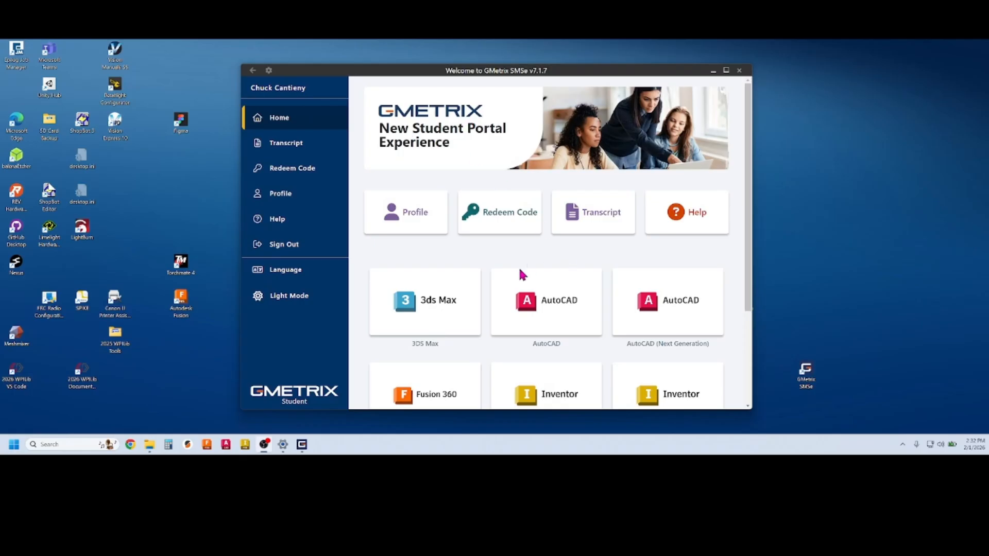
Set up ACU Inventor Practice Exam 2 in Training mode and start the test
scroll(551, 315, down, 1)
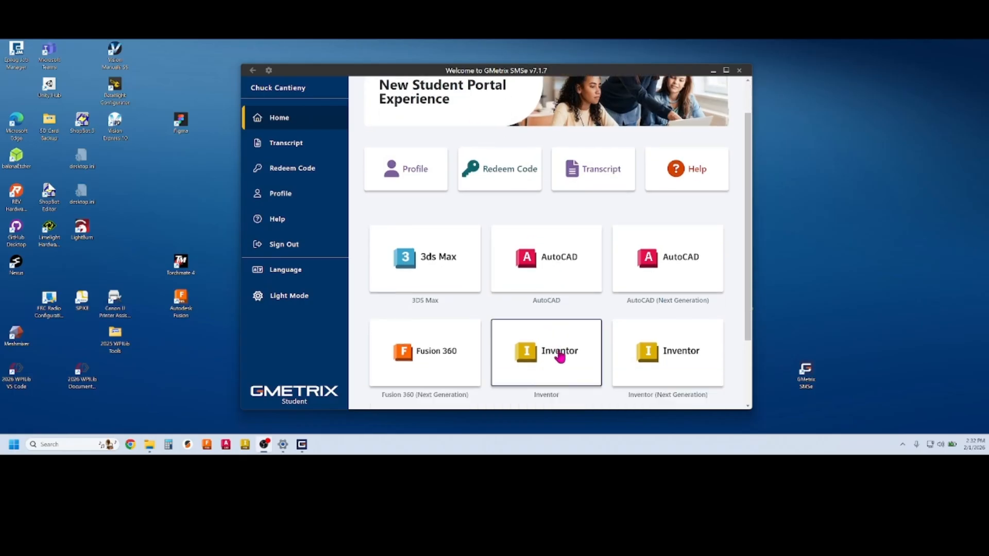
click(558, 353)
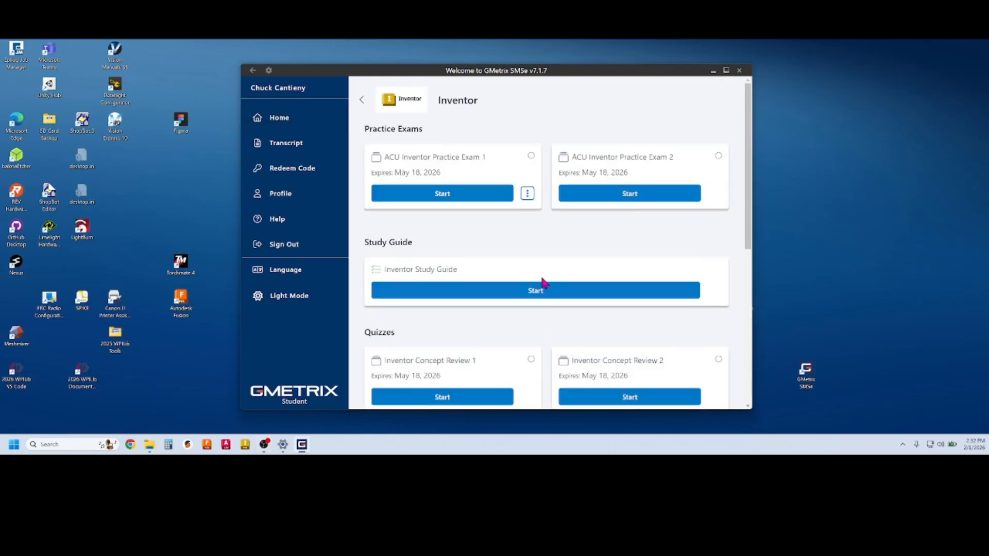
click(630, 194)
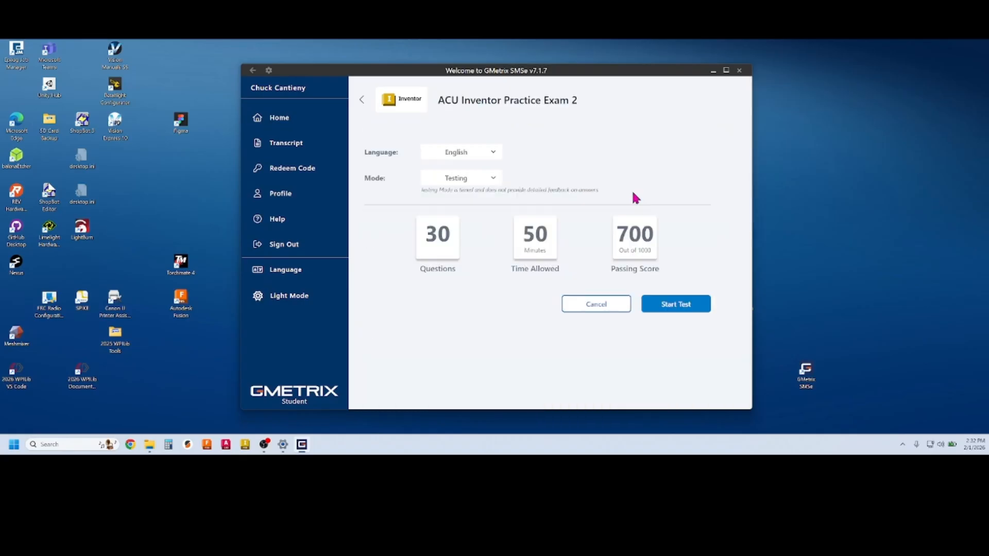
click(488, 182)
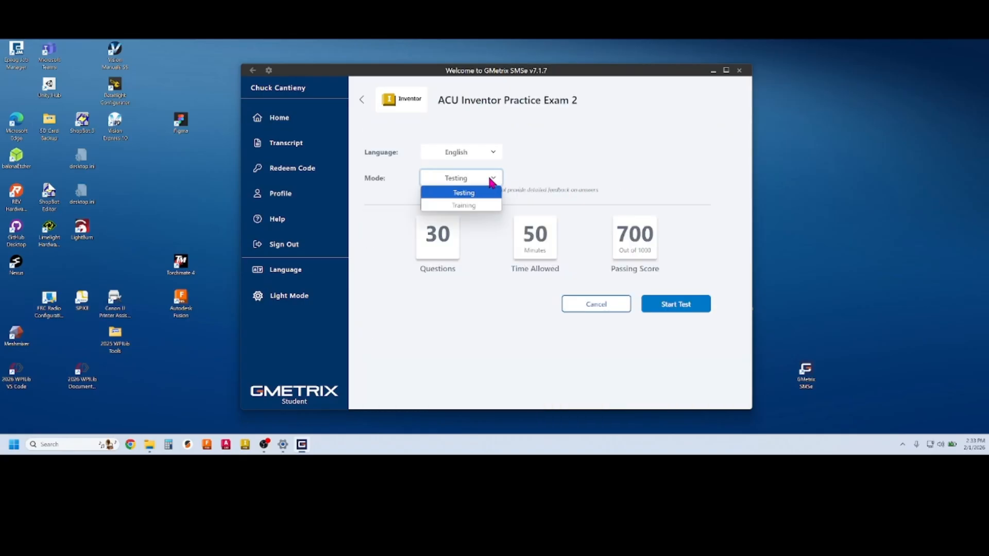
click(470, 207)
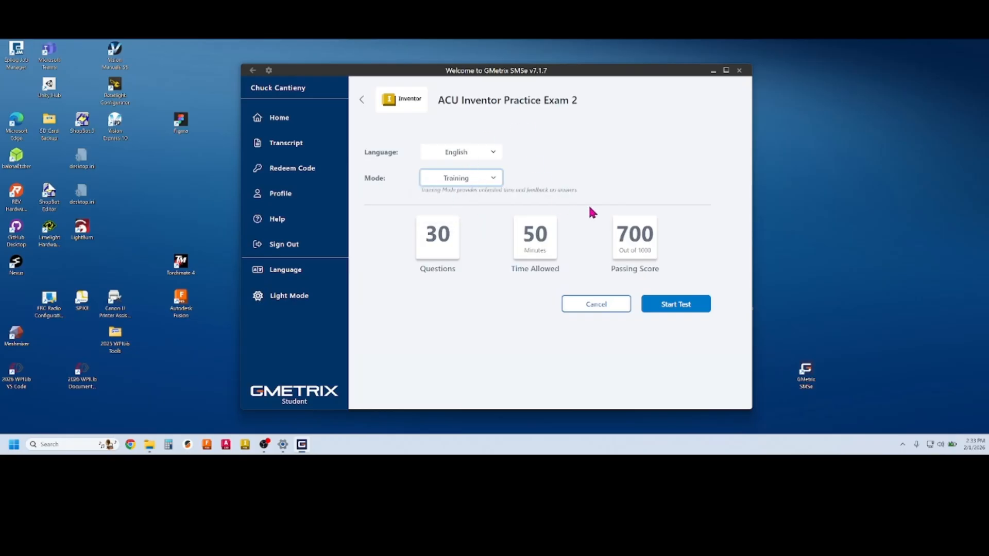
click(673, 308)
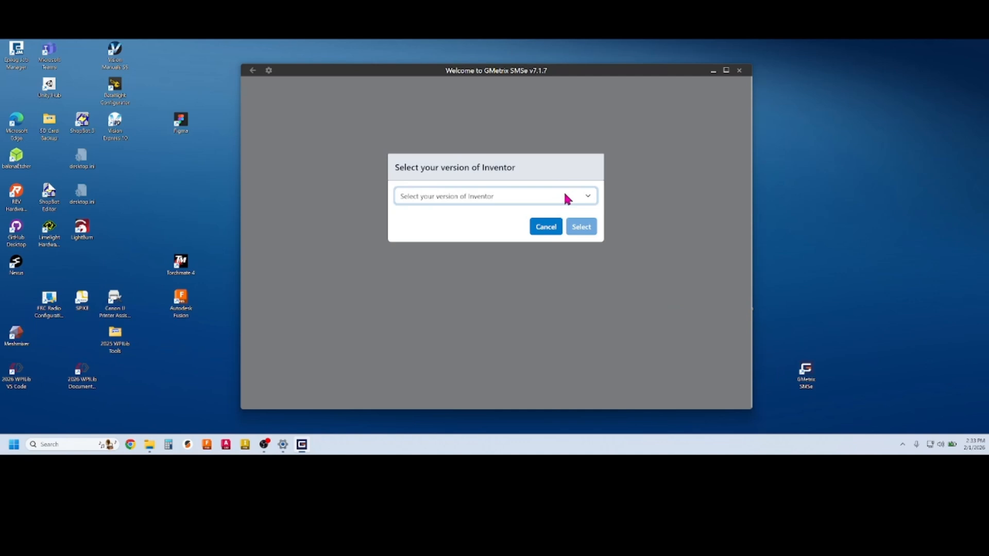
Choose Inventor 24, download the test resource files and continue into the exam
click(564, 195)
click(459, 236)
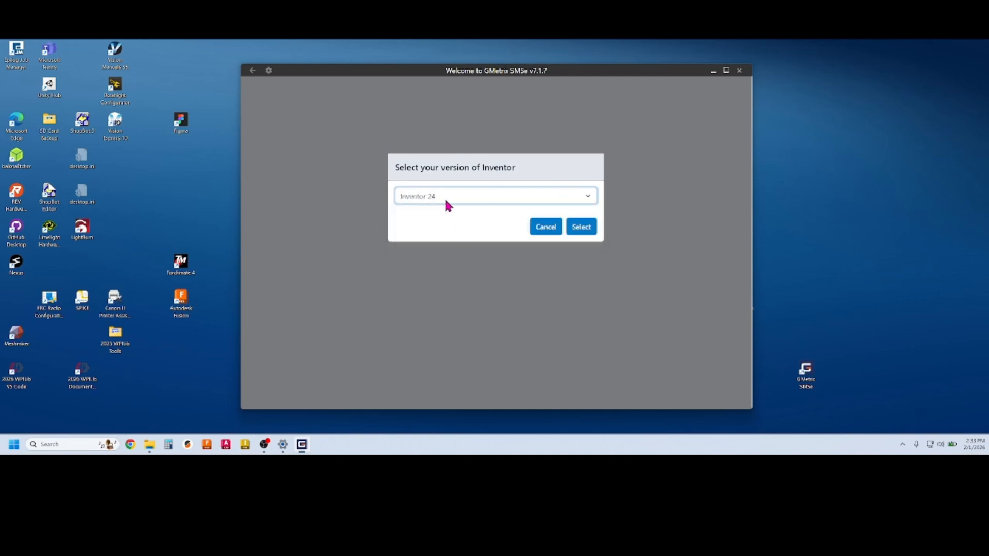
click(579, 228)
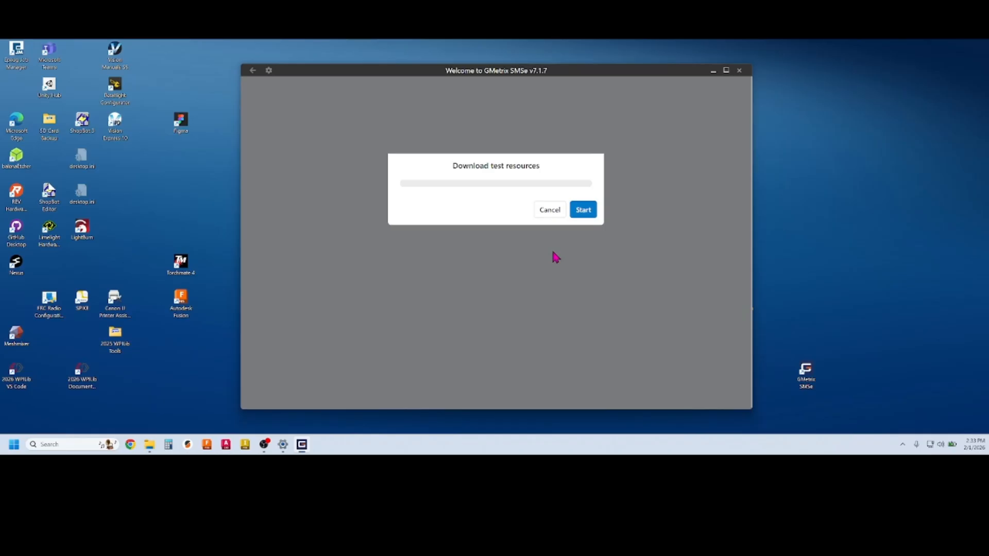
click(589, 210)
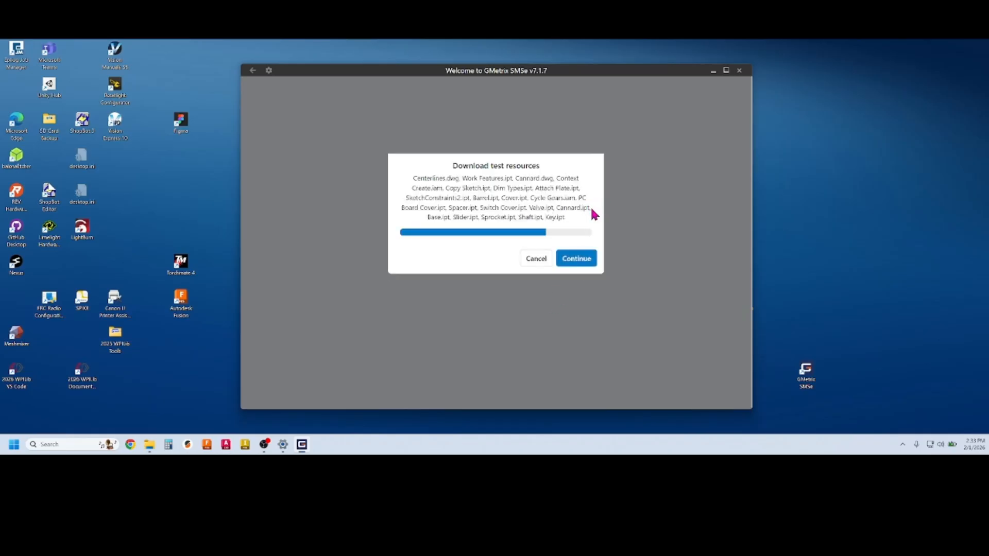
click(578, 259)
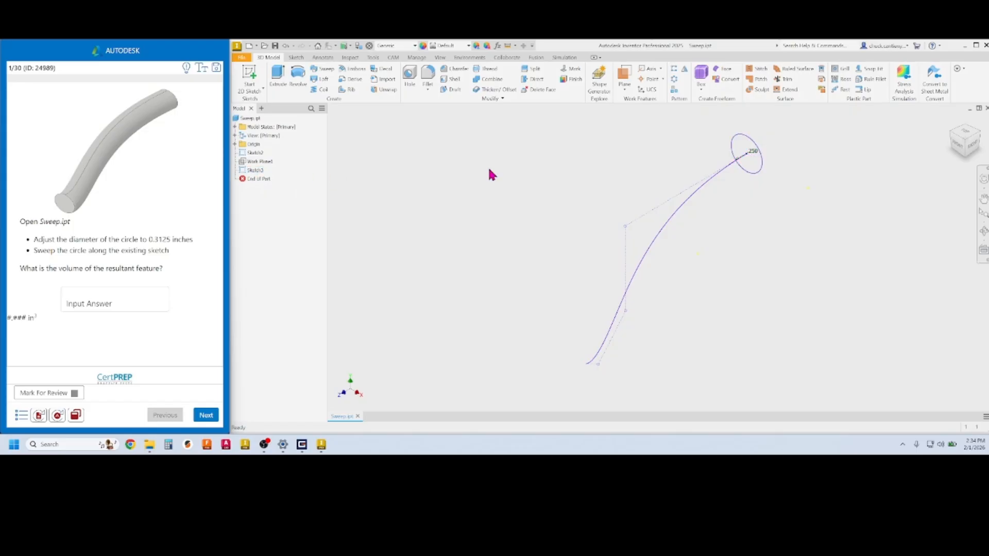
Change the circle's .250 diameter dimension to 0.3125 in
double_click(754, 153)
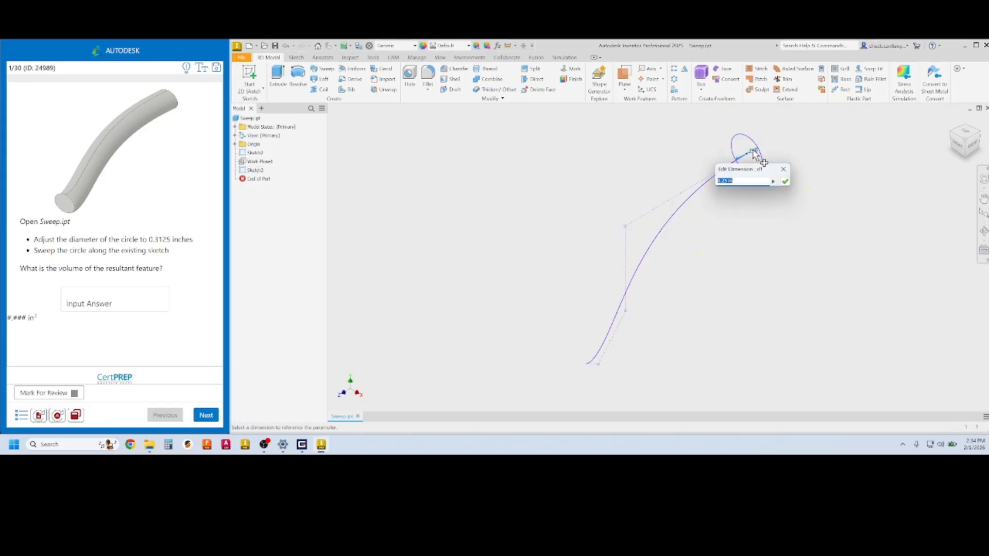
key(BackSpace)
click(785, 181)
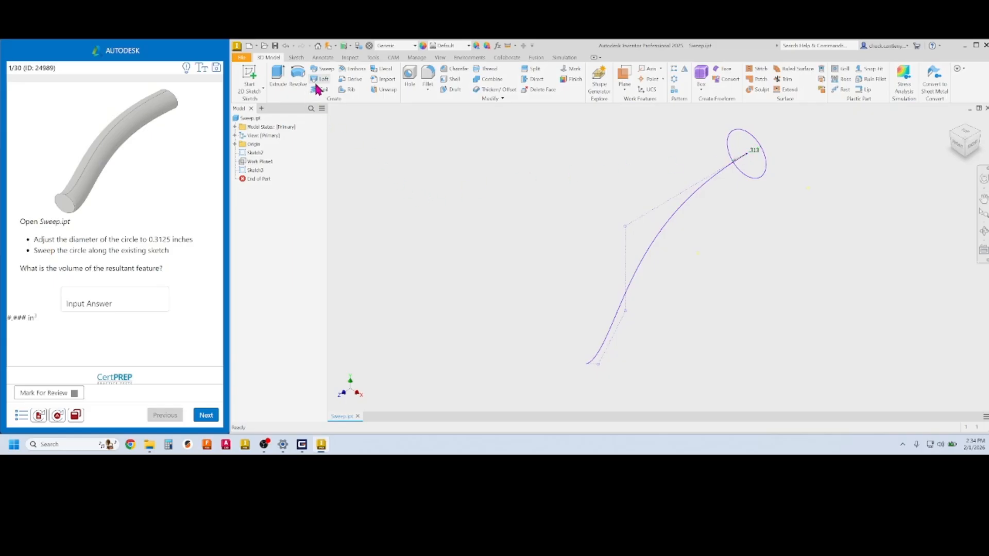
Sweep the circle along the path curve with Fixed orientation into a solid tube
click(327, 71)
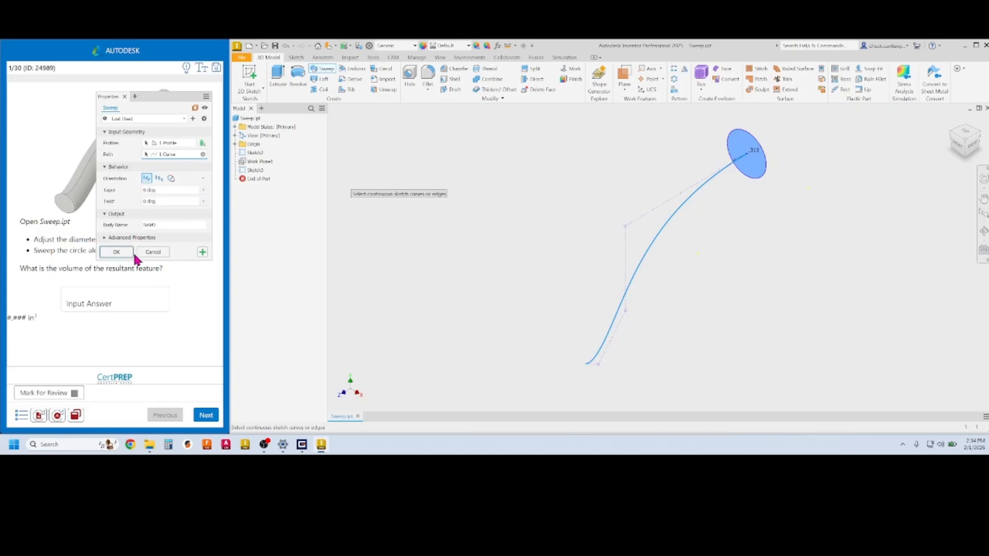
click(159, 179)
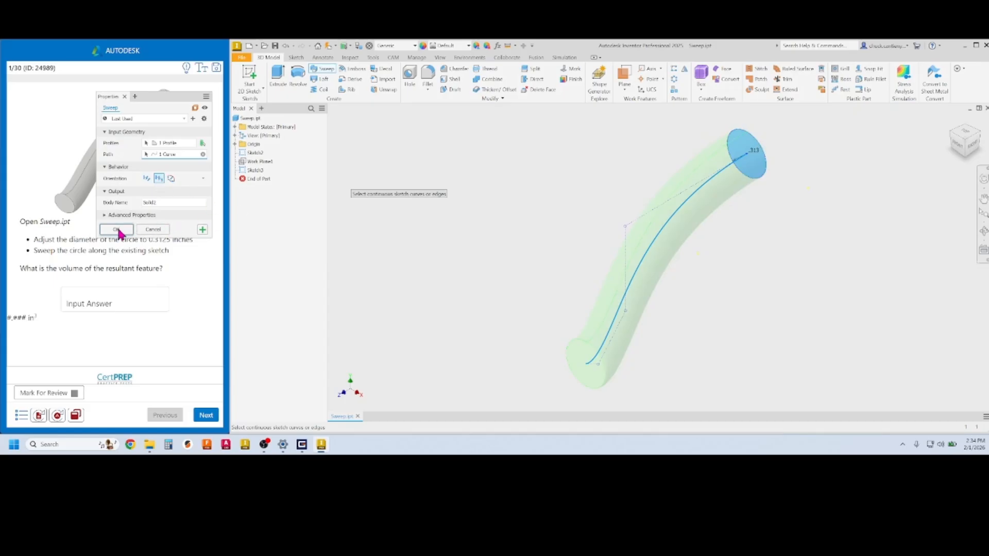
click(116, 230)
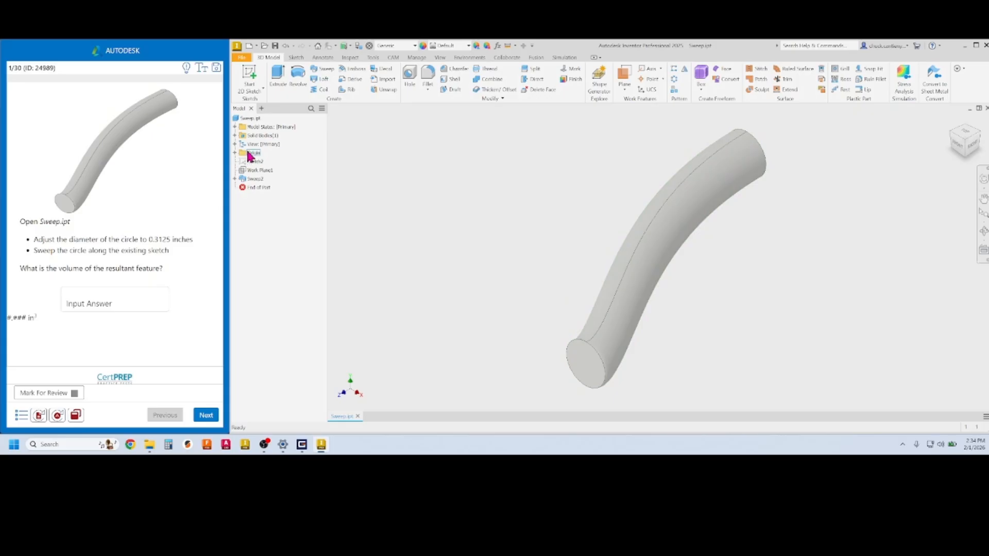
Copy the 0.165 volume from Sweep.ipt's Physical properties
right_click(254, 122)
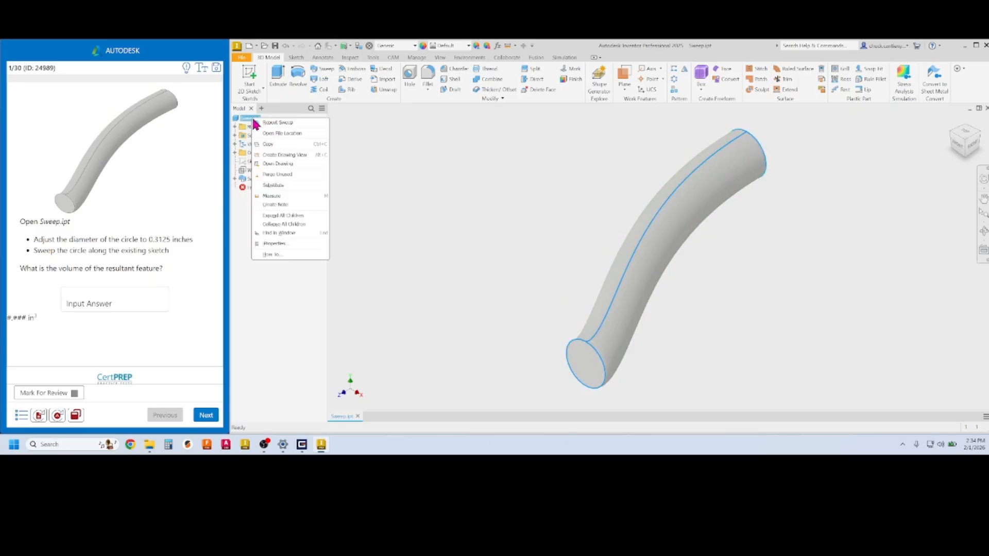
click(295, 243)
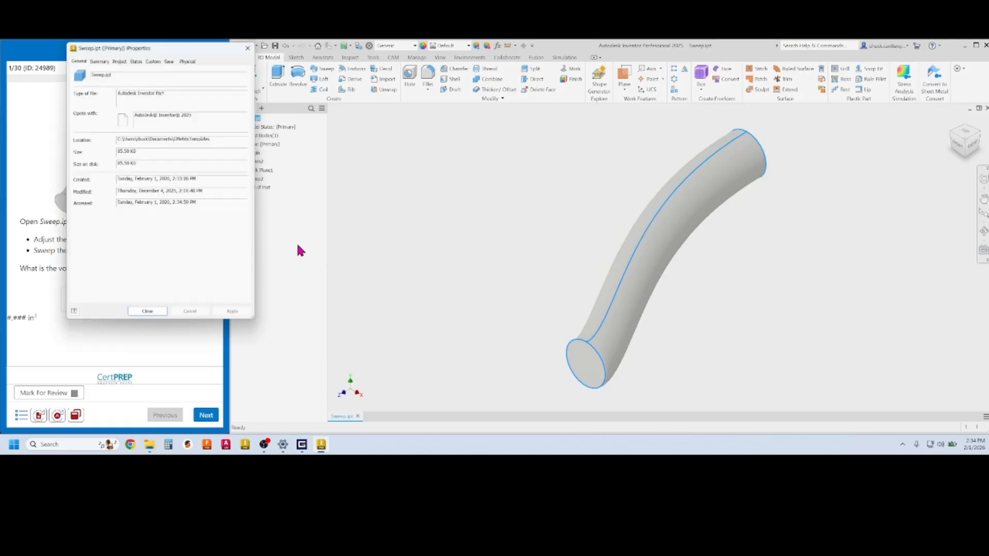
drag(207, 55, 515, 86)
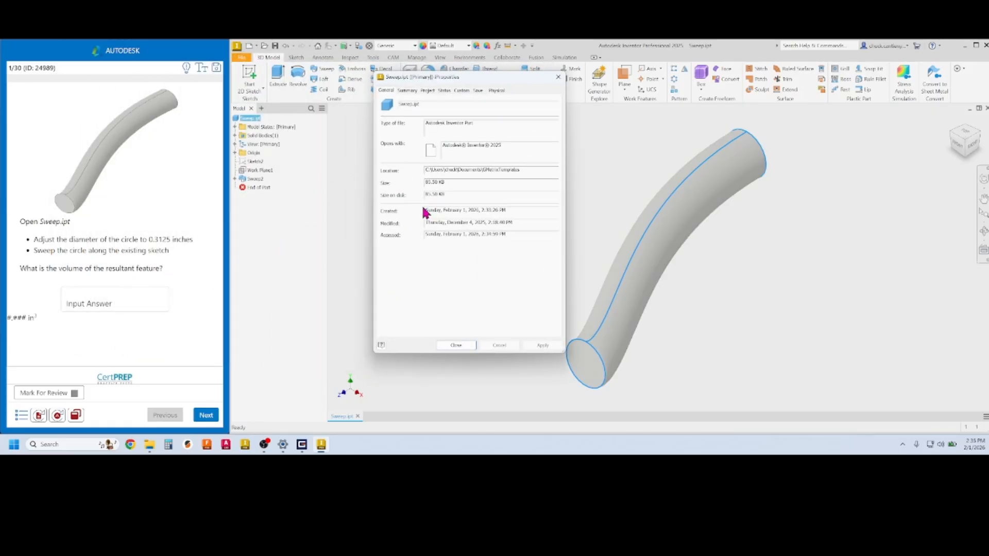
click(497, 91)
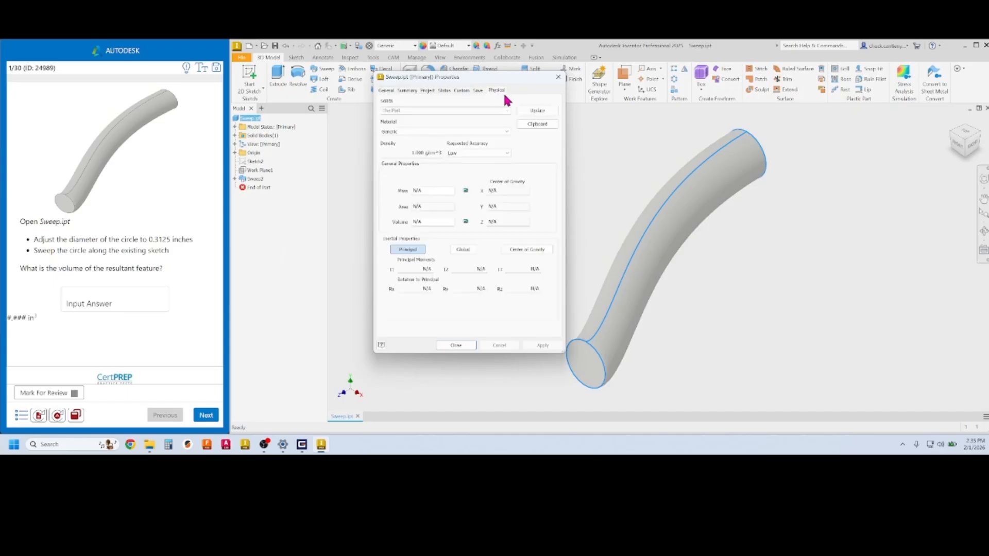
double_click(419, 221)
key(ctrl+c)
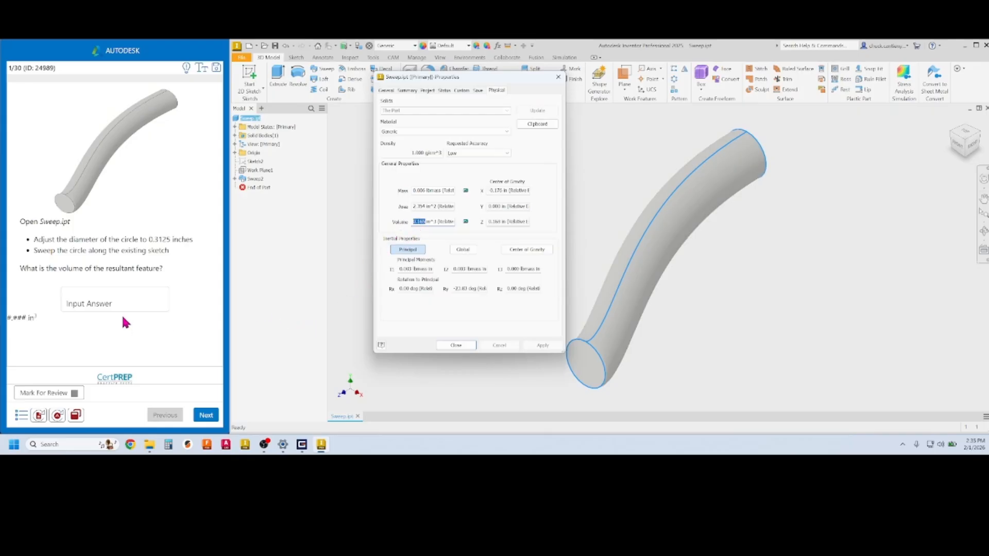
Paste 0.165 as the exam answer, submit it, and close the properties window
click(110, 295)
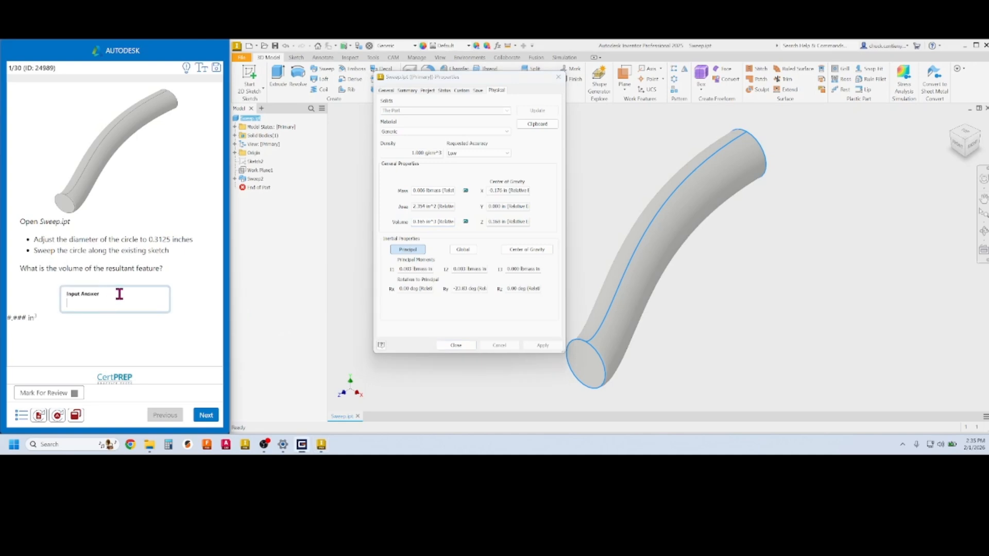
key(ctrl+v)
click(206, 415)
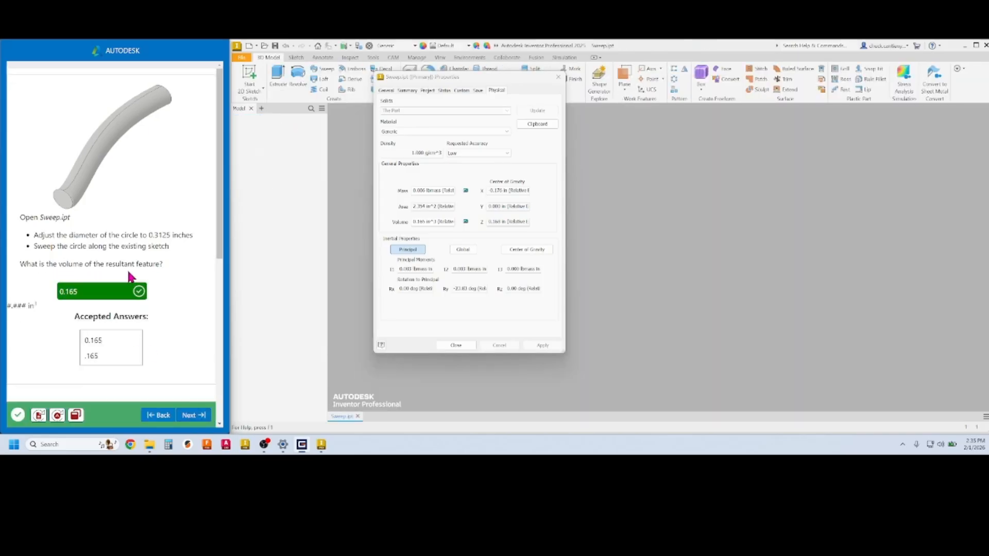
click(461, 345)
Dismiss the Inventor error report and advance to exam question 2 with Assembly Constraints.iam
click(190, 419)
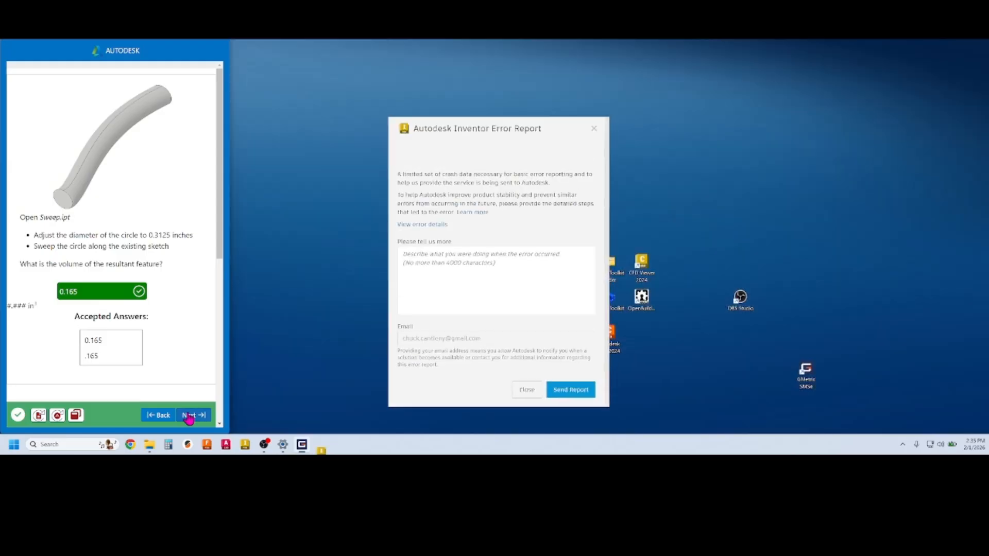
click(598, 129)
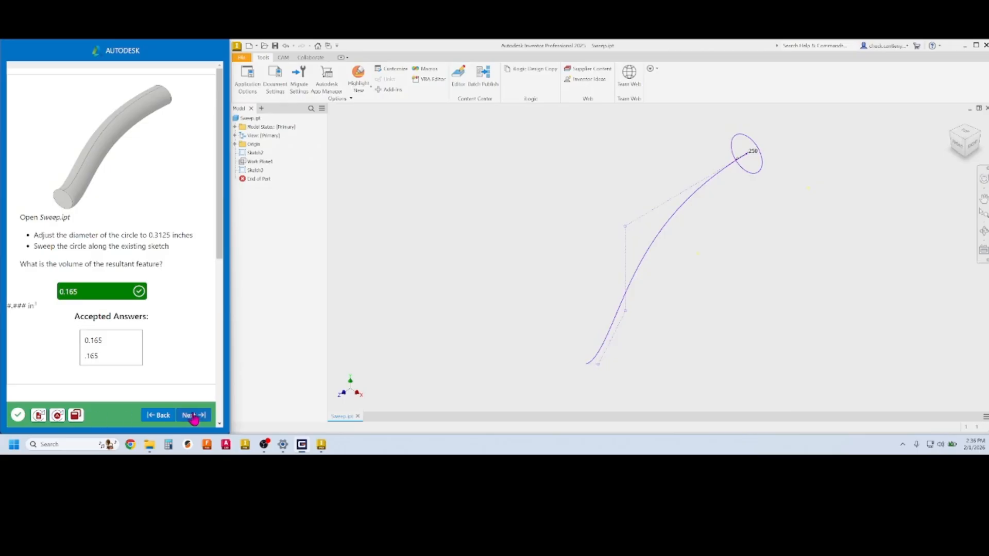
click(194, 415)
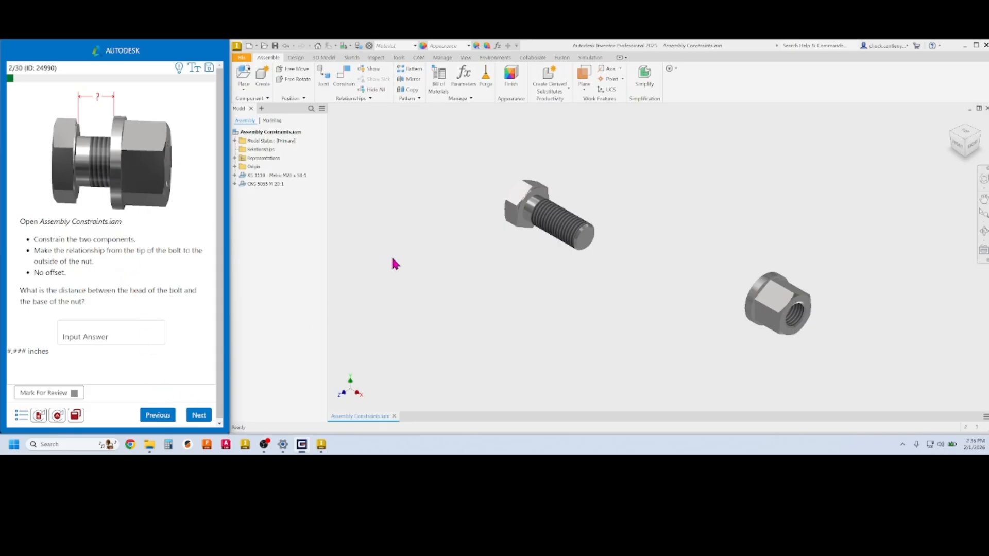
Select the nut and bolt and start an Insert-type assembly constraint
click(771, 308)
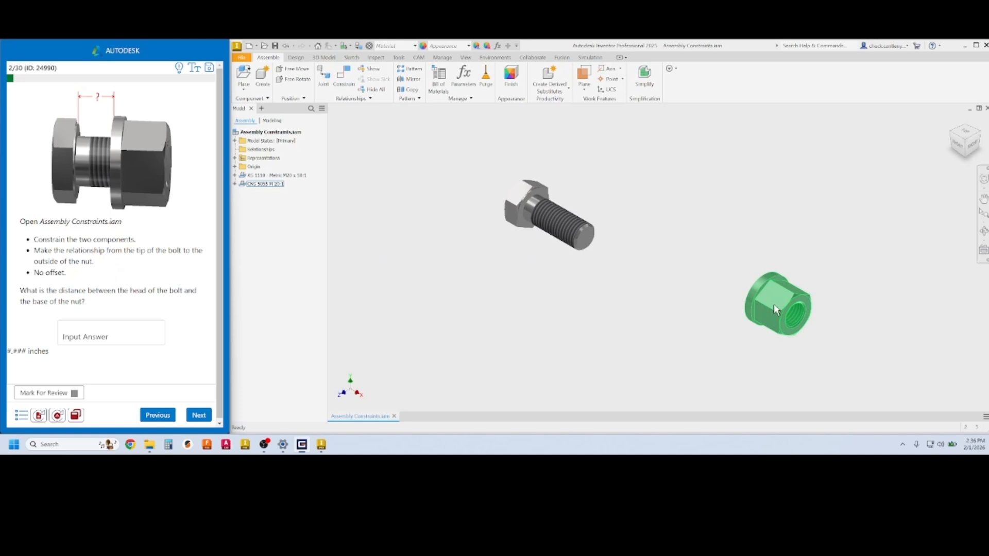
click(563, 232)
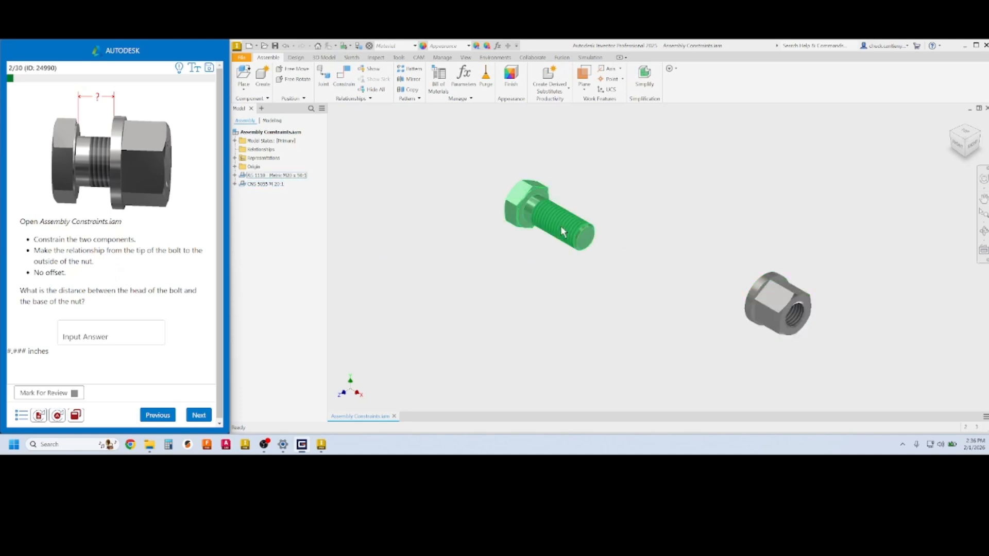
click(344, 77)
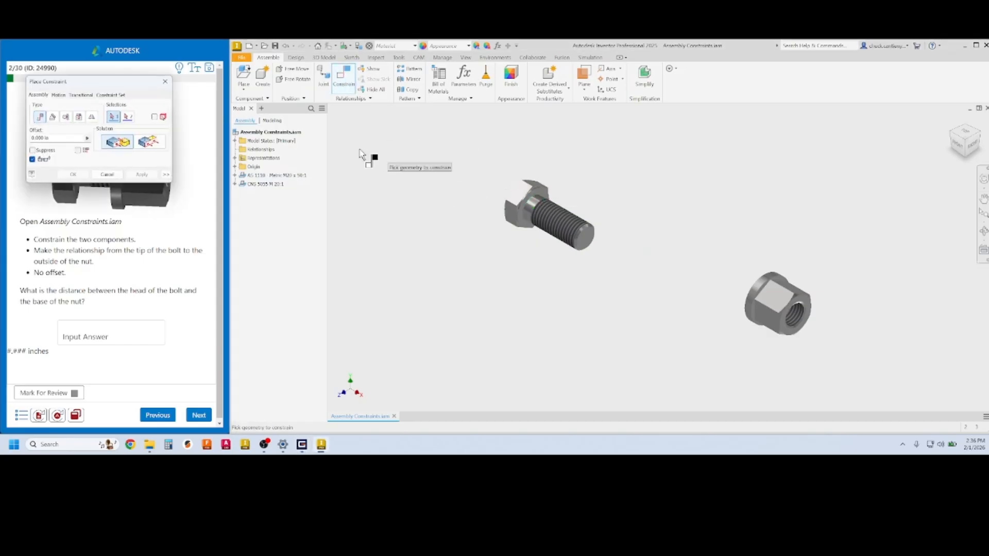
drag(140, 81, 460, 124)
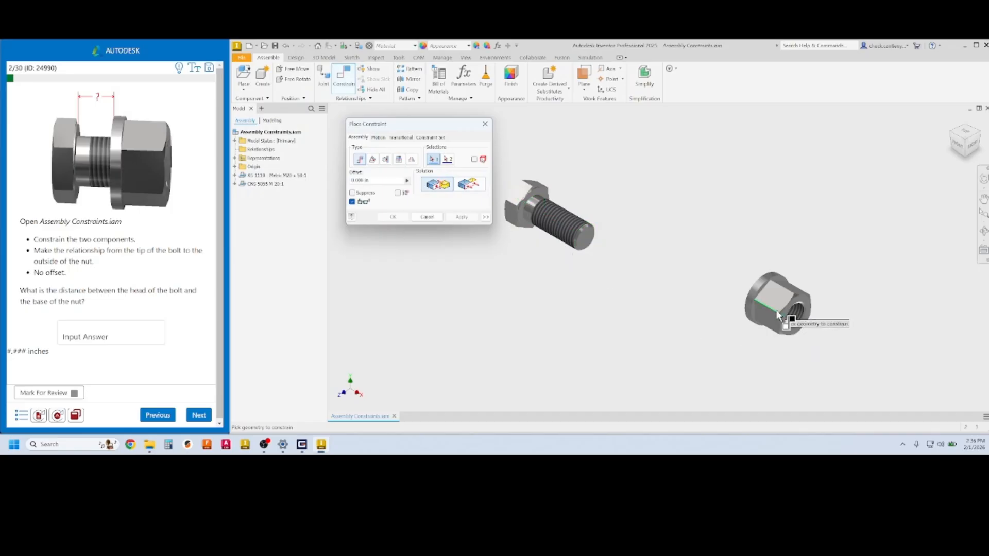
click(399, 159)
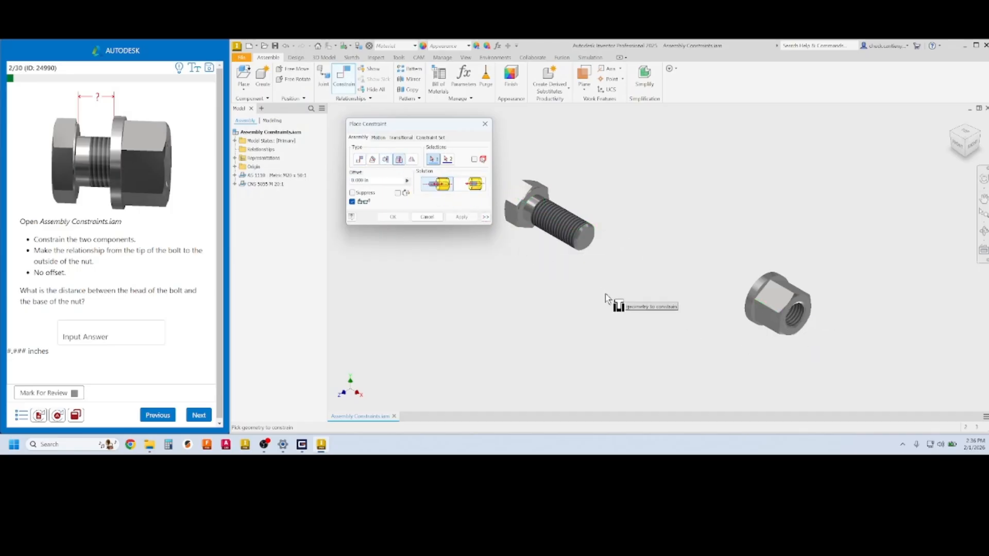
Constrain the nut hole edge to the bolt tip edge with a flush solution at 0 offset
scroll(787, 332, up, 6)
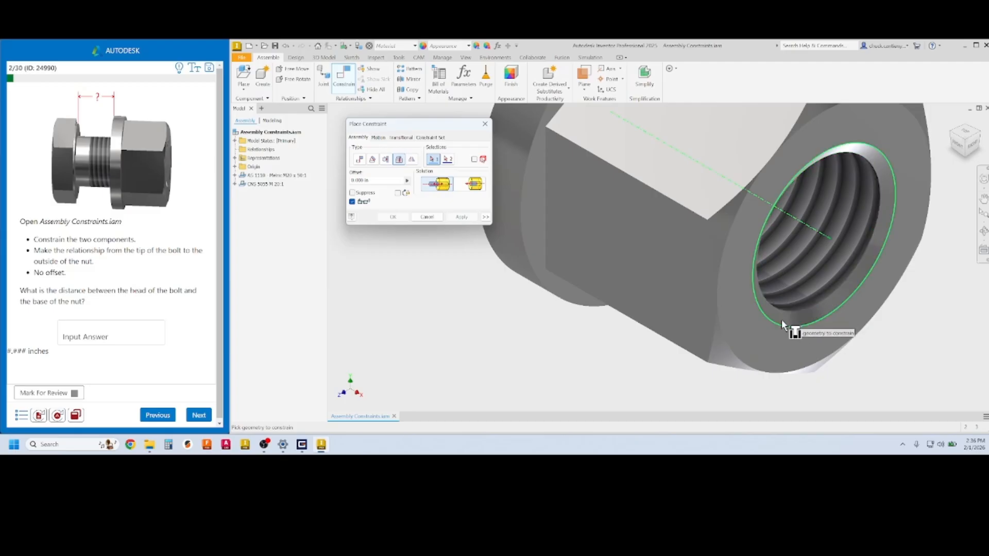
click(776, 321)
scroll(775, 321, down, 5)
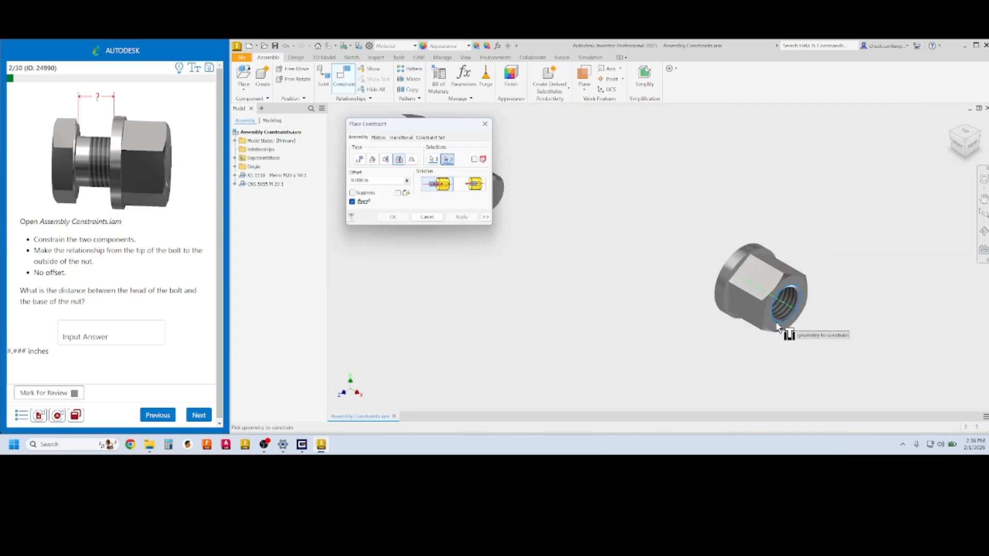
middle_drag(711, 307, 764, 309)
scroll(764, 309, down, 2)
scroll(596, 227, up, 4)
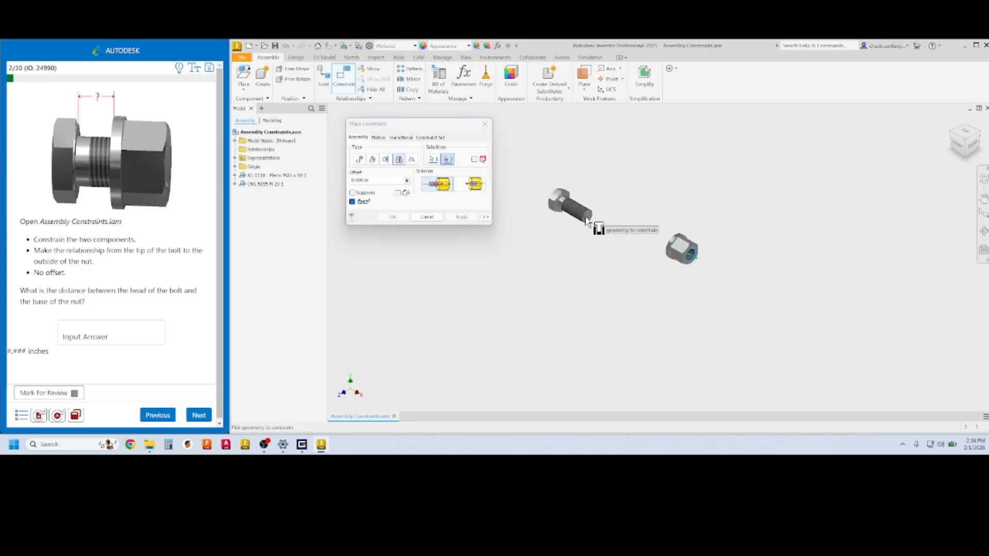
scroll(573, 202, down, 8)
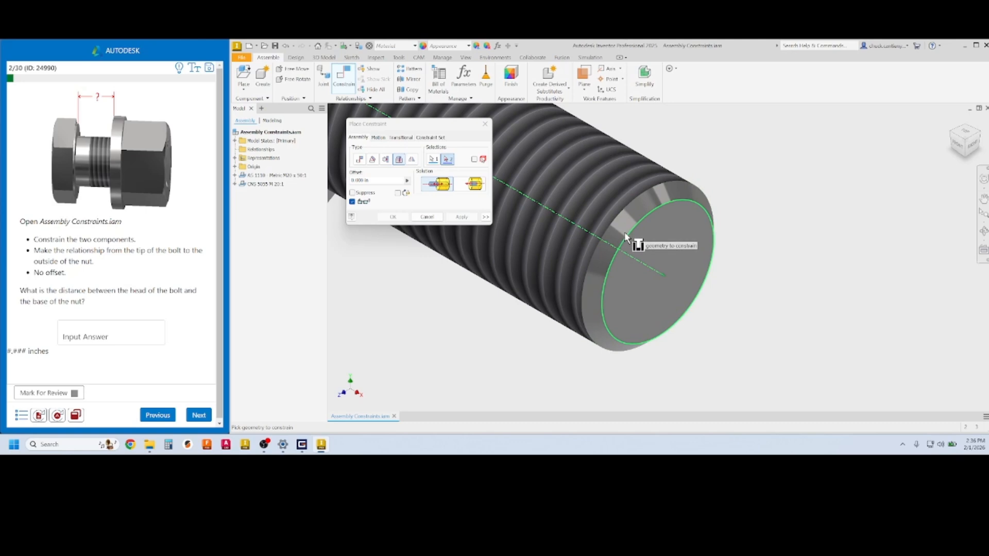
click(629, 241)
scroll(631, 240, up, 5)
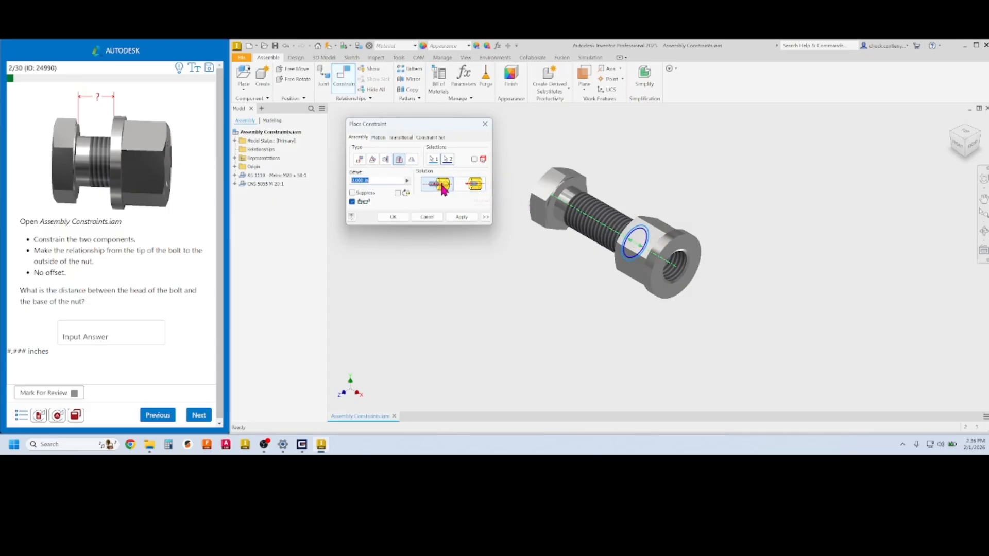
click(483, 190)
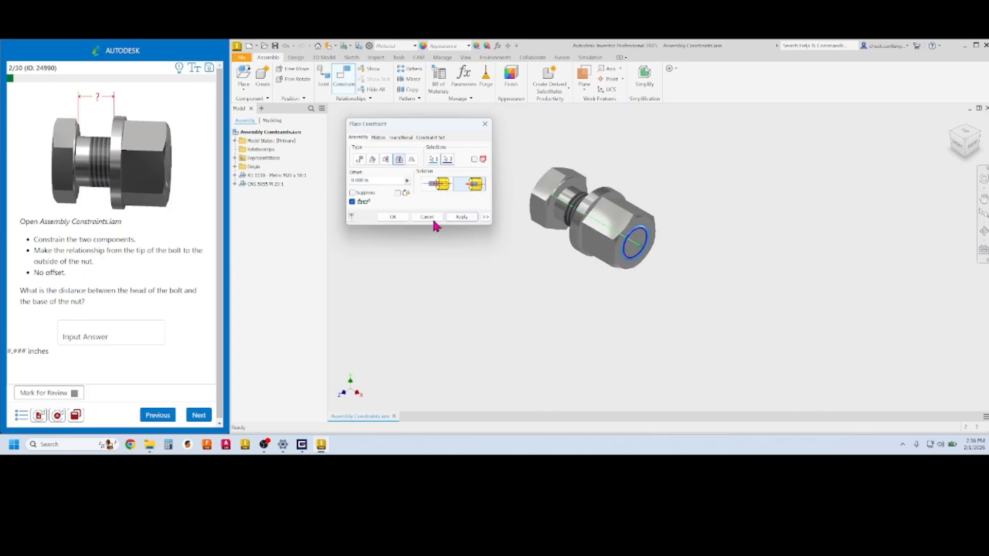
click(395, 216)
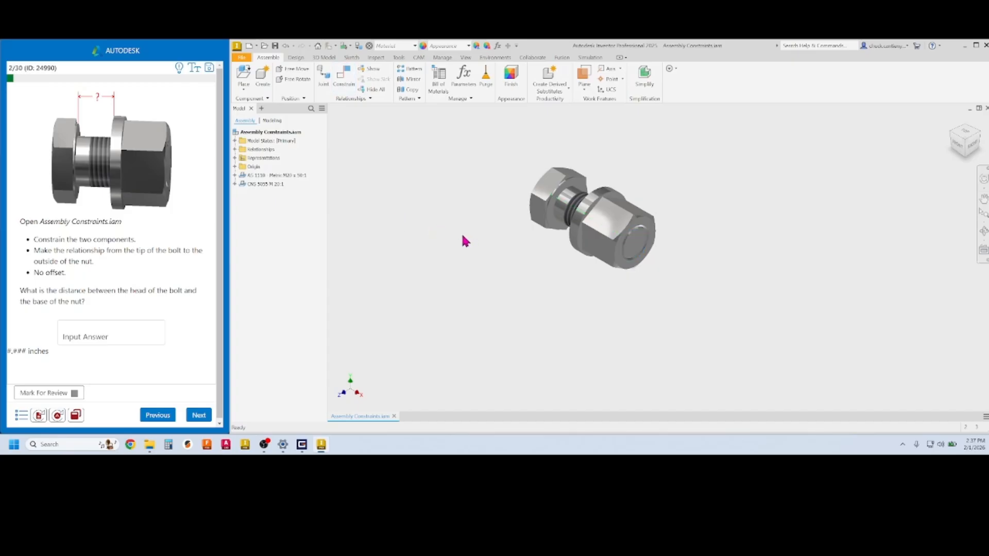
Measure the distance between the bolt head underside and the nut face: 0.787 in
shift+middle_drag(465, 241, 492, 243)
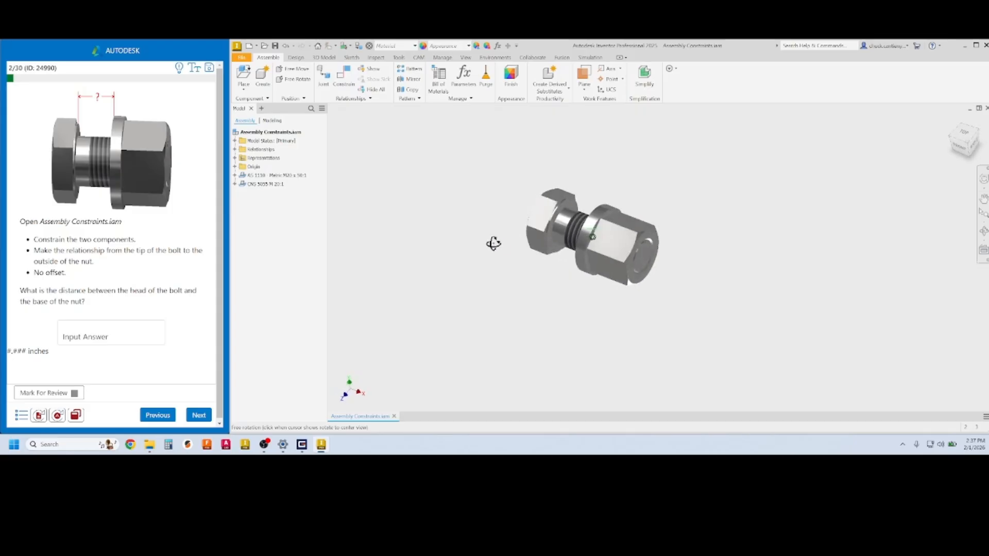
scroll(500, 232, up, 8)
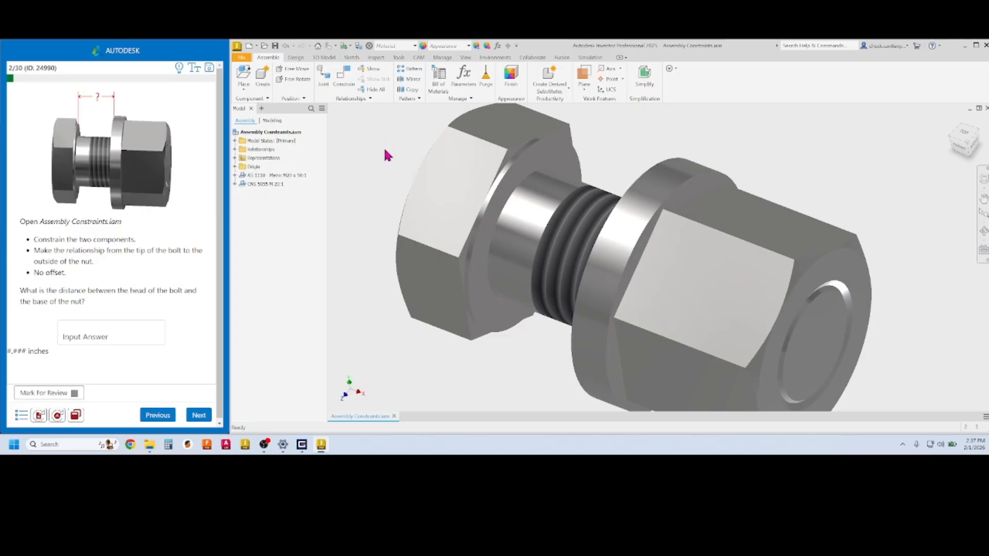
right_click(385, 151)
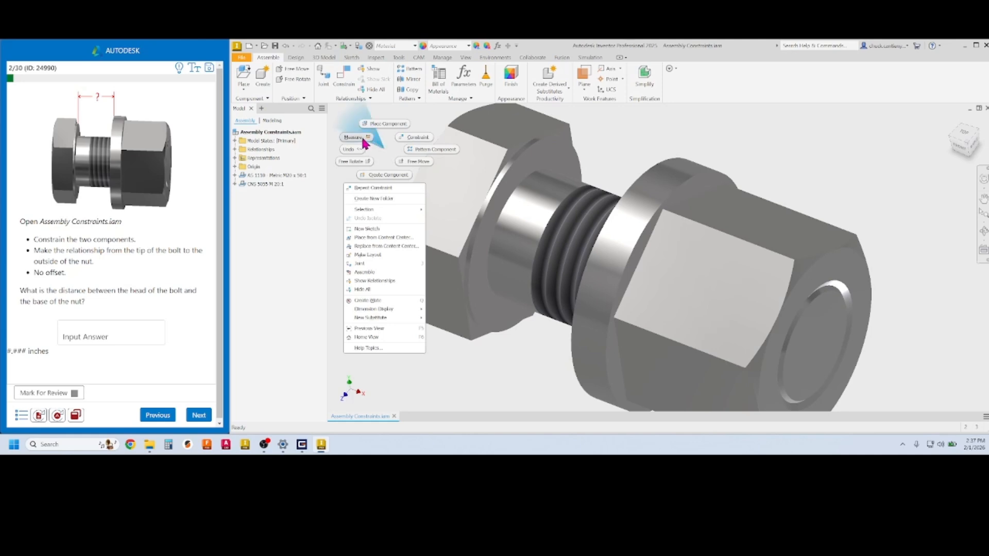
click(363, 138)
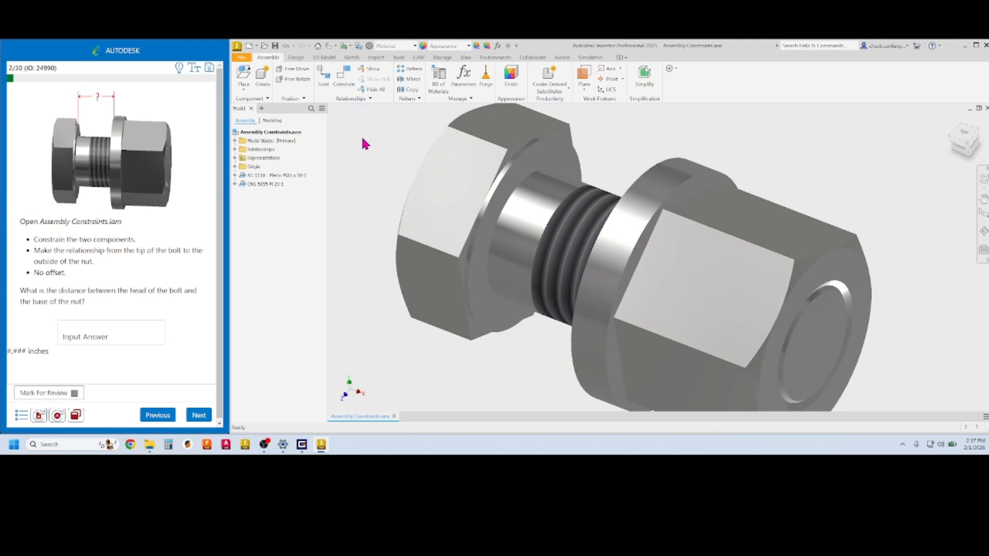
click(521, 167)
shift+middle_drag(522, 172, 627, 184)
click(659, 184)
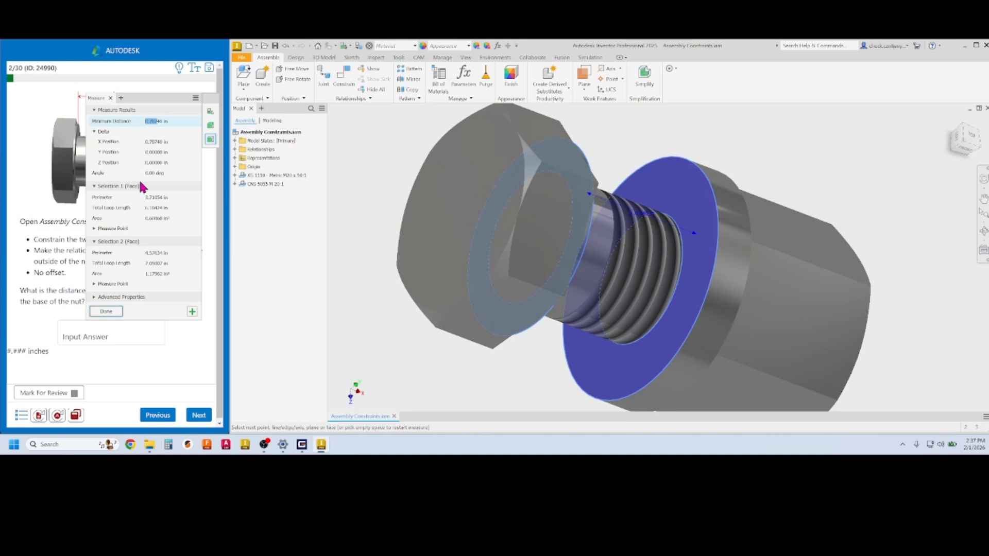
Enter 0.787 as question 2's answer and submit it
drag(153, 97, 400, 100)
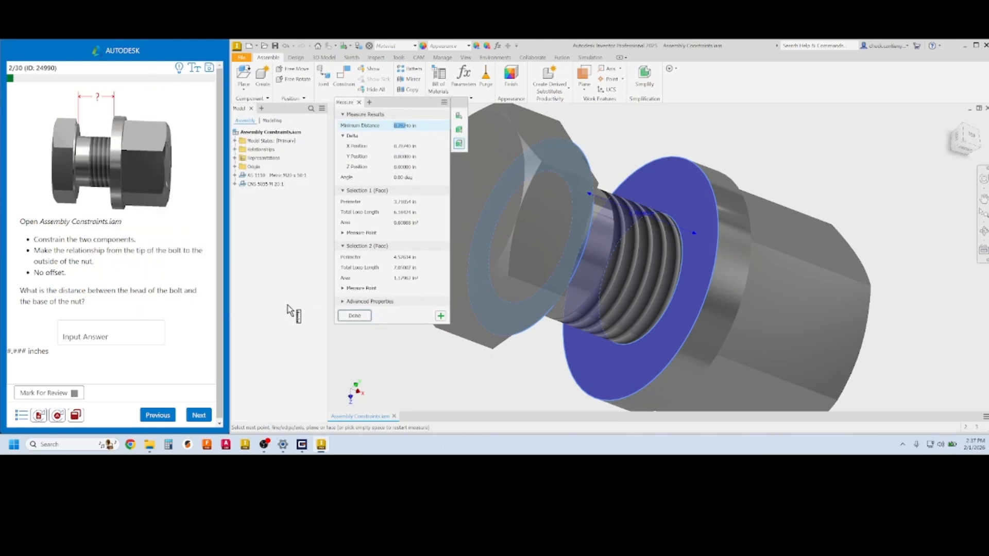
click(82, 336)
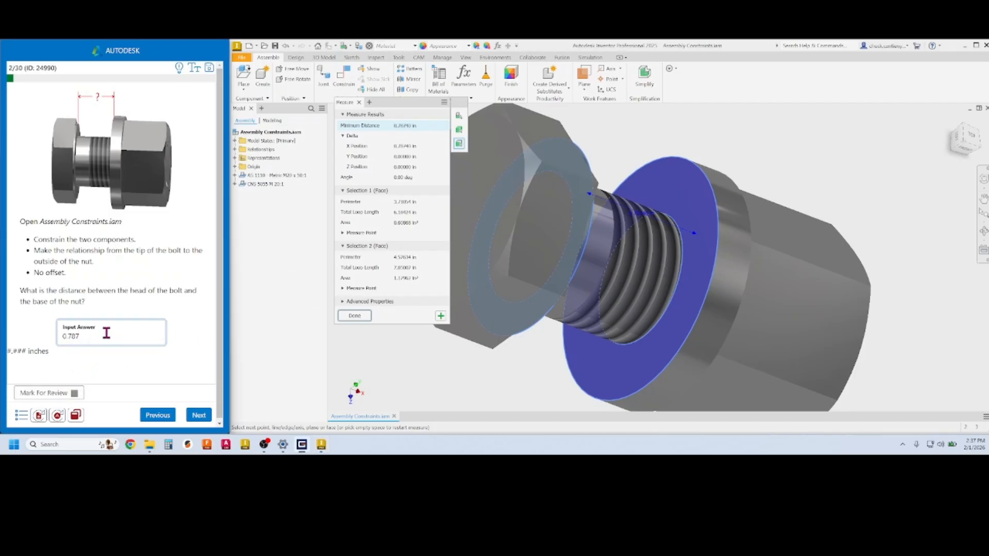
text(0.787)
click(199, 416)
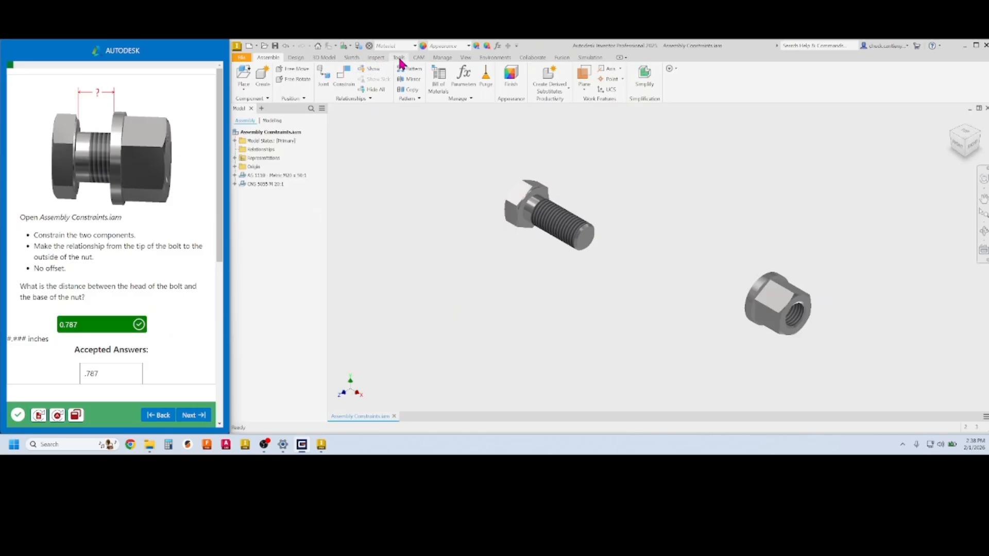
click(400, 59)
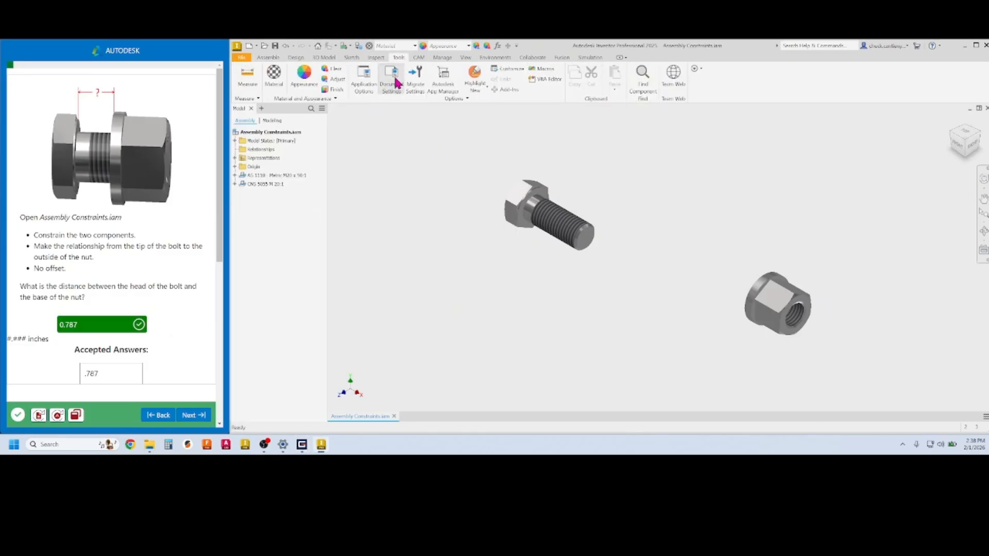
Check the Units tab in Document Settings, then advance to question 3 with Centerlines.dwg
click(396, 81)
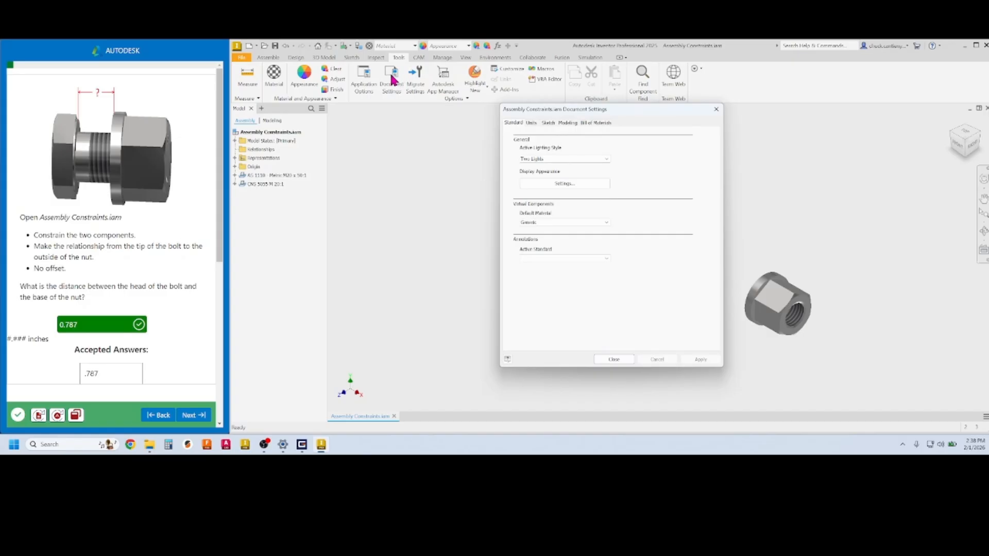
click(531, 124)
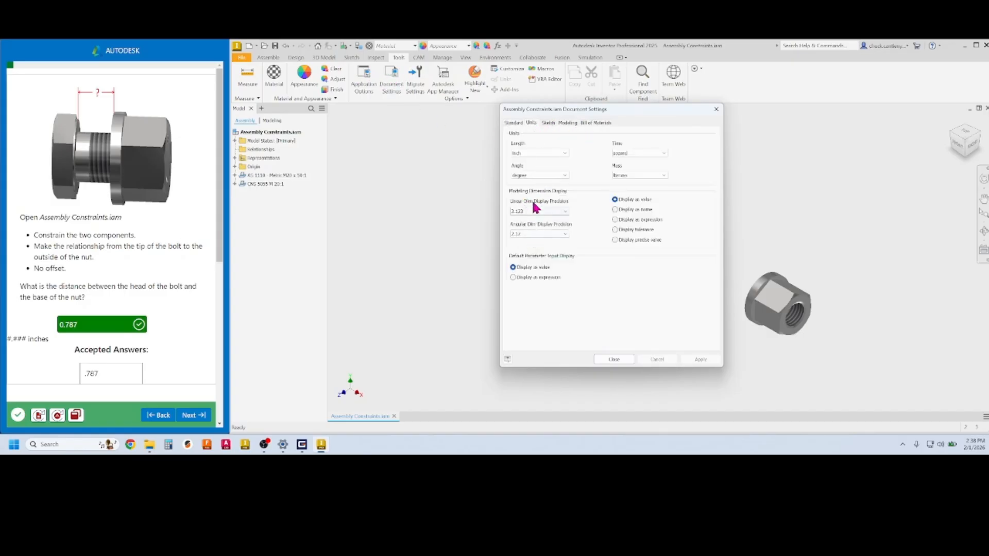
key(Escape)
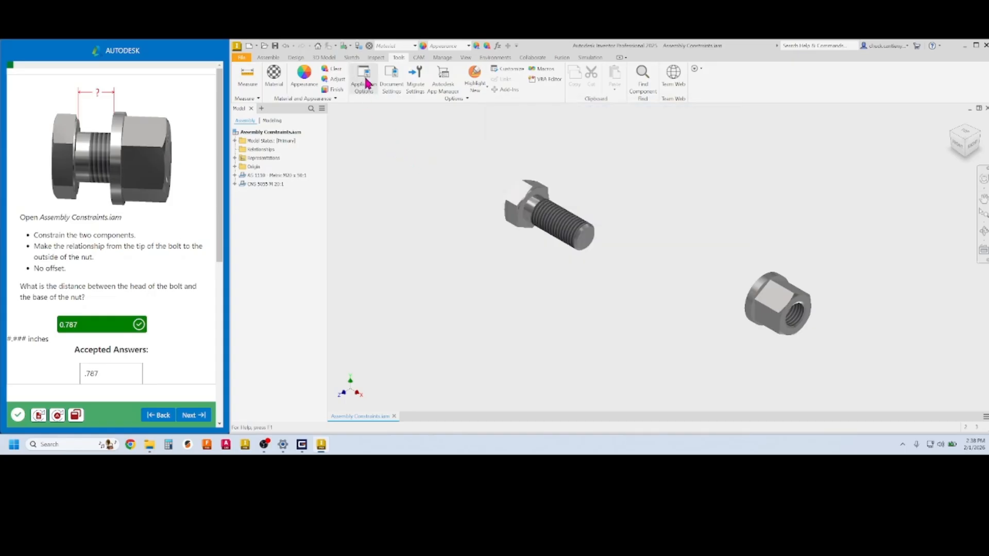
click(200, 418)
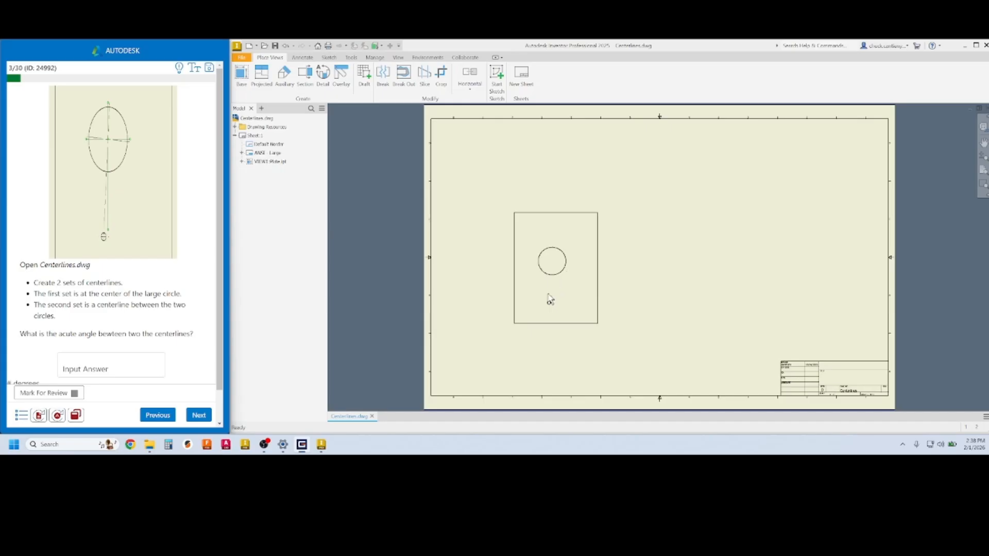
Draw a centerline from the large circle's center to the small hole's center
scroll(559, 304, up, 3)
scroll(560, 294, down, 2)
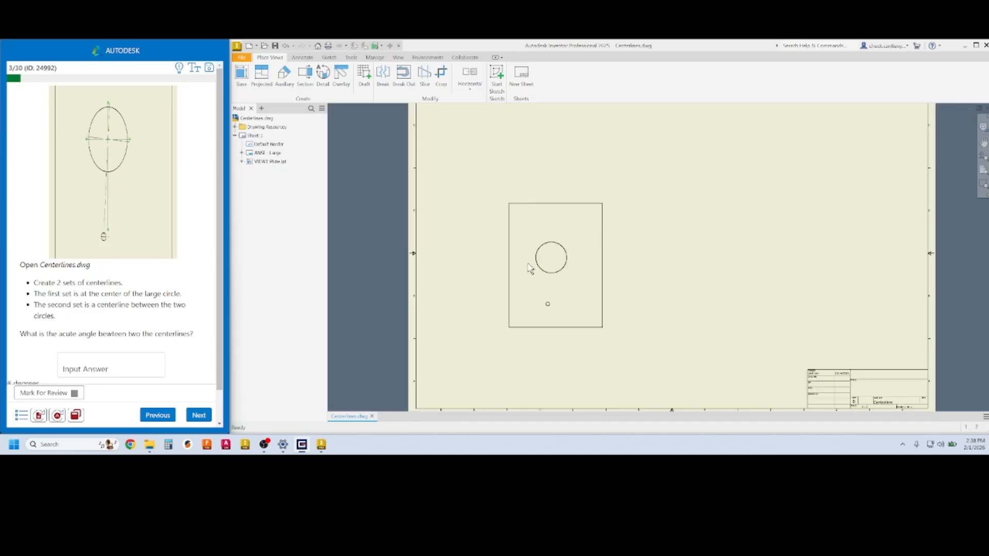
click(303, 59)
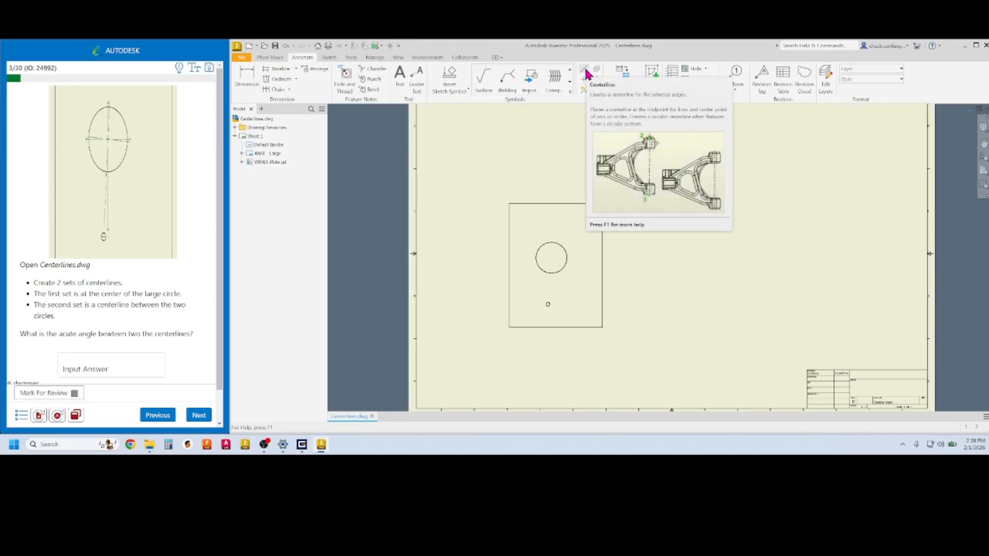
click(584, 69)
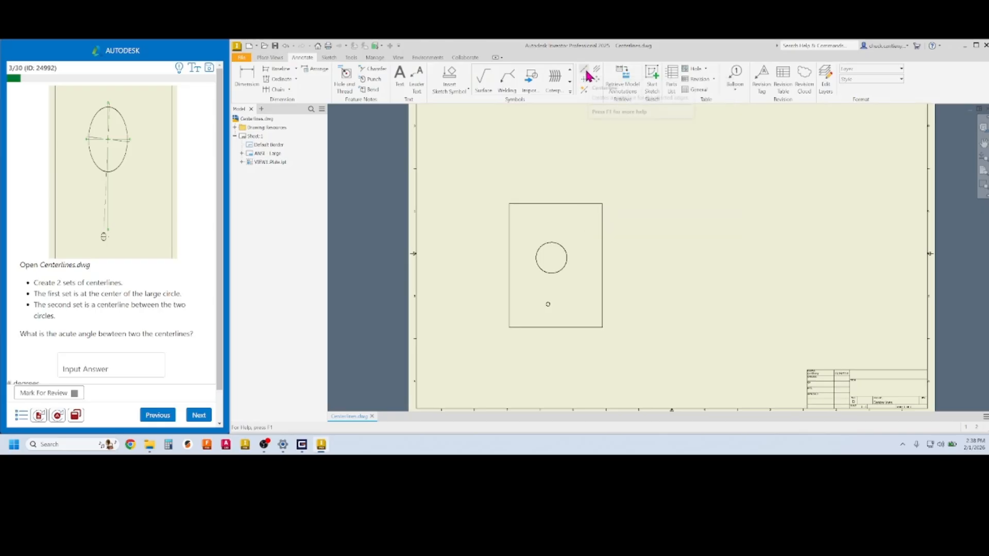
click(567, 257)
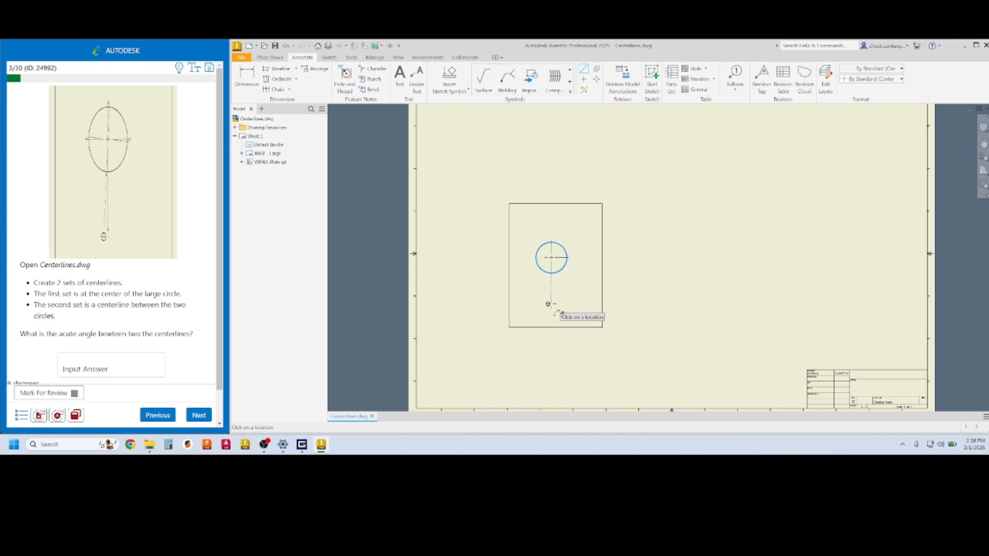
click(548, 304)
right_click(555, 310)
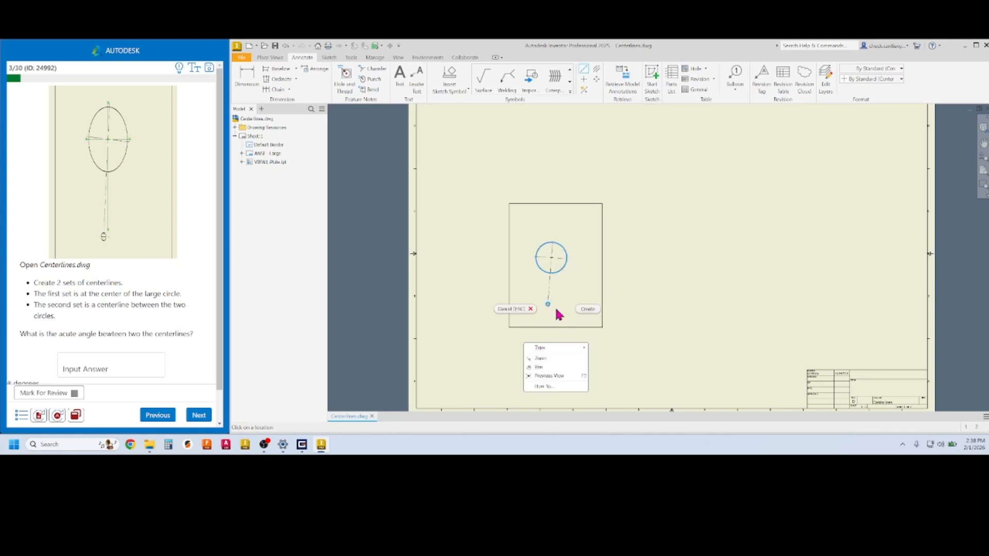
click(596, 312)
scroll(545, 279, up, 4)
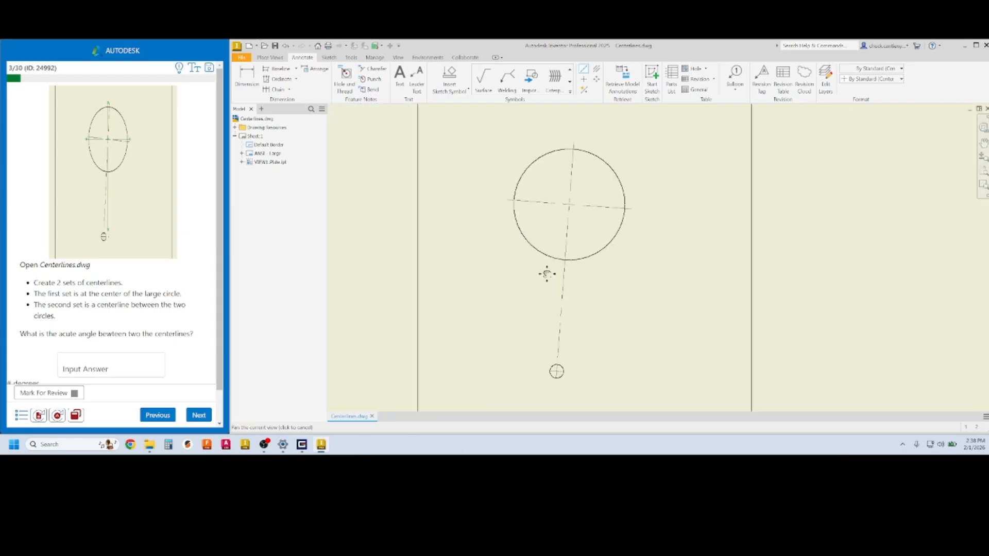
middle_drag(547, 274, 539, 267)
scroll(540, 266, down, 2)
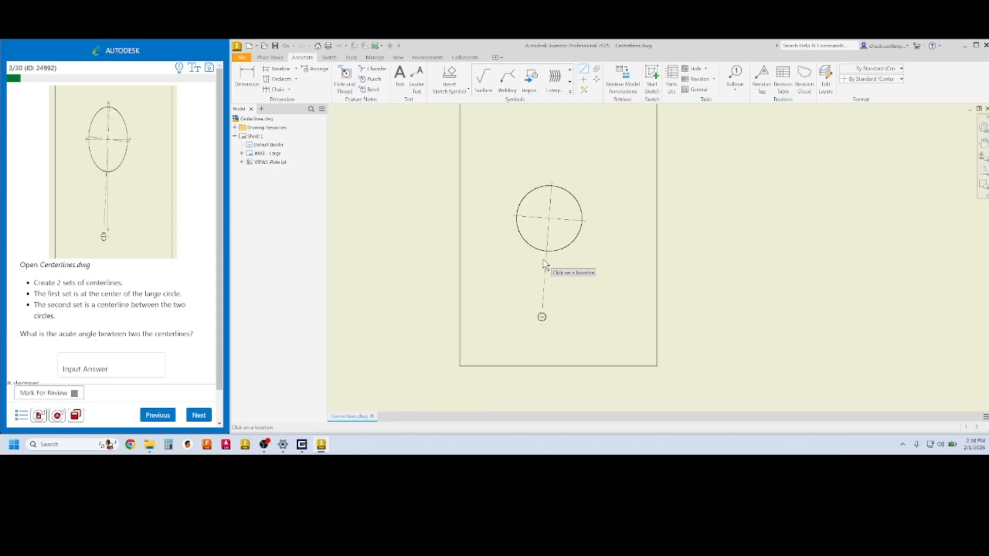
scroll(548, 260, up, 3)
scroll(556, 258, down, 2)
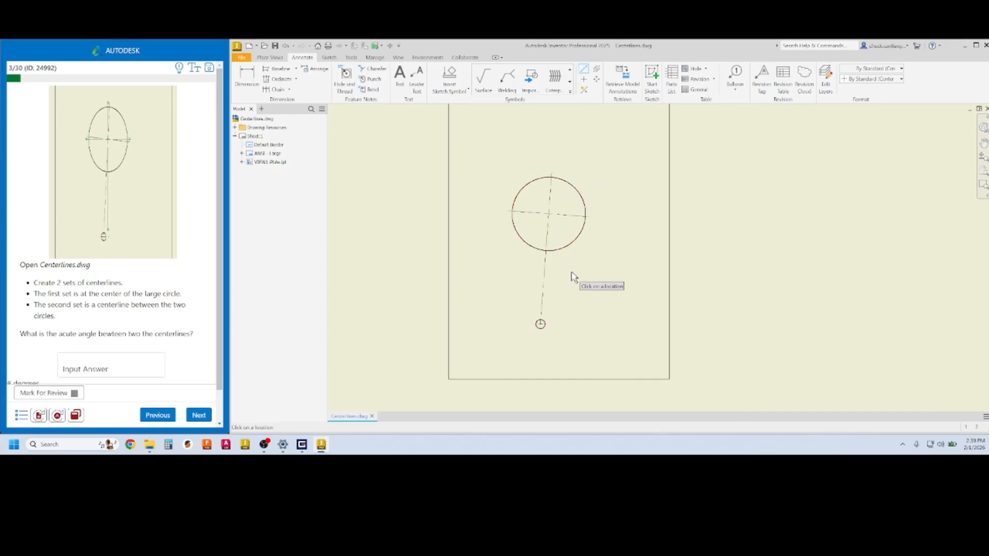
Add a center mark to the large circle and extend its vertical line toward the small circle
click(584, 80)
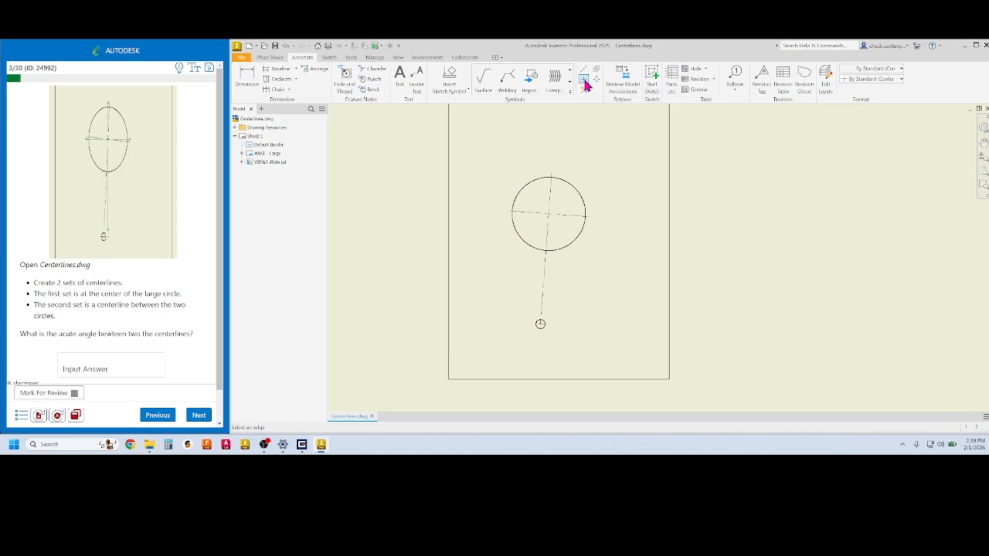
click(582, 196)
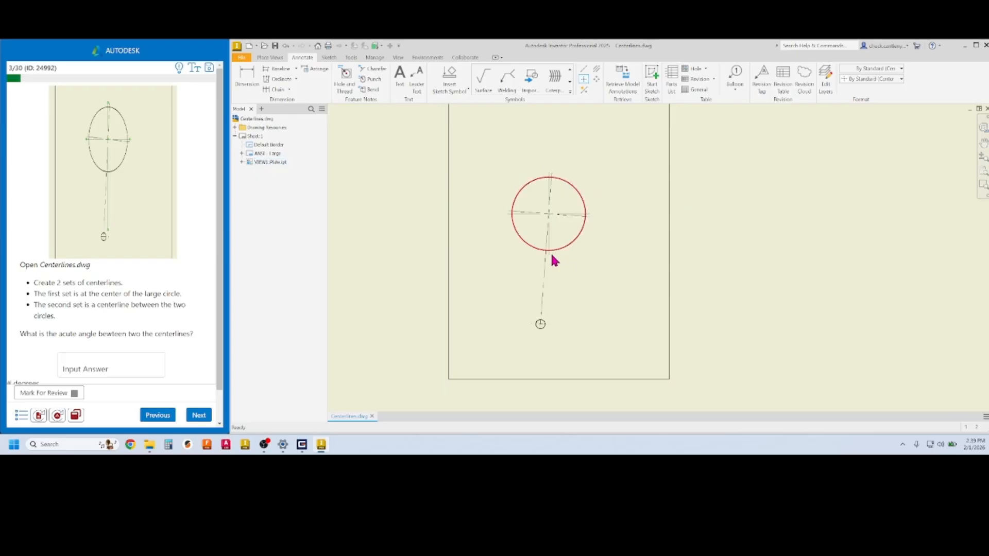
key(Escape)
drag(550, 256, 551, 305)
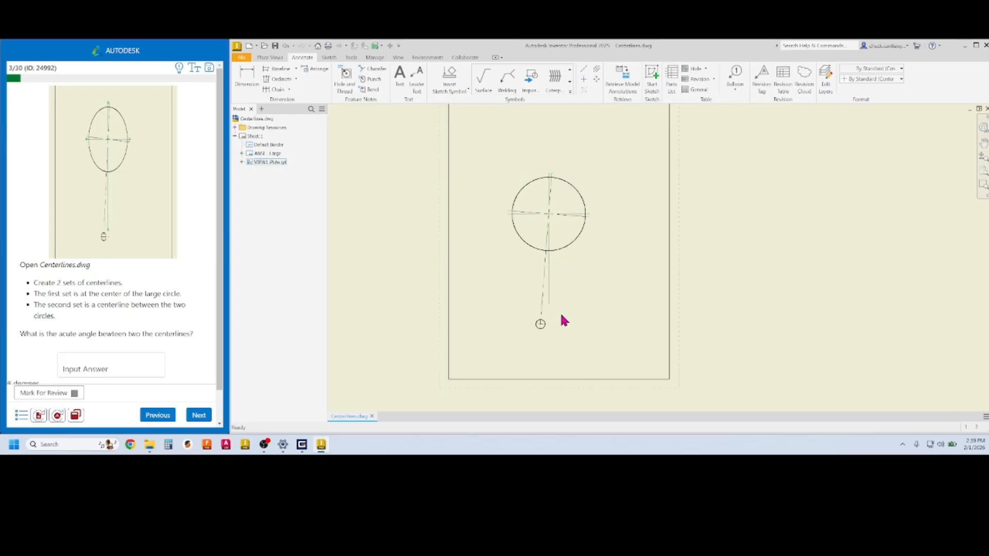
scroll(544, 308, up, 5)
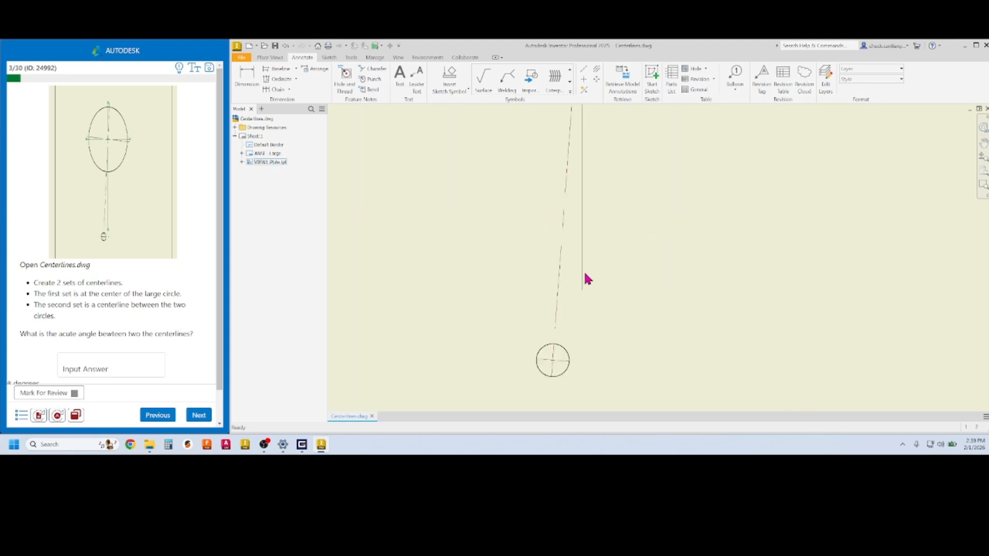
Dimension the 4° angle between the slanted centerline and the vertical center-mark line
click(247, 78)
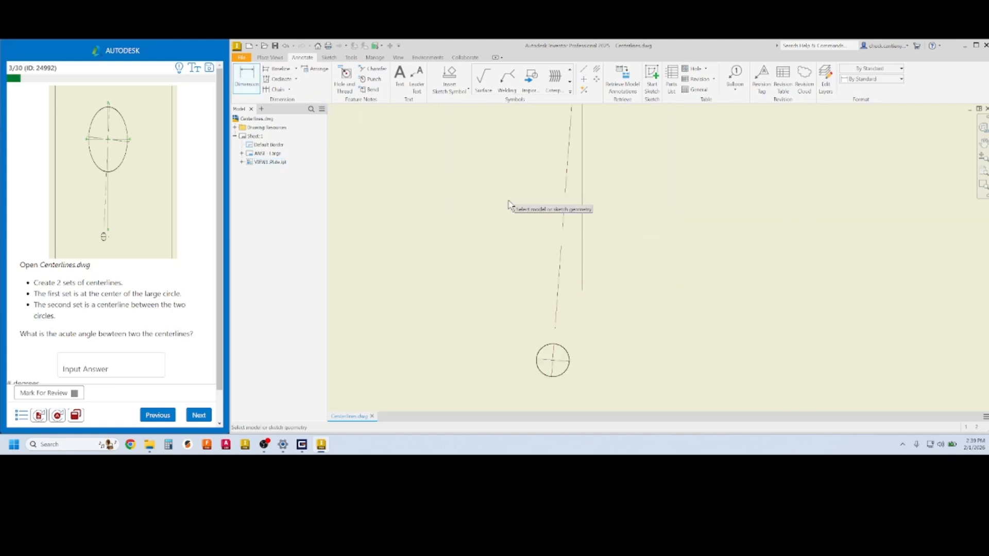
click(561, 260)
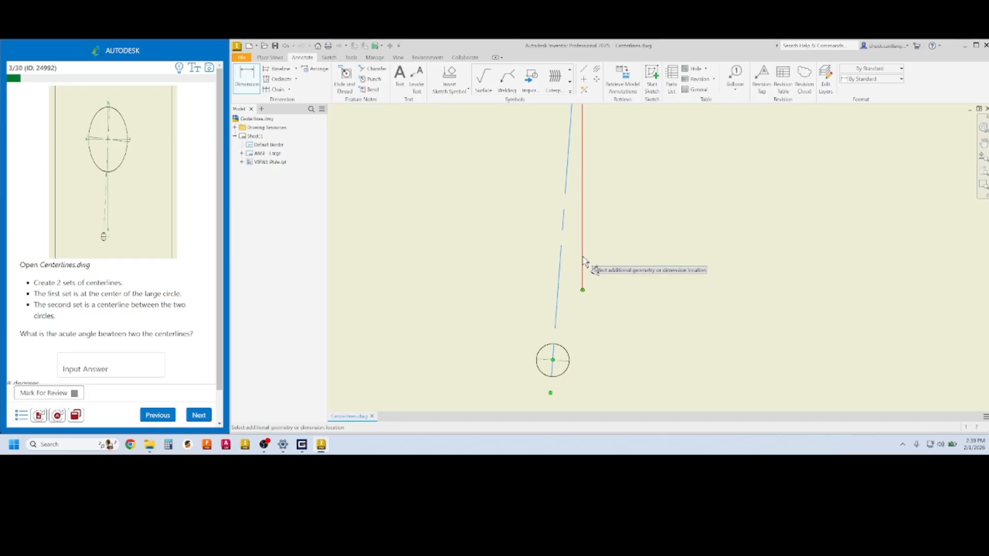
click(582, 265)
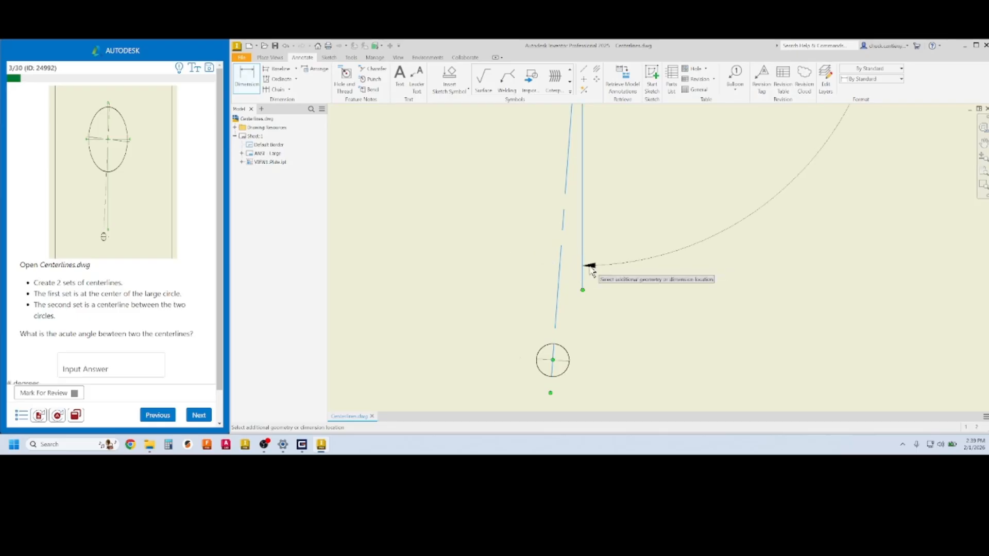
click(570, 264)
scroll(585, 252, down, 5)
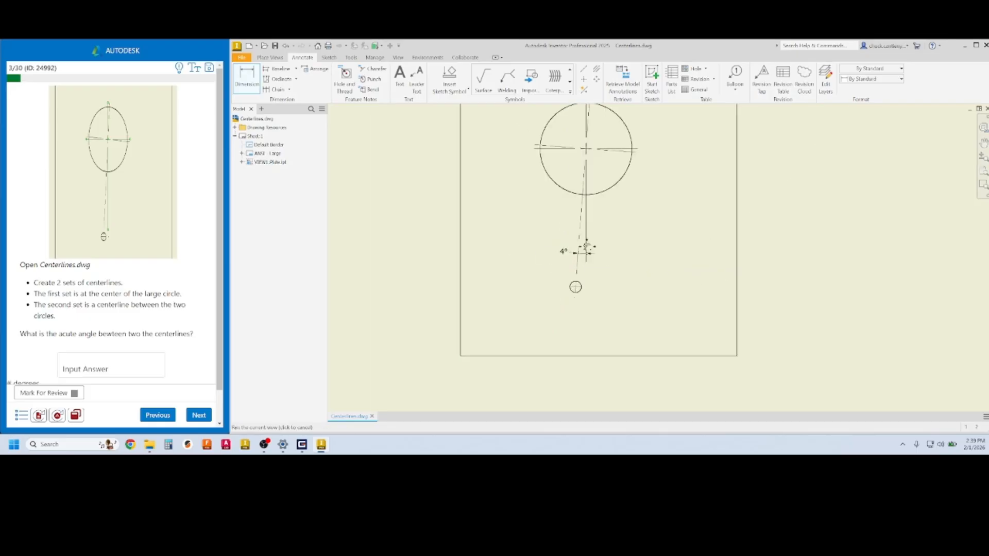
middle_drag(585, 249, 538, 281)
scroll(558, 271, up, 1)
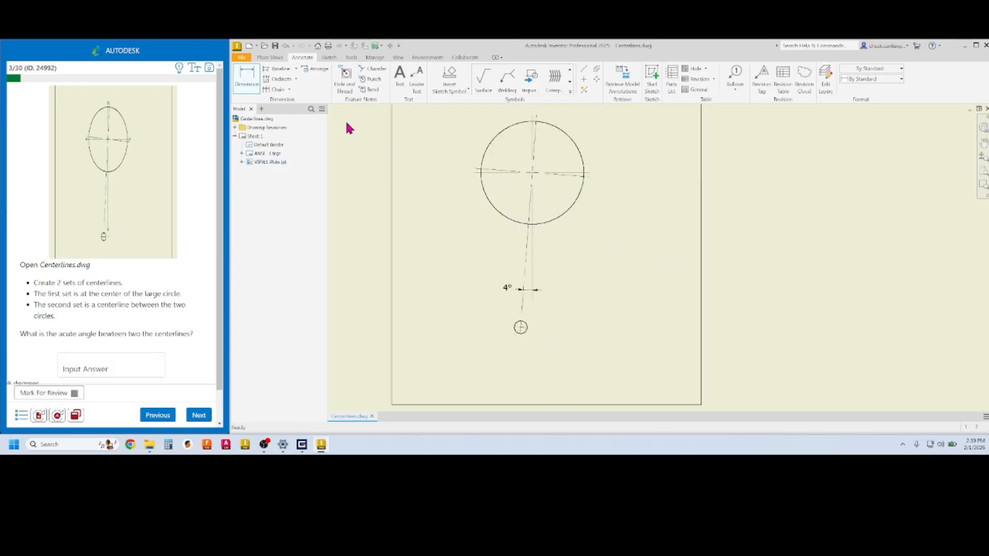
Add a second 4° angle dimension between the slanted centerline and the sheet's vertical border
click(247, 77)
click(533, 215)
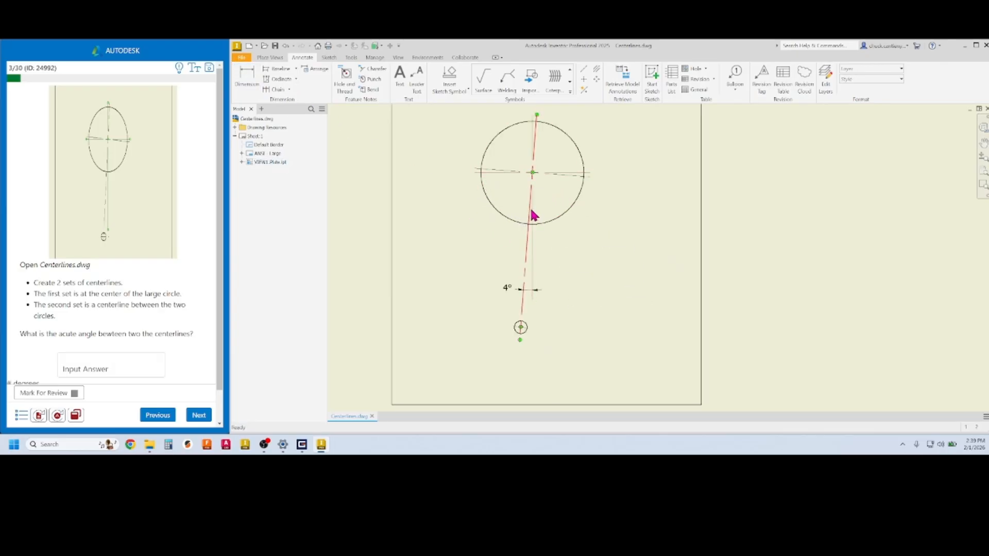
key(Escape)
click(247, 77)
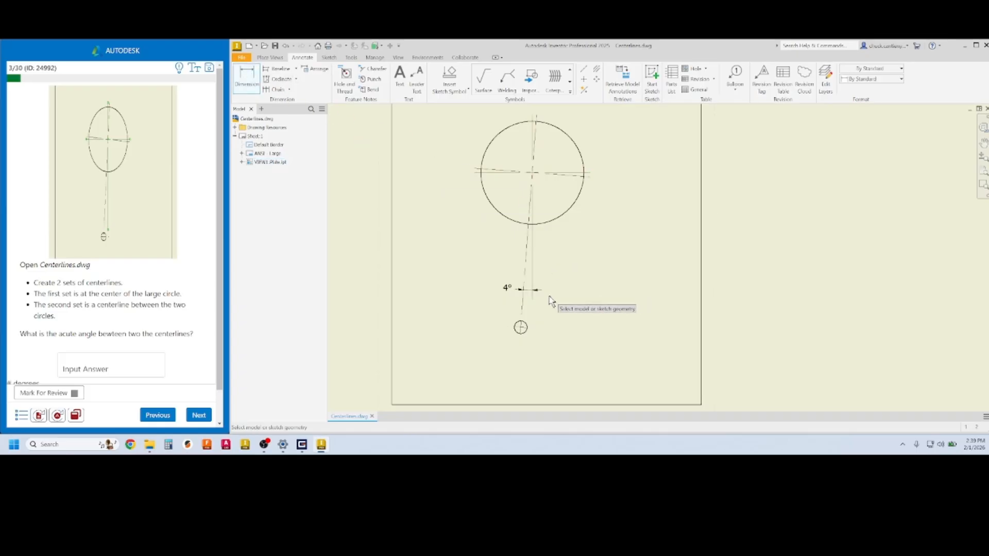
click(521, 315)
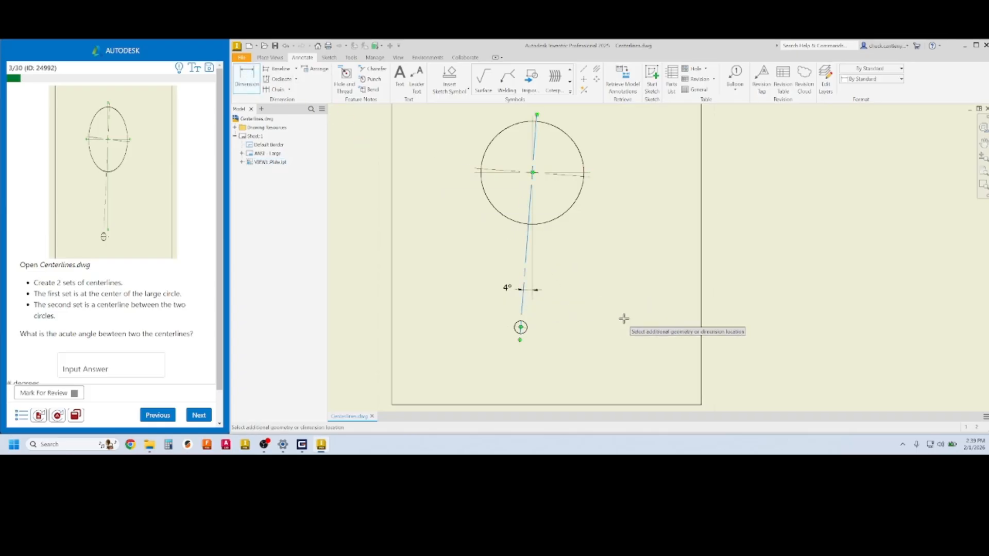
click(700, 321)
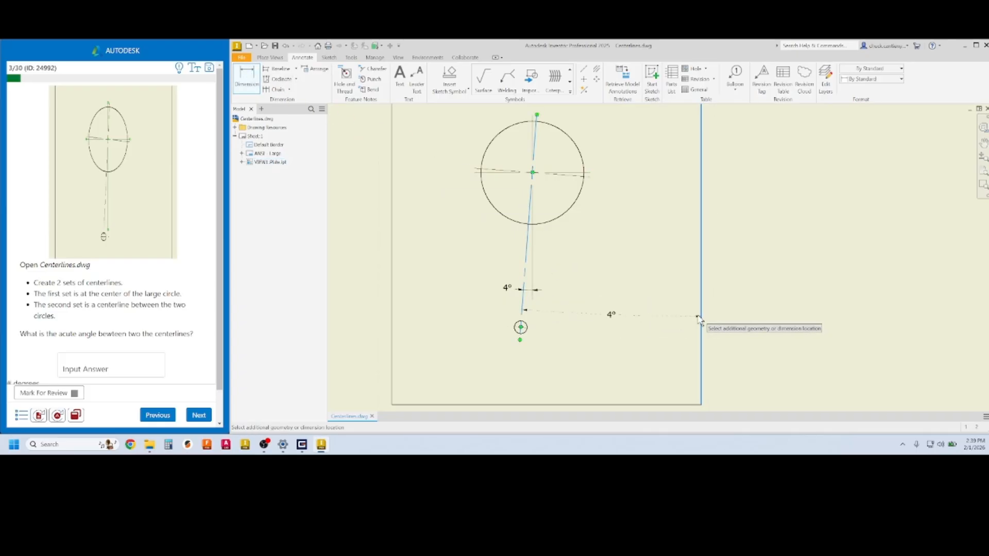
click(648, 316)
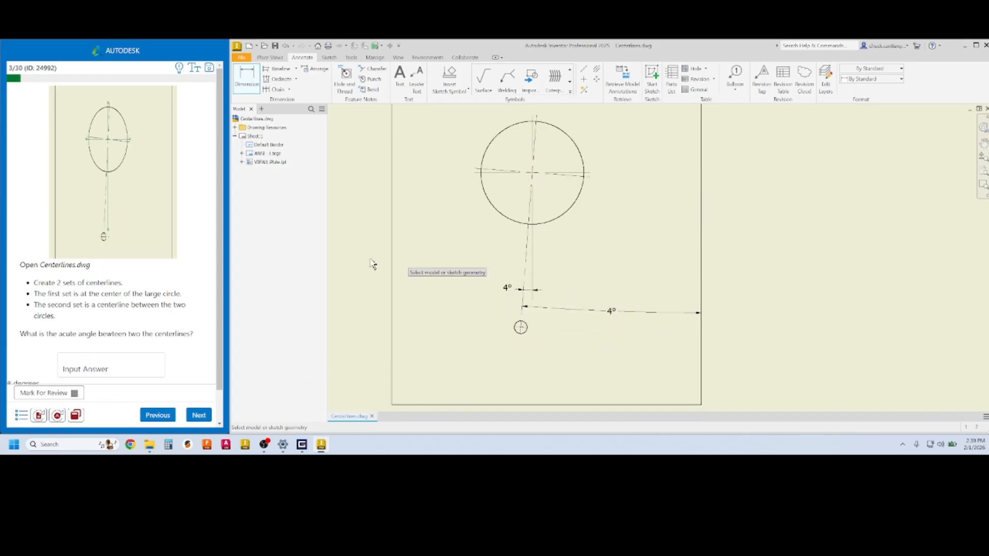
click(103, 370)
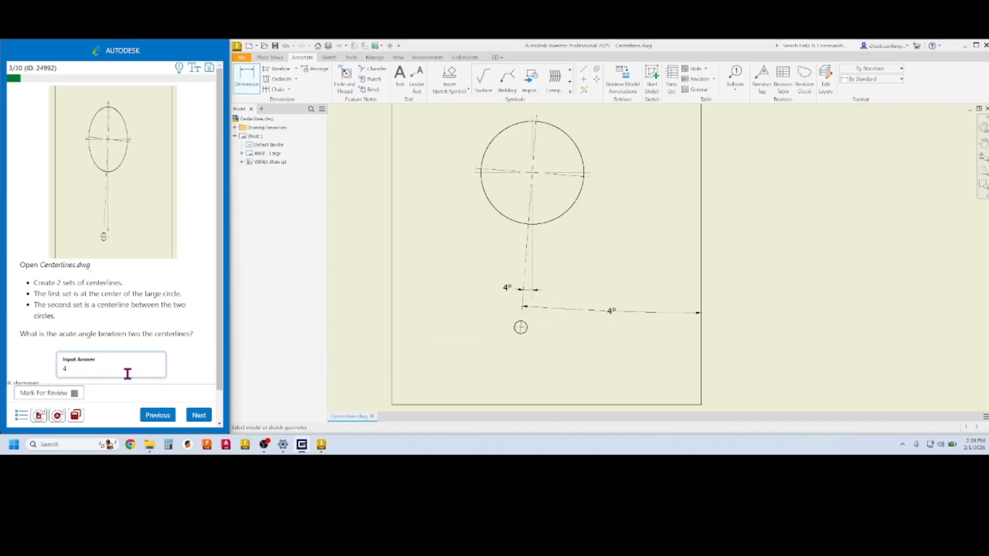
Submit 4 degrees as question 3's answer and move on to question 4 with Cannard.dwg
click(199, 415)
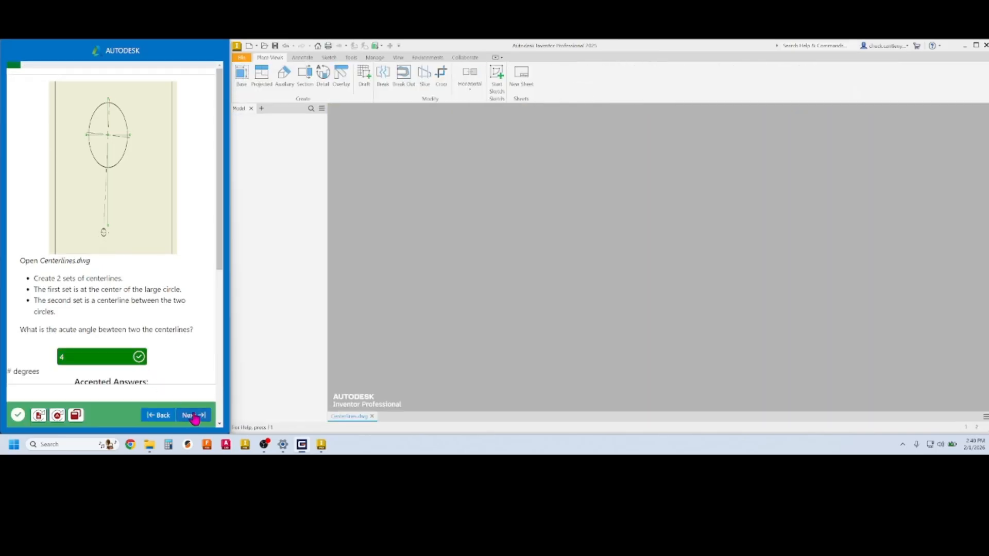
click(195, 416)
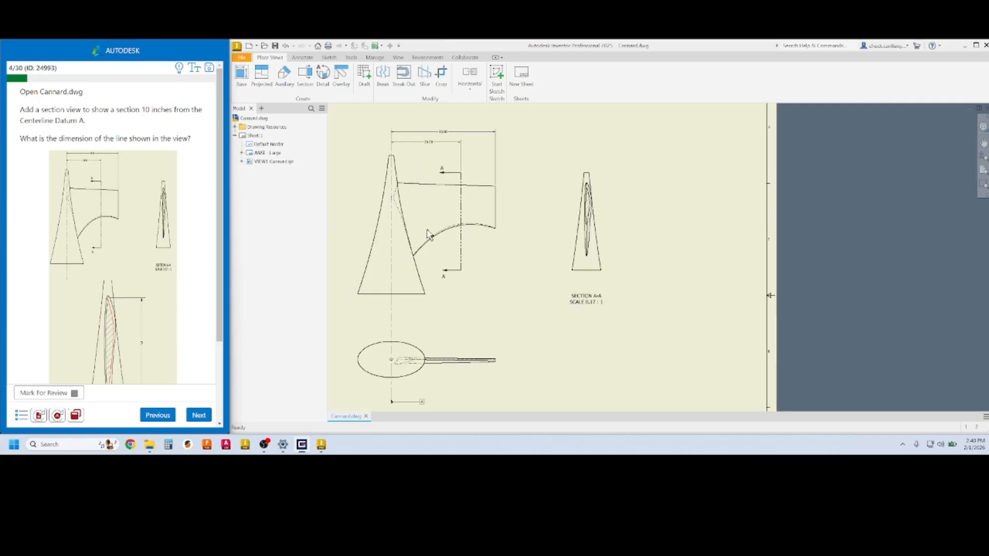
Try dragging section line A-A, leave it in place, and expand VIEW1 to reveal VIEW2
middle_drag(437, 237, 528, 232)
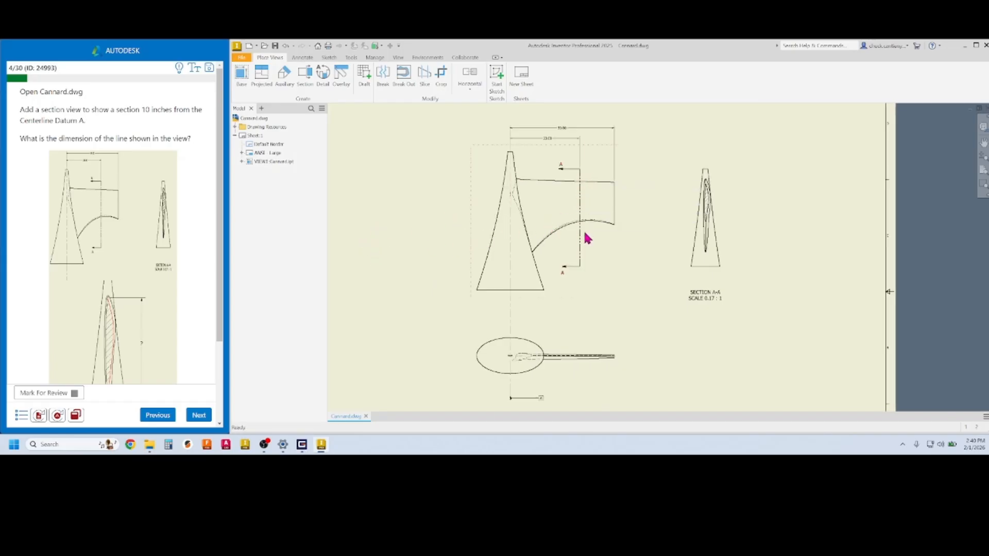
drag(582, 225, 580, 260)
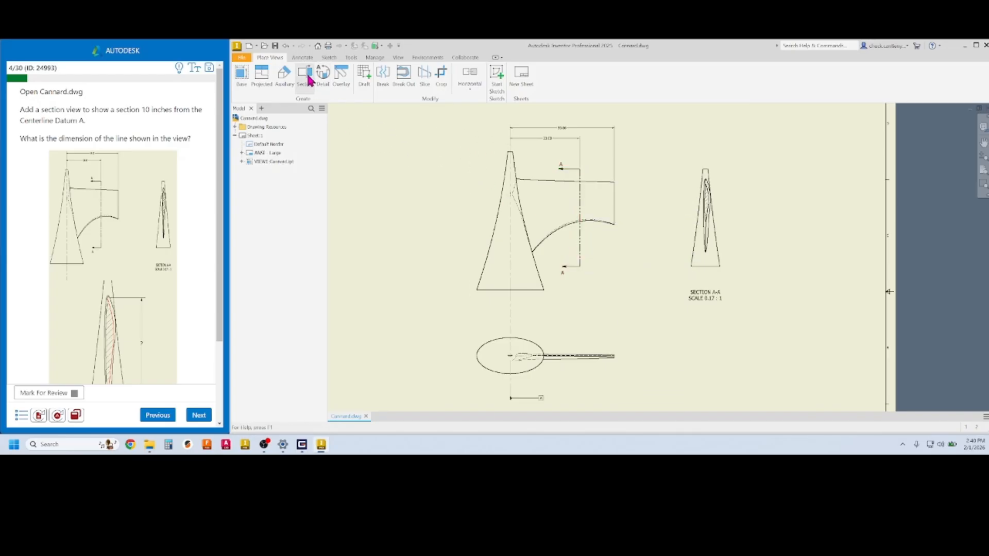
click(580, 205)
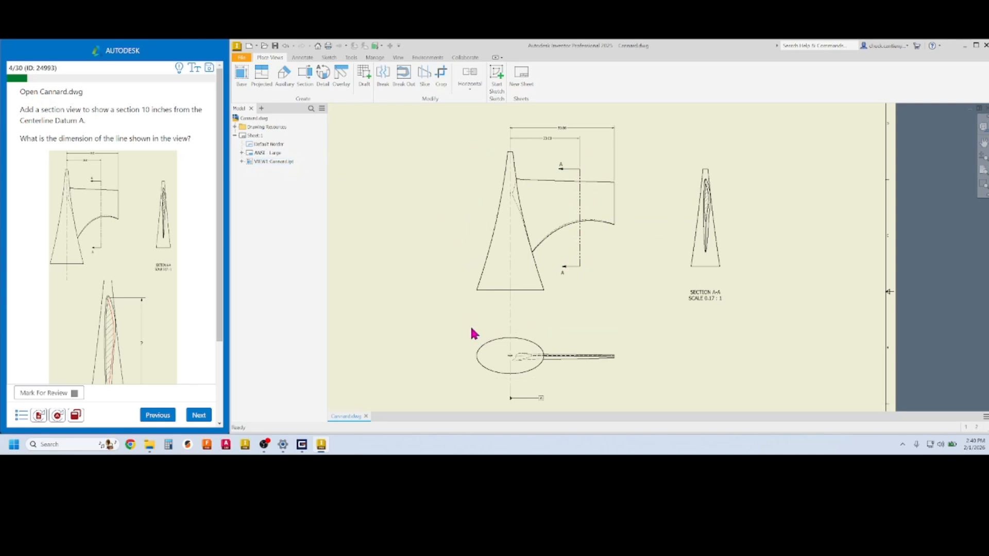
click(240, 161)
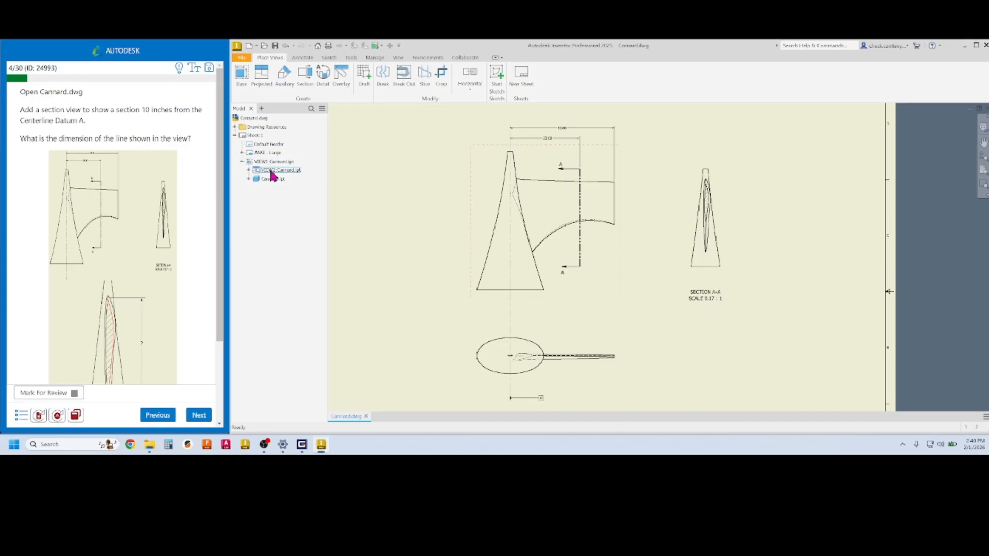
Edit VIEW2's Sketch1 to shift the A-A section line left, then finish the sketch
click(248, 170)
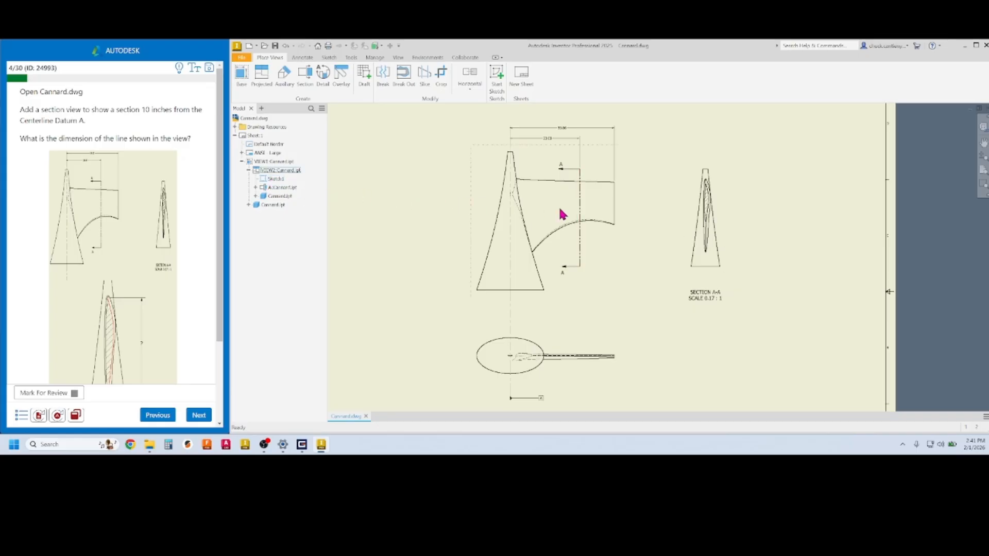
double_click(266, 184)
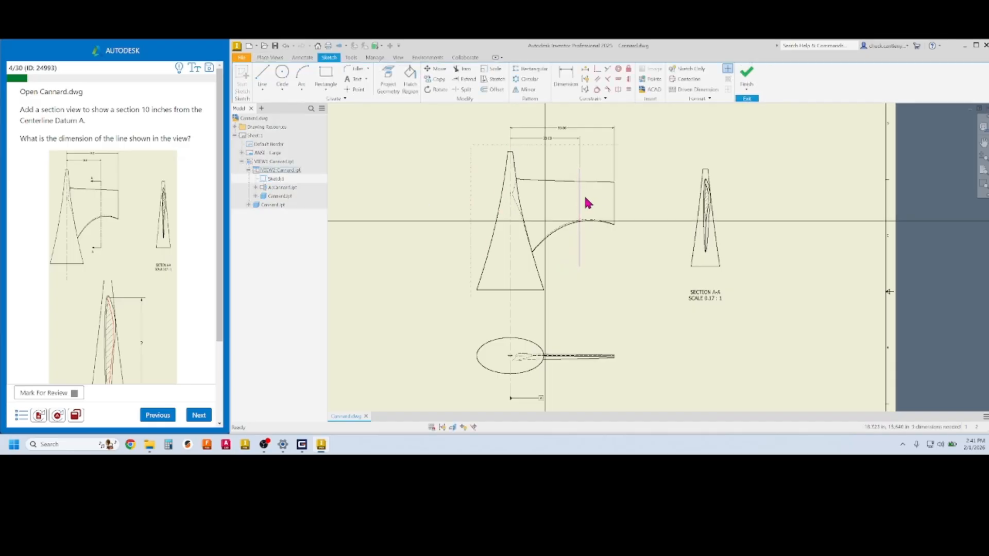
drag(580, 203, 577, 199)
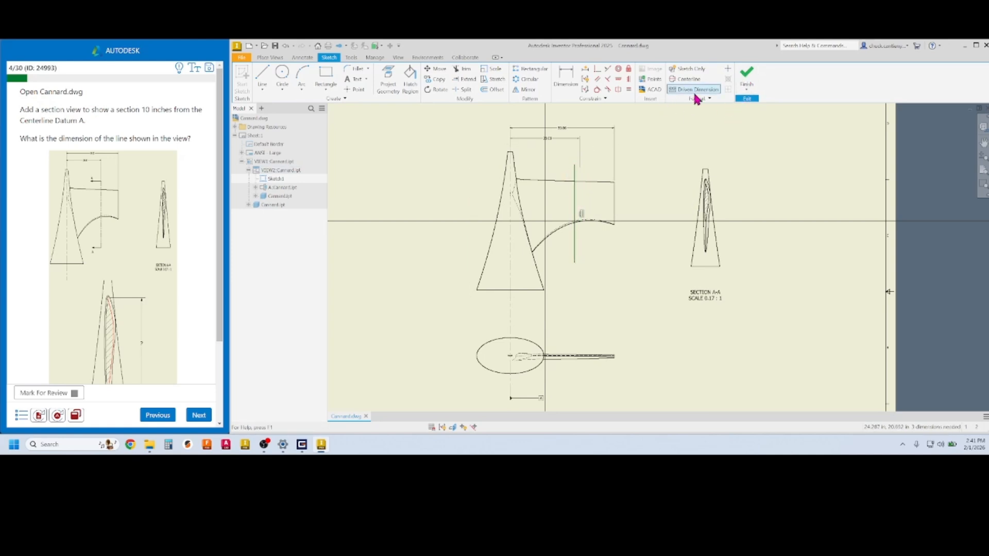
click(747, 79)
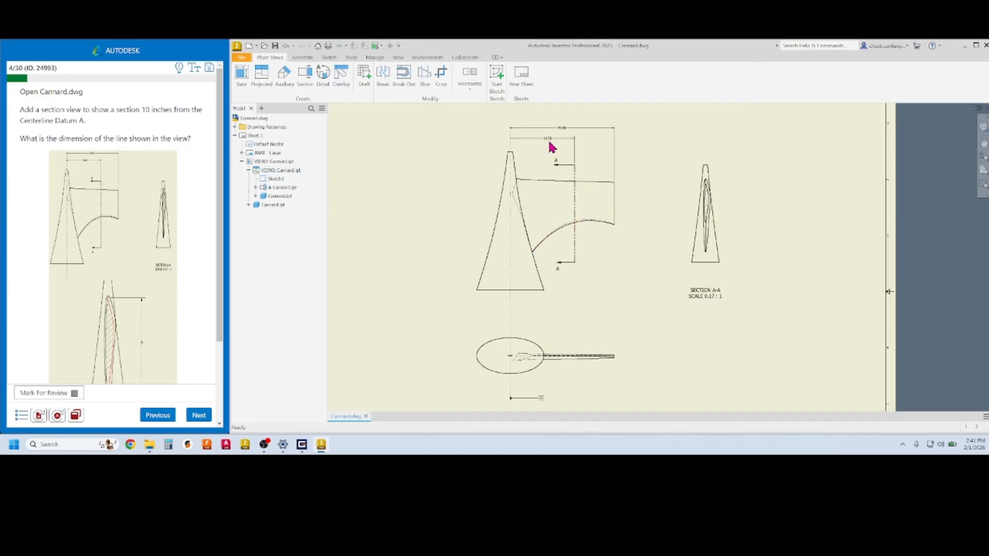
Reopen Sketch1 and start a dimension on the vertical section line, then cancel it
scroll(554, 145, down, 4)
scroll(554, 144, up, 3)
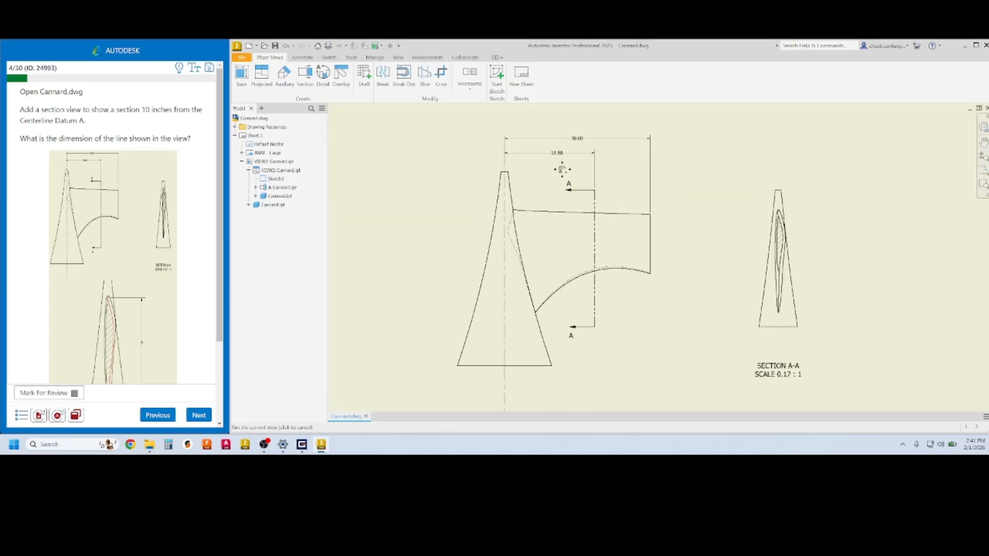
scroll(613, 178, down, 1)
scroll(617, 180, up, 2)
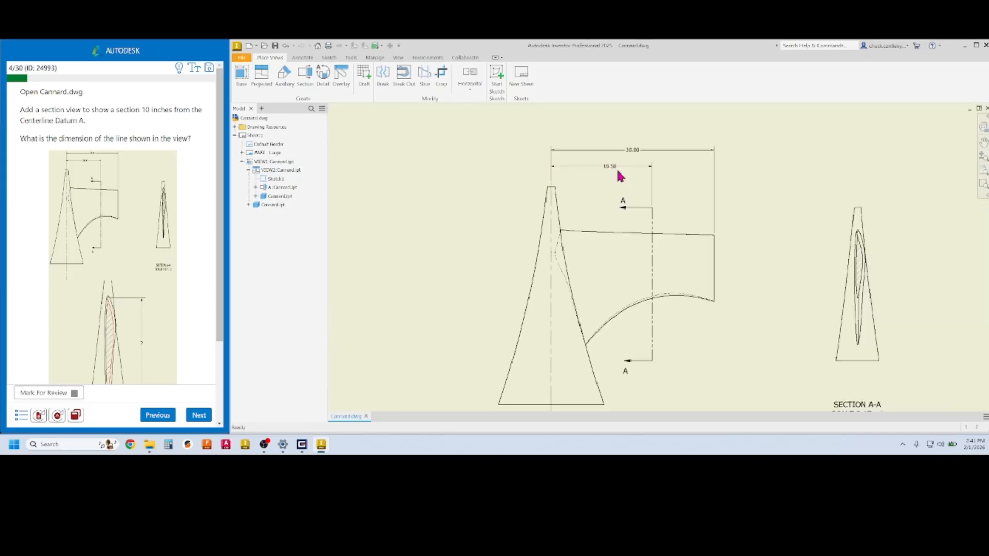
scroll(618, 172, up, 1)
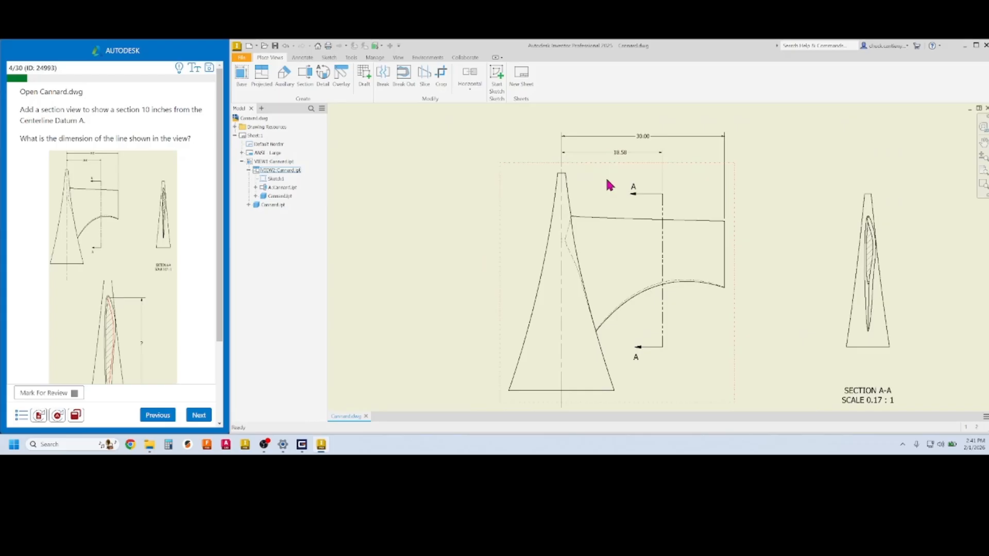
double_click(270, 181)
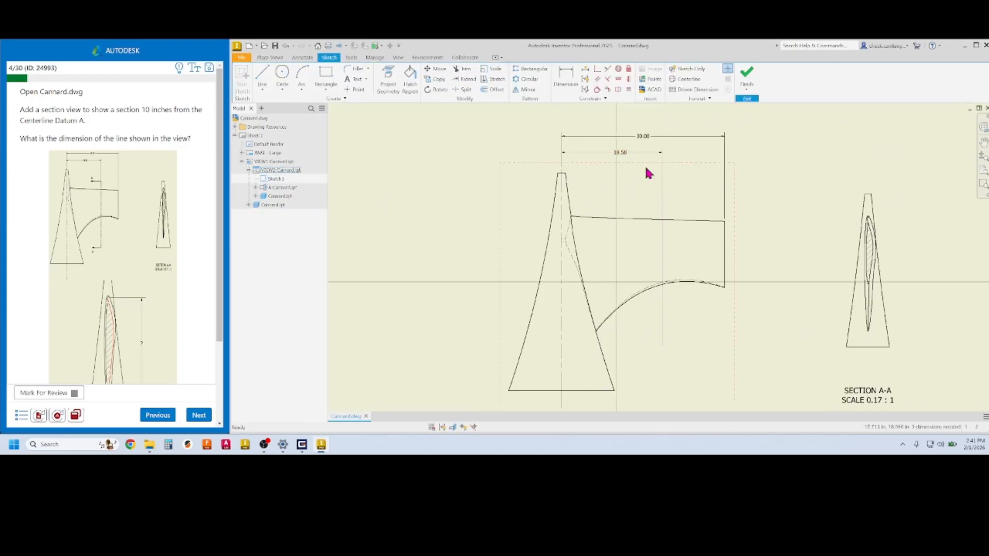
click(566, 79)
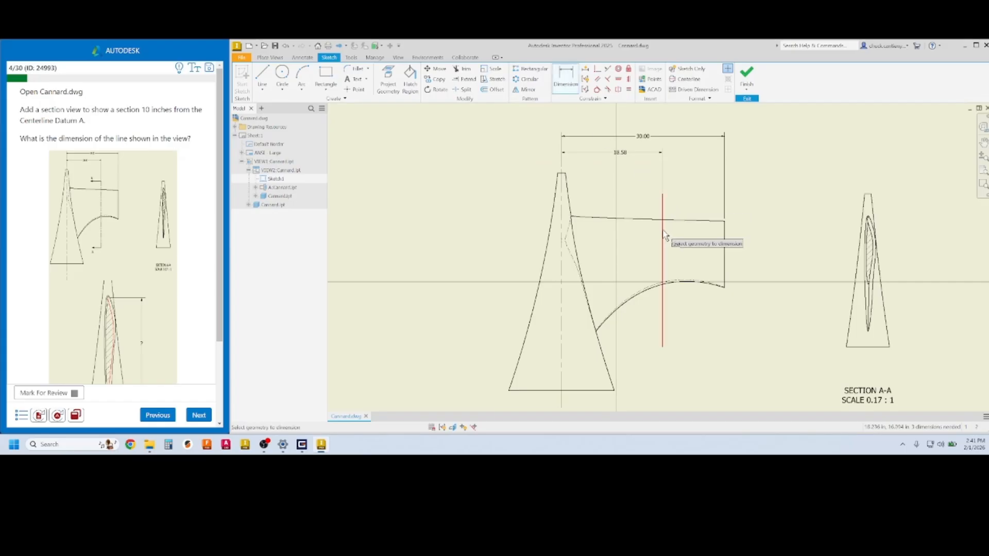
click(662, 239)
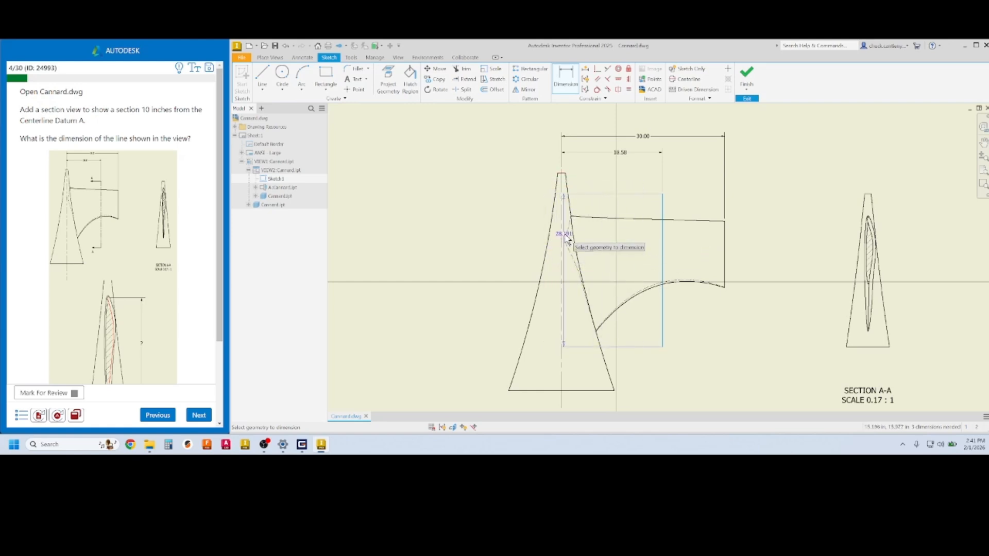
key(Escape)
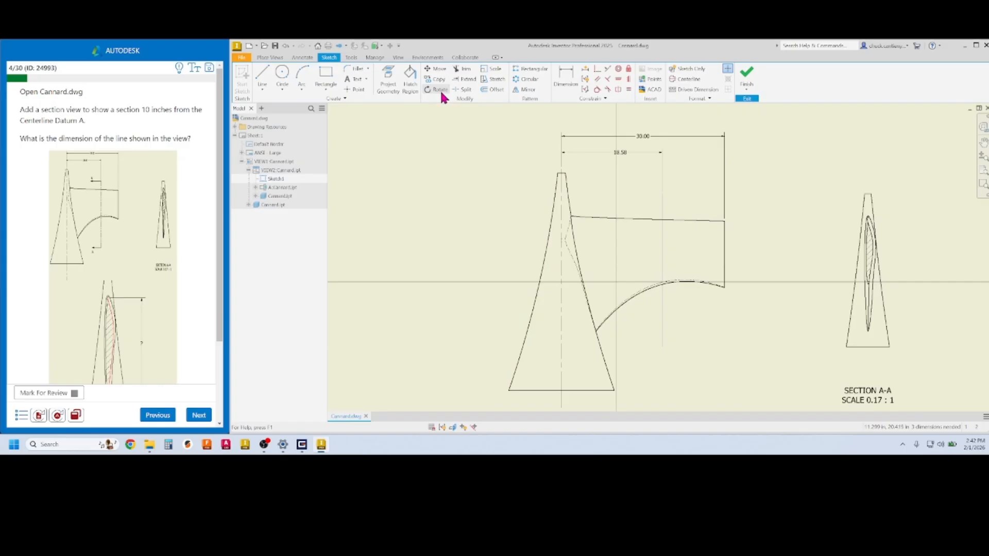
Project the view's vertical centerline into the sketch and inspect its sketch properties
click(390, 78)
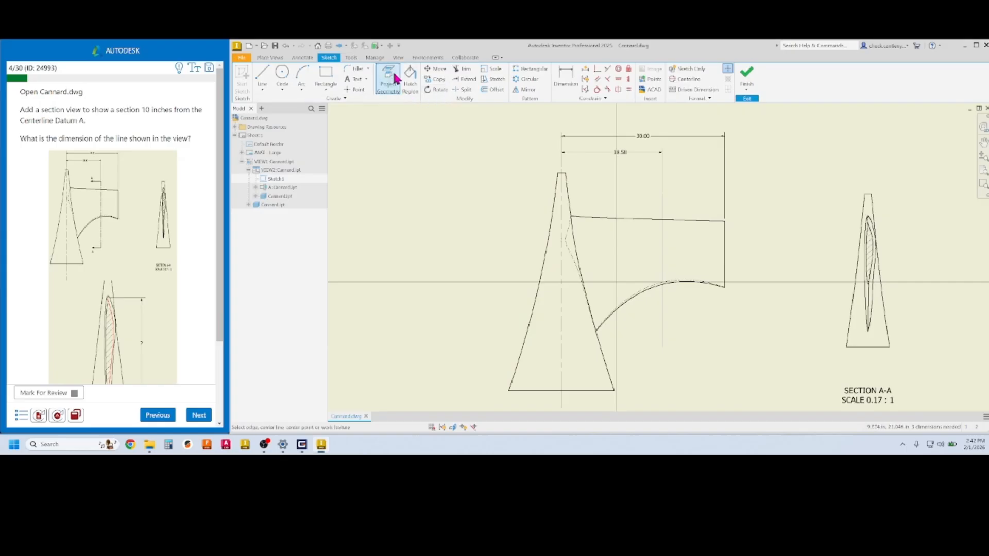
click(562, 216)
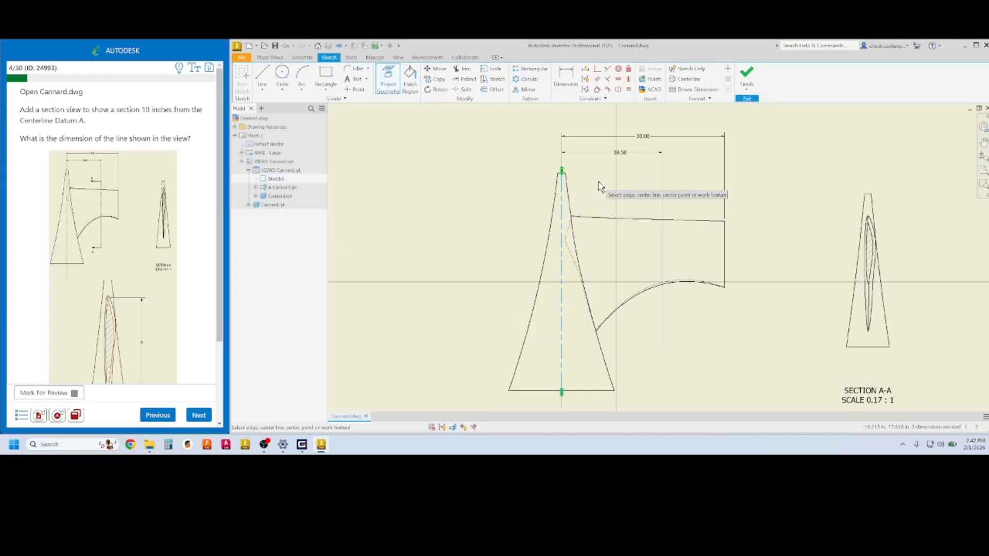
key(Escape)
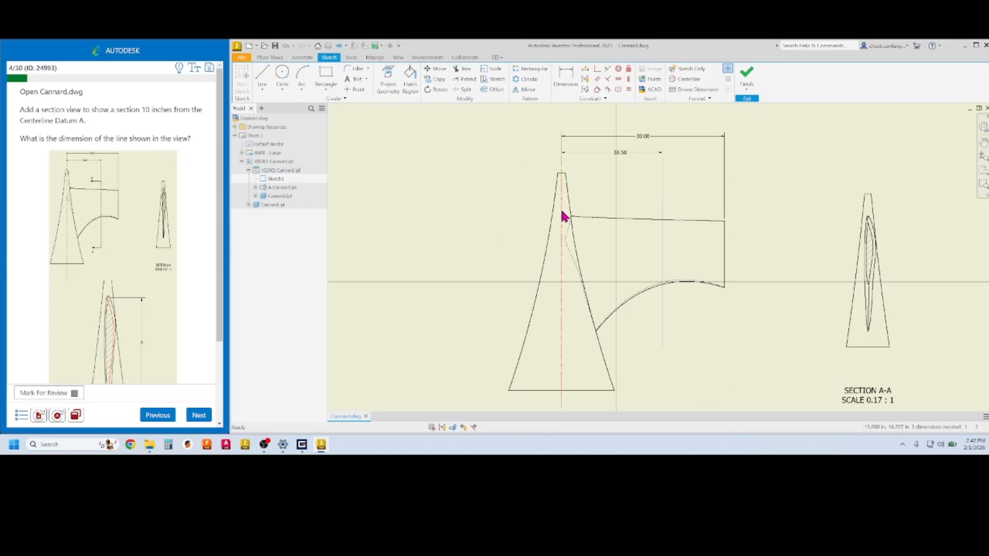
right_click(563, 216)
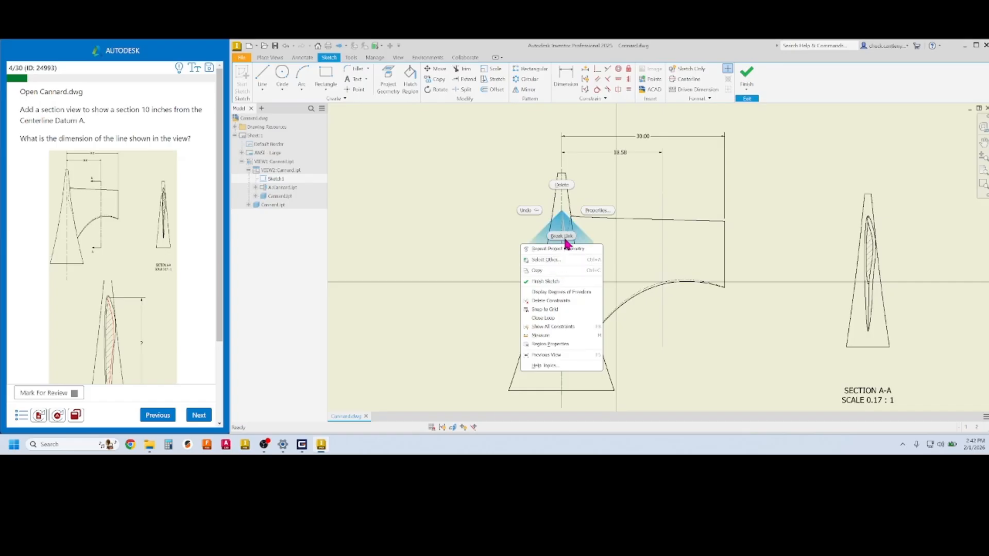
click(601, 211)
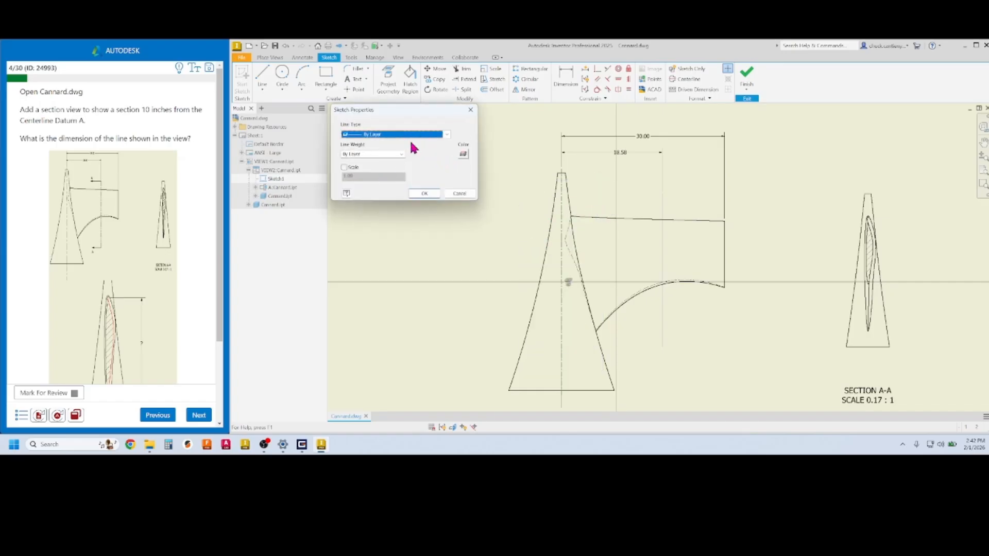
click(471, 110)
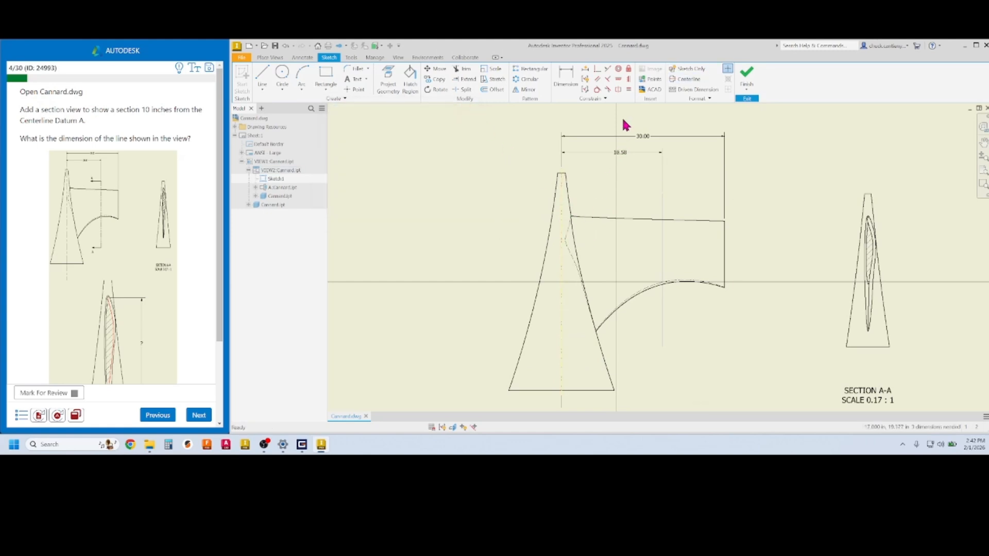
click(565, 78)
Dimension section line A-A to the centerline as a 20 diameter, placing it 10.00 in out
click(662, 211)
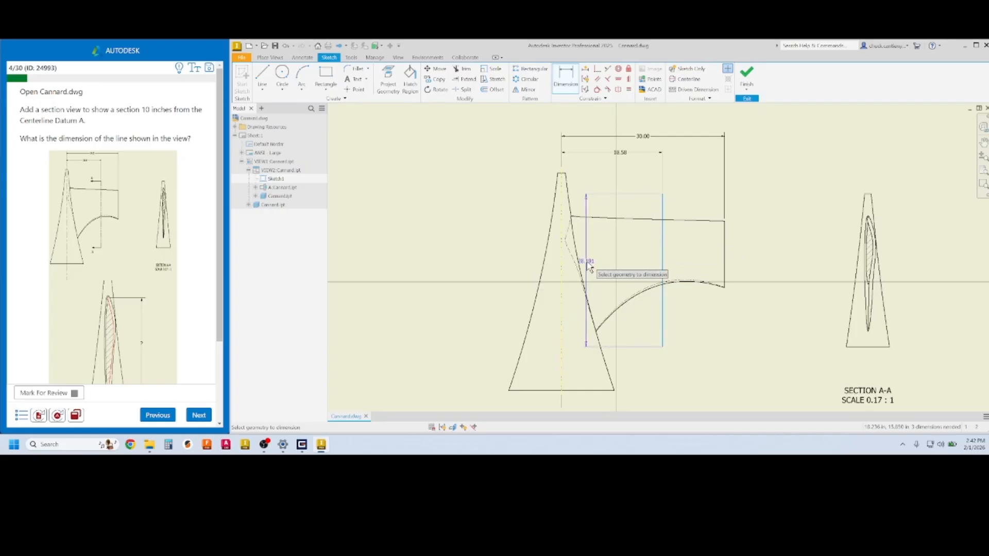
click(562, 269)
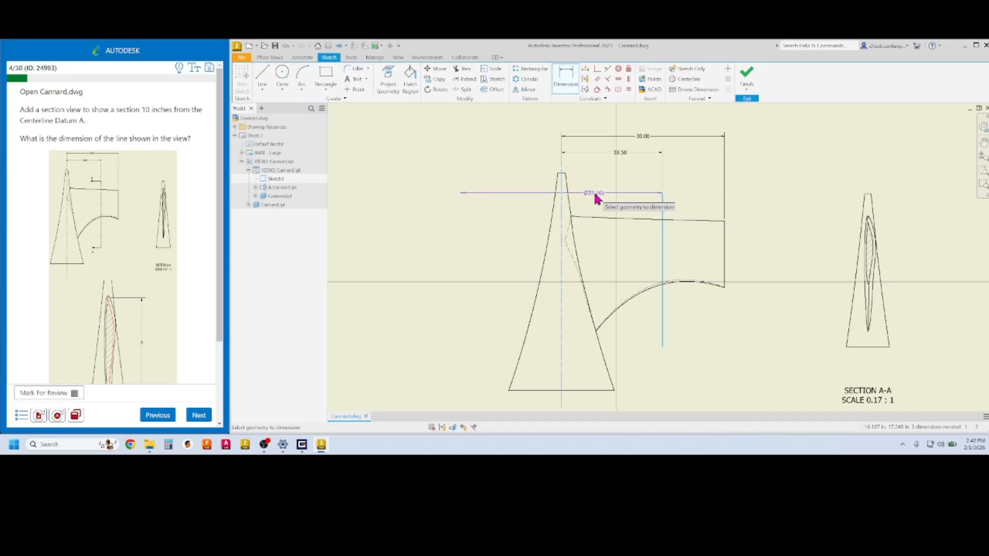
click(594, 195)
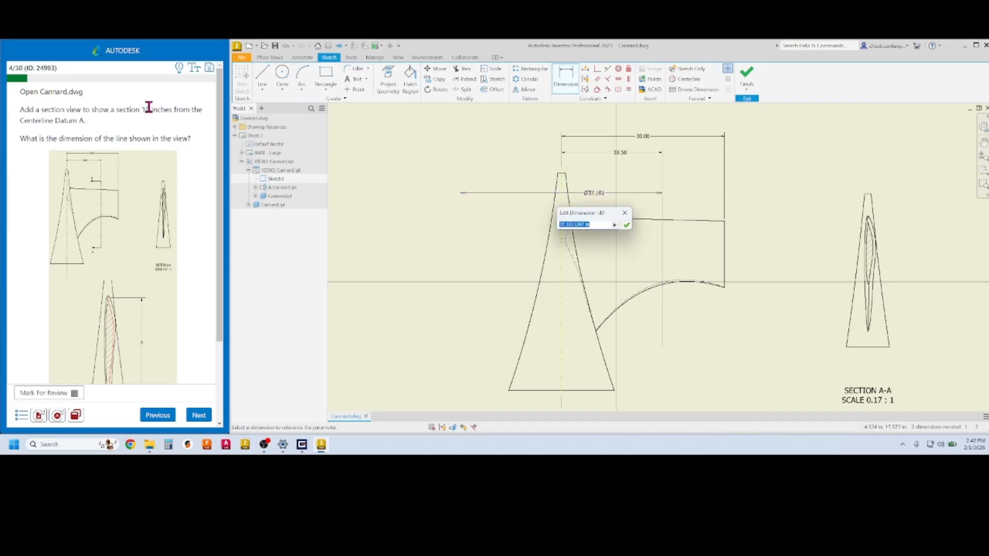
text(7)
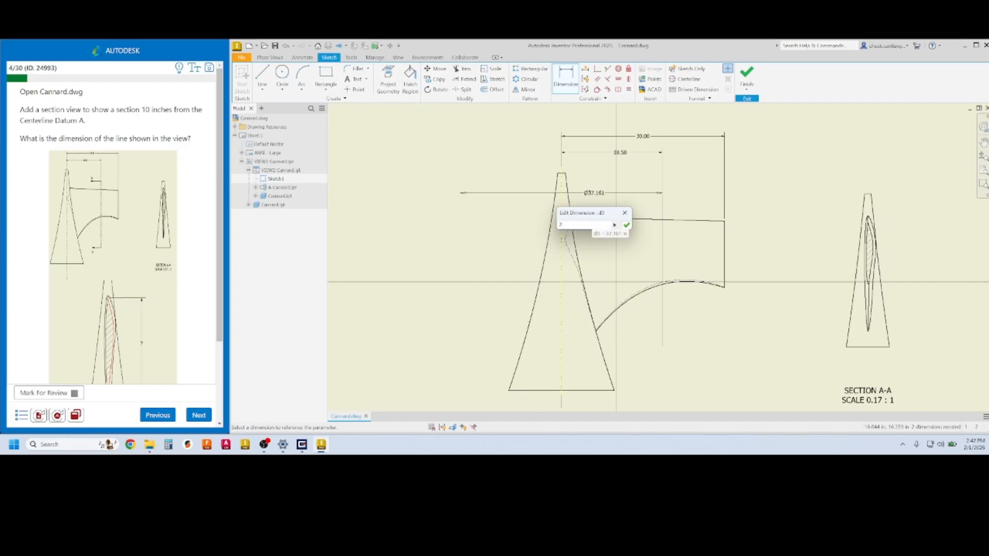
click(626, 226)
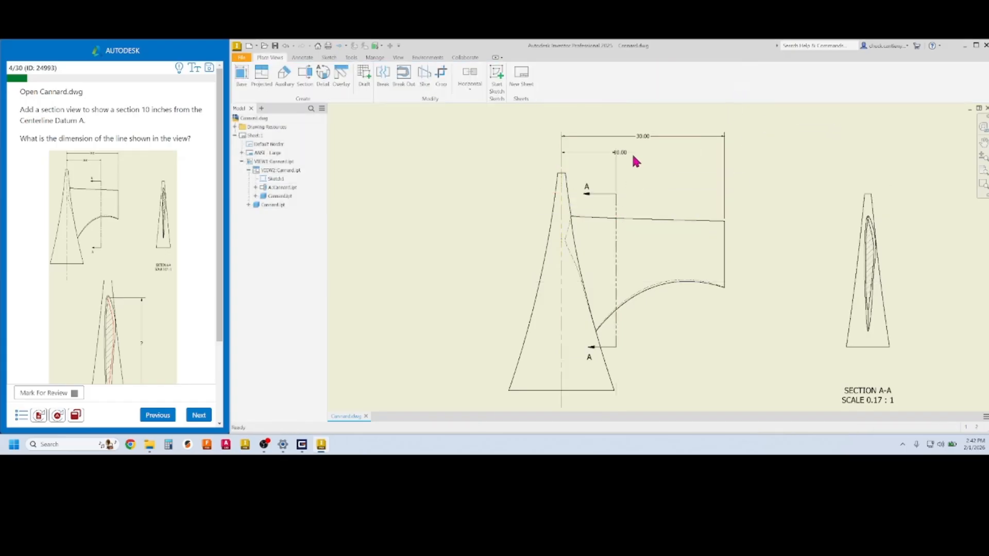
Centre the 10.00 dimension text on its dimension line
scroll(622, 158, up, 3)
drag(622, 156, 561, 157)
click(639, 174)
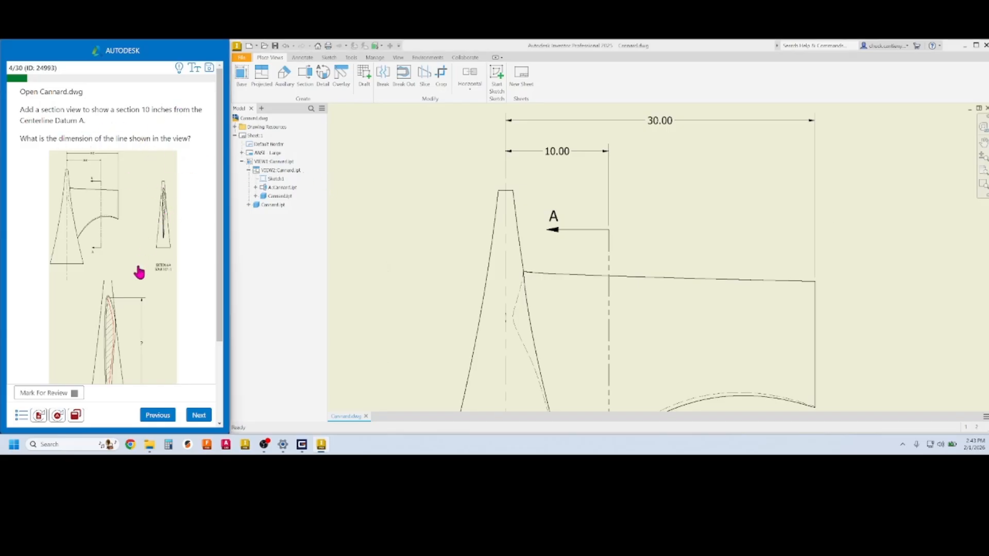
View the question's reference image full size, close it, and scroll the question panel
click(137, 215)
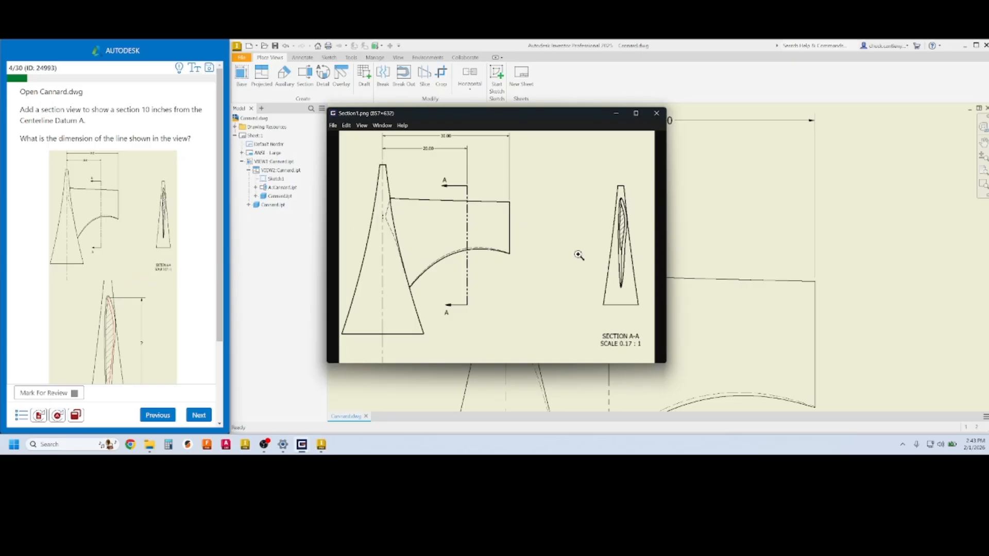
click(656, 113)
drag(220, 287, 220, 360)
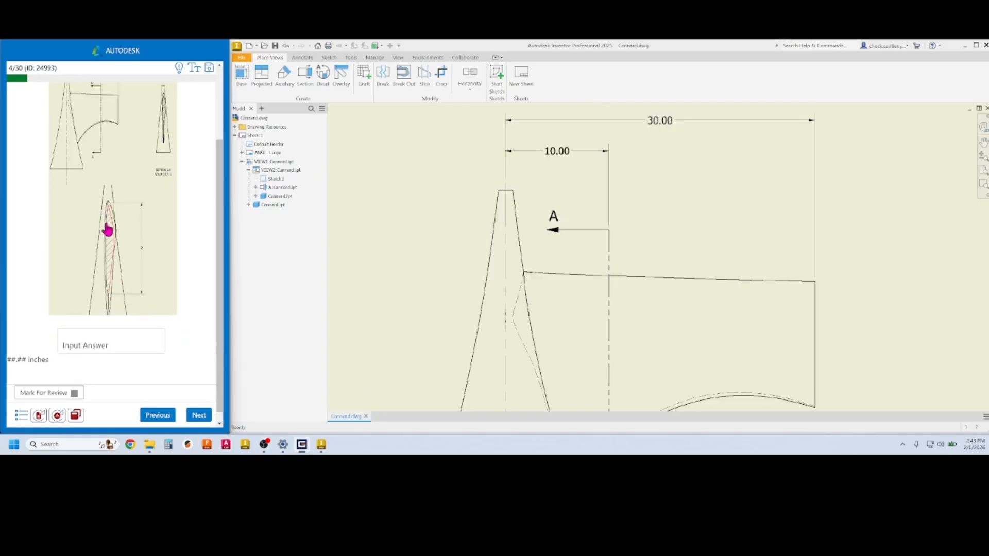
Add a 16.60 in dimension from the section's curved edge to its tip on Section A-A
scroll(605, 255, down, 3)
scroll(783, 289, up, 3)
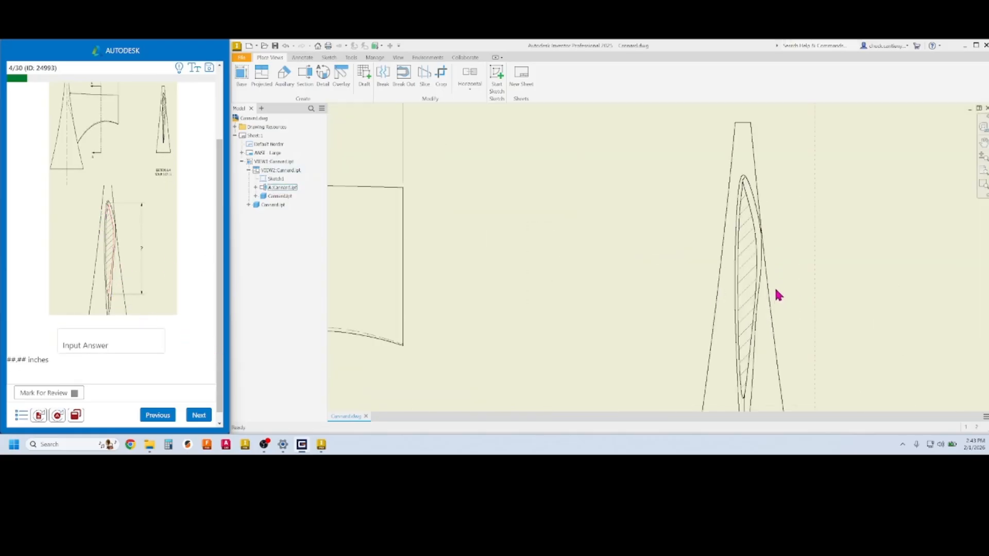
mouse_move(765, 286)
middle_down()
mouse_move(695, 261)
mouse_move(619, 256)
middle_up()
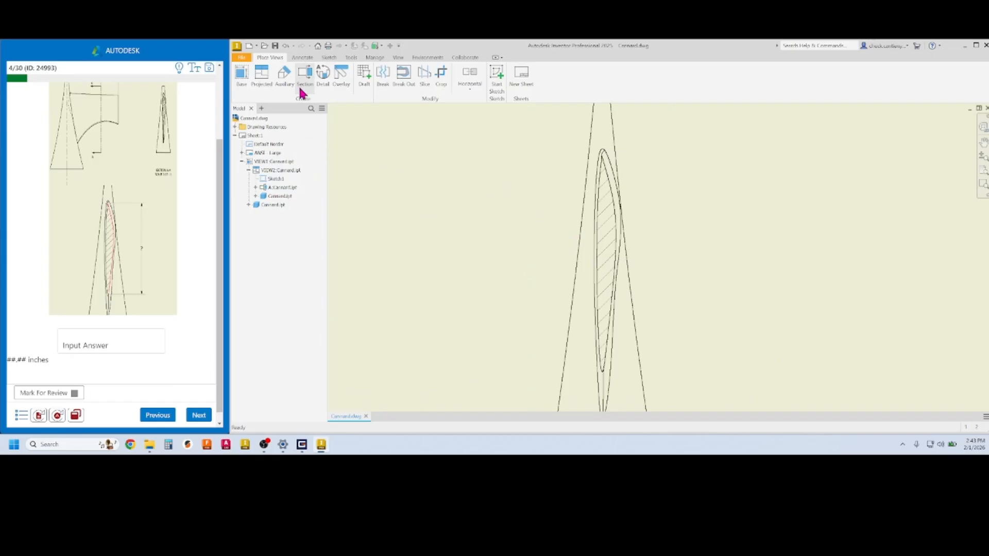
click(302, 57)
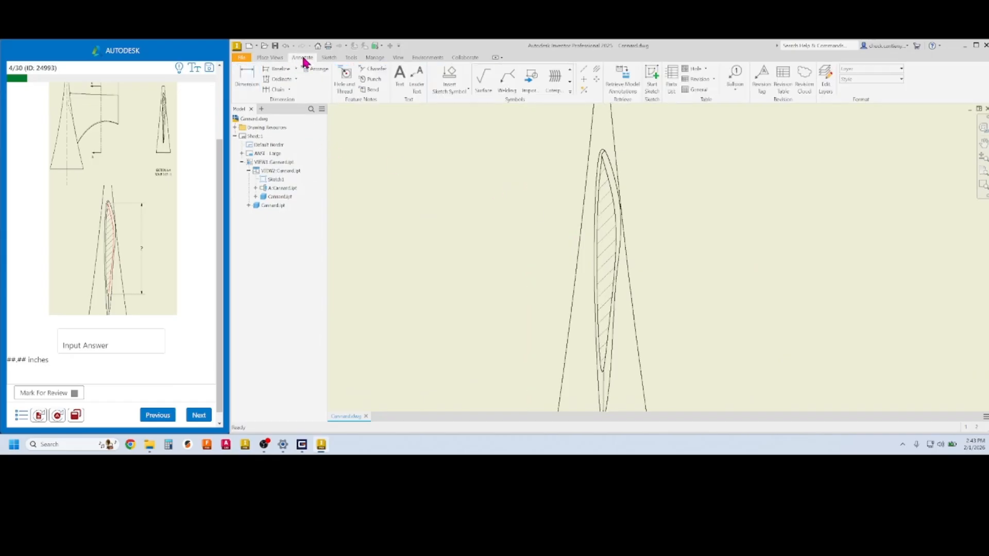
click(251, 78)
scroll(613, 387, down, 3)
scroll(609, 383, up, 3)
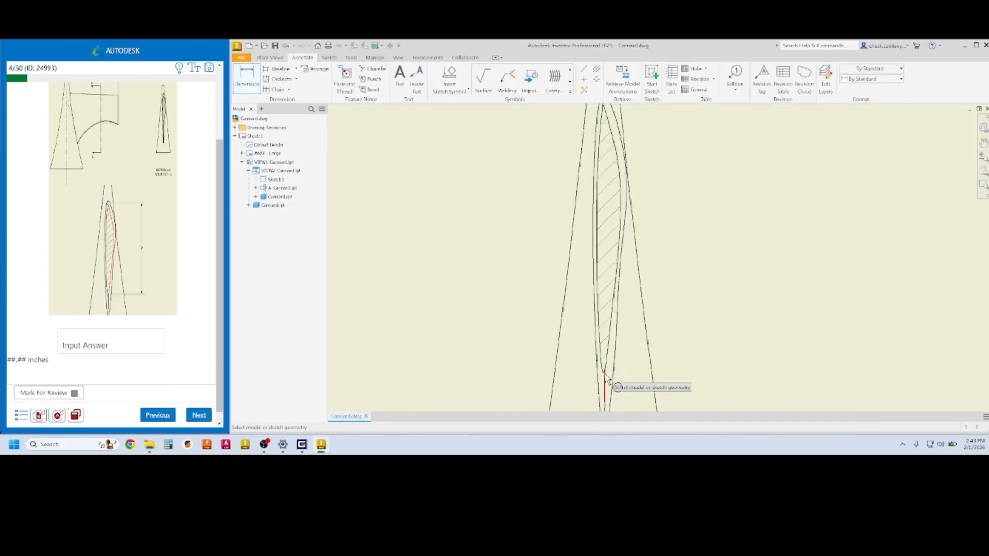
scroll(610, 382, up, 4)
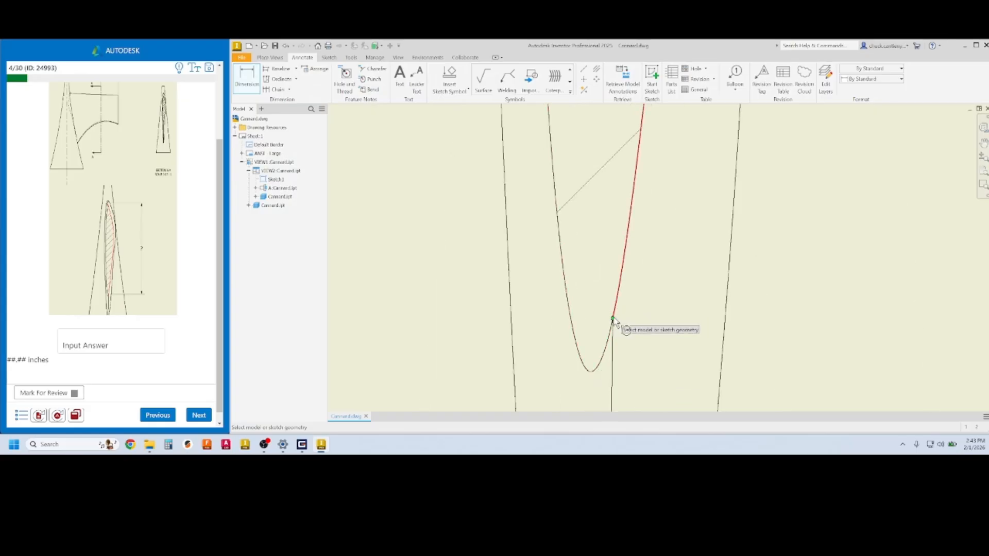
click(612, 325)
scroll(626, 330, up, 3)
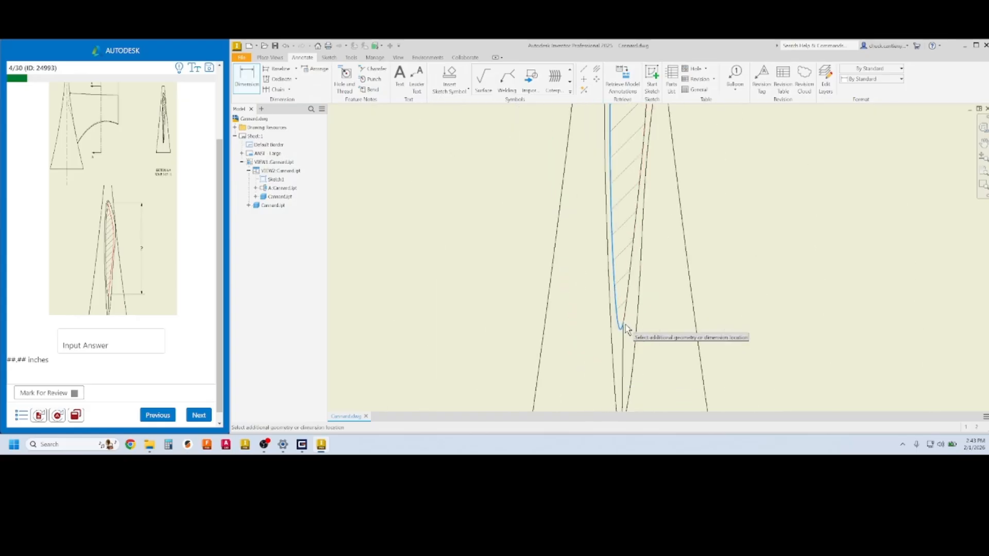
scroll(626, 330, down, 2)
scroll(616, 271, up, 3)
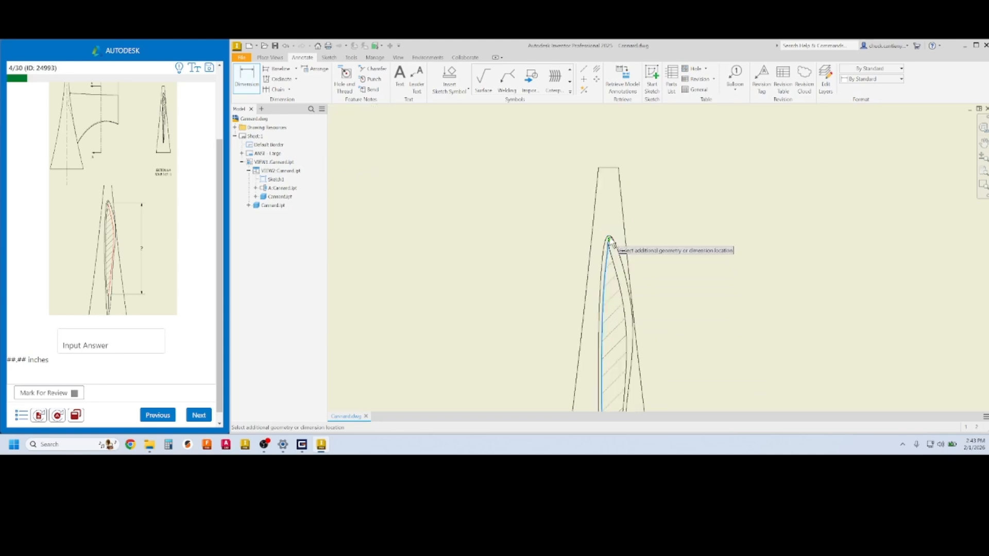
scroll(612, 246, up, 2)
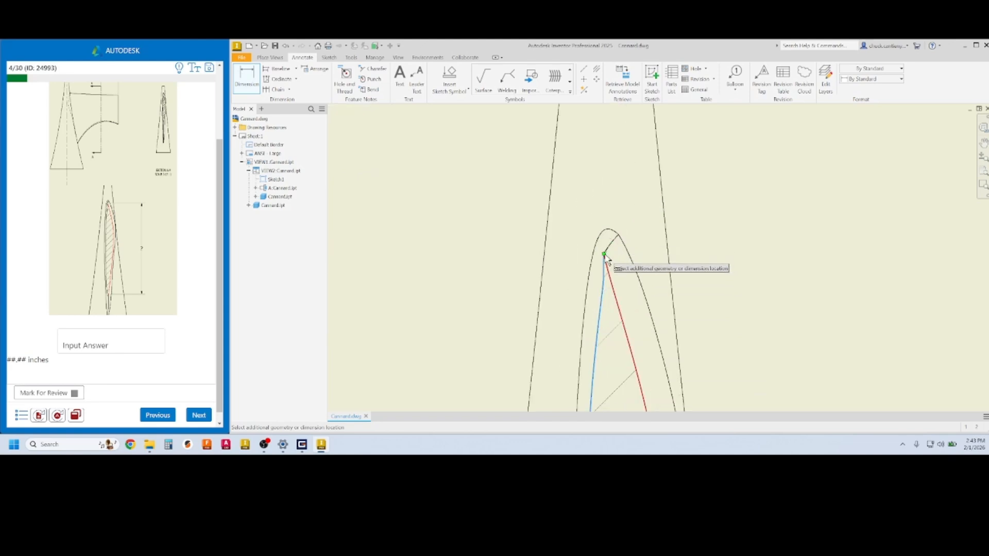
click(604, 255)
scroll(617, 255, down, 3)
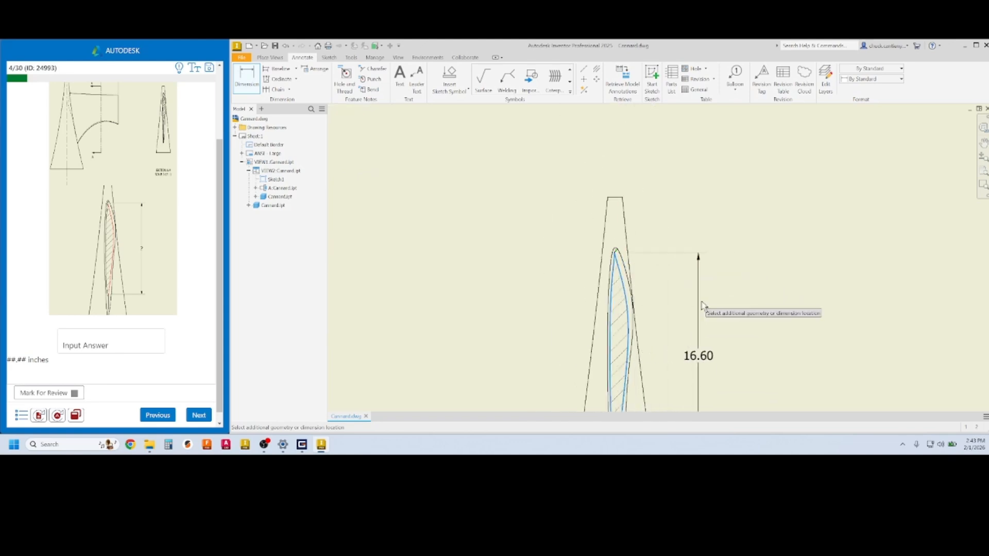
mouse_move(713, 315)
middle_down()
mouse_move(693, 289)
mouse_move(681, 179)
middle_up()
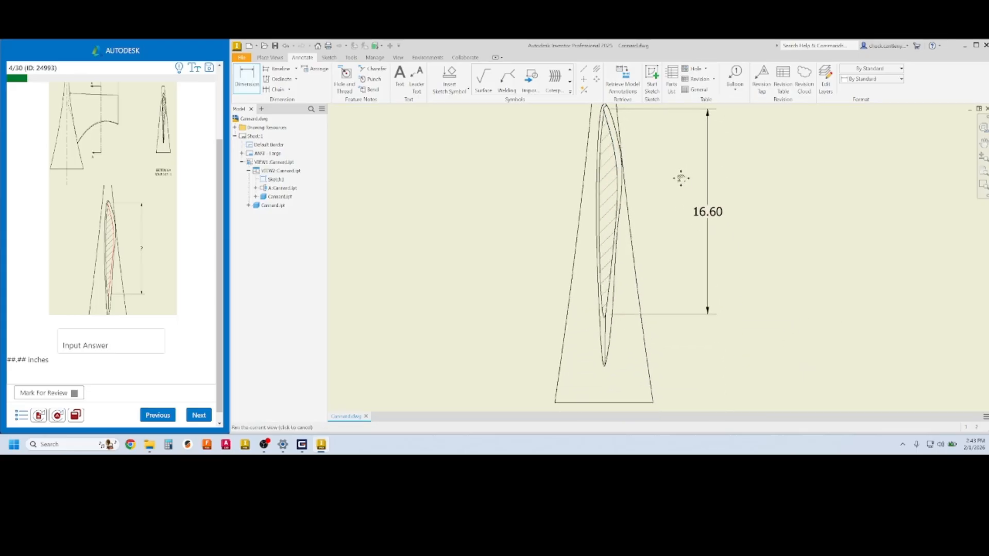
key(Escape)
Confirm the 16.60 dimension value and enter 16.60 as question 4's answer
double_click(707, 216)
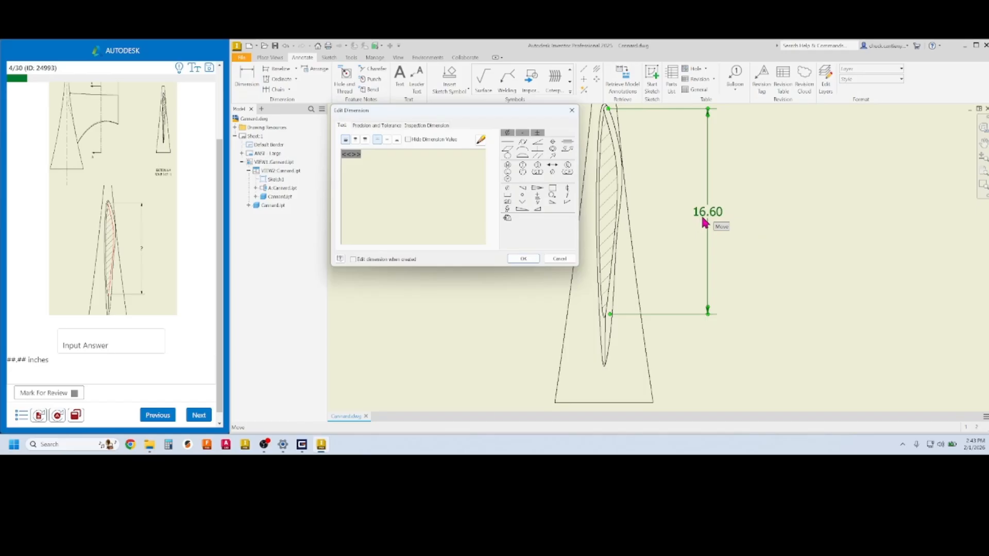
click(559, 258)
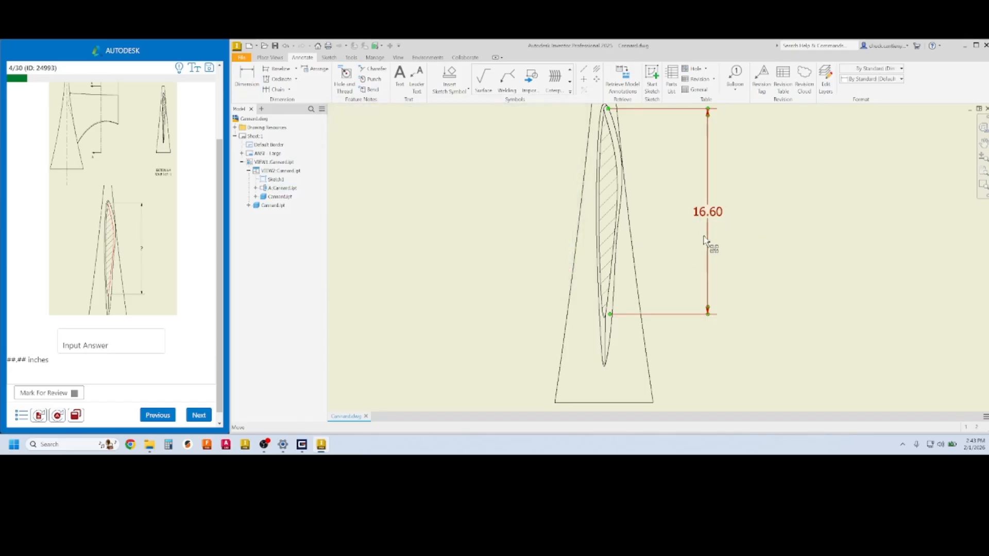
click(102, 345)
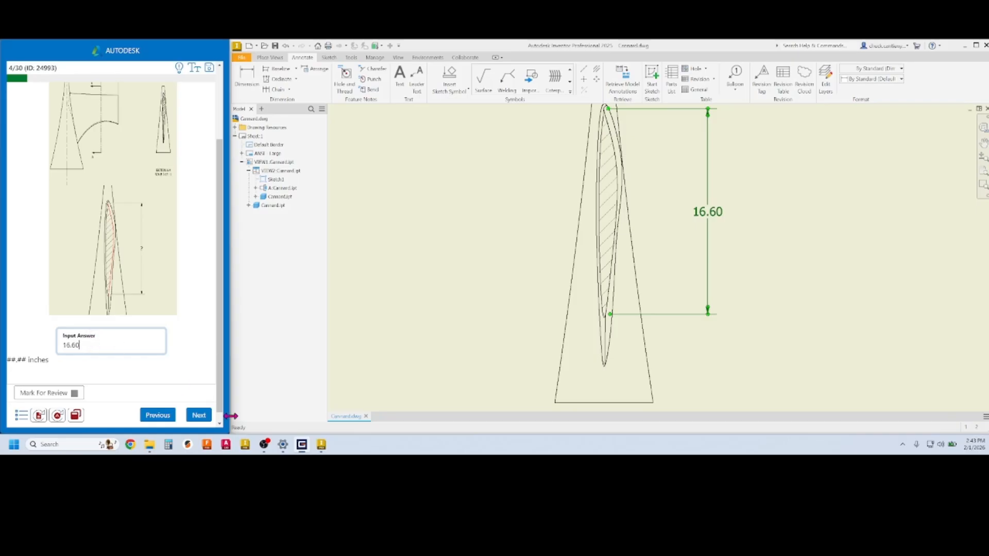
Submit and check the 16.60 answer, then advance to question 5 with Rib.ipt
click(199, 418)
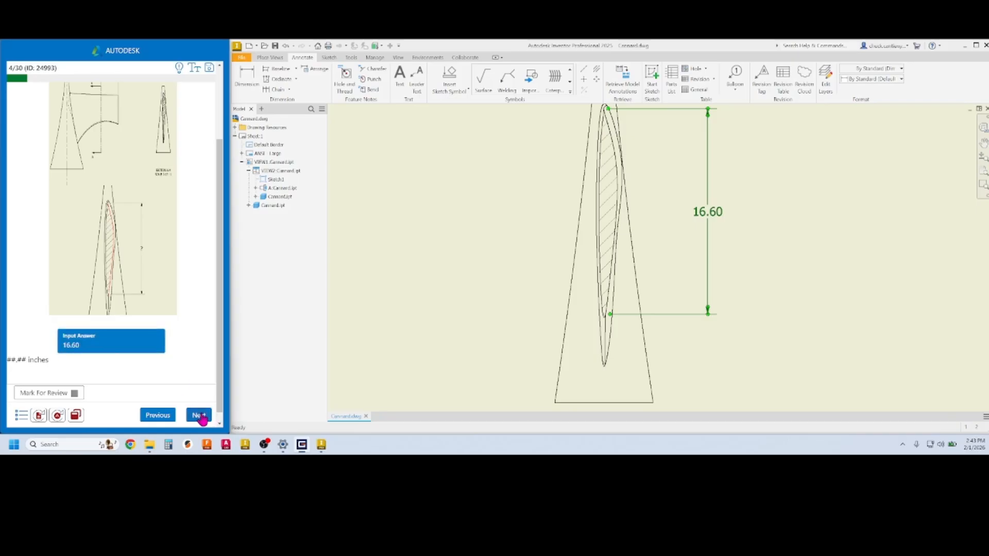
click(201, 417)
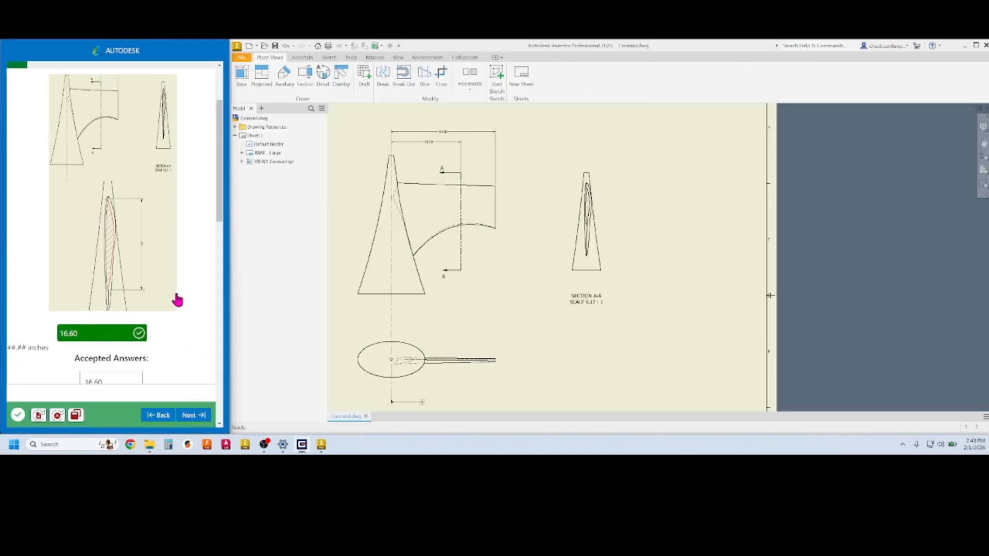
click(195, 416)
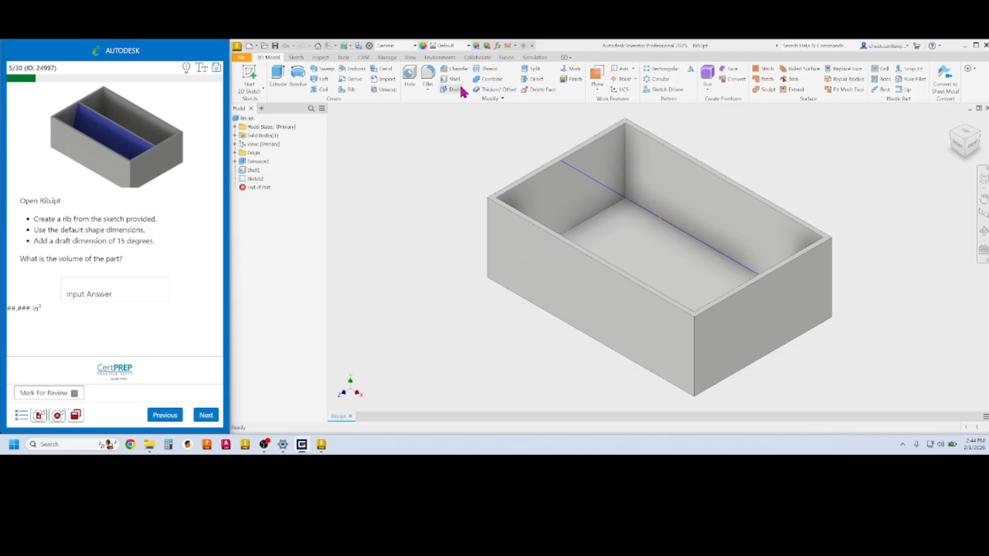
Create a rib from the sketch line with a 15-degree draft angle
click(351, 89)
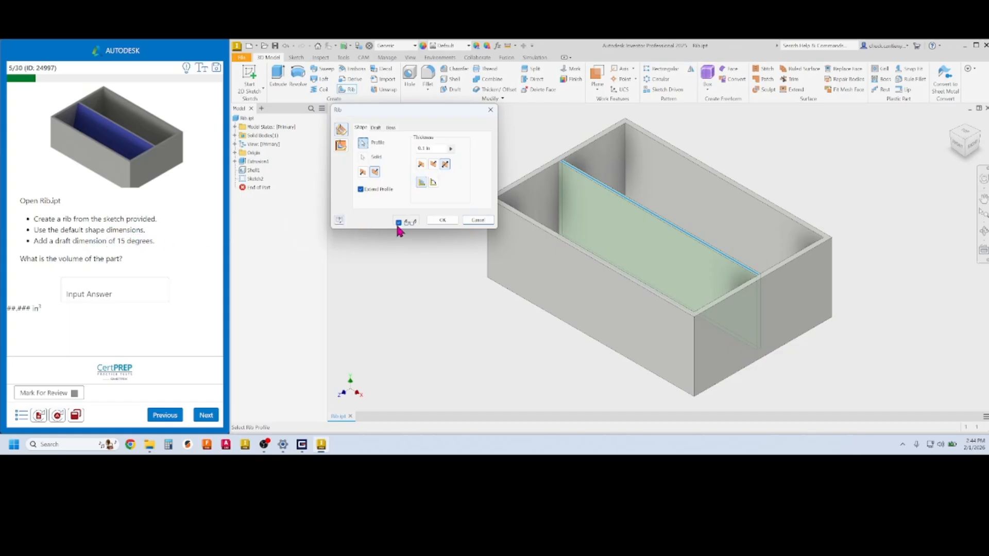
click(376, 127)
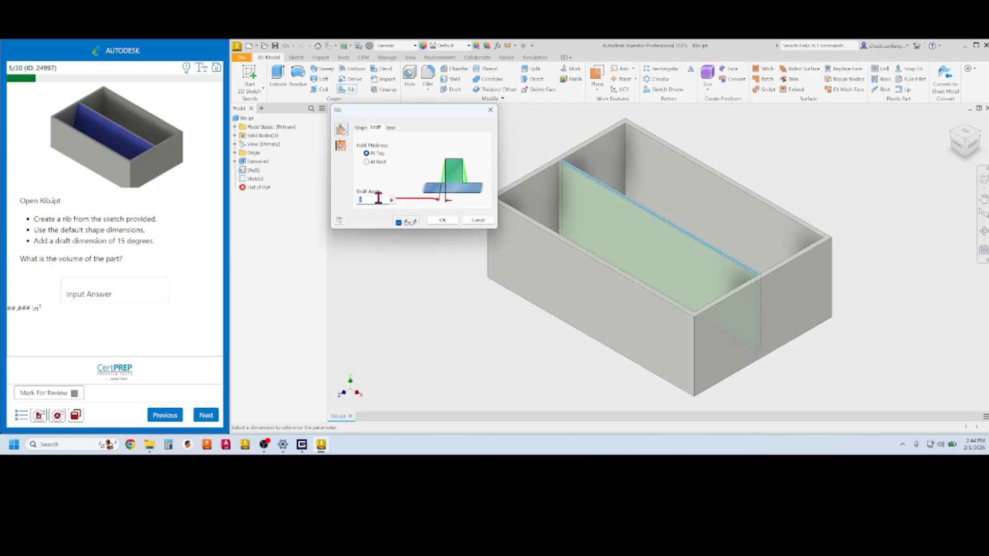
text(15)
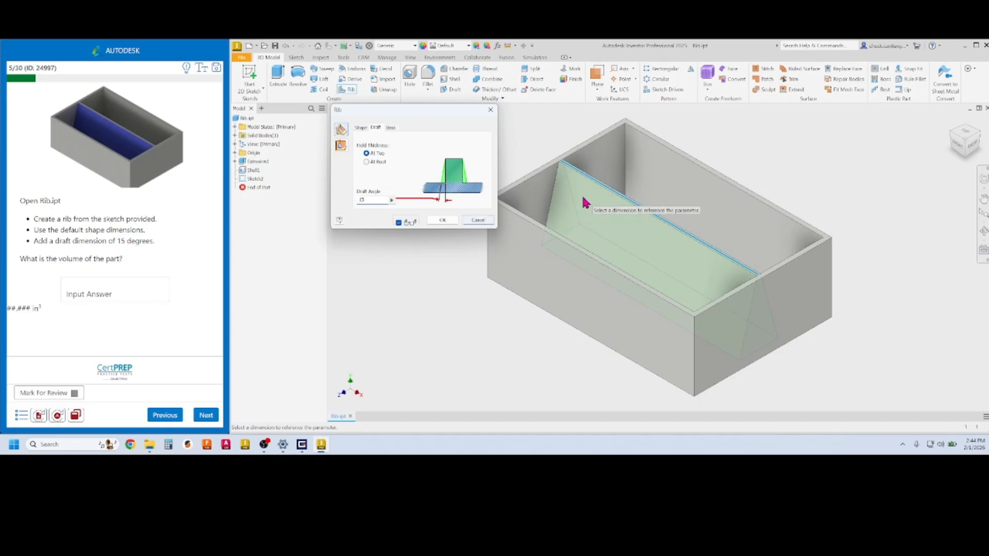
click(443, 220)
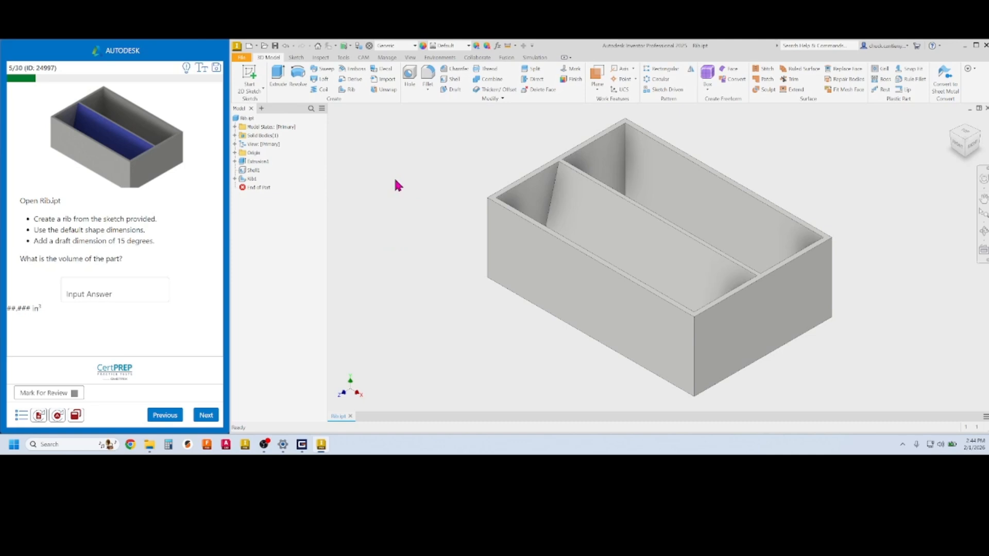
Update Rib.ipt's physical iProperties and copy its volume, 14.065 in³
right_click(249, 122)
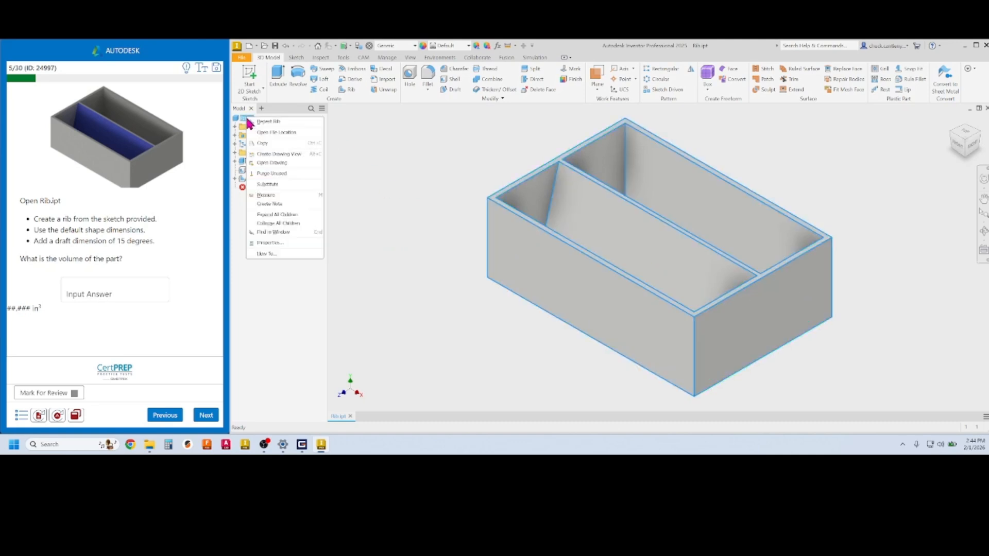
click(278, 244)
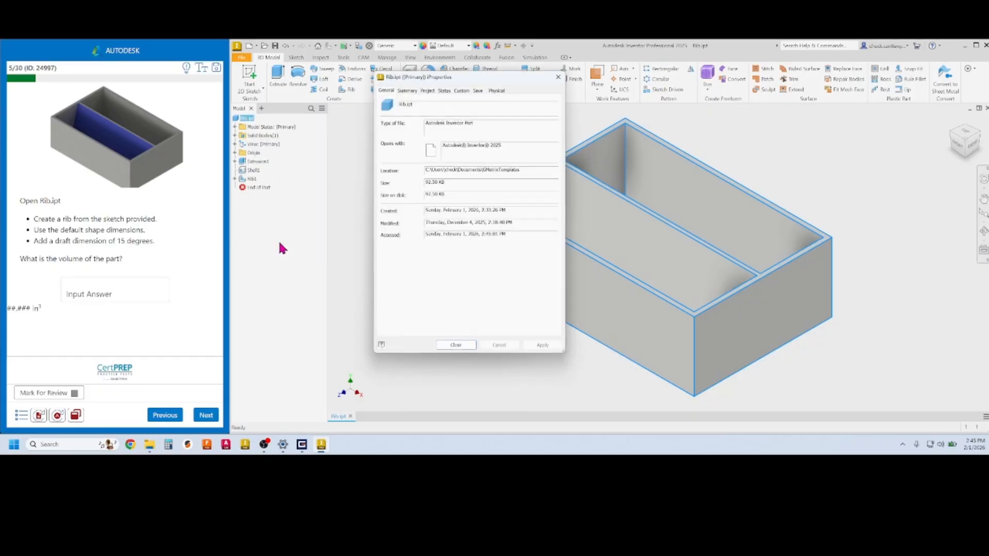
click(498, 90)
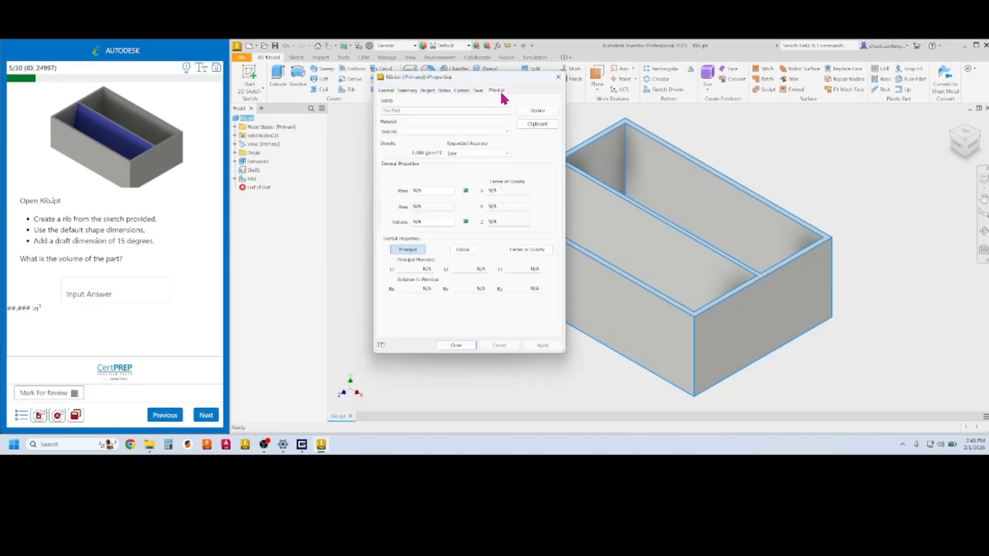
click(543, 109)
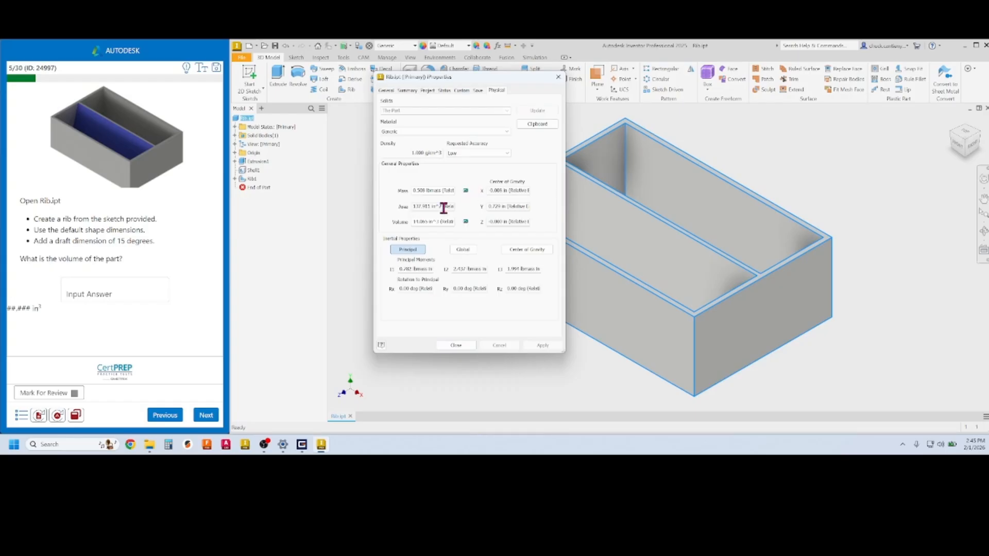
drag(427, 221, 409, 221)
Enter 14.065 as question 5's answer, submit it, and close iProperties
click(96, 291)
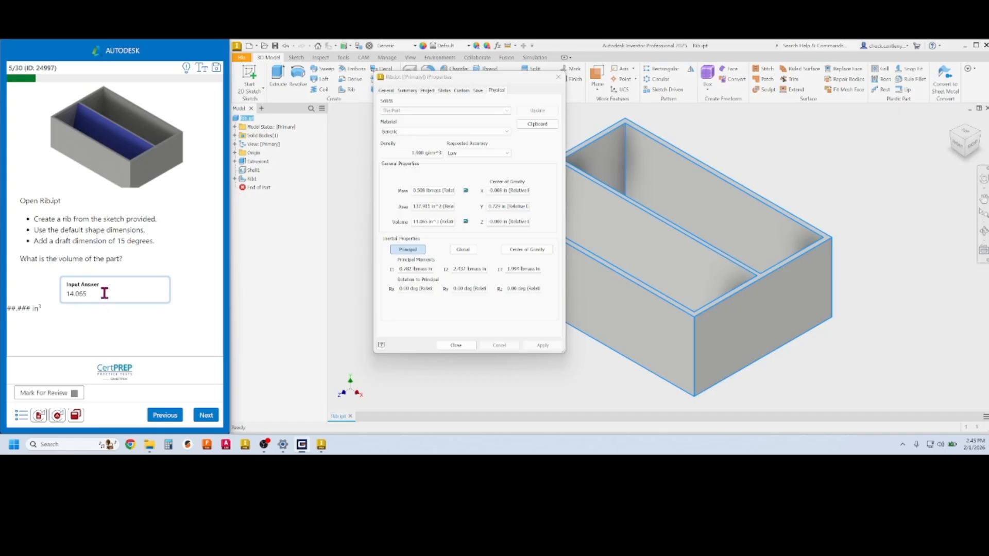
click(206, 417)
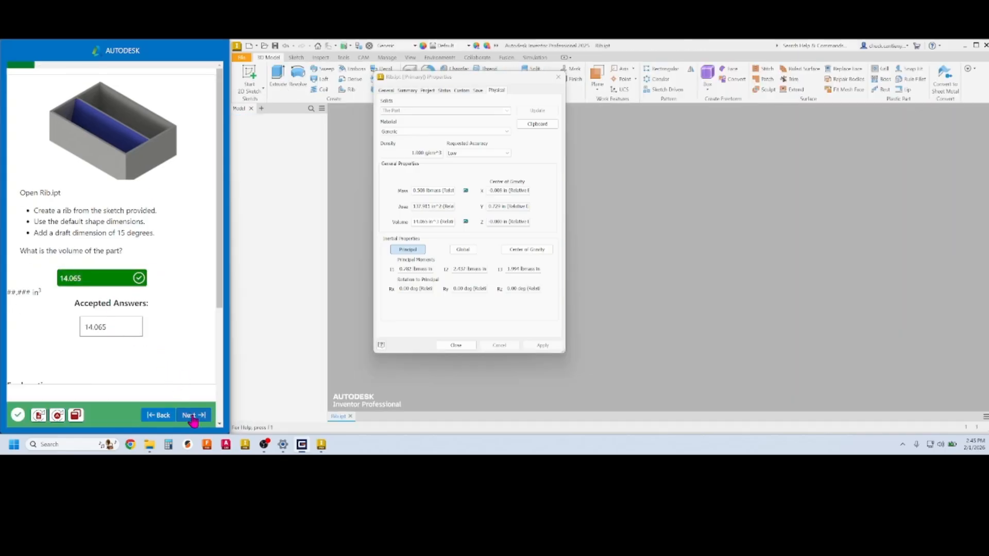
click(456, 346)
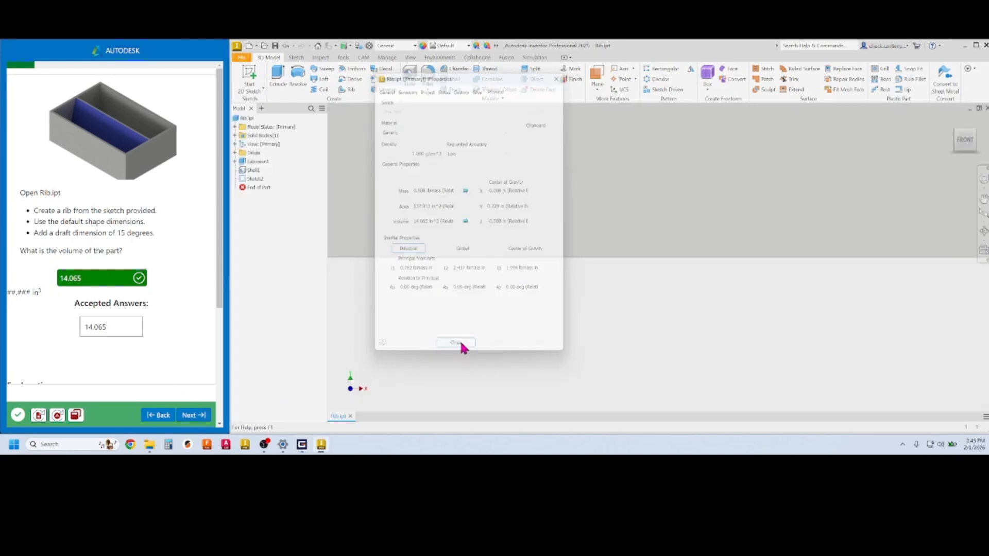
Advance to question 6, dismiss the Inventor error report, and load Attach Plate.ipt
click(196, 416)
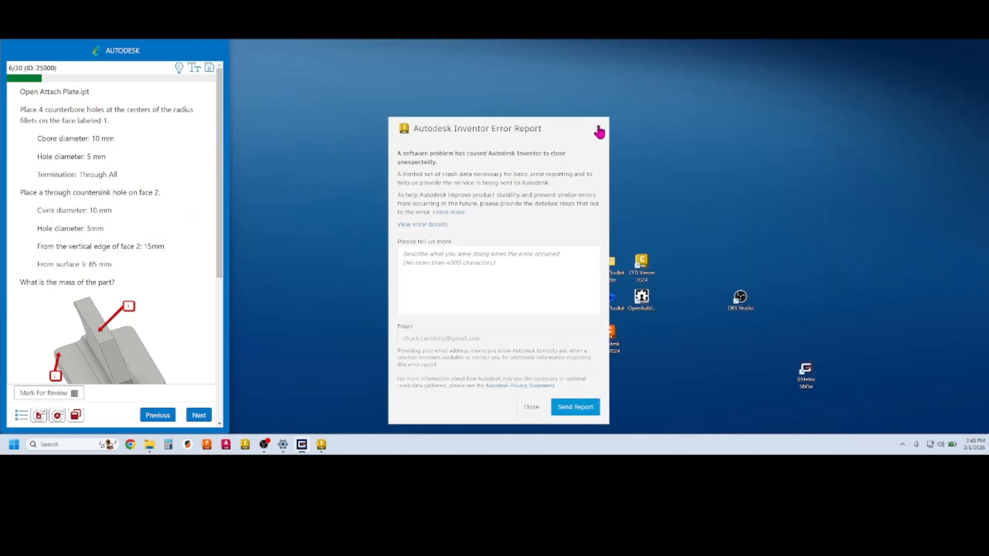
click(598, 128)
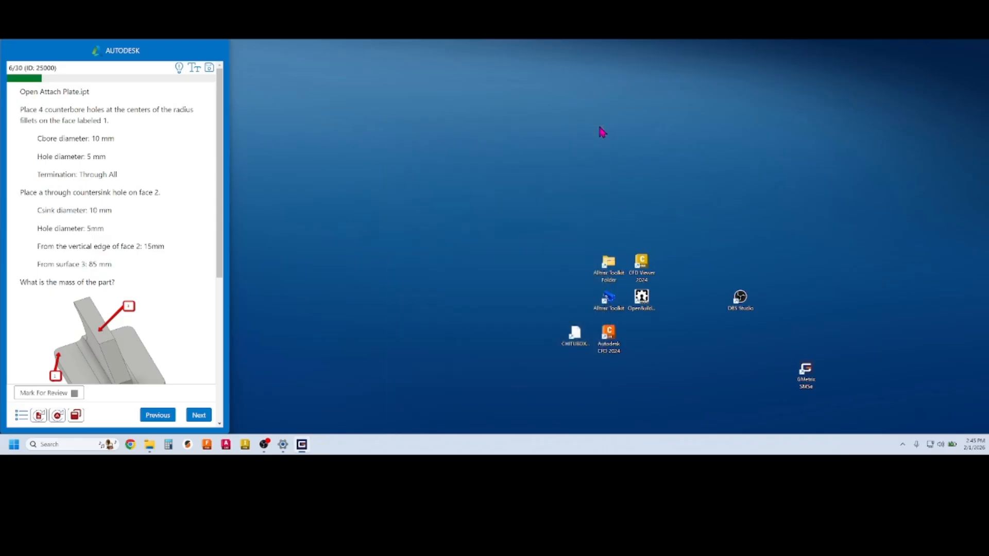
click(58, 416)
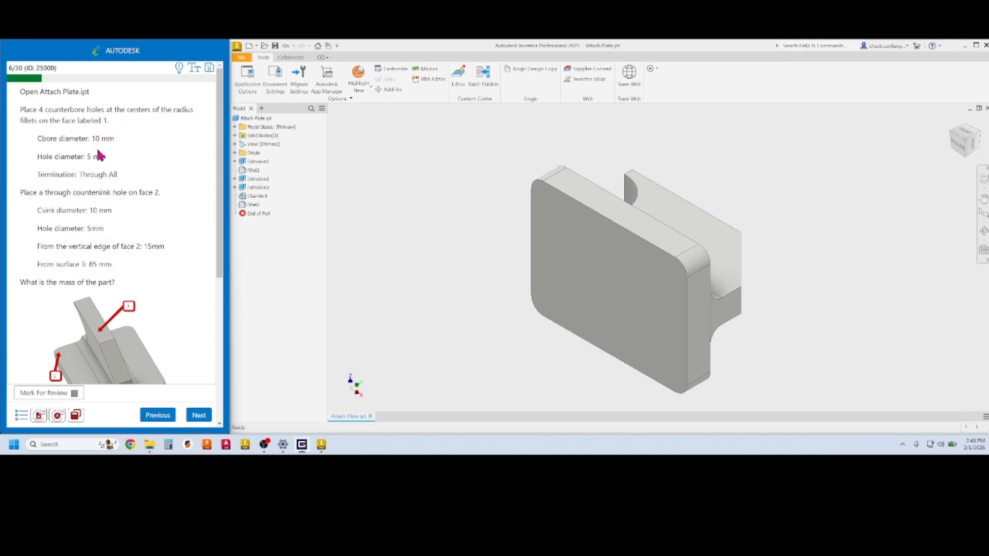
Pan, orbit and zoom around Attach Plate to inspect it from several sides
middle_drag(395, 234, 418, 213)
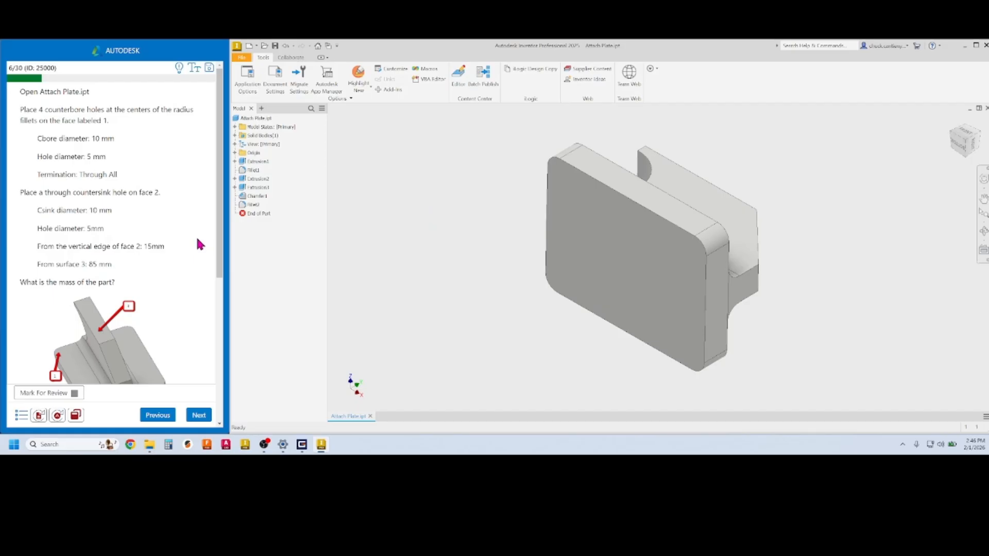
drag(220, 243, 228, 340)
shift+middle_drag(477, 206, 418, 245)
shift+middle_drag(428, 253, 401, 273)
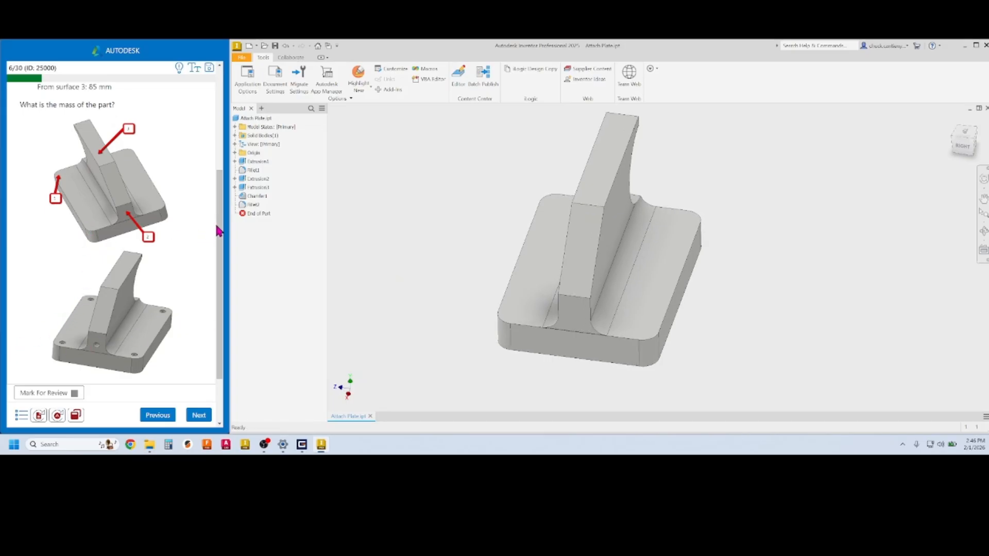
scroll(219, 231, up, 3)
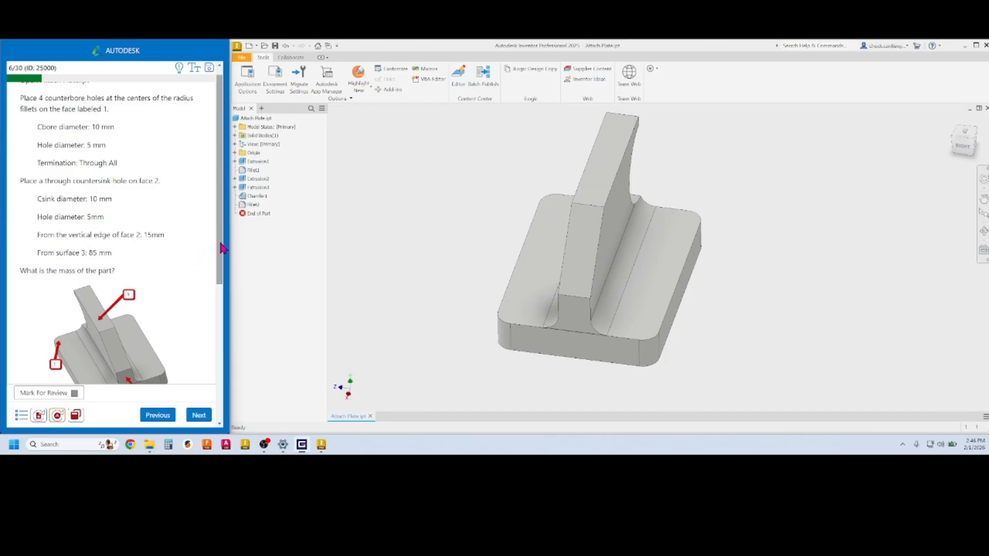
drag(223, 248, 199, 323)
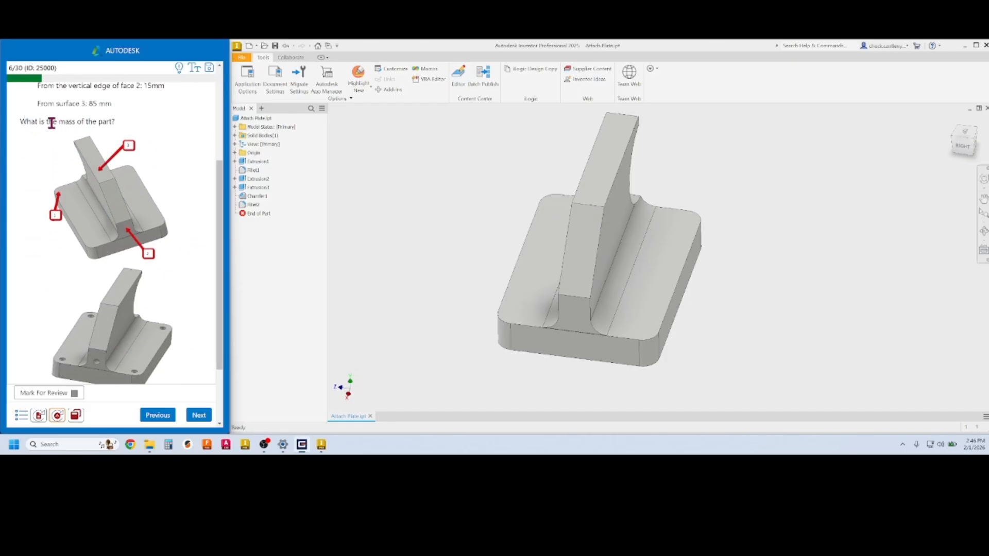
drag(218, 207, 219, 141)
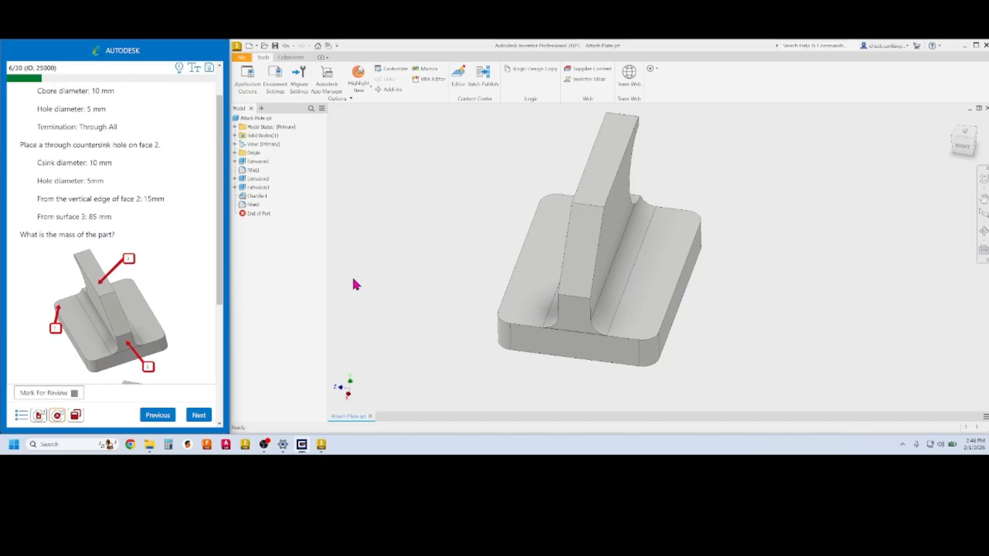
scroll(223, 305, down, 3)
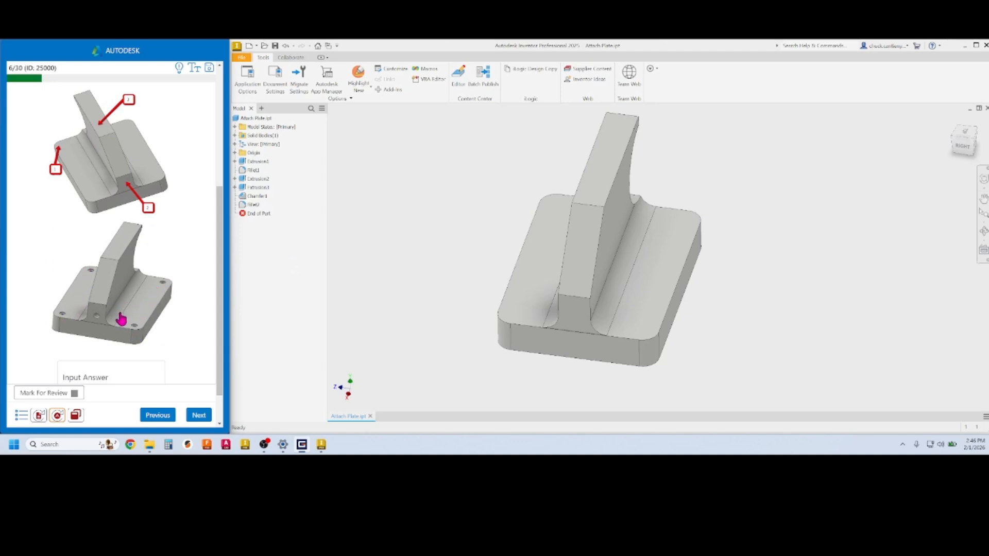
drag(218, 271, 224, 151)
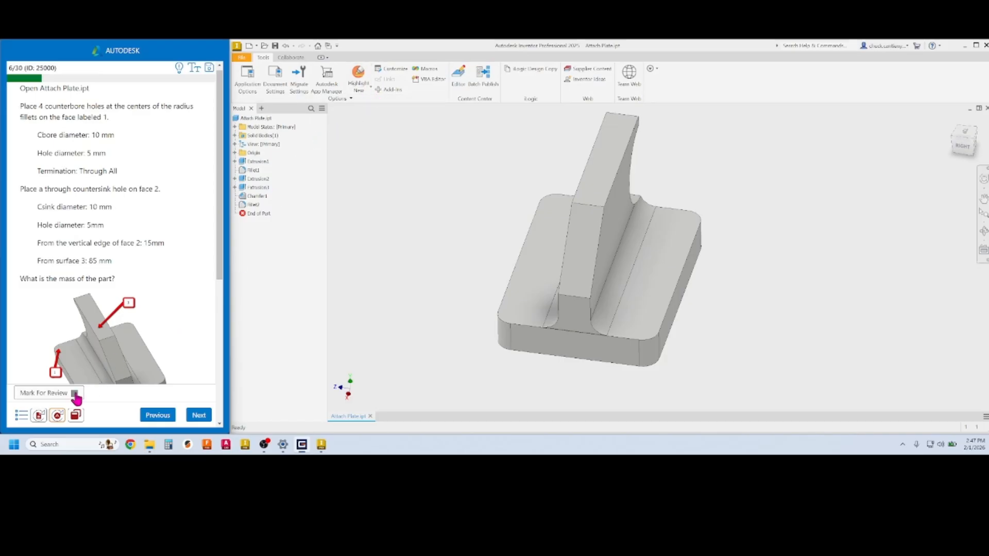
Reset Attach Plate.ipt to its original state and begin a Hole feature on its top face
click(39, 416)
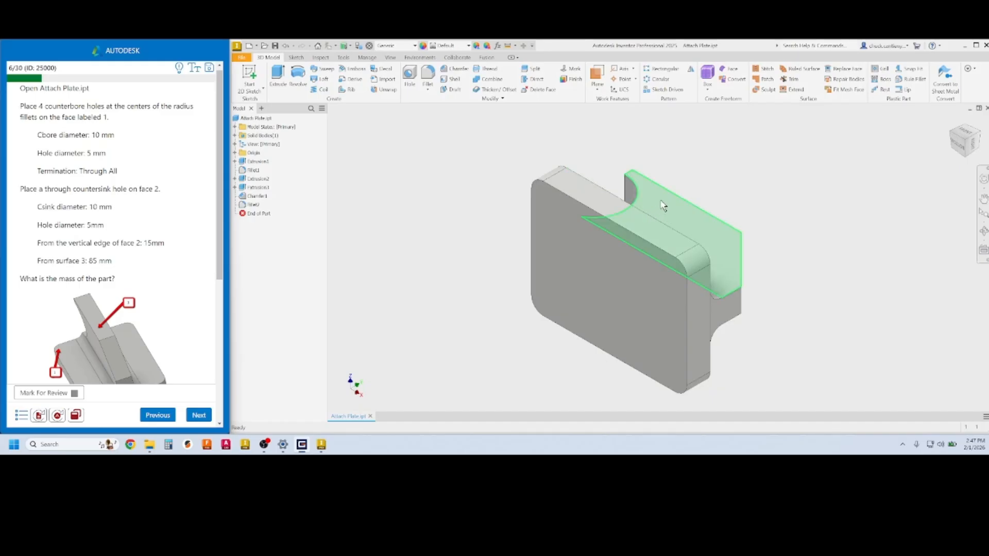
shift+middle_drag(658, 214, 447, 196)
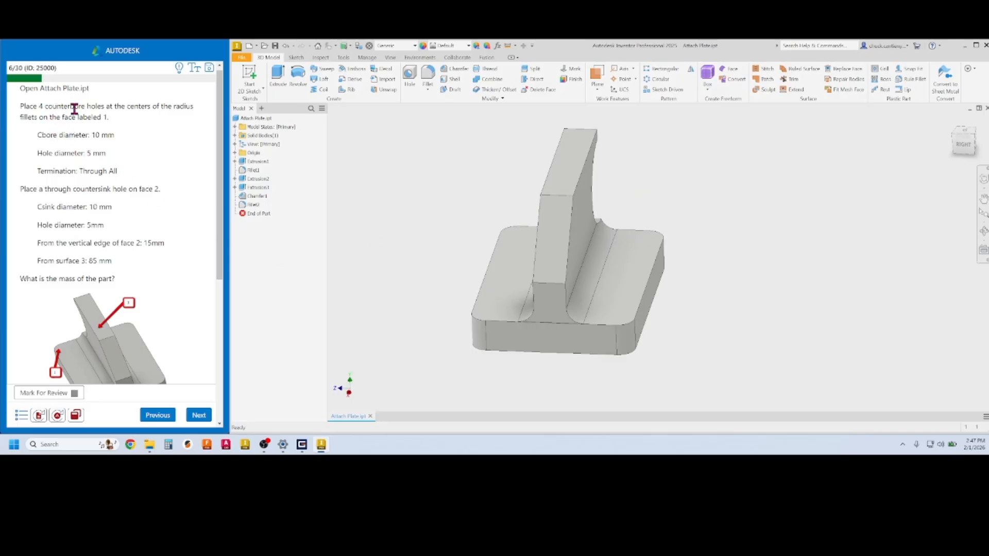
click(412, 76)
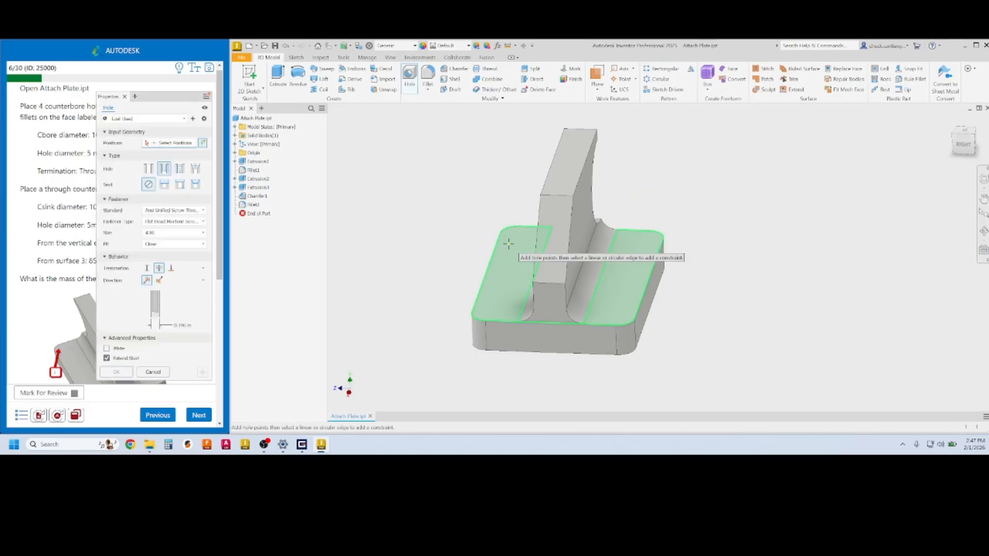
Place four hole points at the centres of the plate's corner fillets
drag(193, 99, 446, 118)
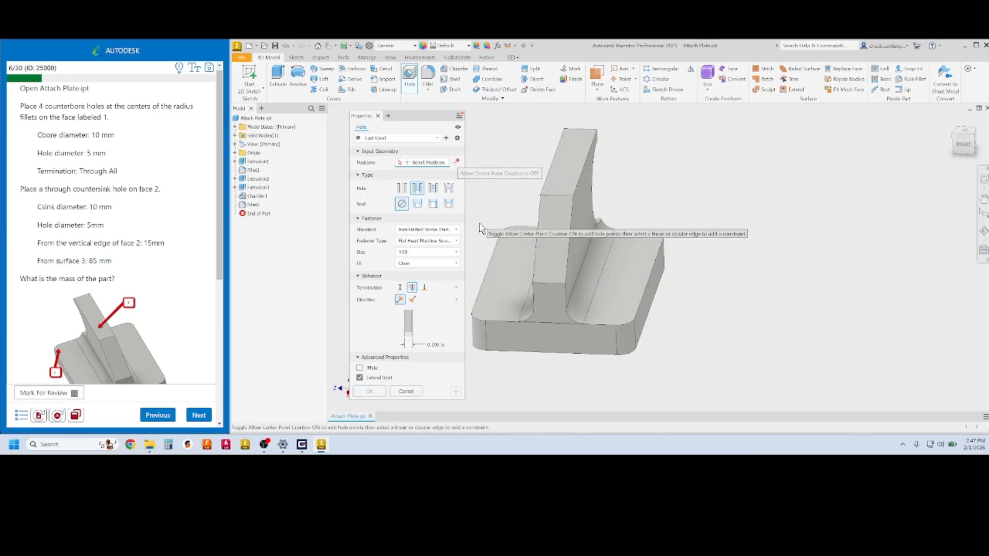
click(455, 162)
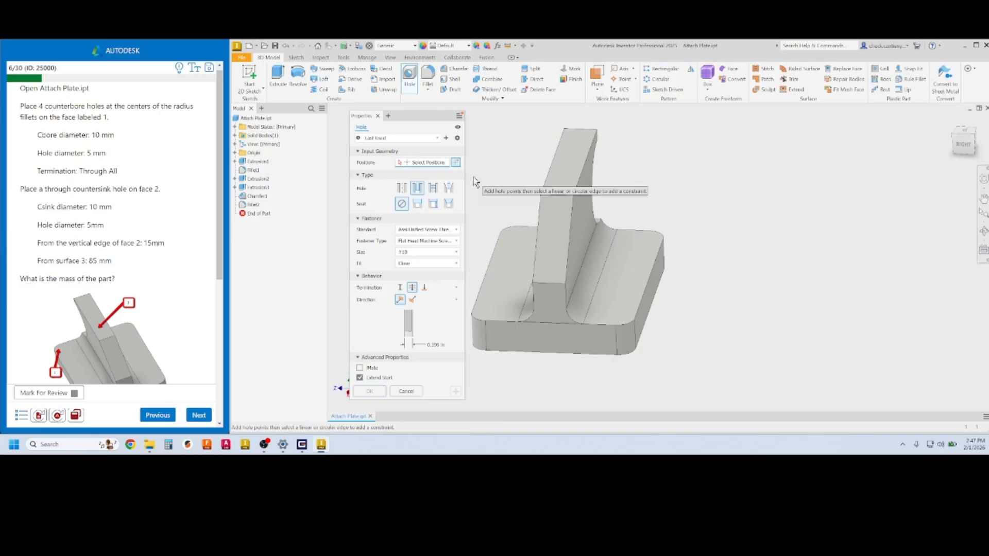
click(514, 241)
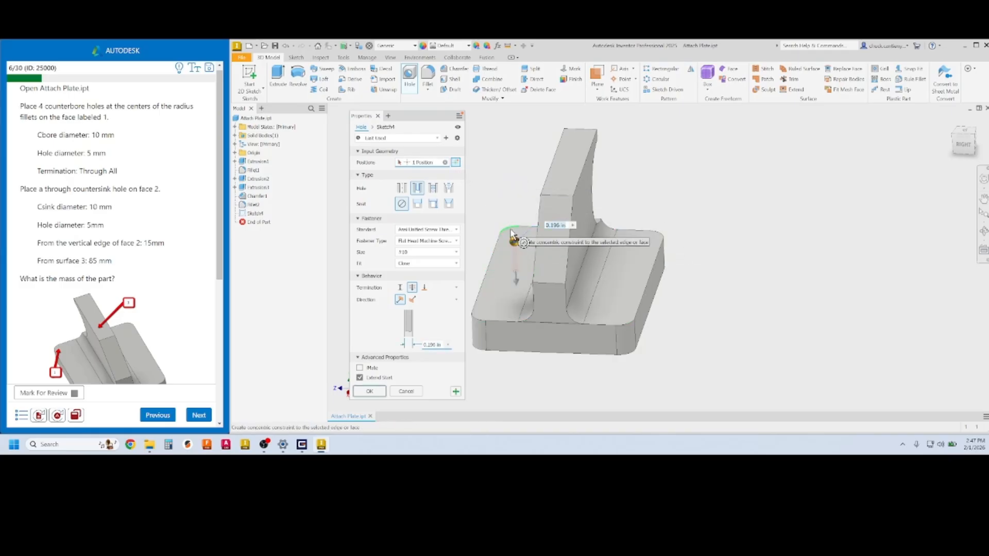
click(511, 231)
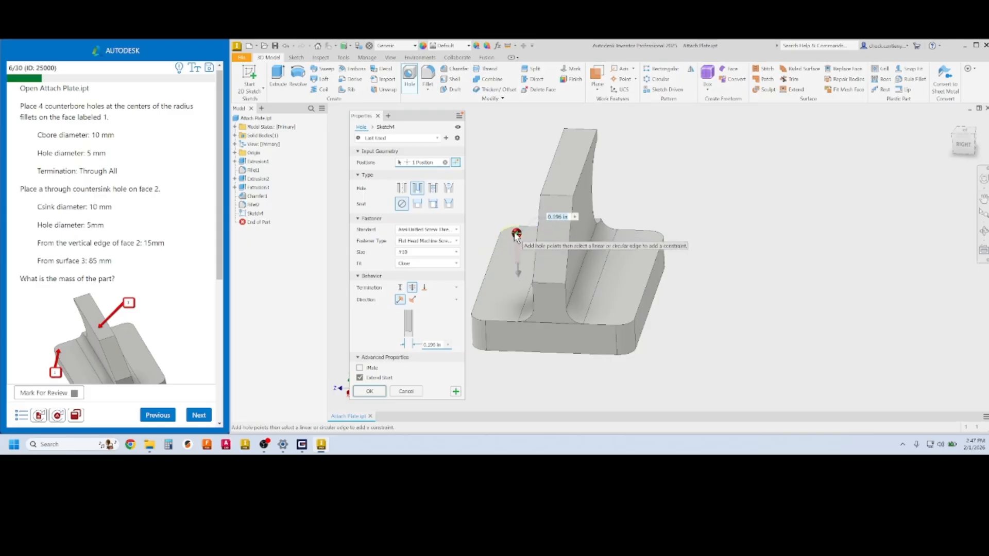
click(482, 323)
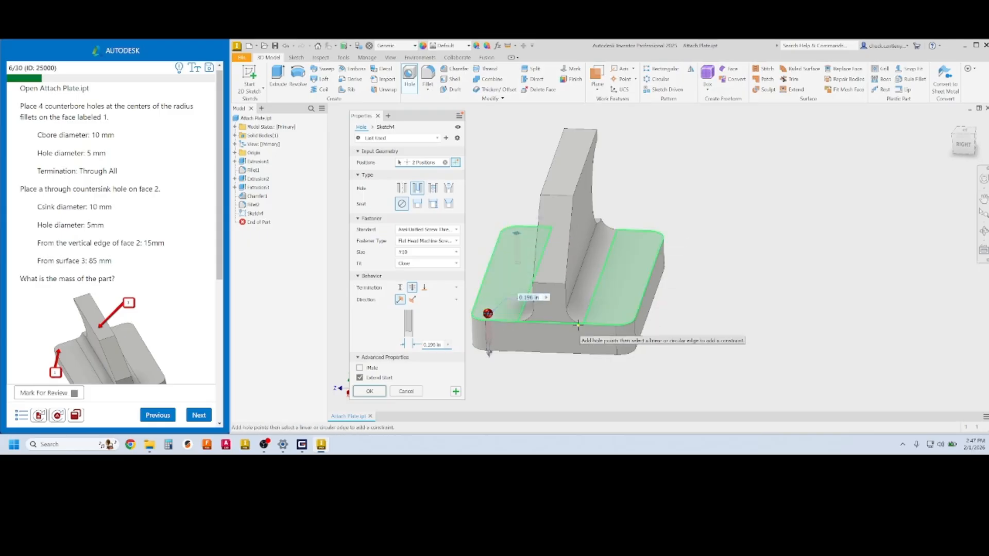
click(620, 316)
click(650, 240)
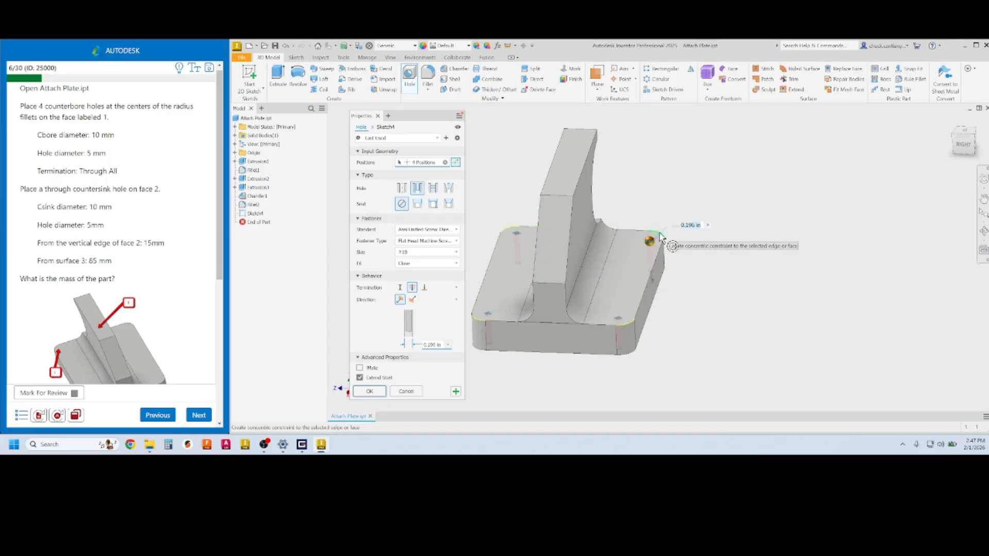
Make them counterbore holes with 10 mm counterbore and 5 mm hole diameter, and create them
click(401, 188)
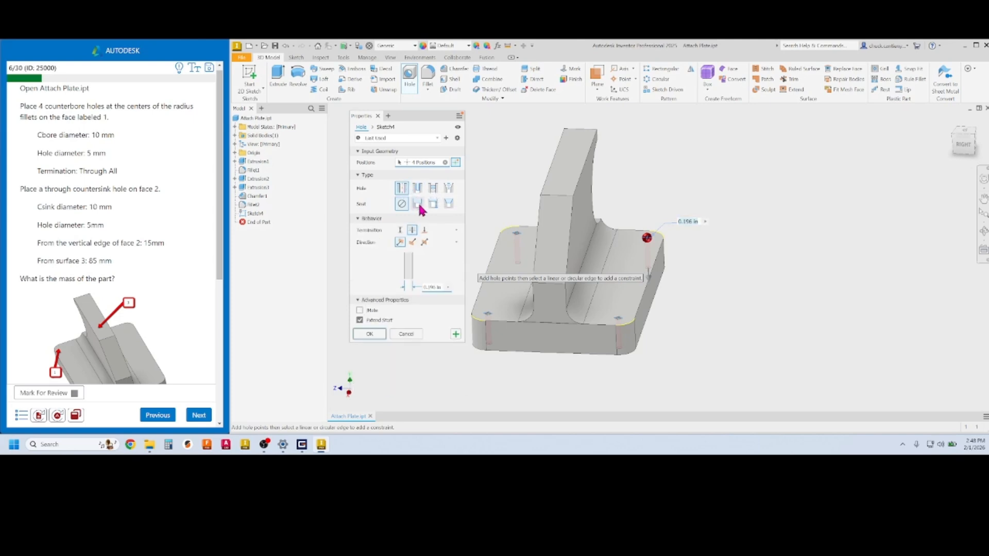
click(417, 204)
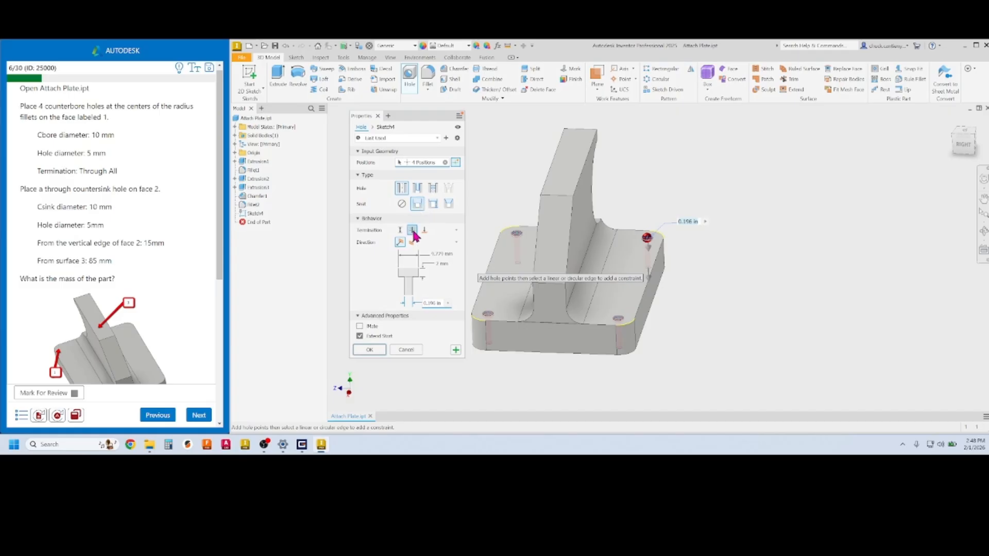
click(441, 254)
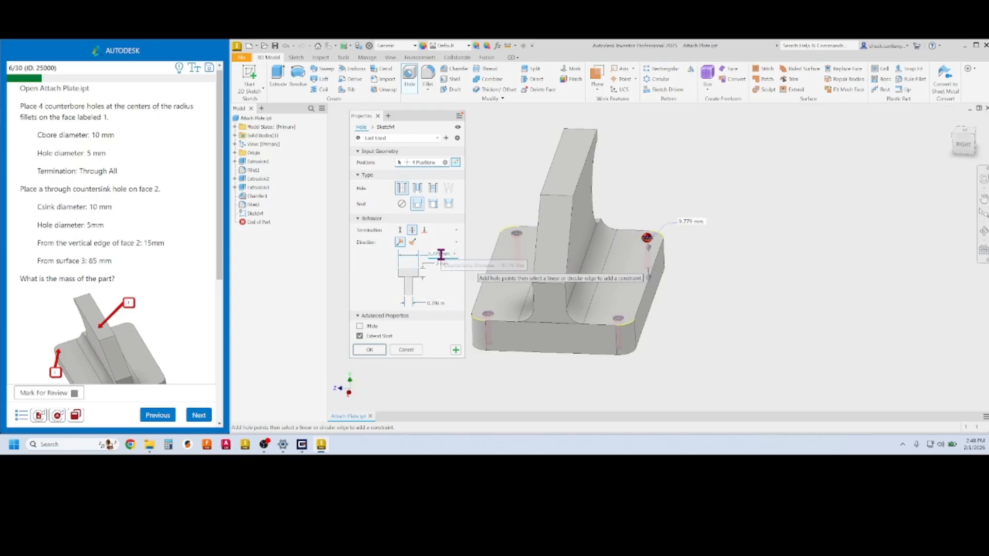
drag(442, 254, 420, 261)
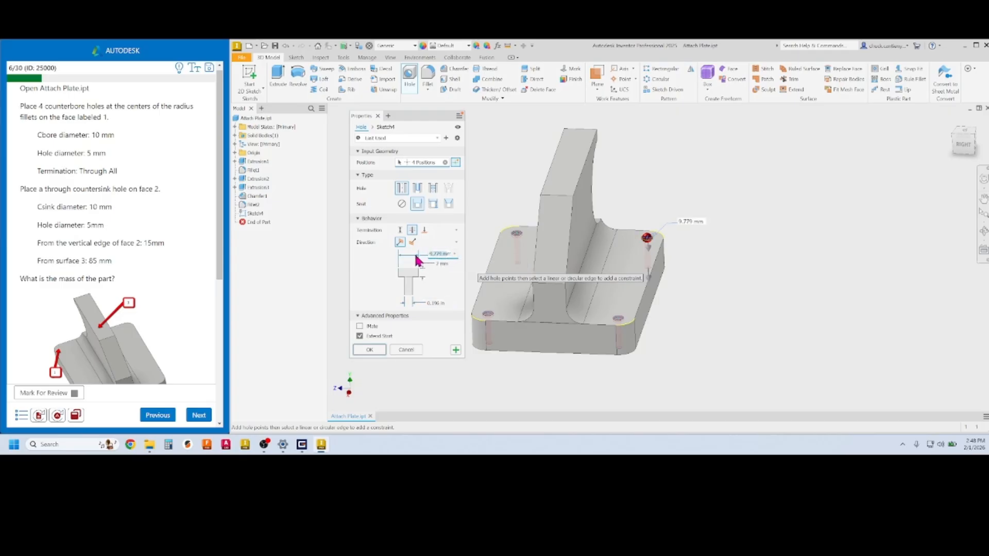
text(10m)
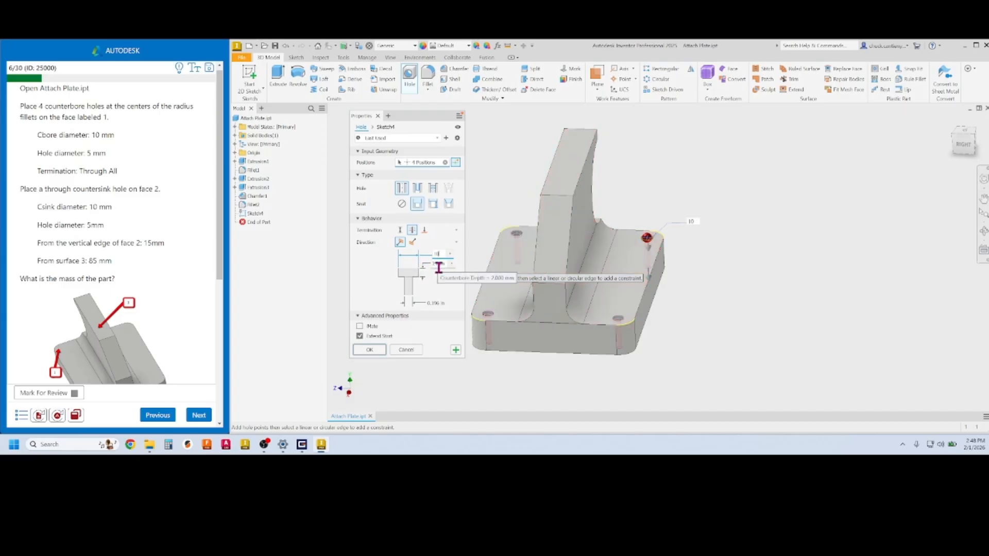
click(441, 303)
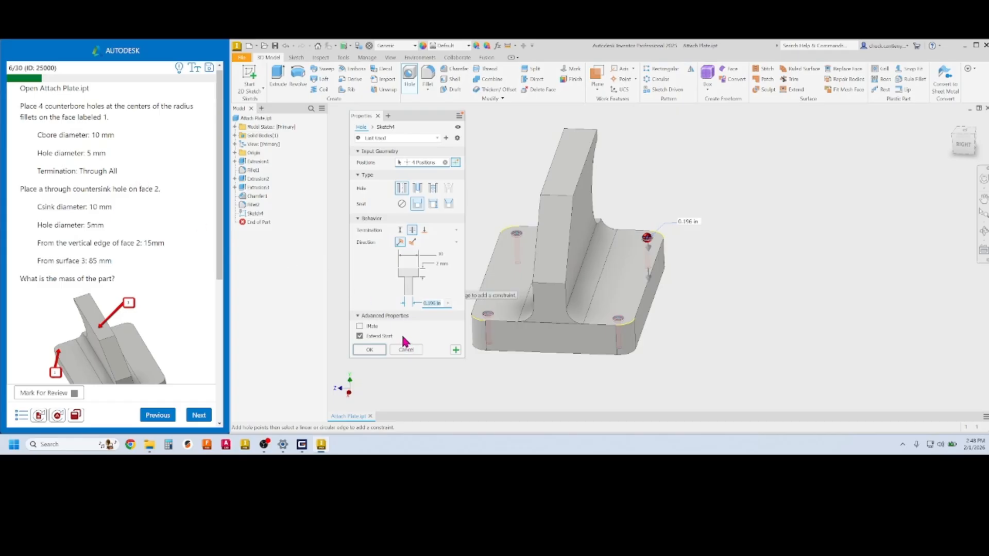
text(5)
click(369, 350)
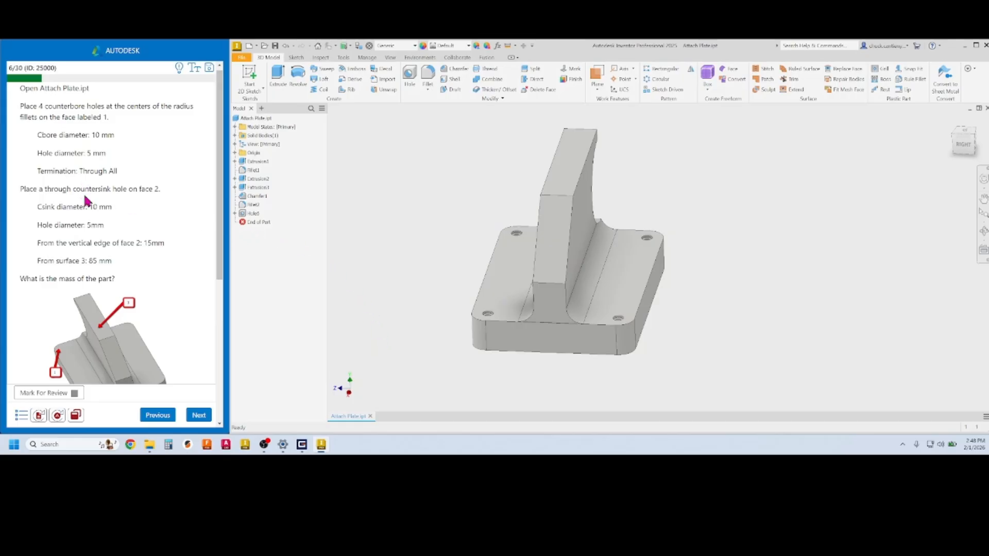
Place a hole on face 2, 15 mm from the vertical edge and 85 mm from the top edge, then create it
scroll(164, 229, down, 5)
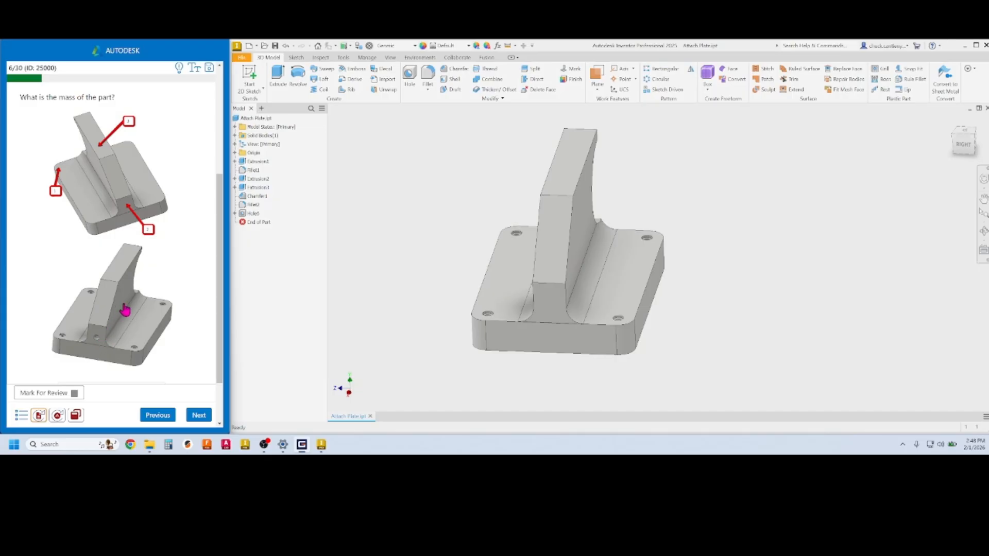
drag(218, 250, 219, 138)
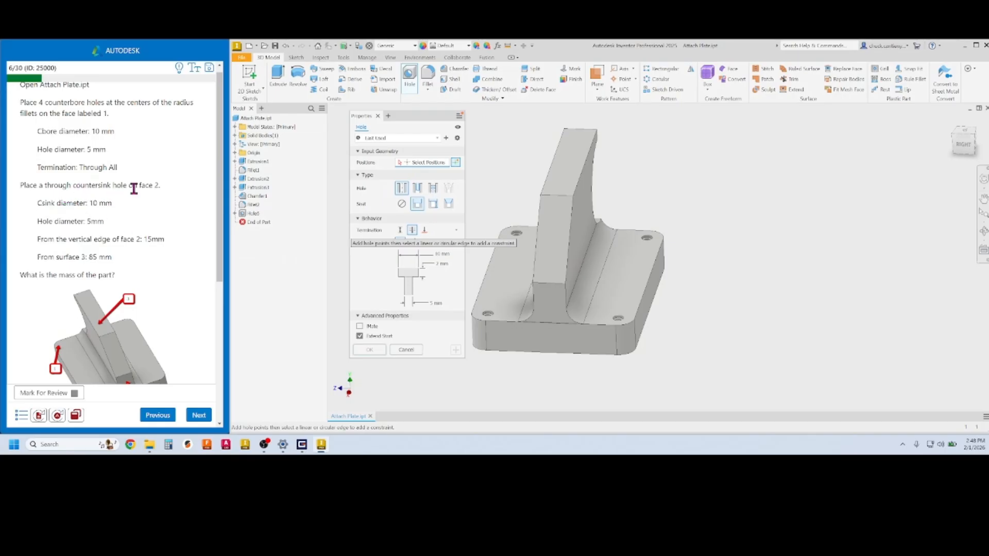
scroll(165, 298, down, 3)
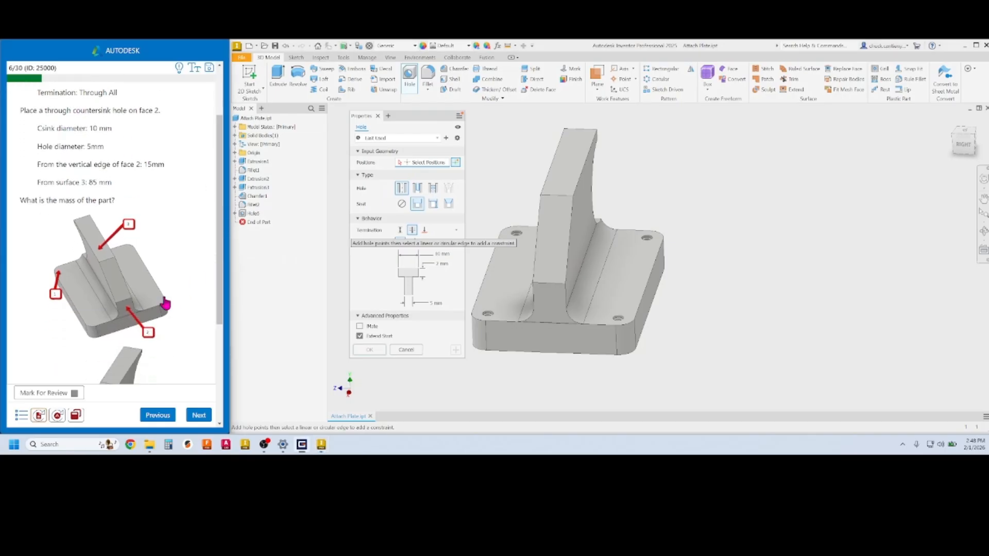
click(549, 301)
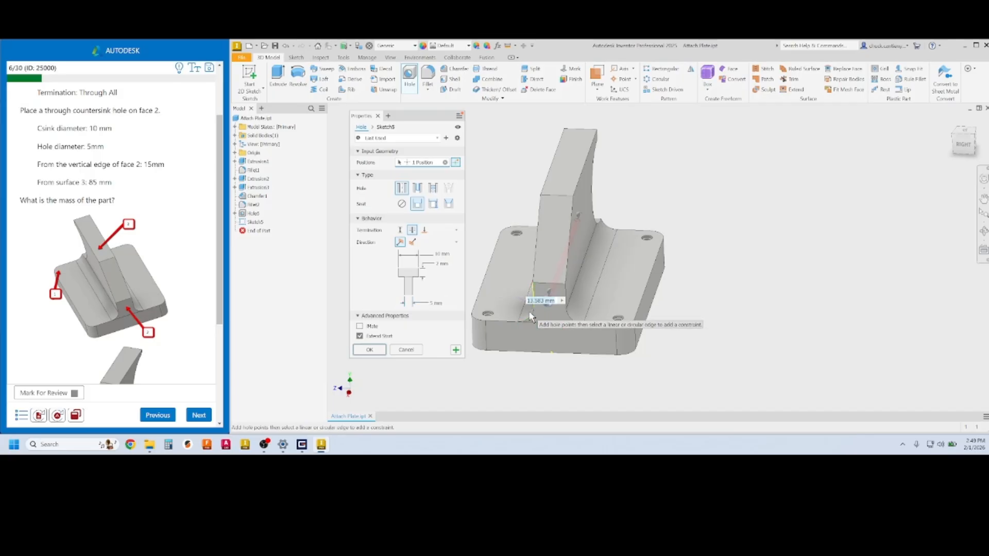
text(15)
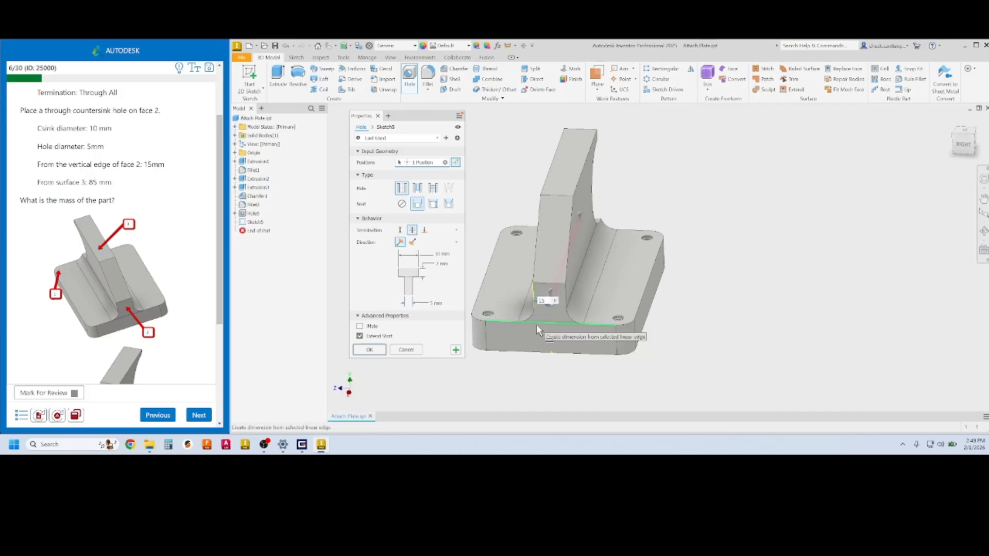
middle_drag(551, 350, 567, 333)
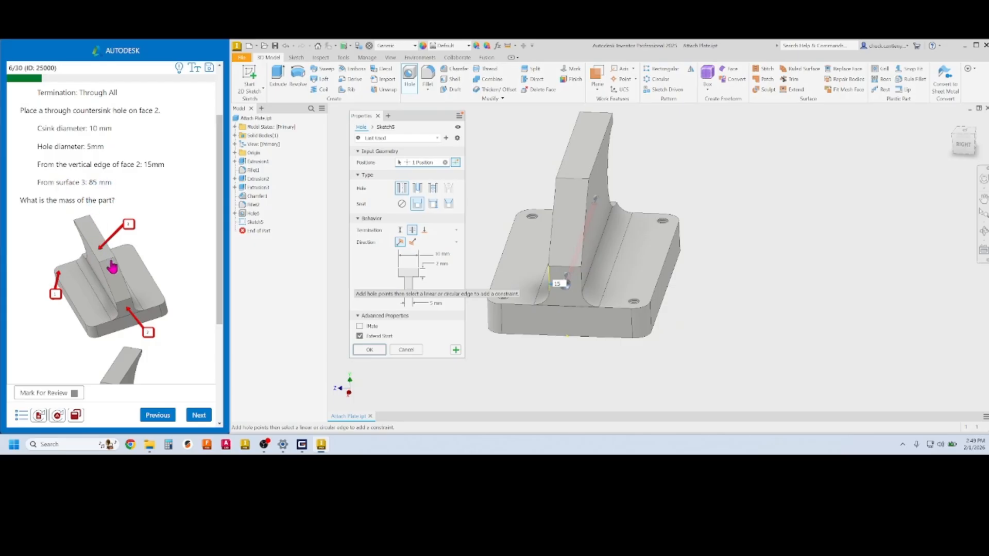
click(575, 186)
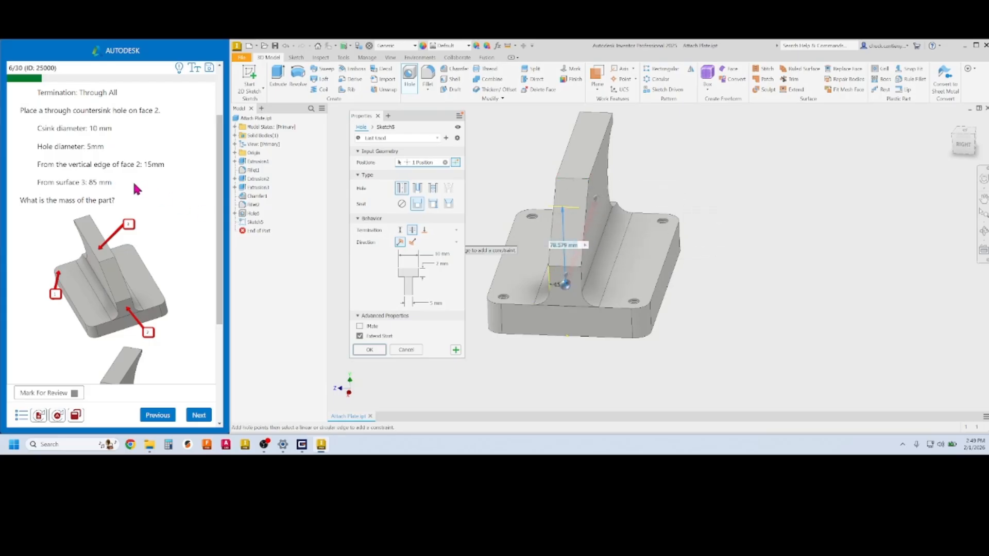
text(85)
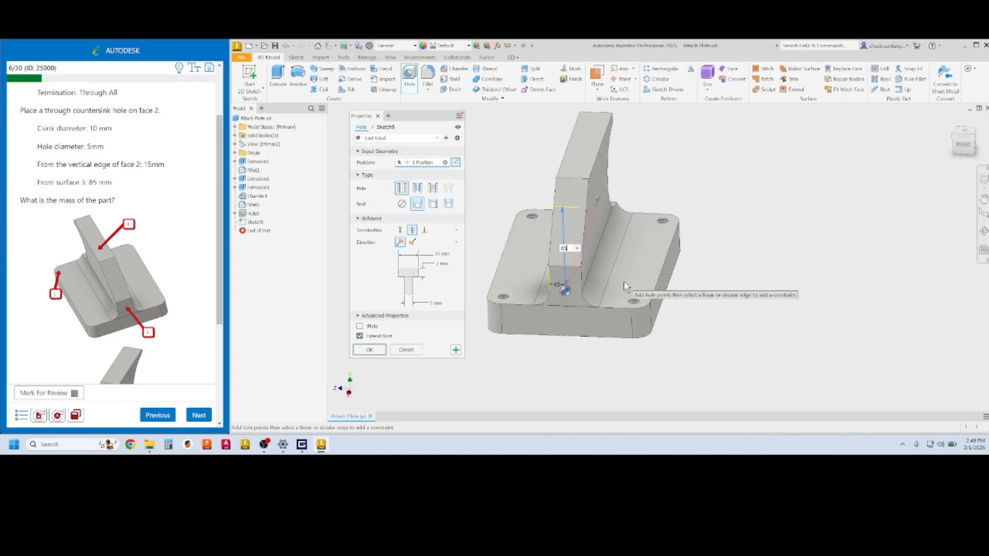
shift+middle_drag(620, 280, 597, 274)
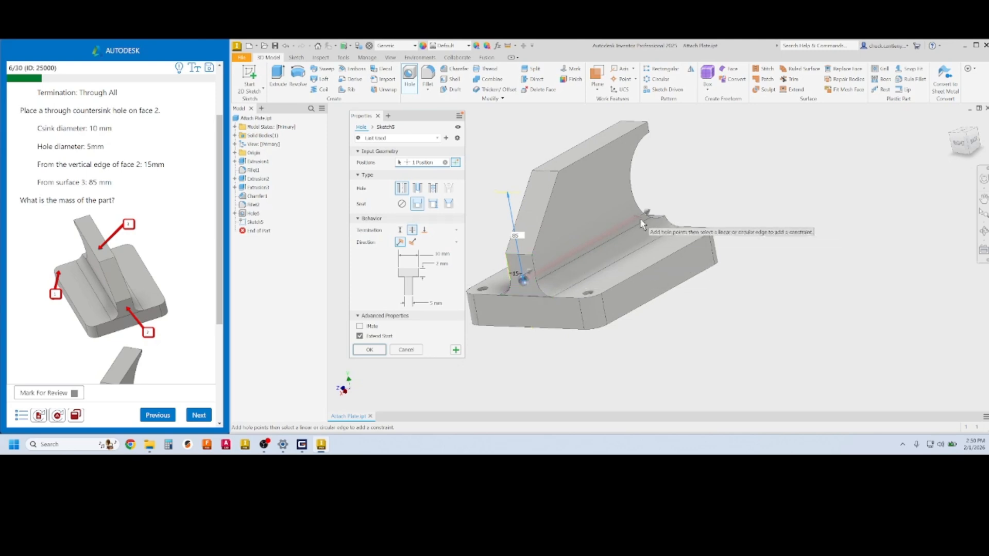
shift+middle_drag(663, 316, 708, 318)
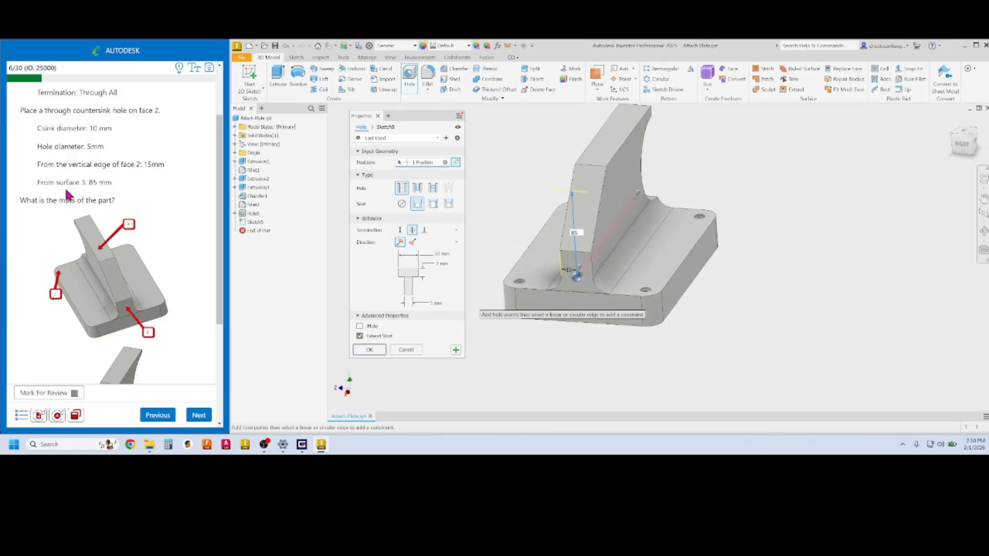
click(370, 349)
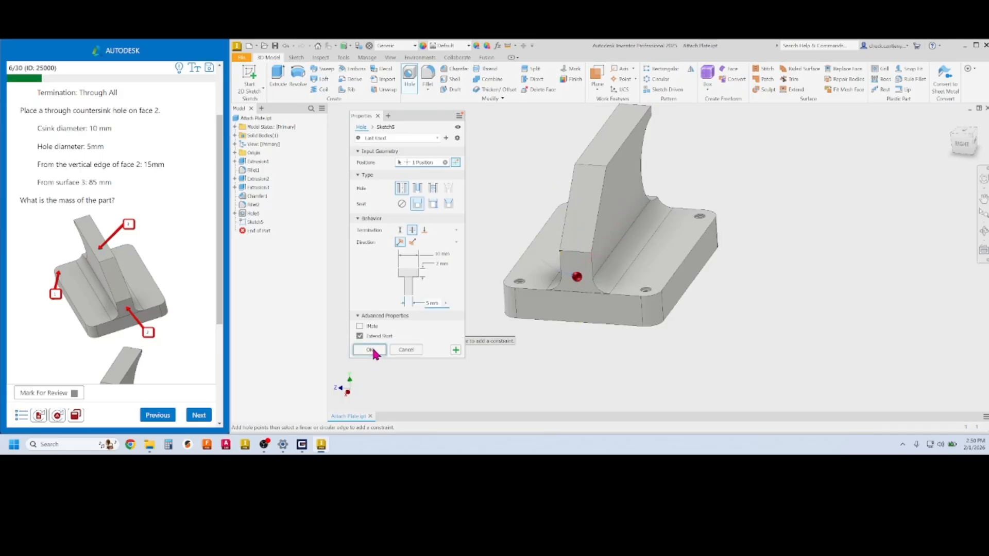
Copy the part's 1.377 kg mass from iProperties > Physical
right_click(258, 123)
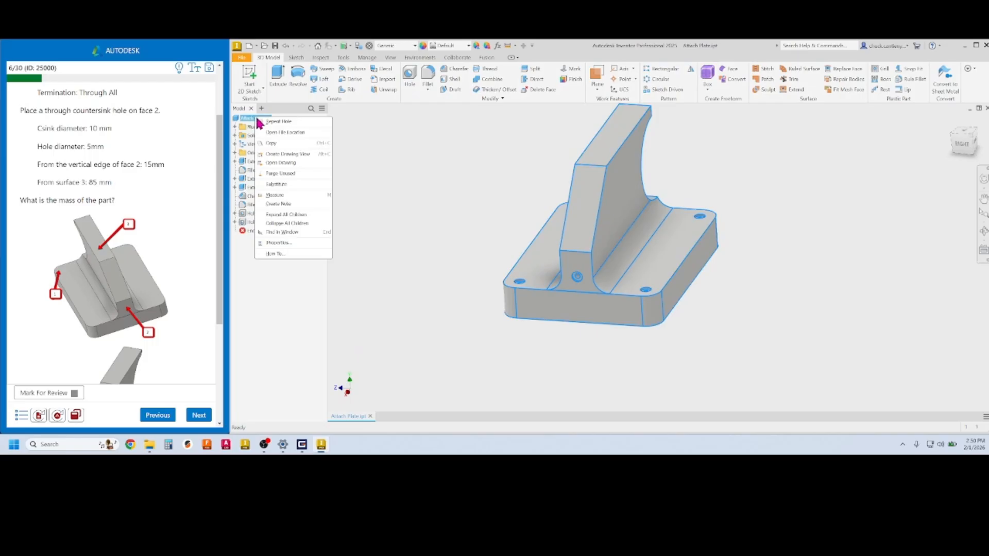
click(278, 243)
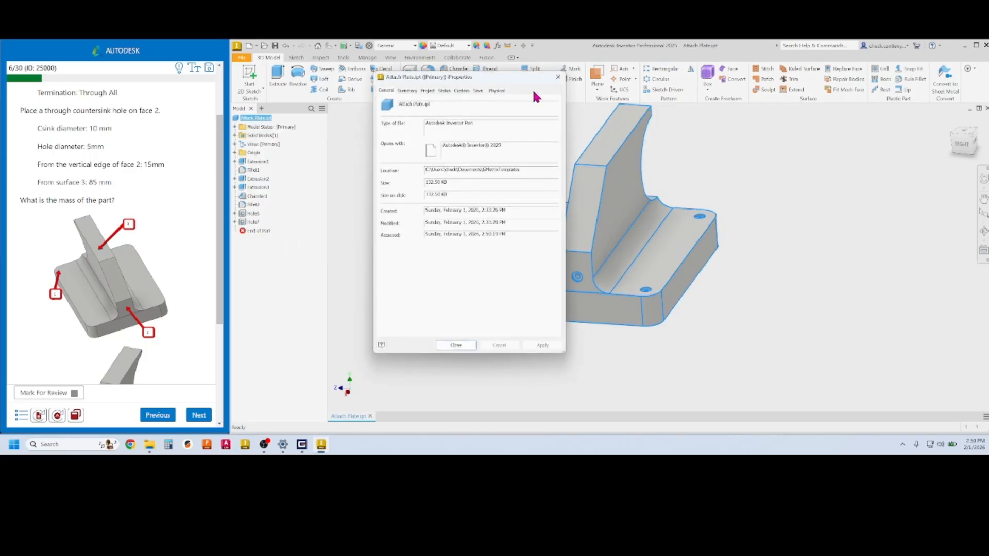
click(496, 91)
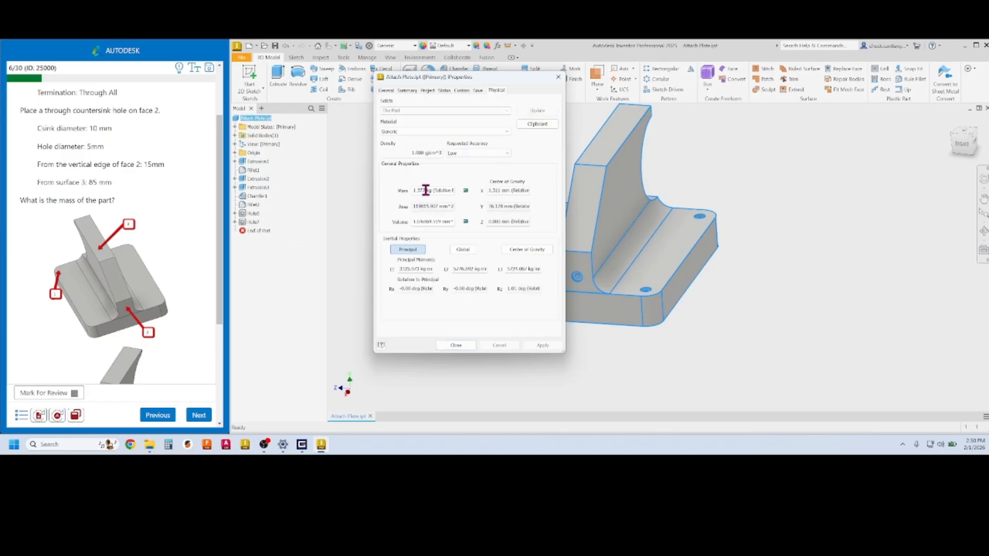
drag(424, 190, 400, 191)
key(ctrl+c)
scroll(177, 317, down, 3)
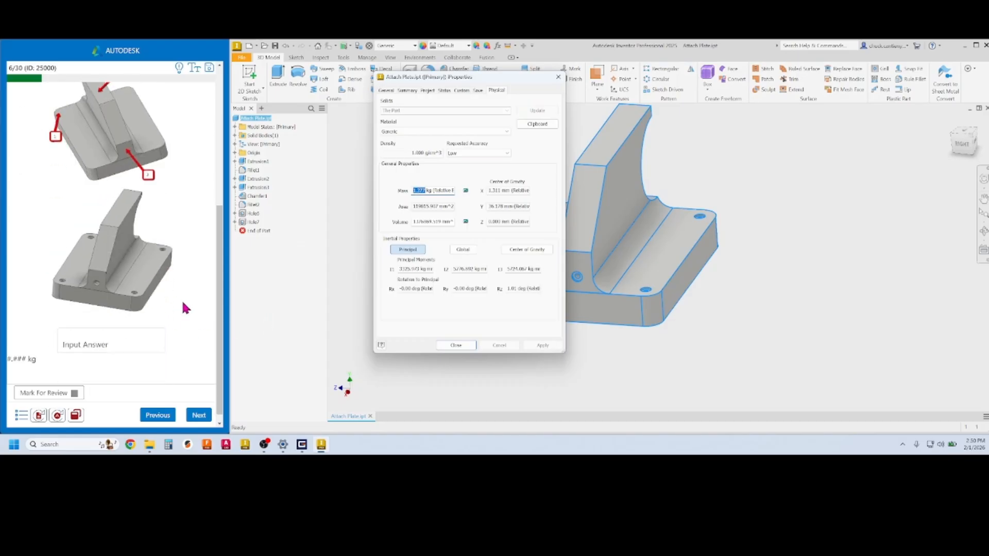
Paste the mass as the exam answer, submit, close iProperties and advance to question 7
click(105, 330)
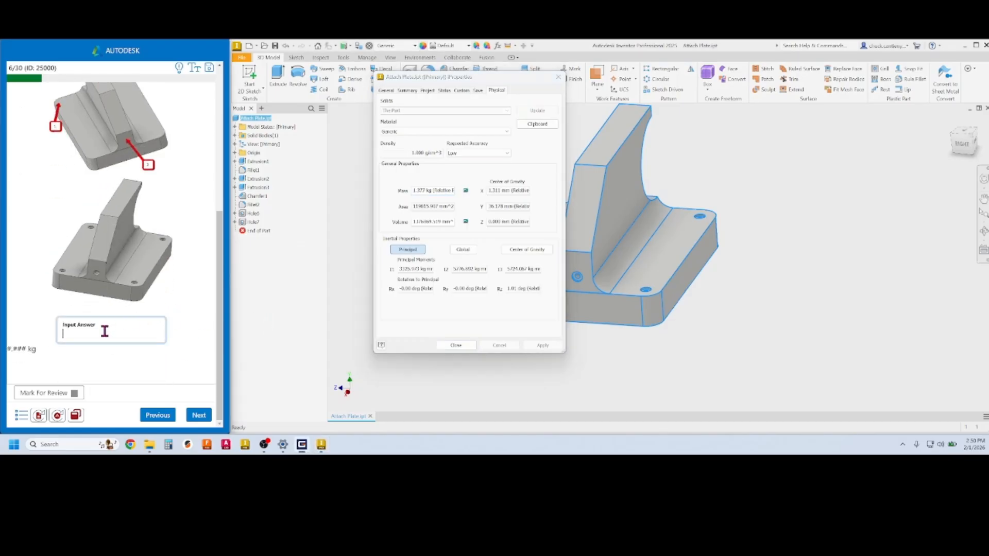
key(ctrl+v)
click(199, 416)
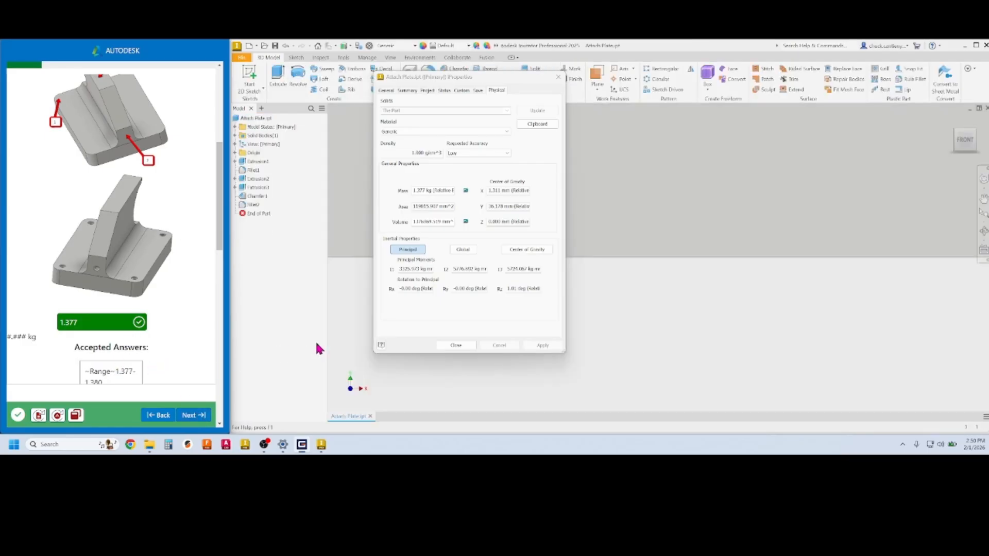
click(456, 346)
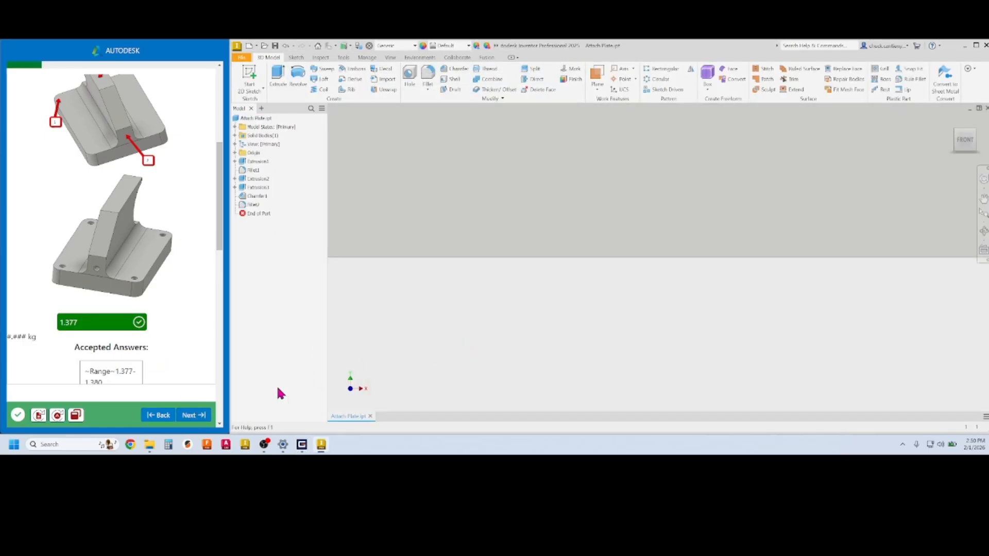
click(193, 416)
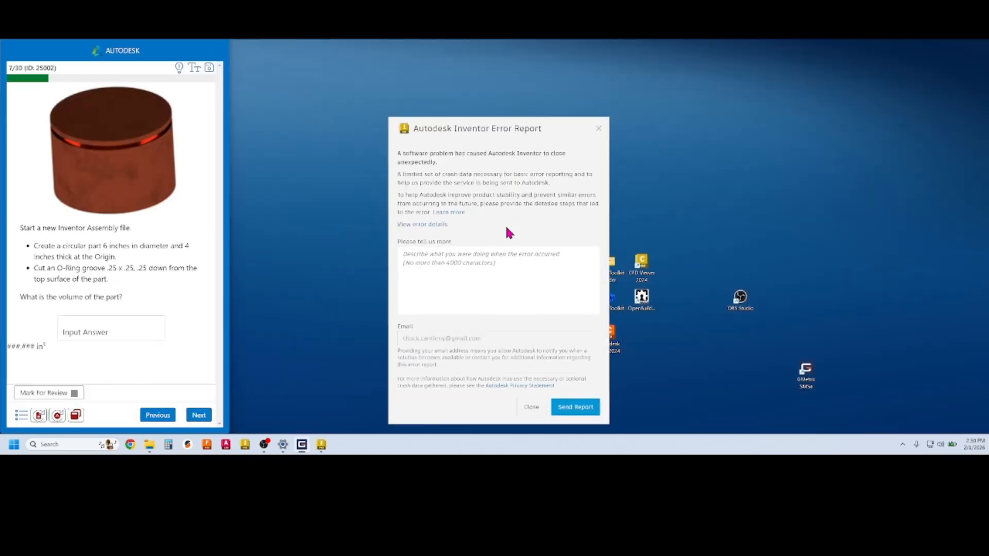
Dismiss the Inventor error report and relaunch Inventor
click(599, 129)
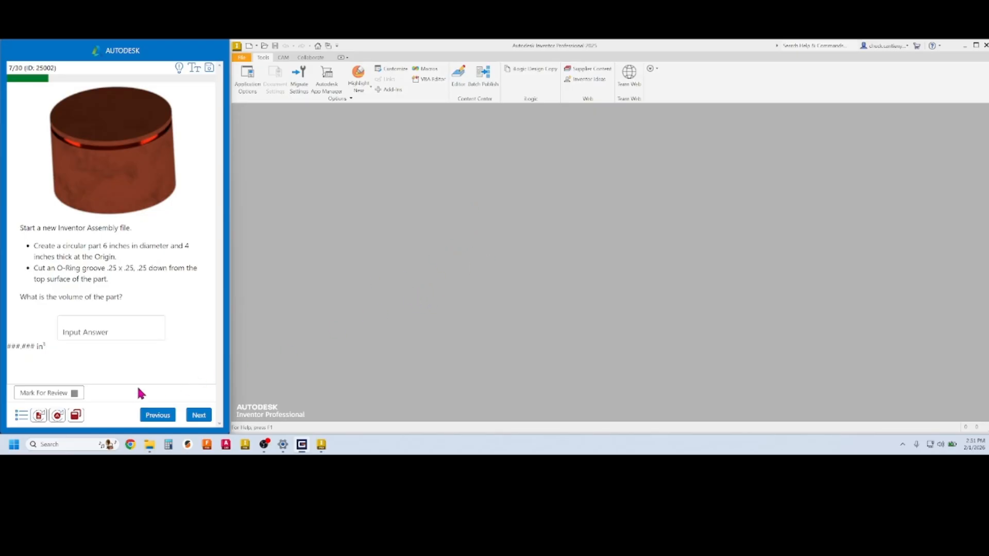
click(351, 315)
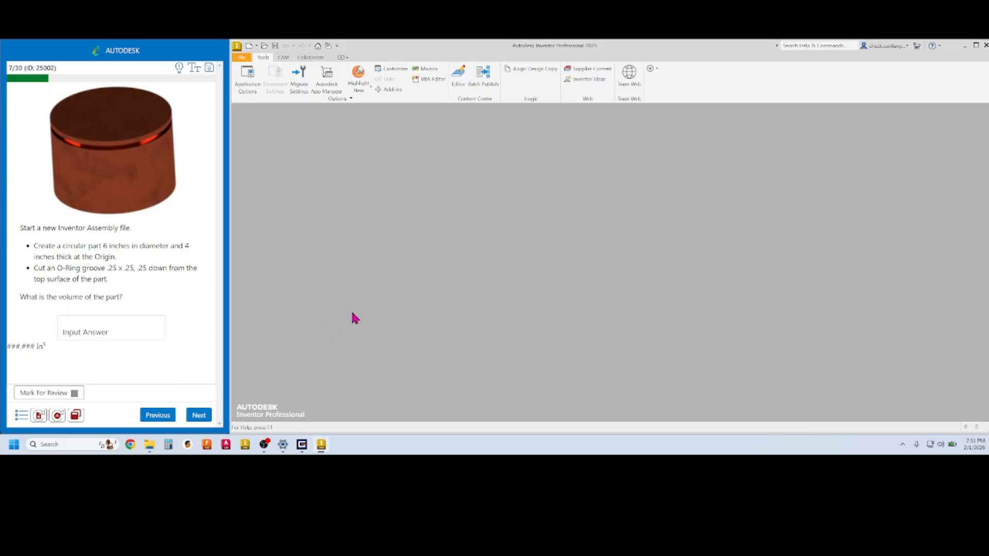
click(59, 416)
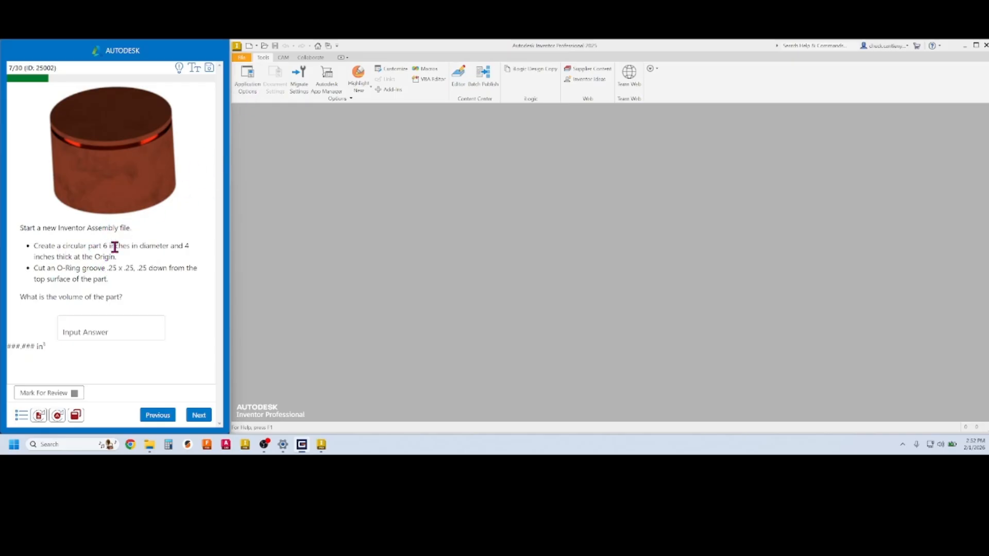
Create a new standard part and start a 2D sketch on the front origin plane
click(249, 46)
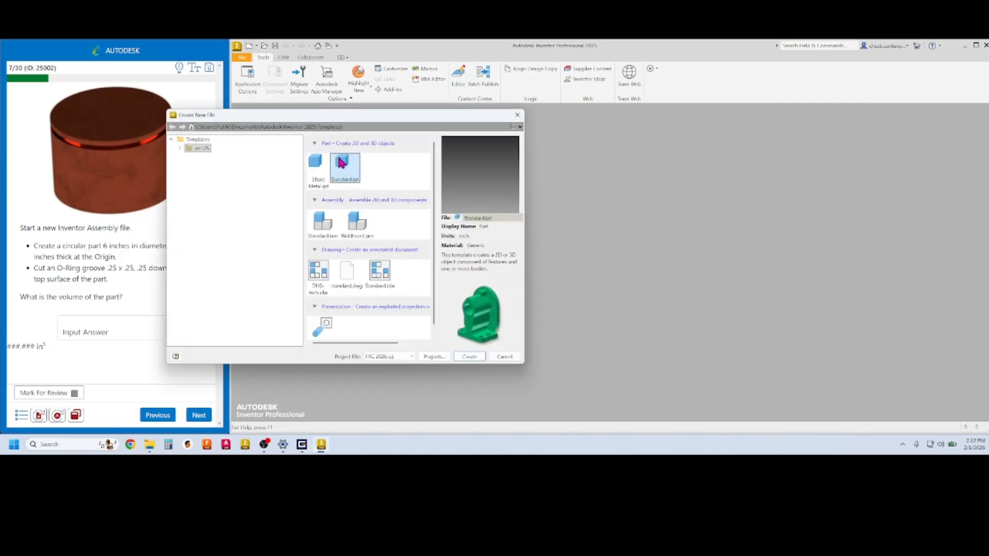
click(470, 357)
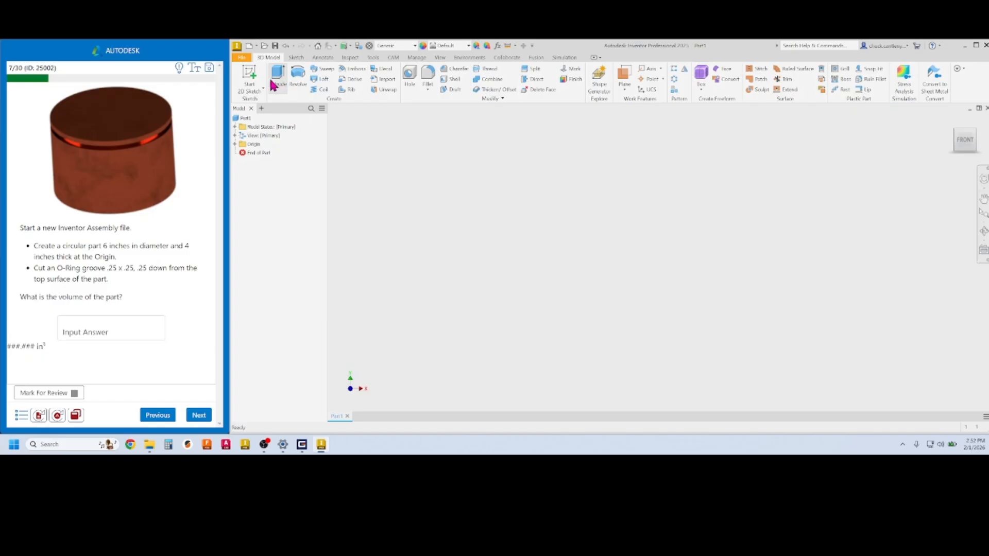
click(252, 74)
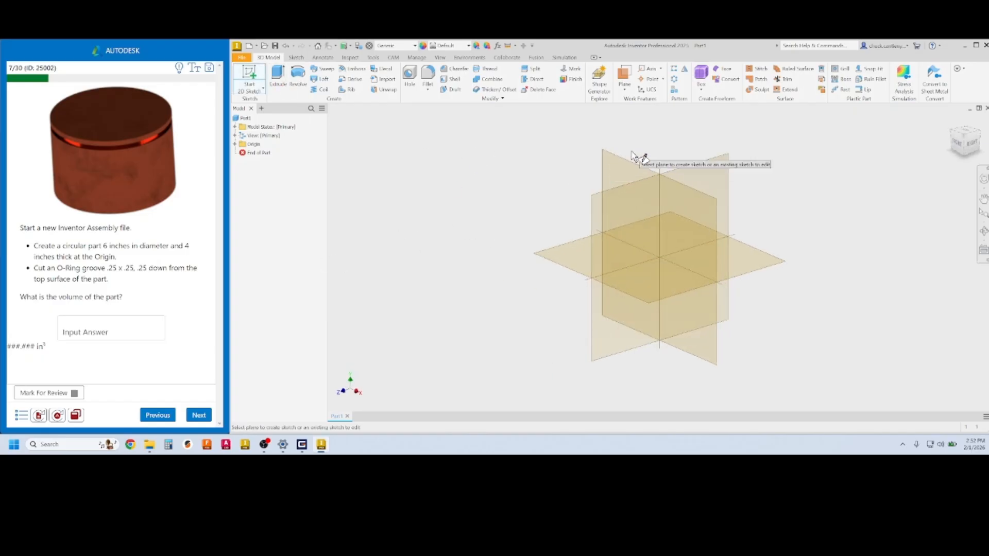
click(633, 168)
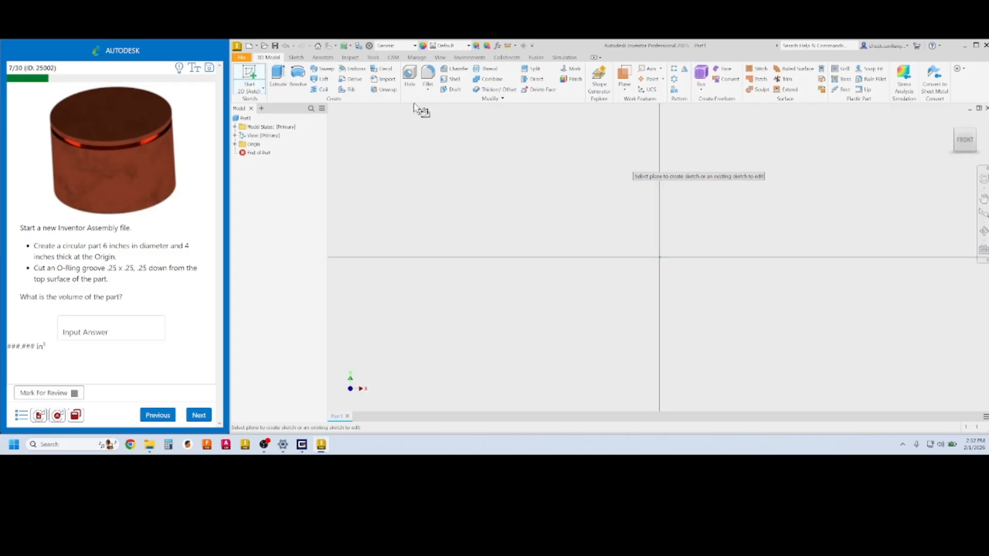
Draw a 6 in diameter circle centred on the origin and finish the sketch
click(297, 75)
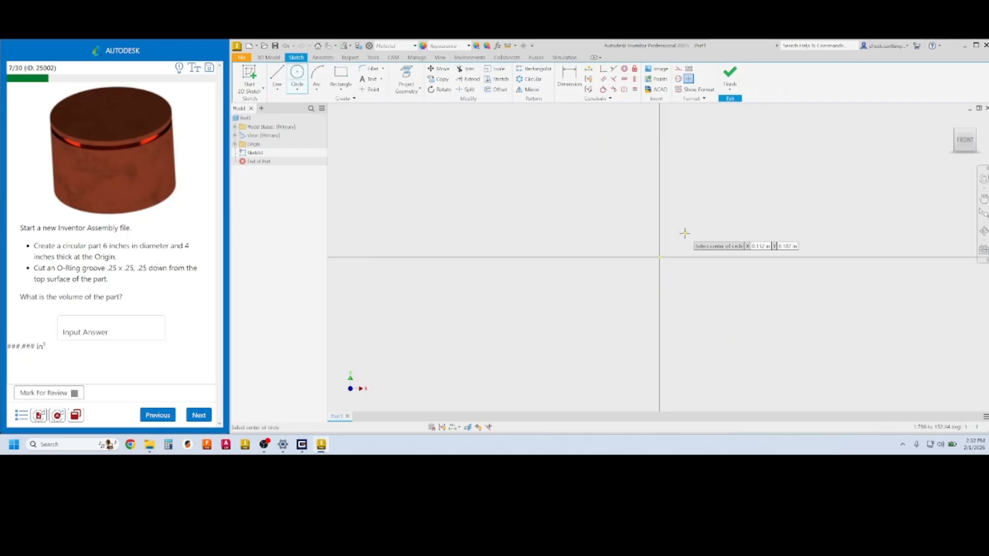
click(660, 257)
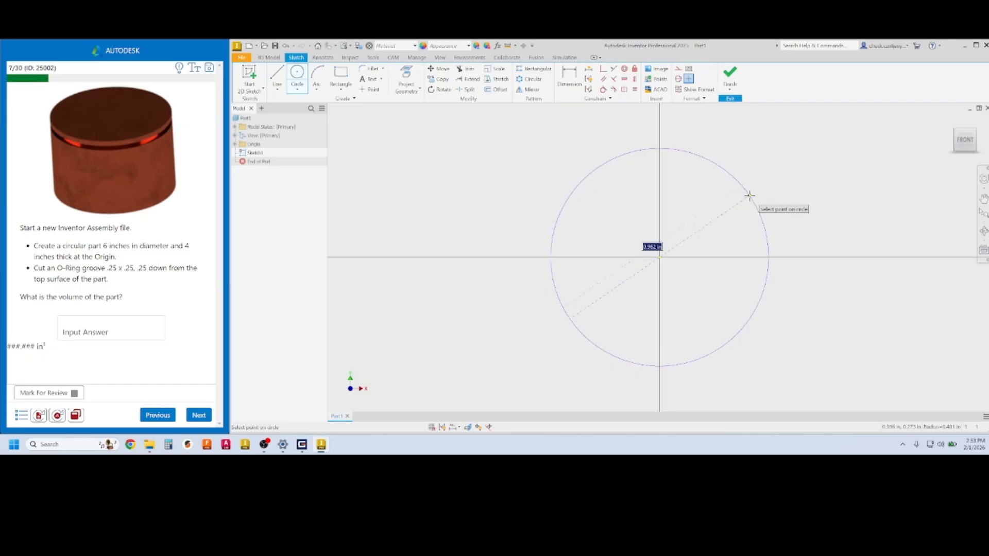
text(6)
key(Return)
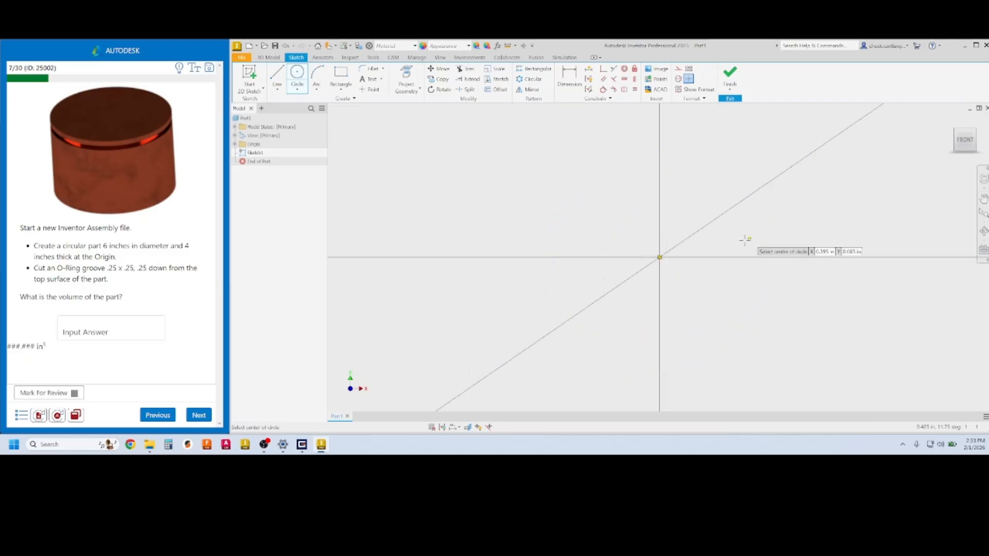
scroll(745, 239, down, 3)
middle_drag(731, 246, 563, 265)
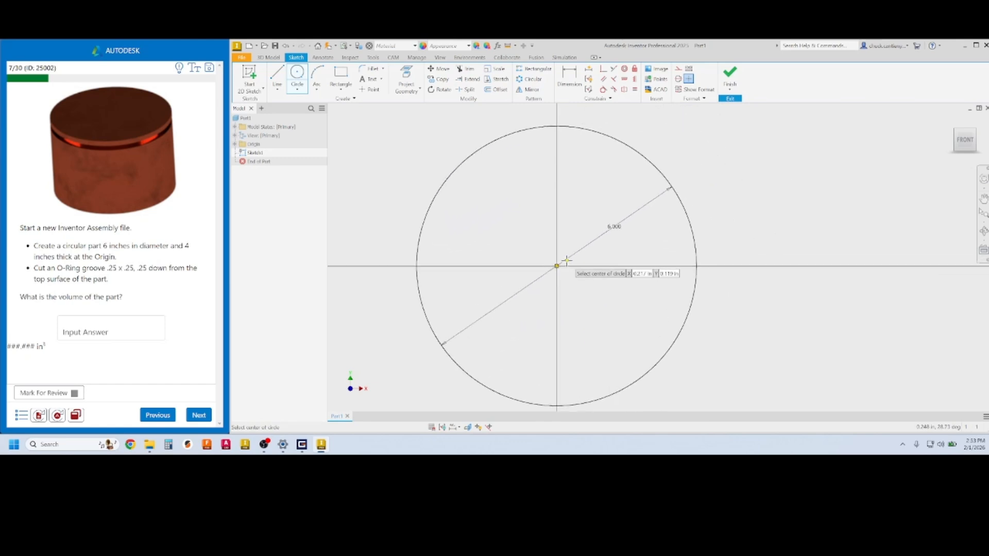
click(729, 73)
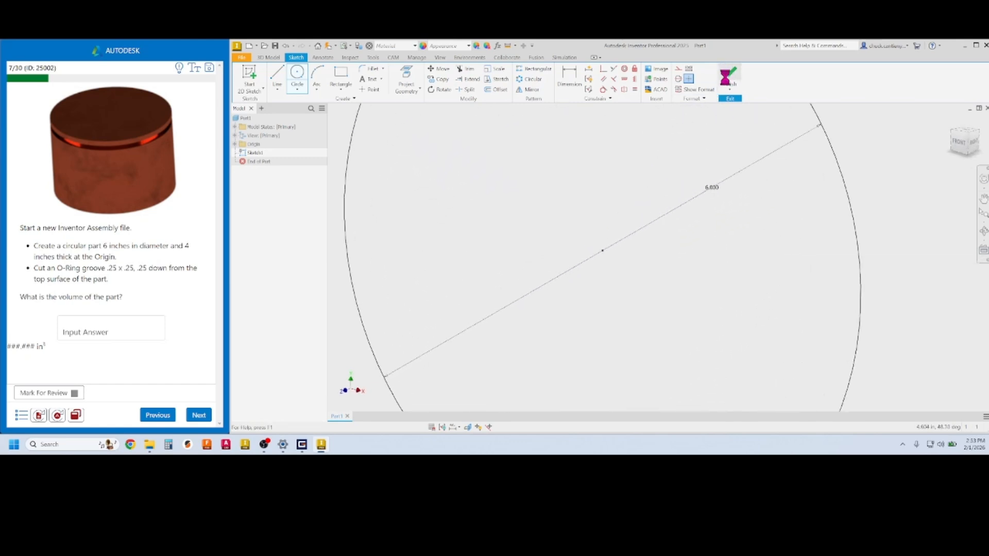
click(277, 85)
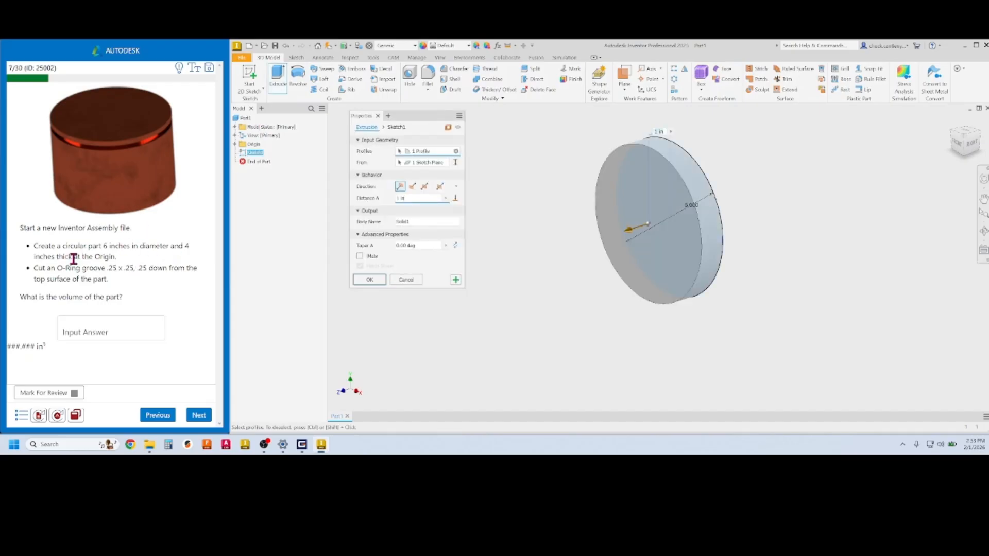
Extrude the 6 in circle 4 in into a solid cylinder
click(406, 198)
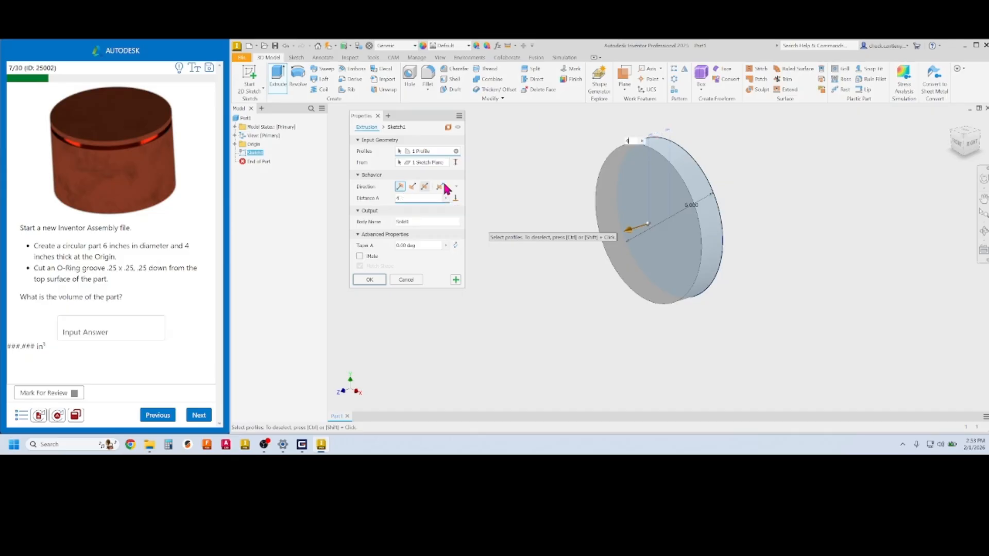
text(4)
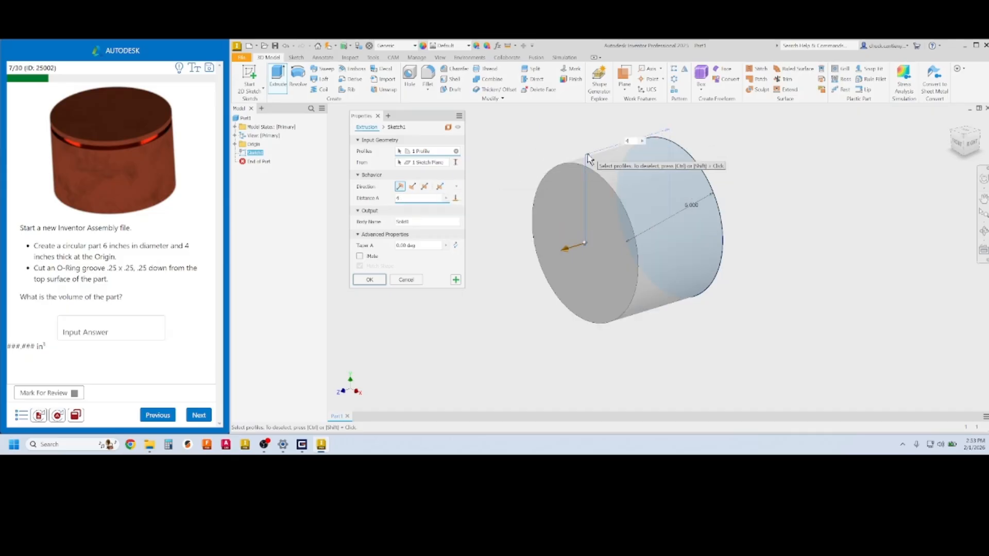
click(379, 282)
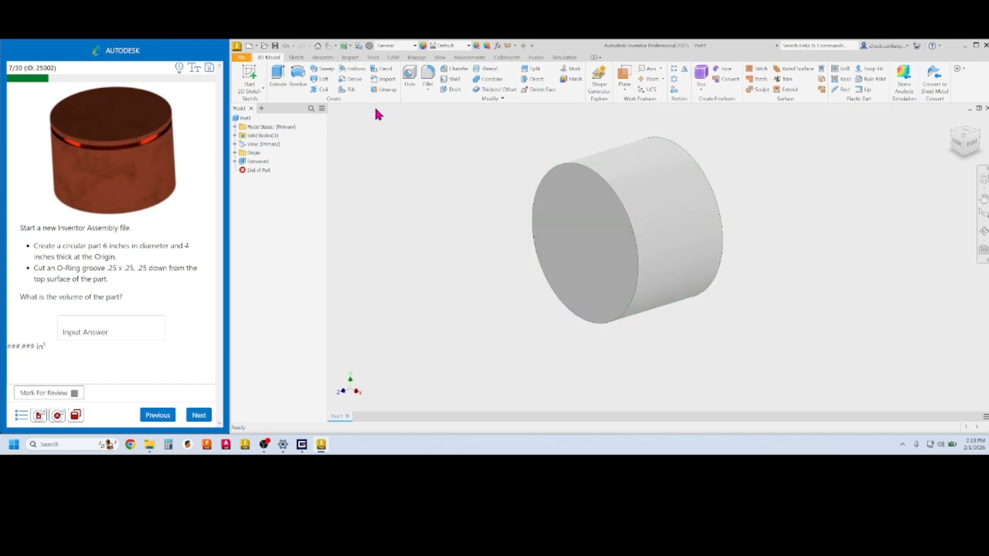
click(251, 75)
Start a sketch on the YZ Plane and slice the graphics with F7 to show the cross section
click(235, 153)
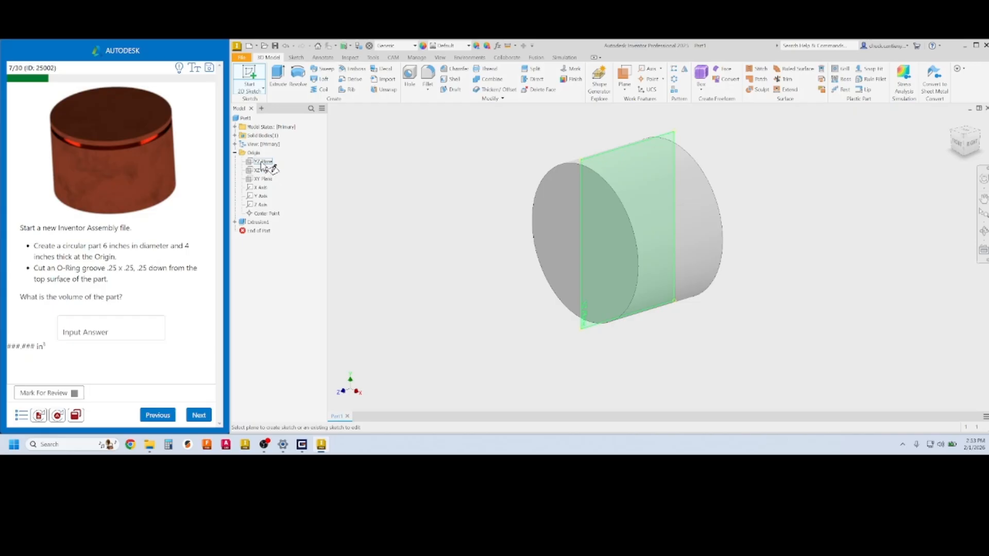
click(263, 163)
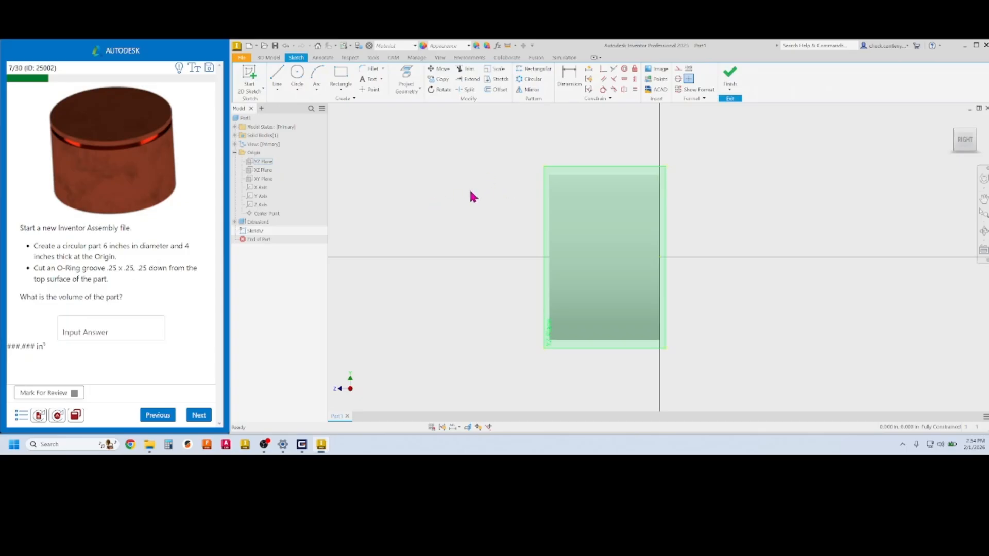
key(F7)
scroll(607, 198, up, 2)
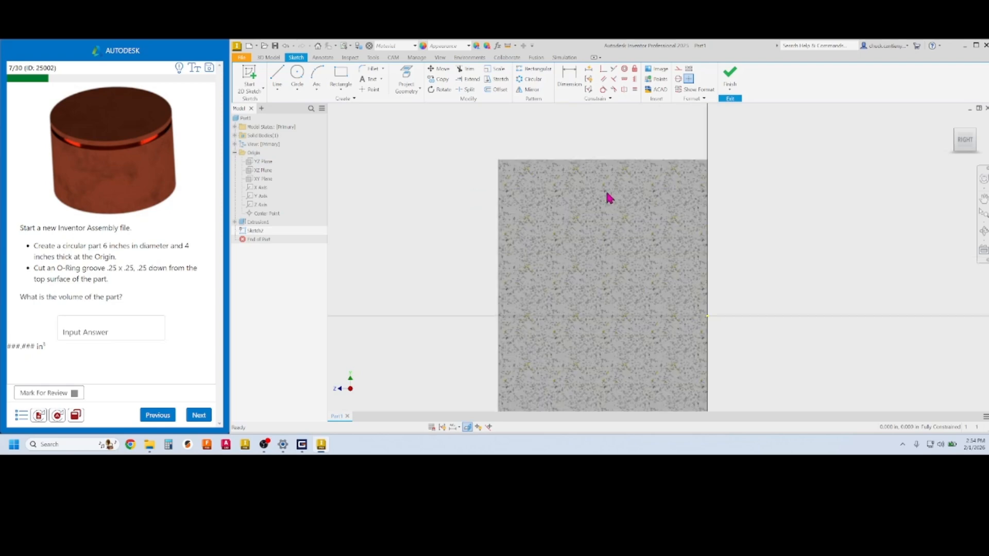
scroll(609, 196, down, 3)
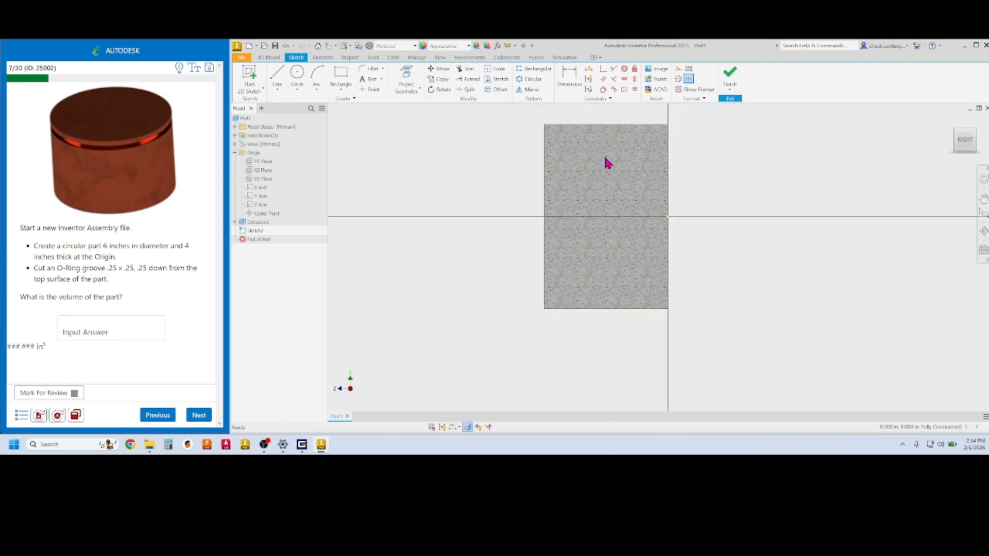
scroll(589, 194, up, 2)
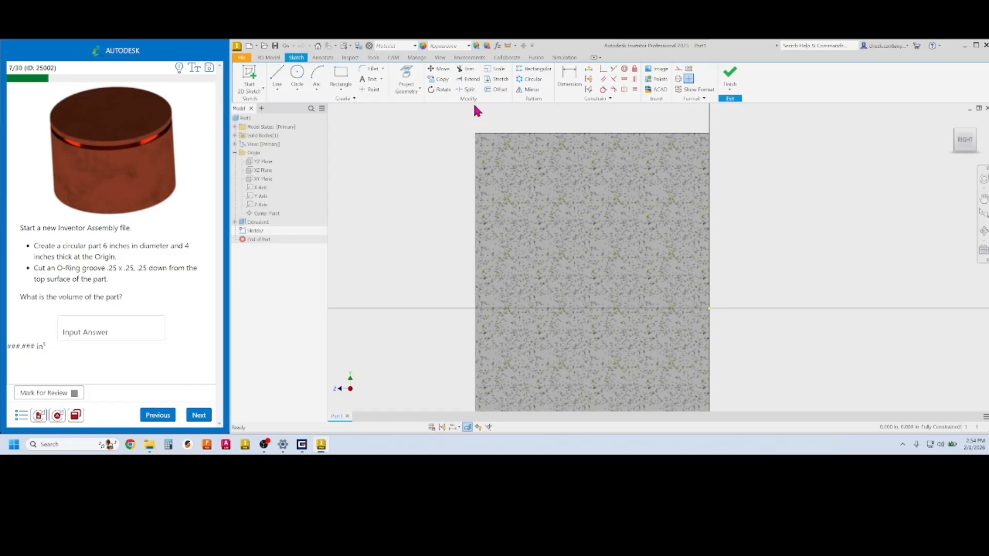
Project the cylinder's top edge into the sketch using plain Project Geometry
click(407, 77)
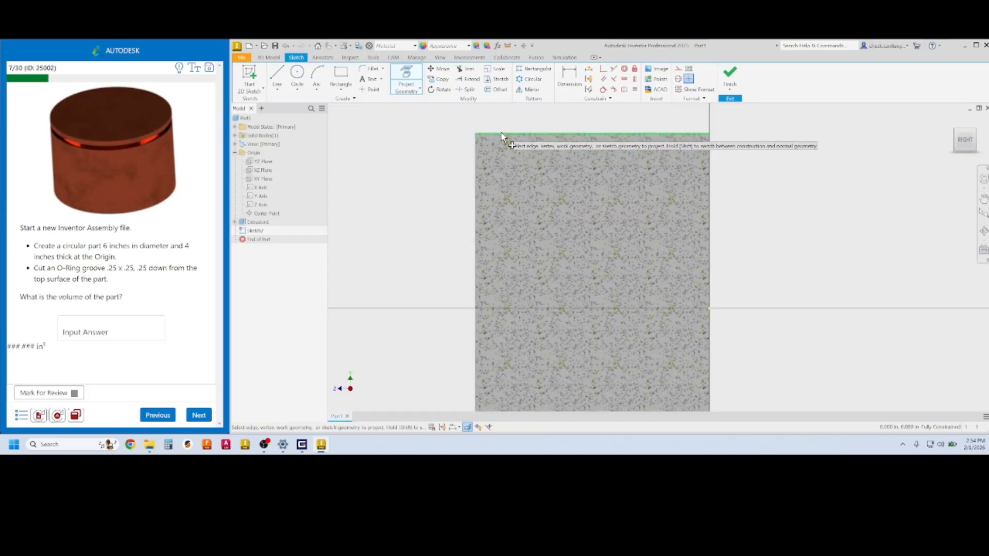
key(Escape)
click(418, 86)
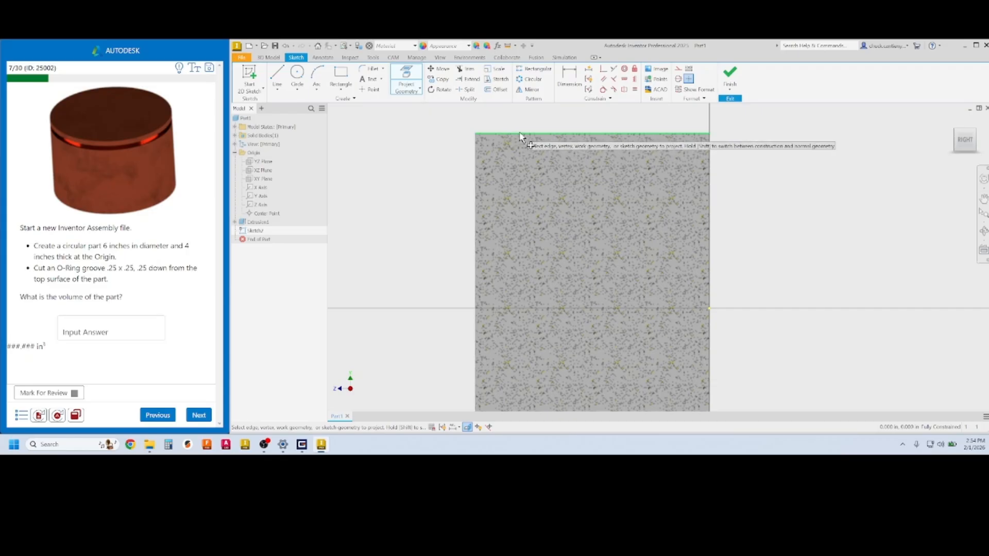
click(419, 91)
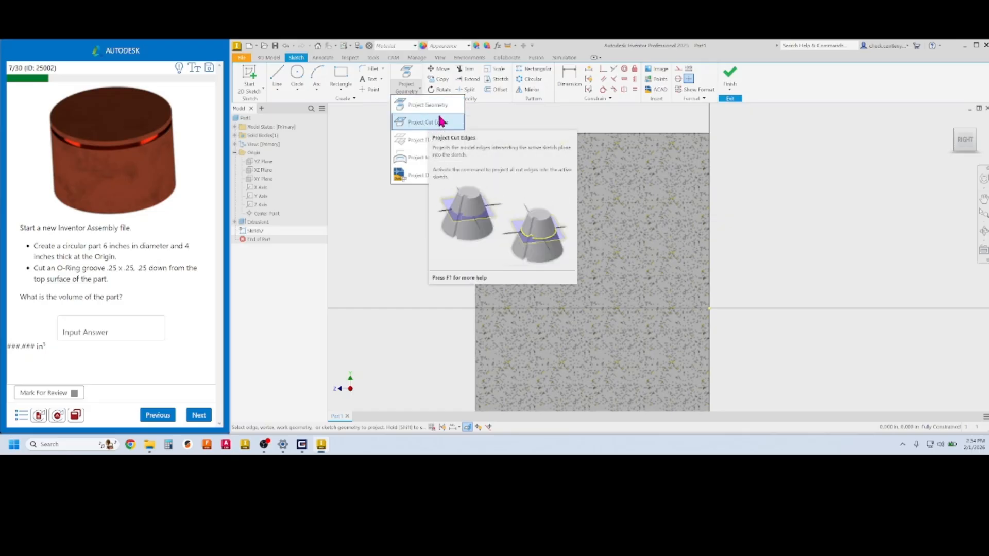
click(428, 105)
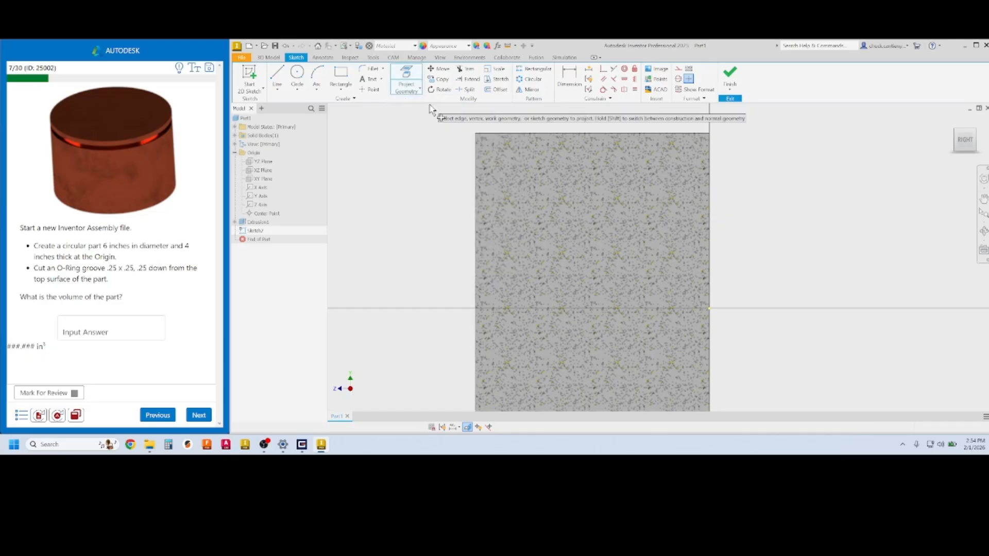
click(508, 135)
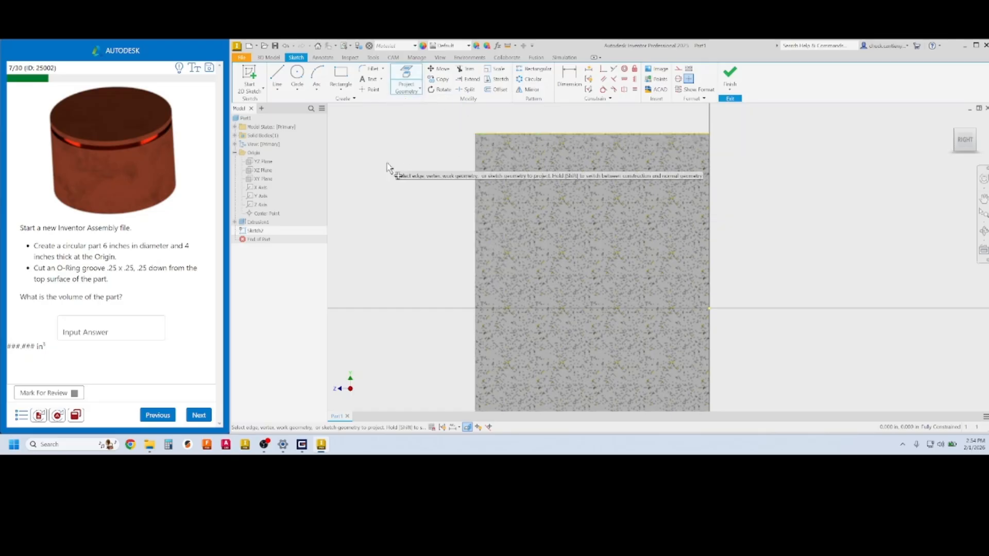
Draw a small rectangle at the cylinder's top edge and dimension its width to 0.25
click(342, 76)
click(502, 134)
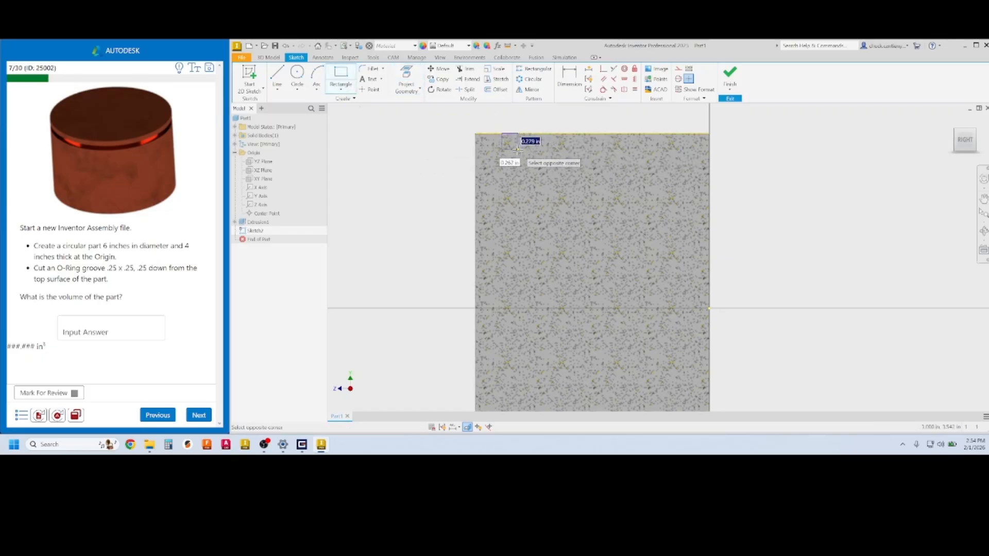
click(520, 153)
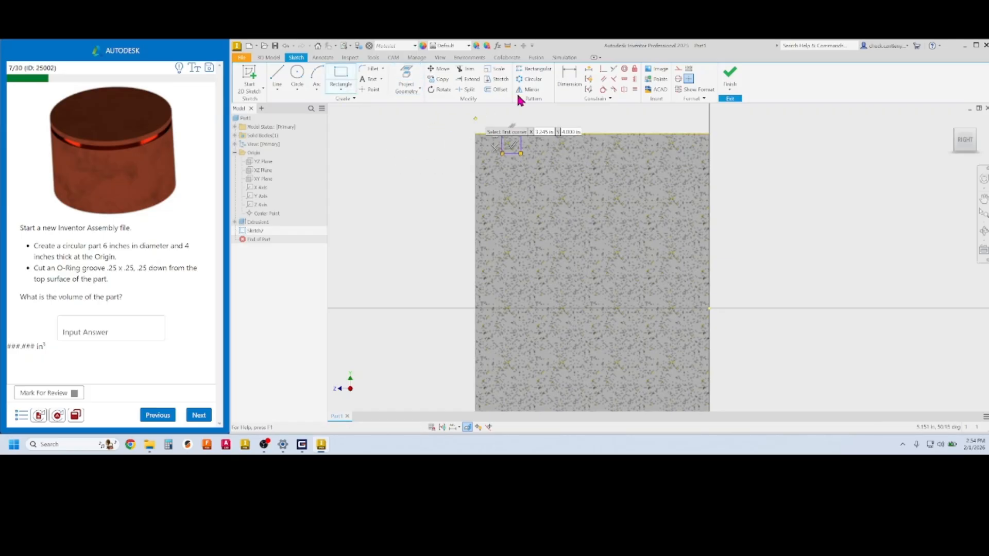
click(569, 77)
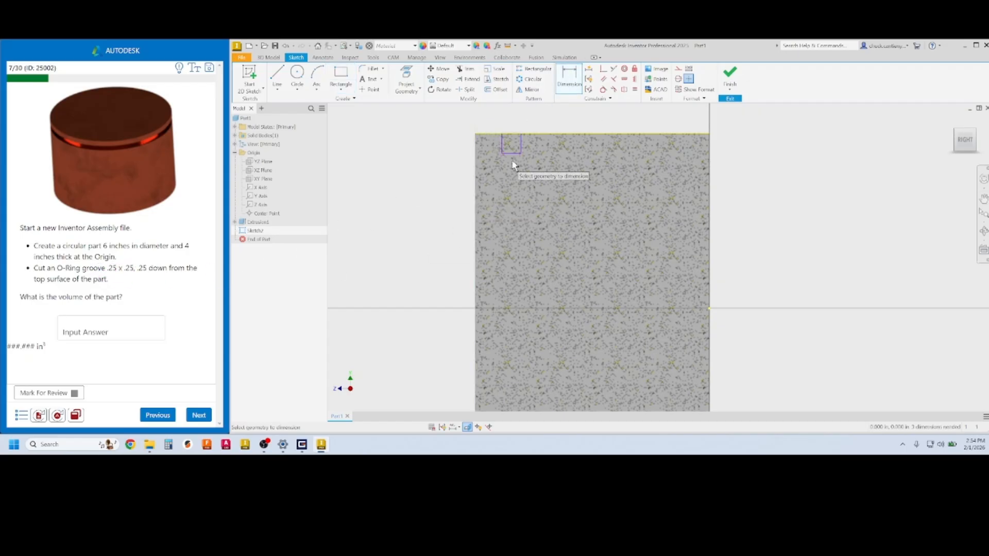
click(521, 140)
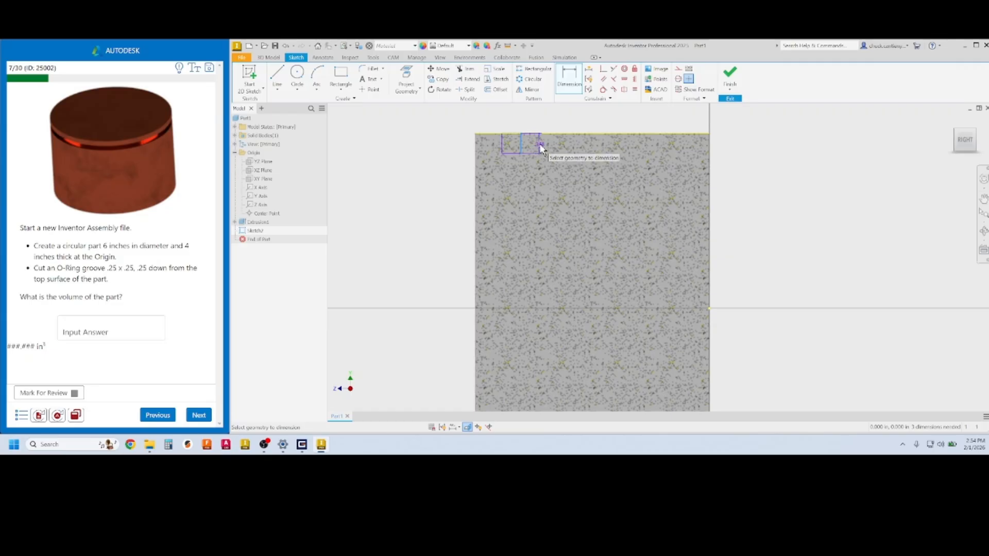
click(537, 147)
click(551, 154)
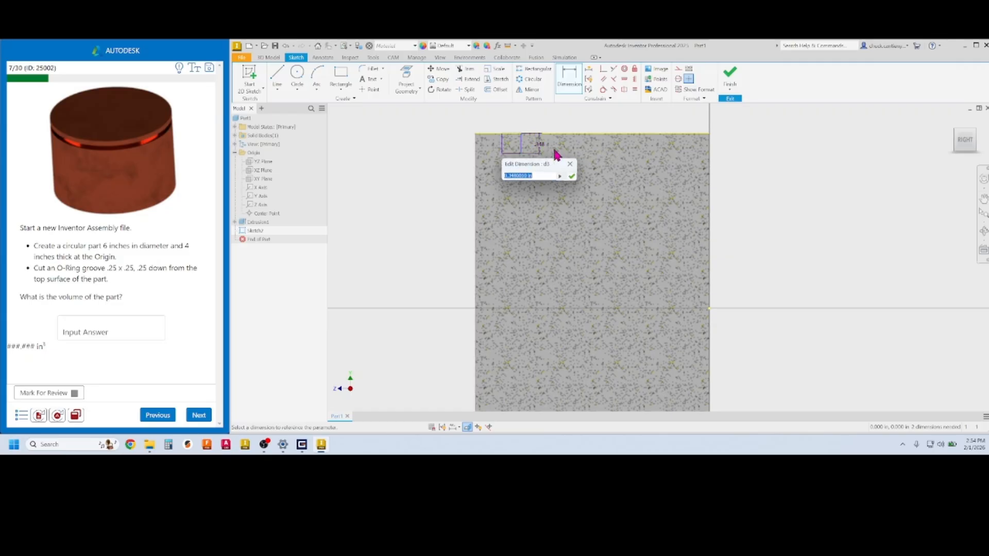
text(.25)
key(Return)
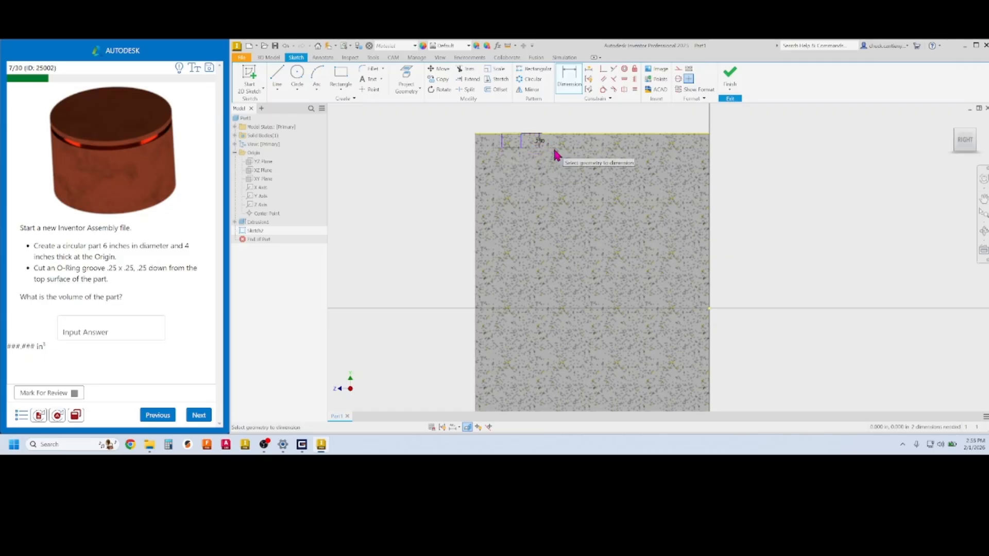
Set the rectangle's height equal to the d3 width dimension
click(514, 149)
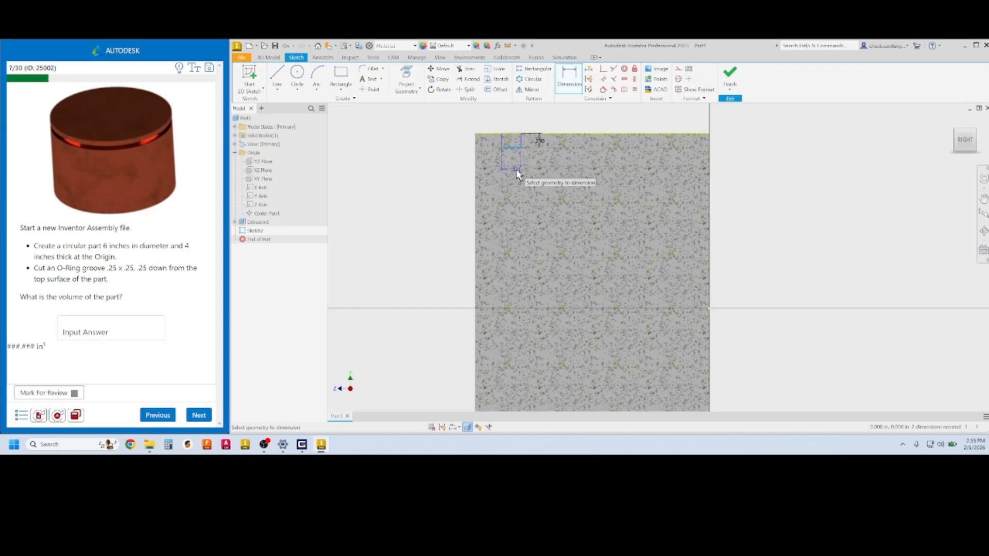
click(522, 171)
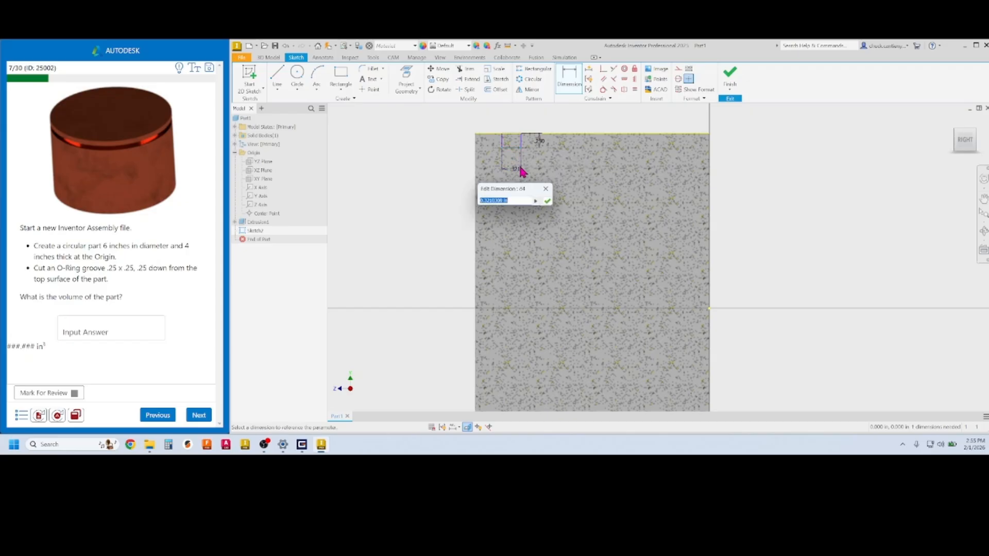
click(545, 145)
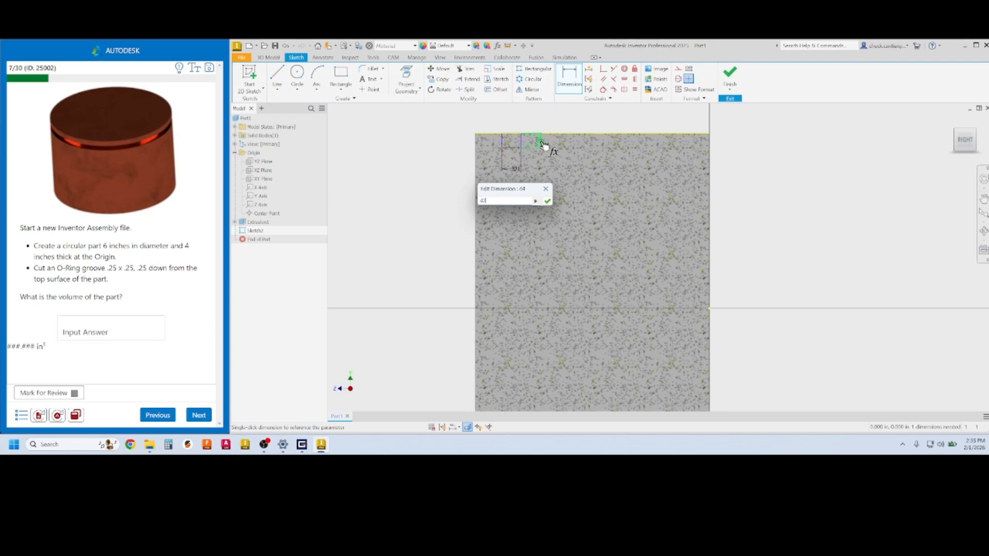
click(548, 200)
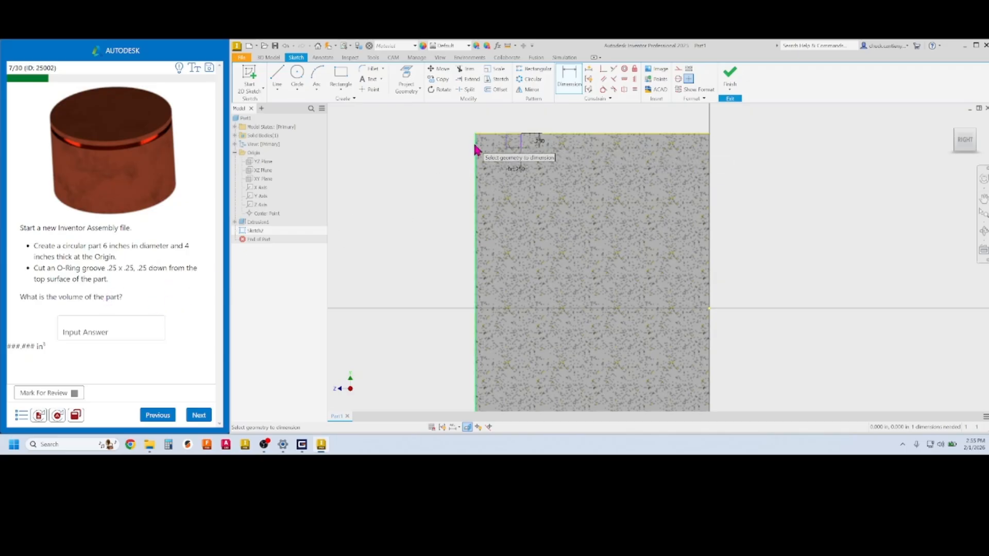
Dimension the groove rectangle's top edge to 0.25 and finish the sketch
scroll(504, 136, up, 1)
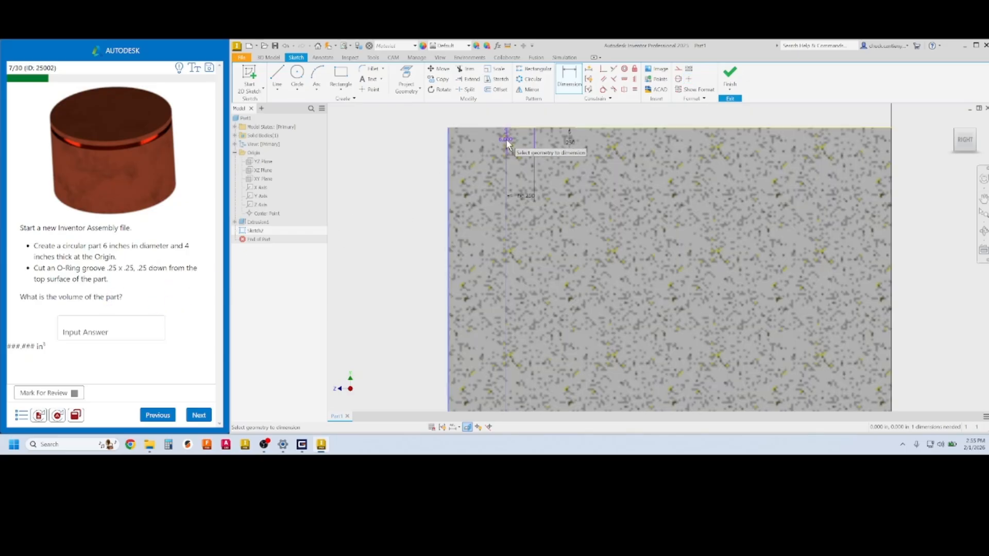
click(506, 138)
click(487, 117)
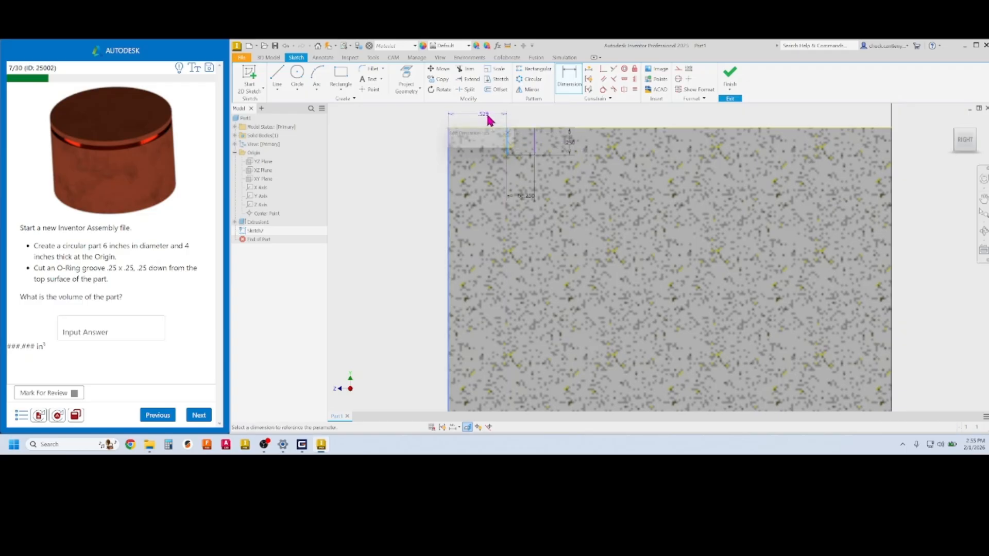
text(.25)
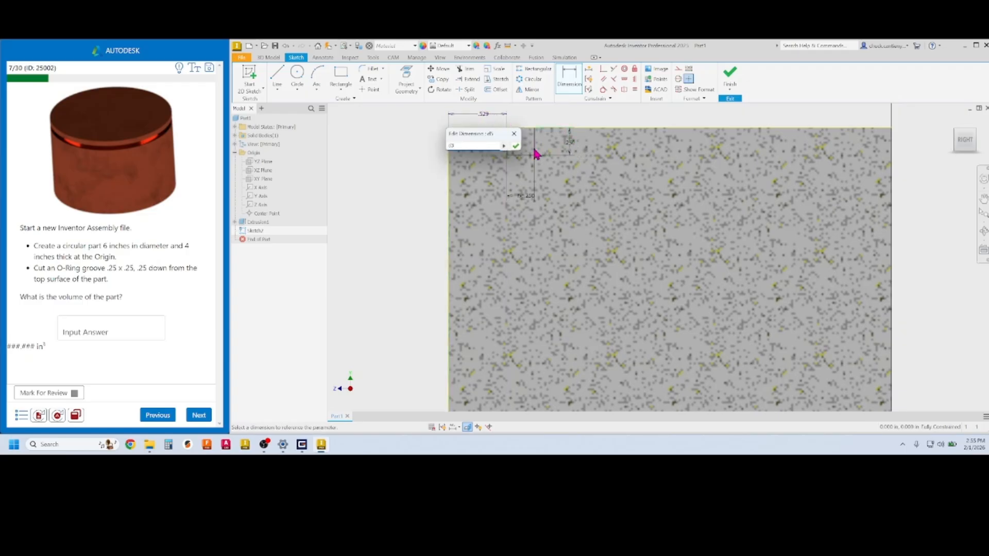
click(516, 147)
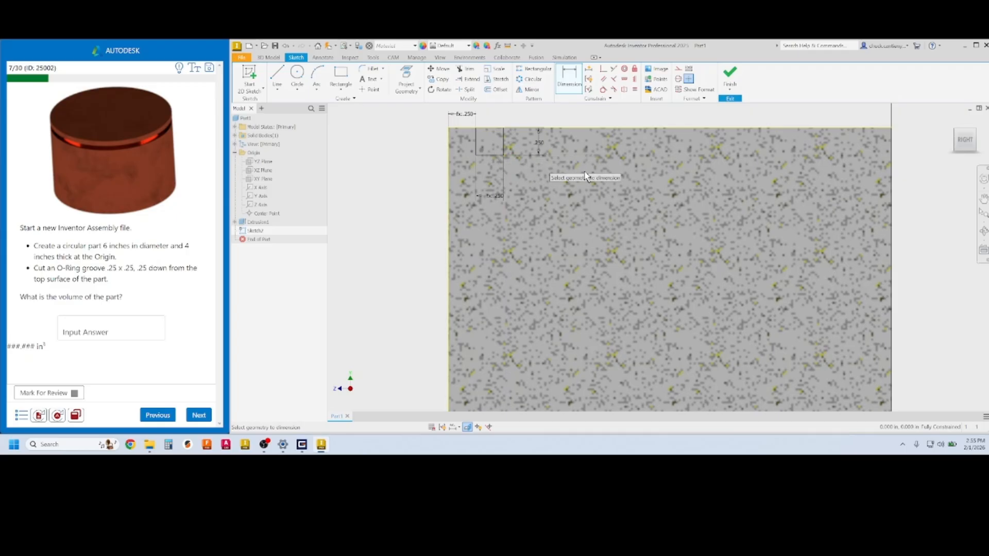
click(730, 79)
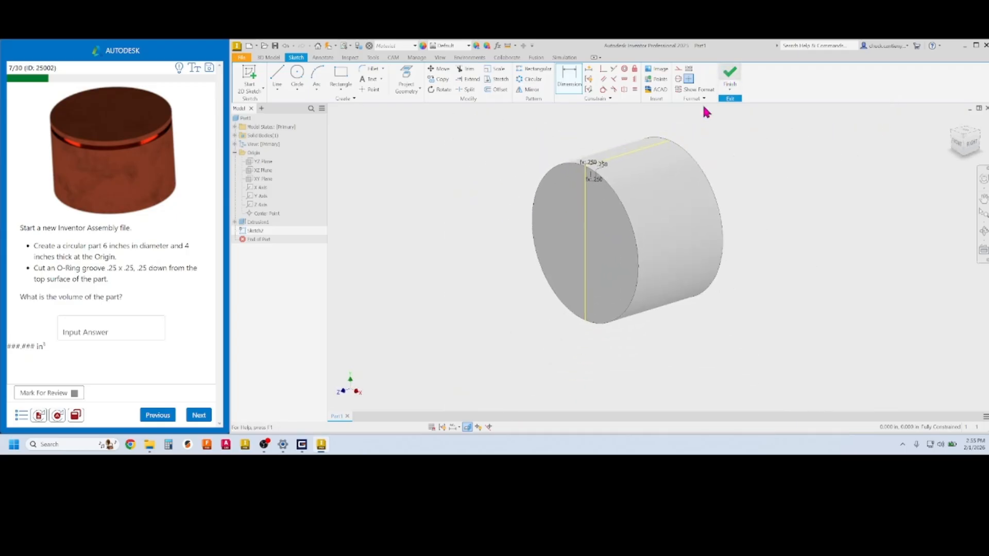
click(298, 78)
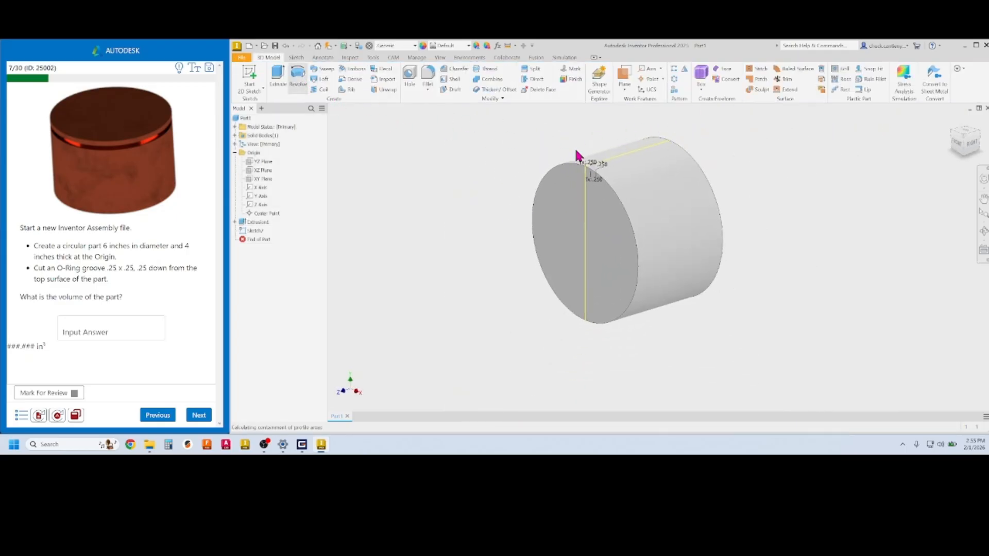
Revolve the groove rectangle about the Z Axis as a cut, creating Revolution1
scroll(597, 172, up, 2)
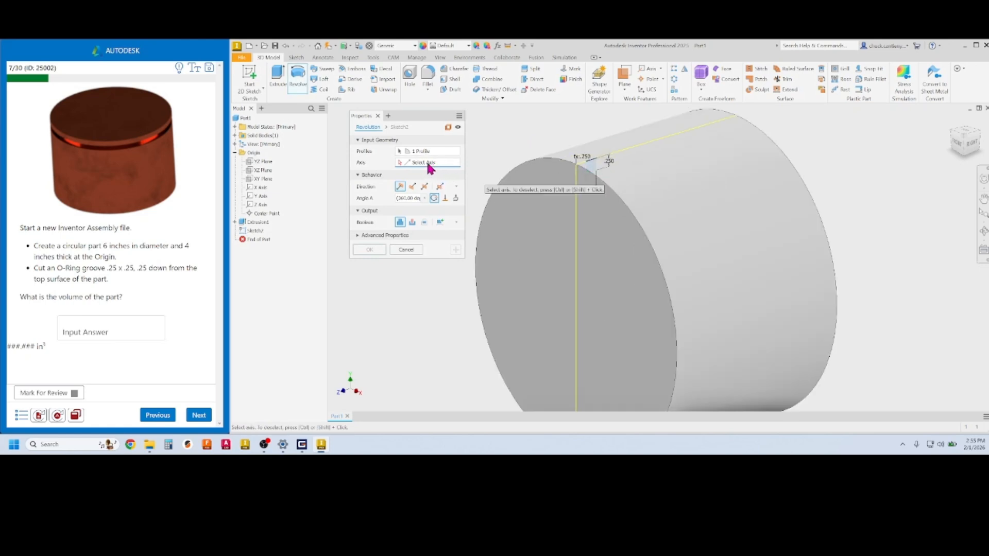
middle_drag(565, 235, 570, 172)
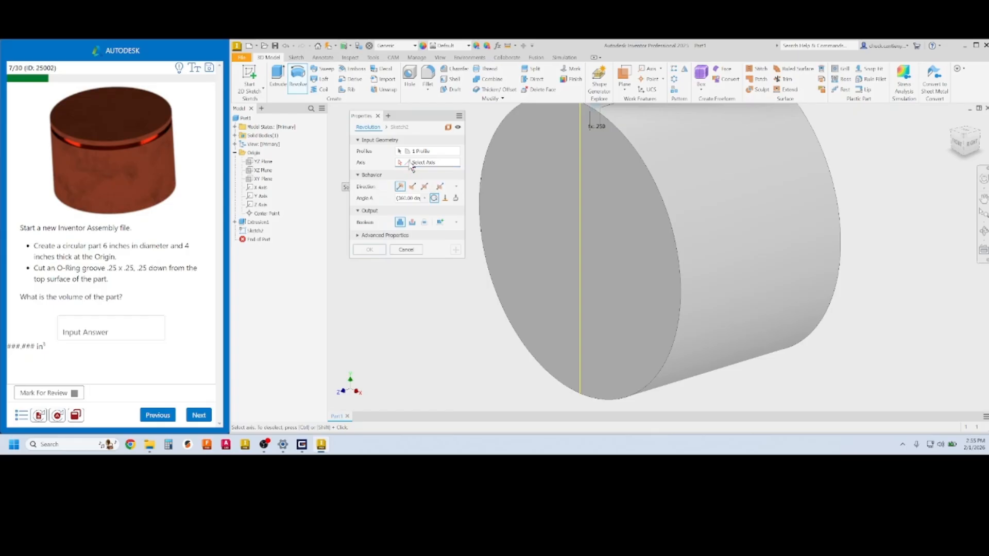
click(262, 205)
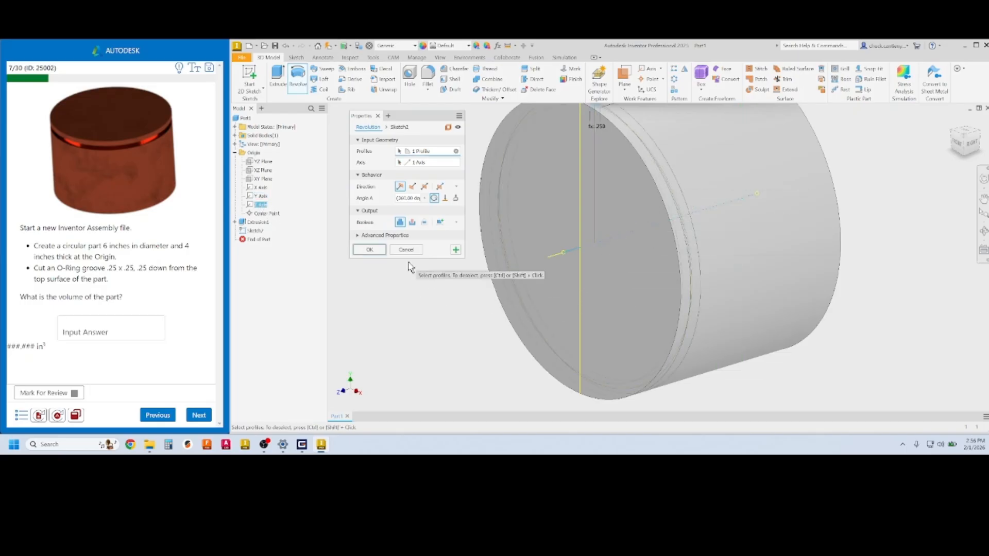
click(413, 223)
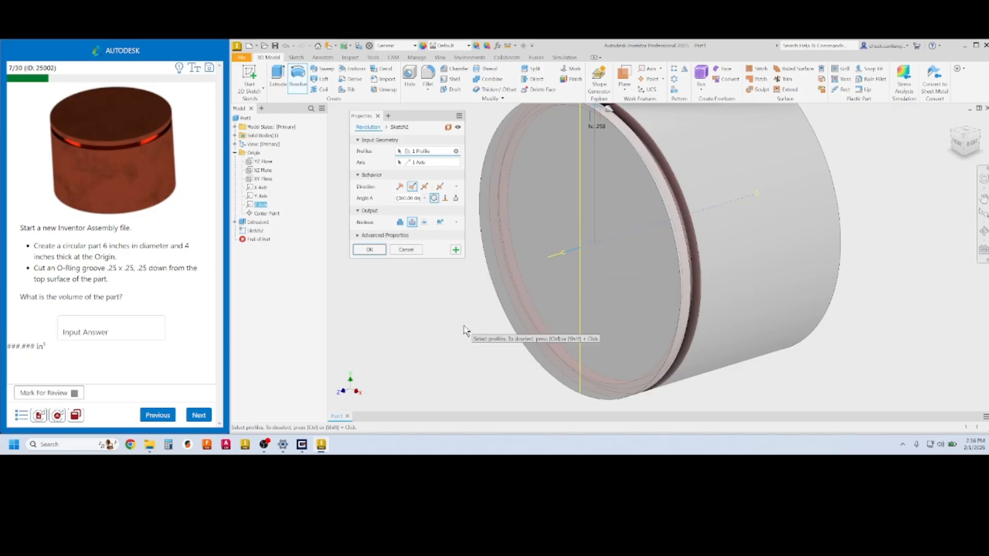
shift+middle_drag(471, 326, 448, 323)
click(369, 249)
scroll(417, 283, down, 3)
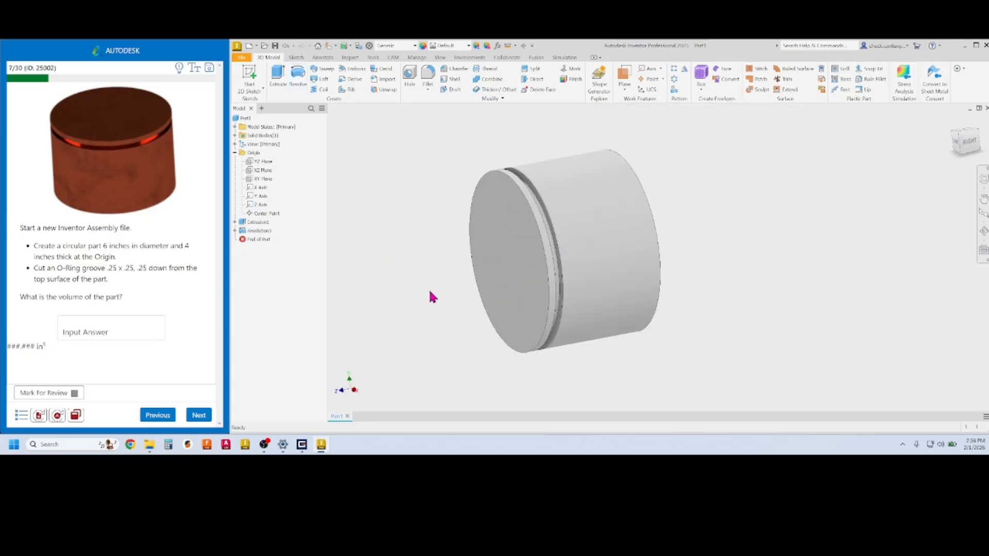
middle_drag(429, 288, 455, 290)
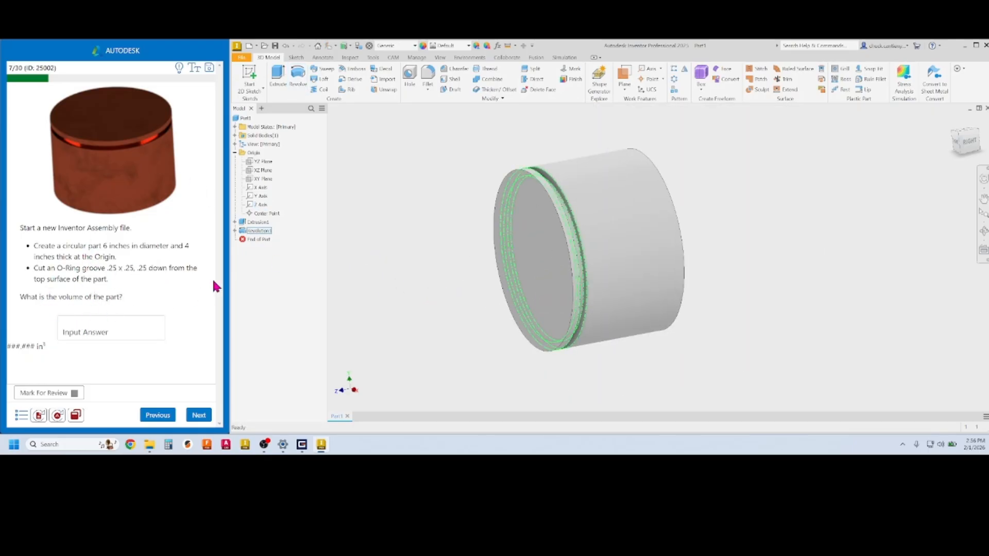
Update the part's physical properties in iProperties and copy the 111.968 in³ volume value
right_click(248, 121)
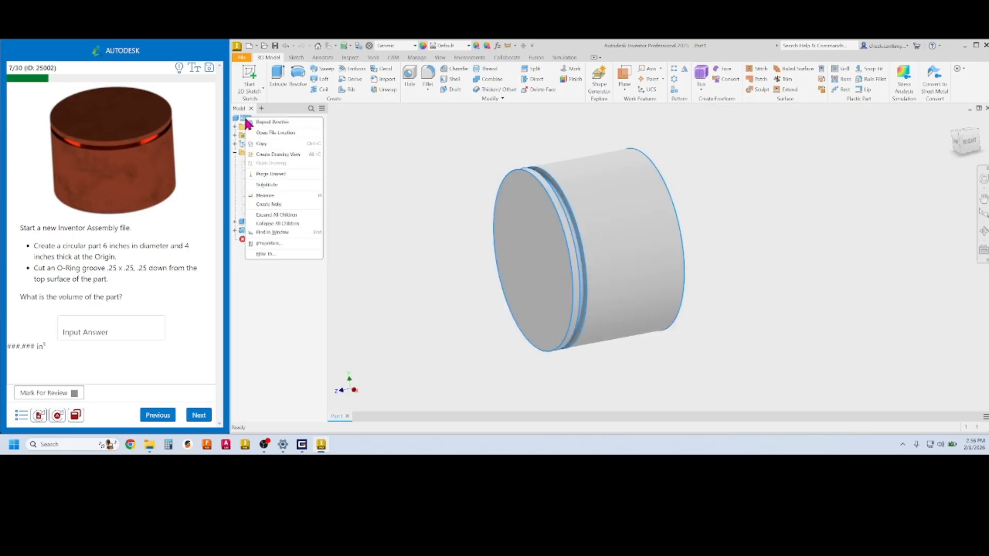
click(287, 242)
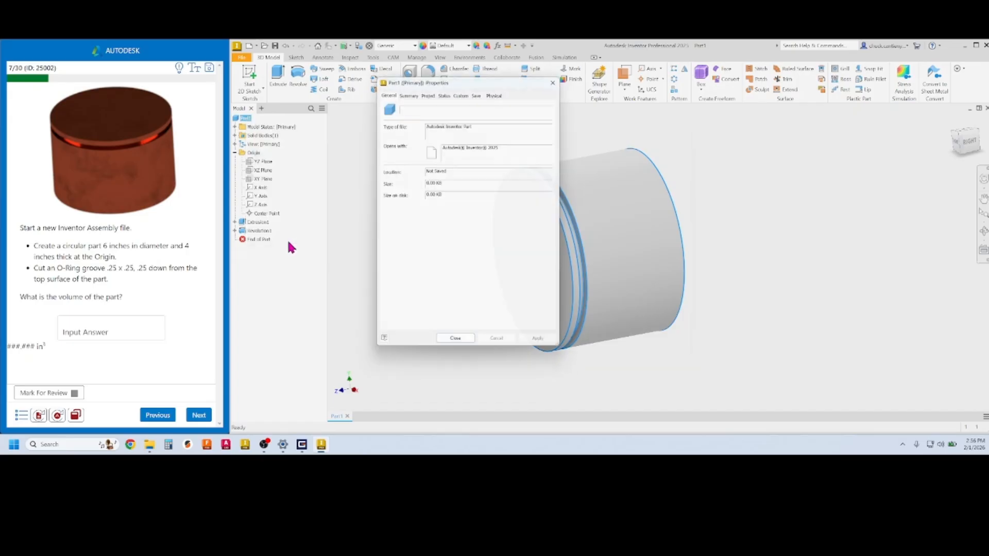
click(496, 90)
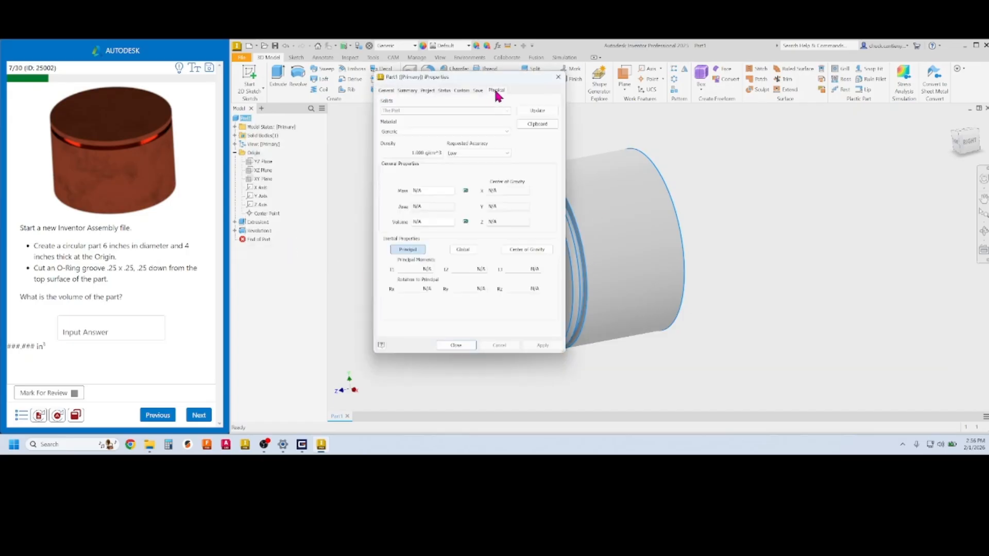
click(536, 111)
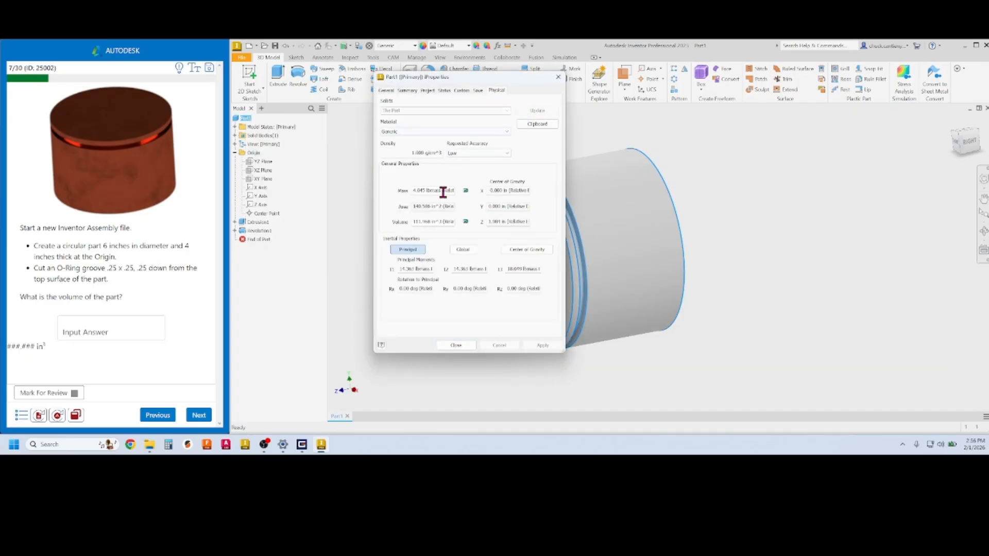
drag(430, 221, 405, 223)
click(78, 327)
Submit 111.968 as question 7's answer, close iProperties and the error report, and advance
text(111.968)
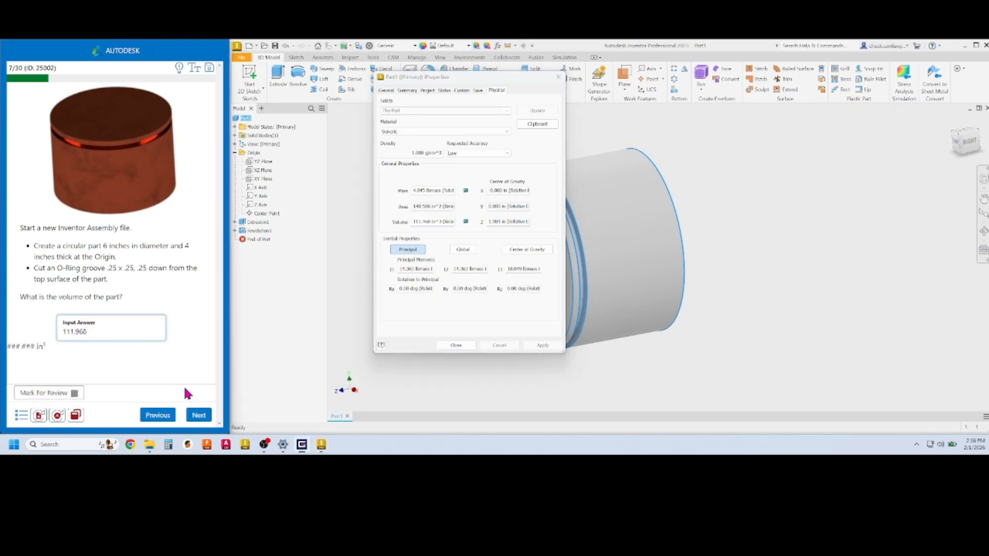
click(200, 416)
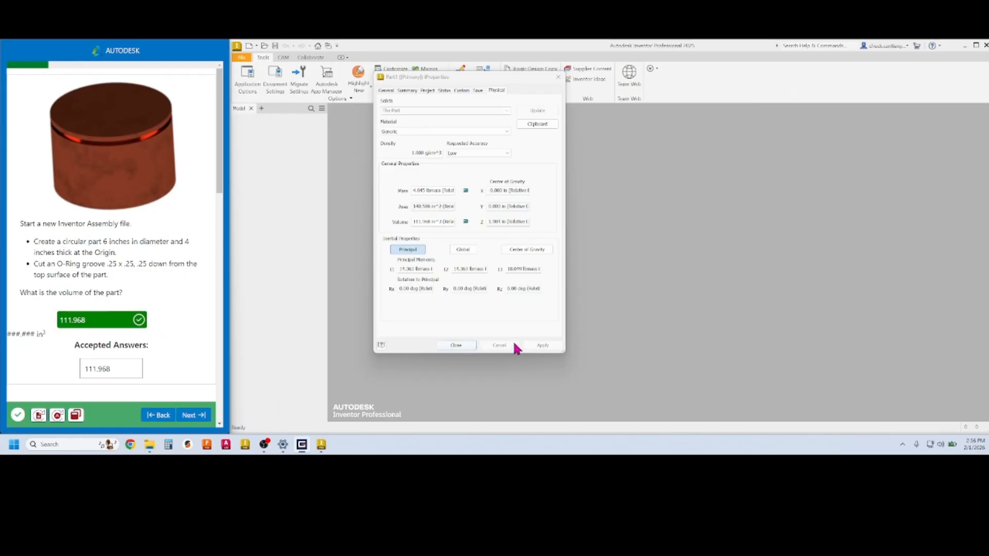
click(464, 345)
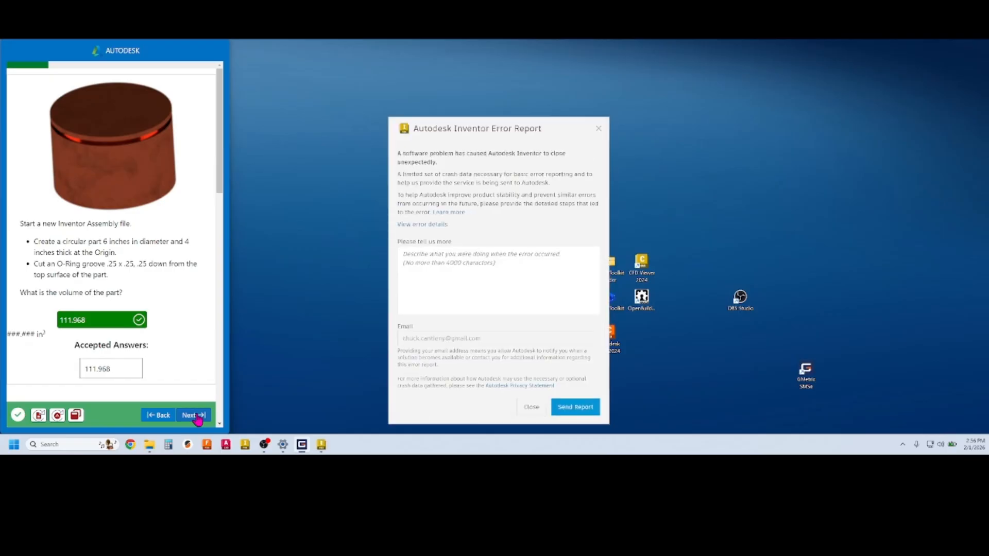
click(598, 129)
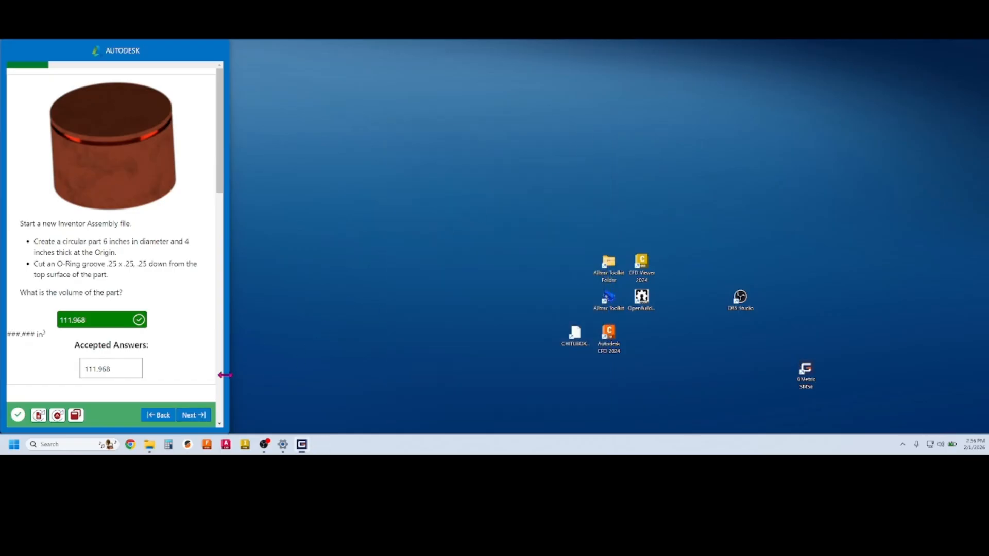
click(195, 420)
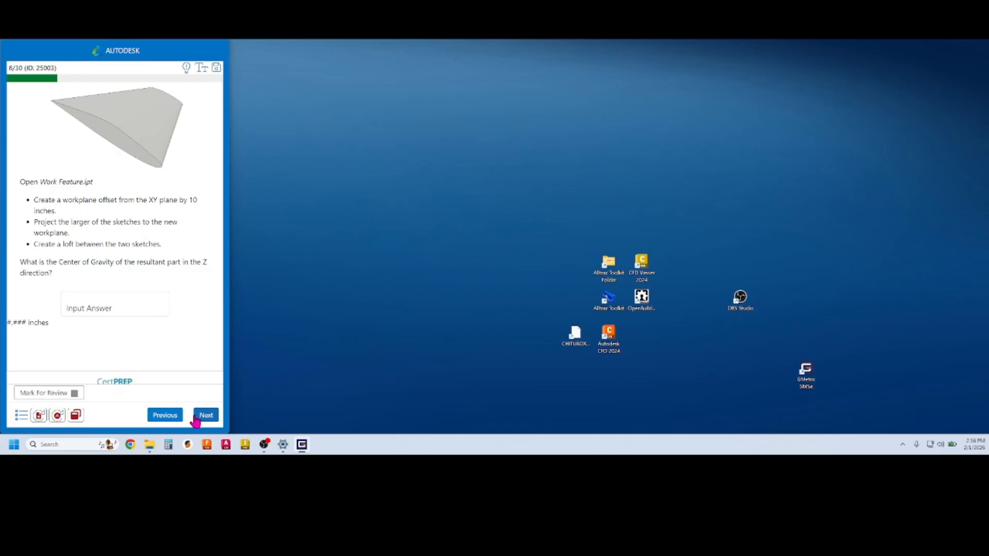
Open question 8's Work Feature.ipt in Inventor and reset it to its original state
click(57, 418)
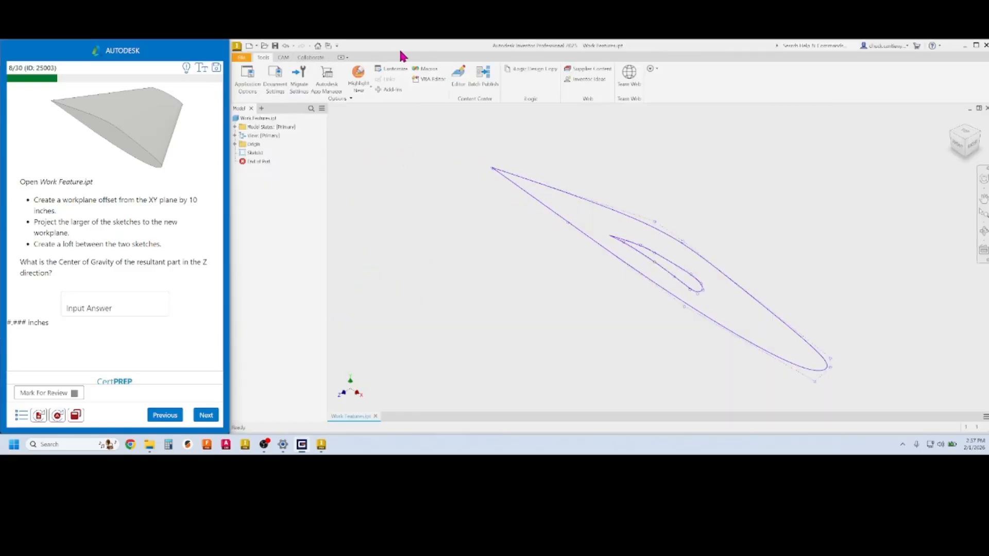
click(40, 416)
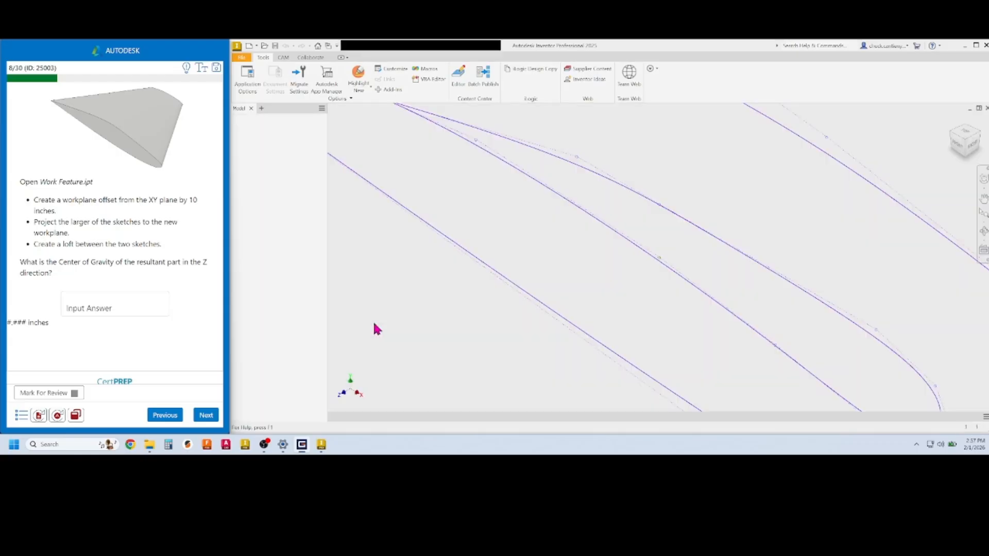
Zoom out and expand the Origin folder in the model browser to list its planes and axes
scroll(462, 285, down, 3)
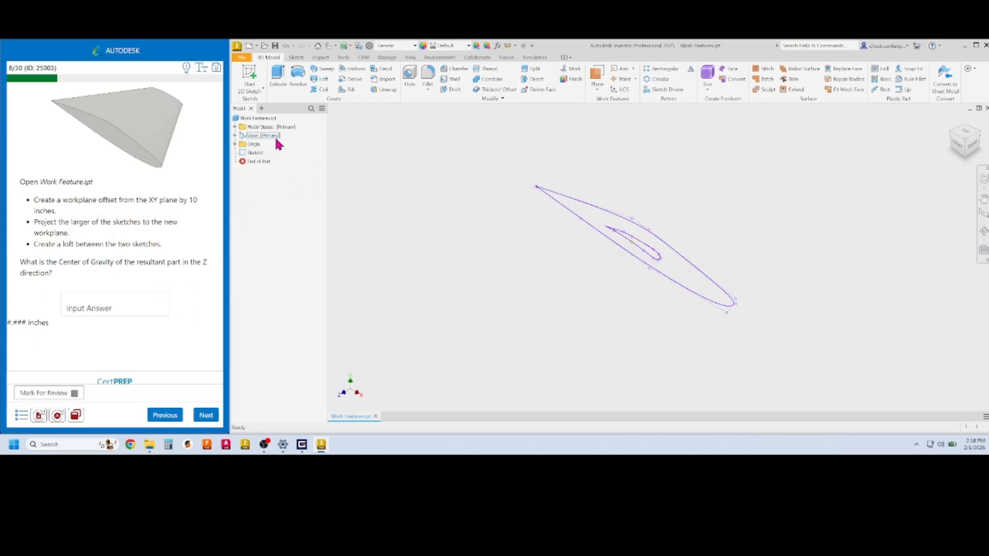
click(236, 145)
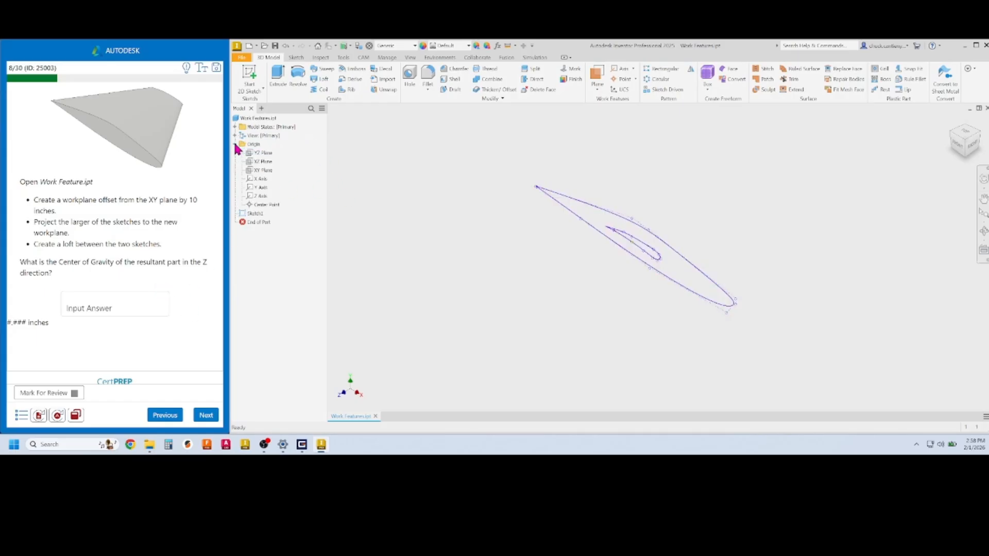
Make the XY Plane visible and centre it with the airfoil sketch in view
right_click(264, 174)
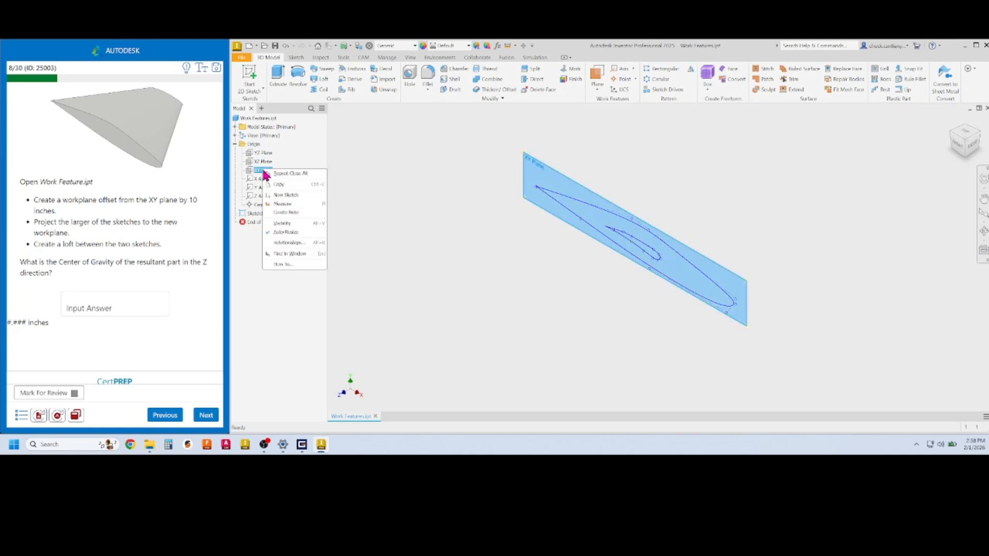
click(283, 223)
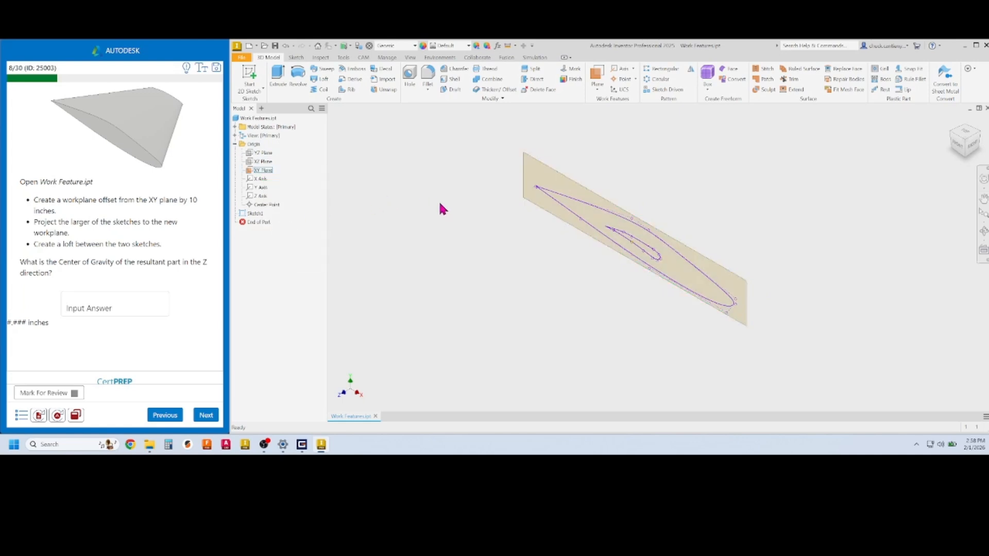
middle_drag(439, 200, 452, 197)
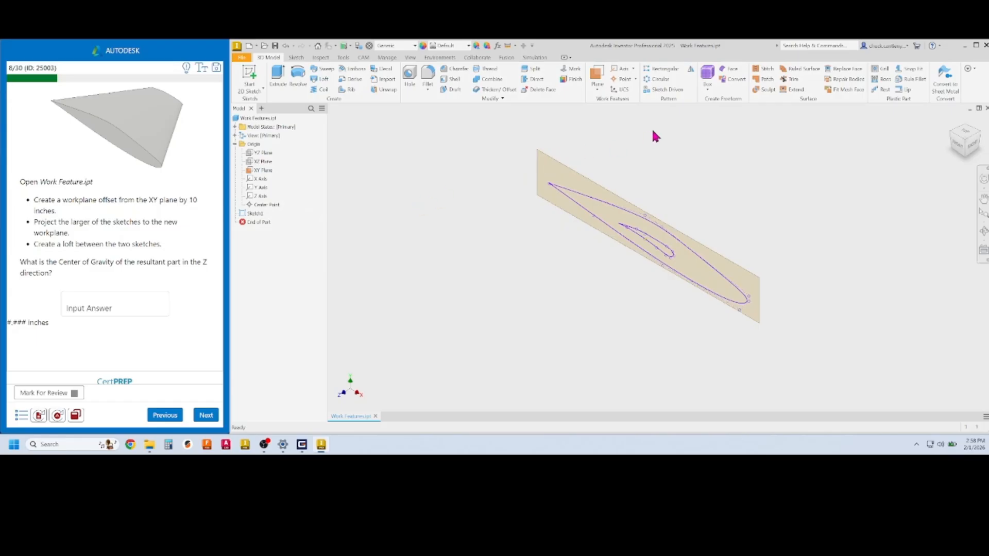
Create Work Plane1 offset 10 in from the XY Plane
click(598, 89)
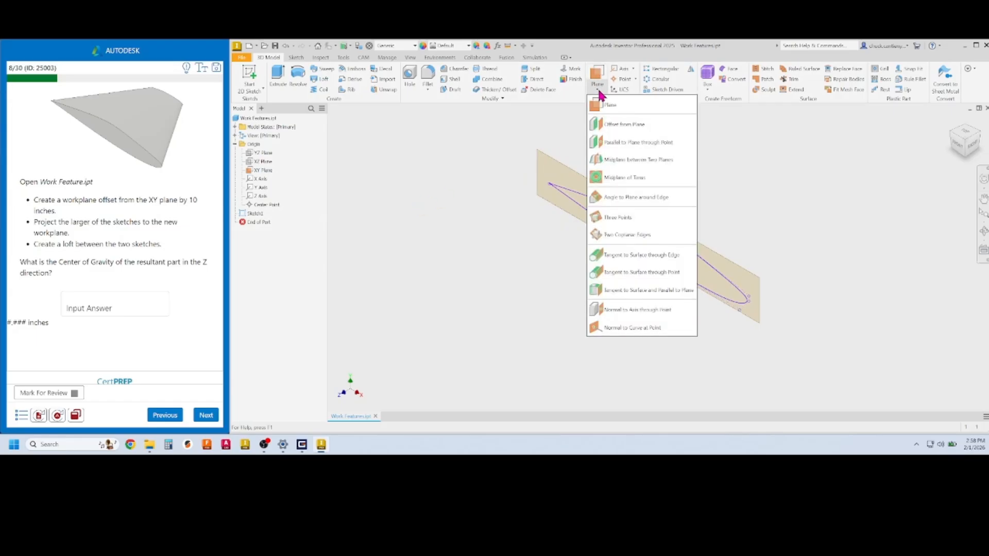
click(617, 125)
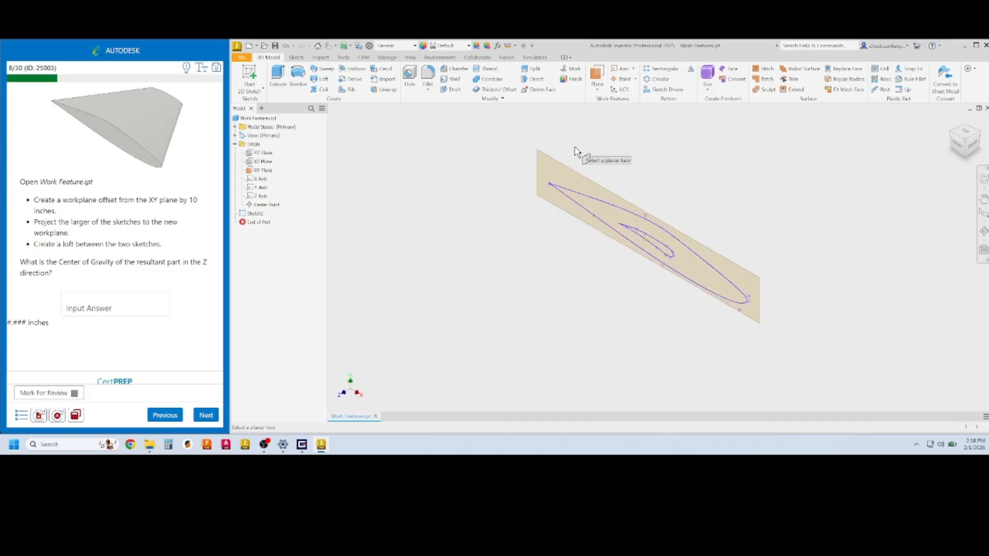
click(552, 162)
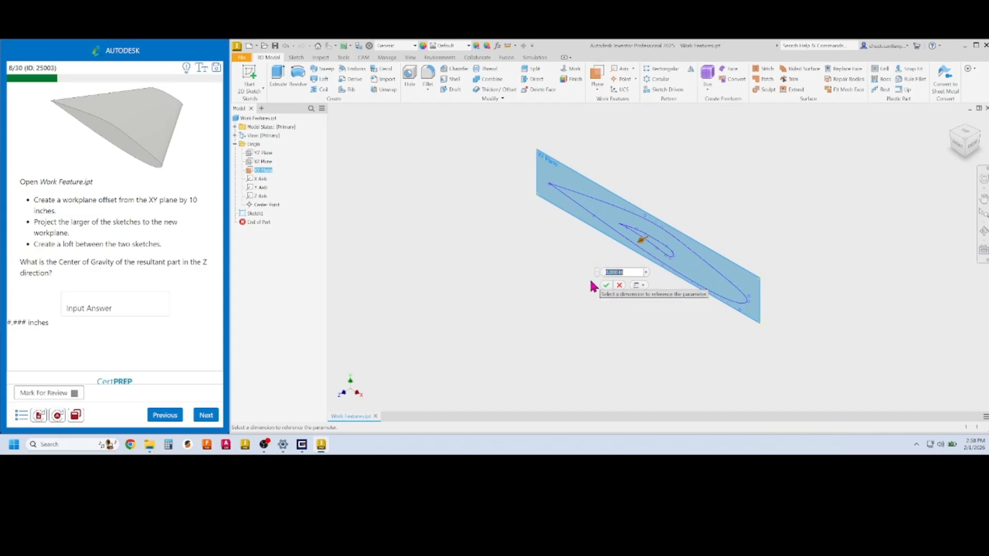
text(10)
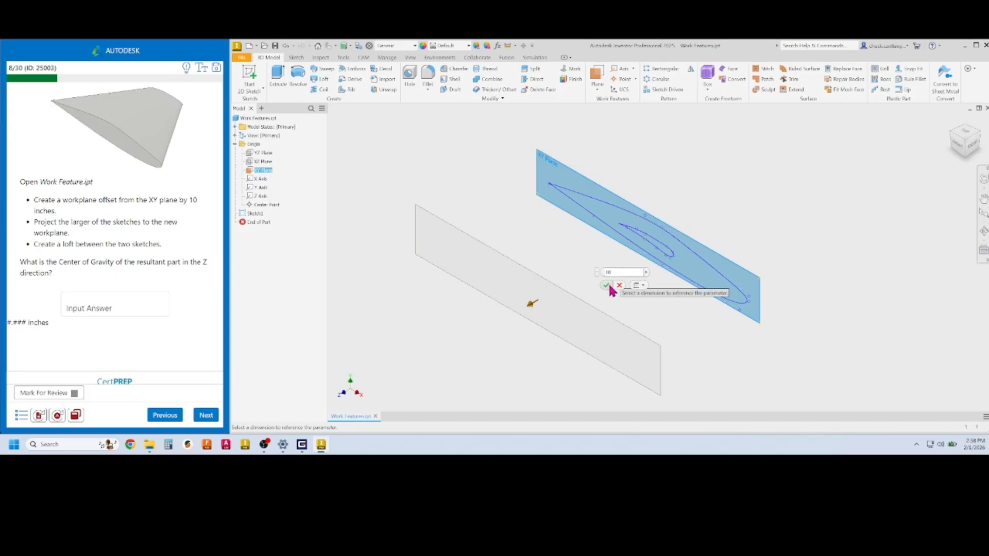
click(607, 286)
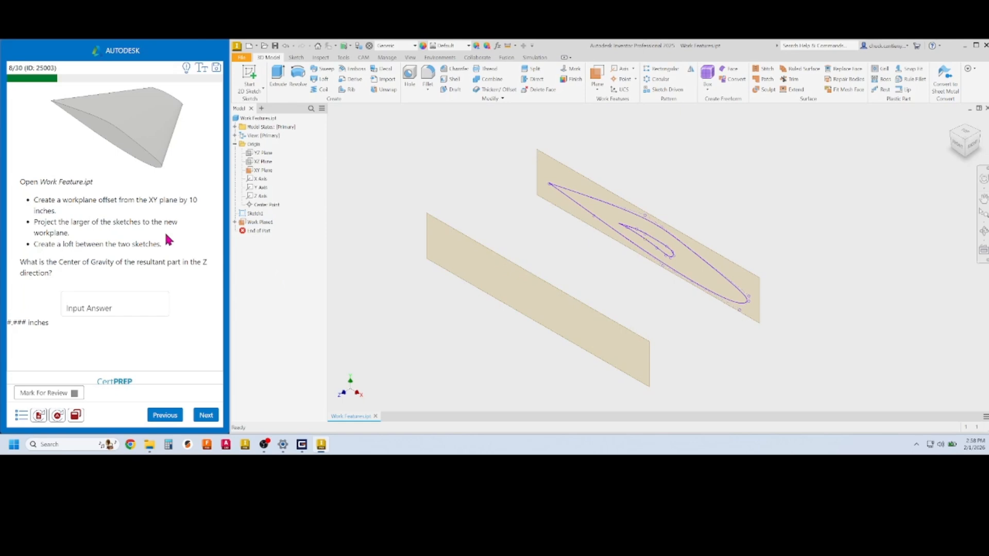
Sketch on Work Plane1, project the airfoil's outer profile onto it, and finish Sketch2
click(254, 75)
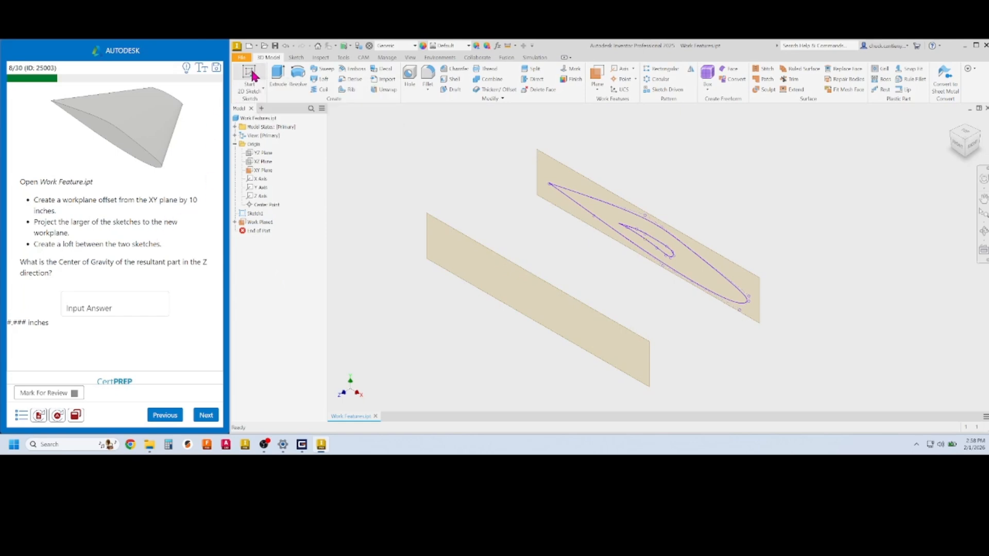
click(437, 222)
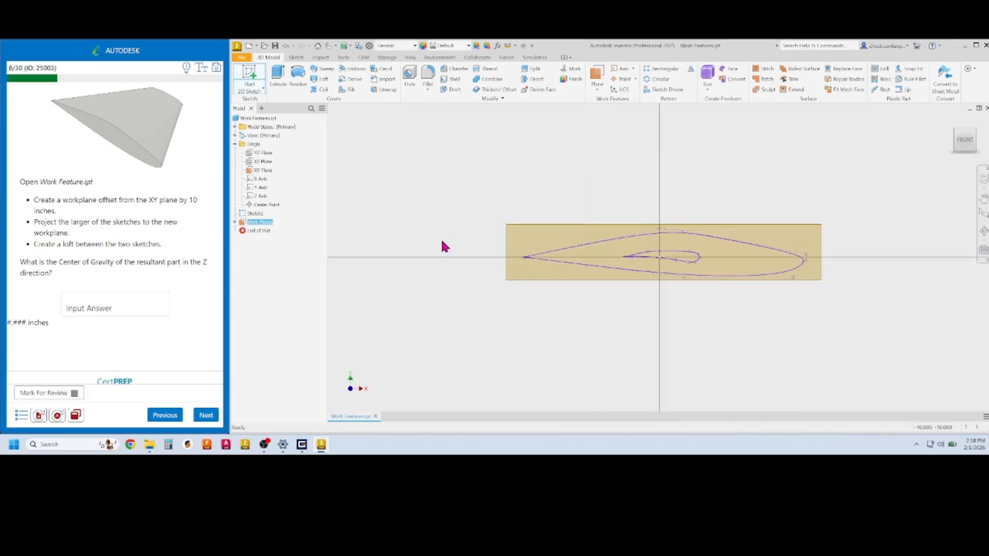
mouse_move(548, 316)
shift+middle_down()
mouse_move(530, 312)
mouse_move(510, 327)
mouse_move(516, 319)
shift+middle_up()
scroll(521, 314, up, 3)
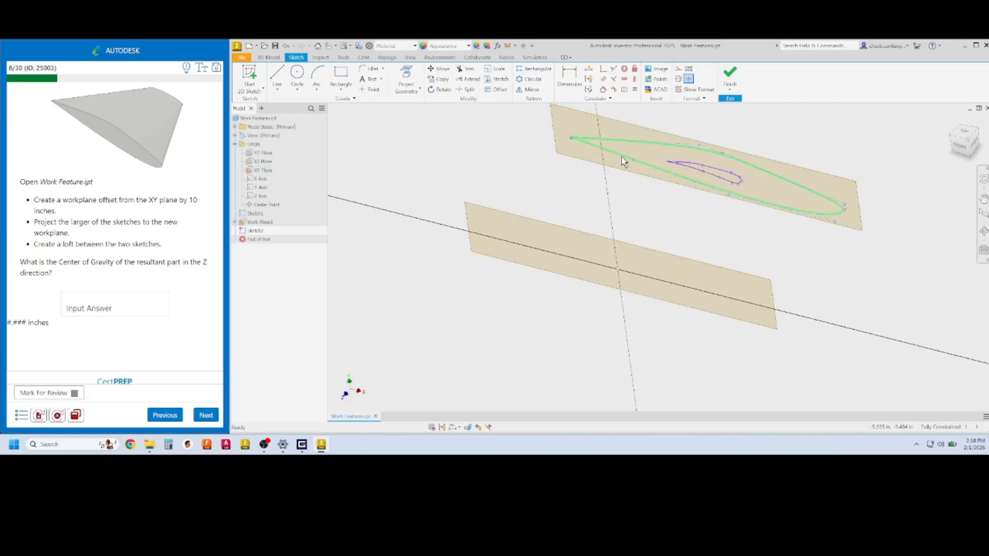
click(410, 77)
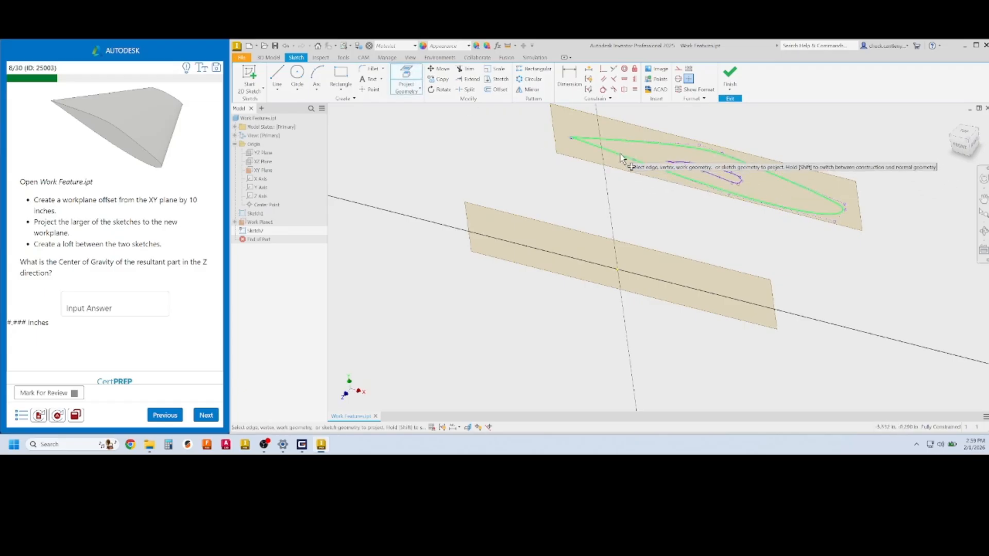
click(626, 158)
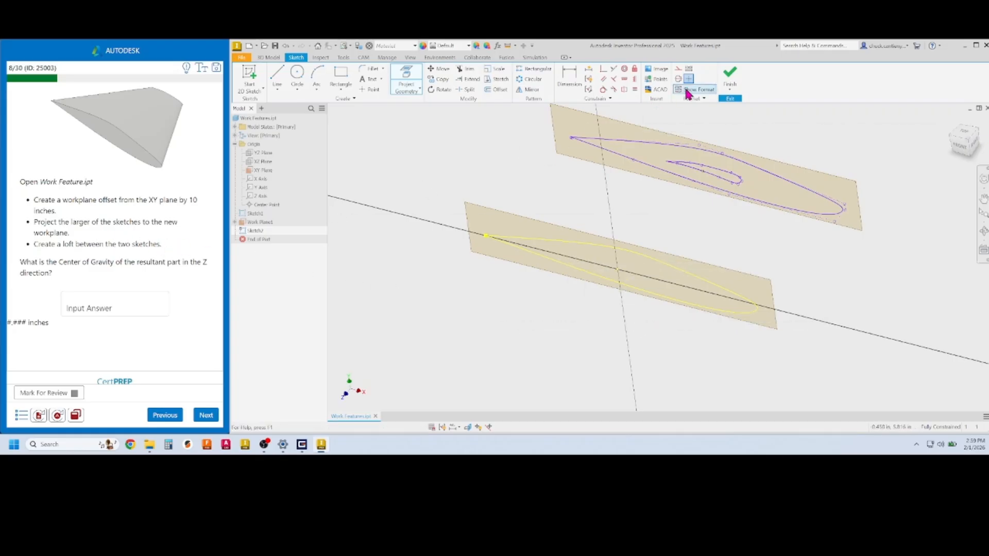
click(730, 75)
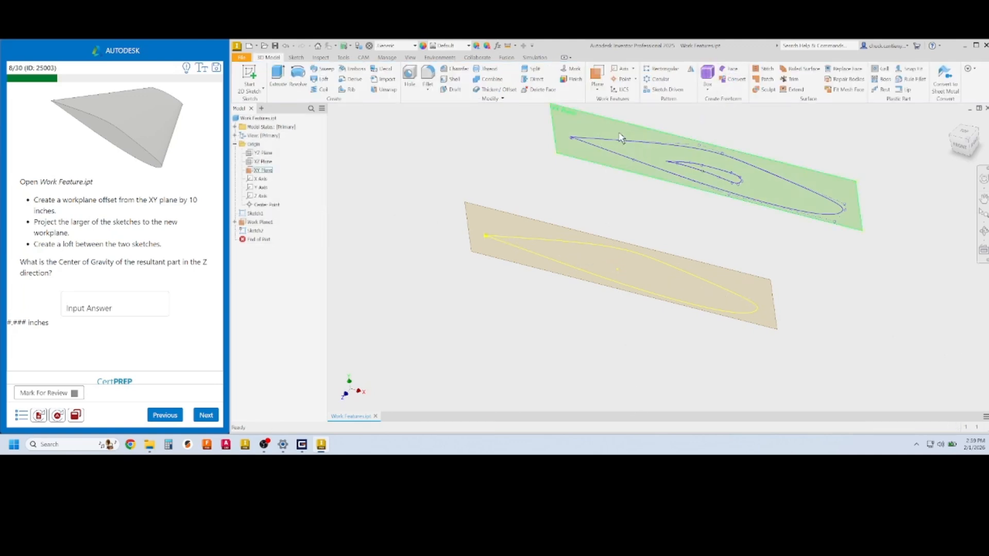
click(324, 82)
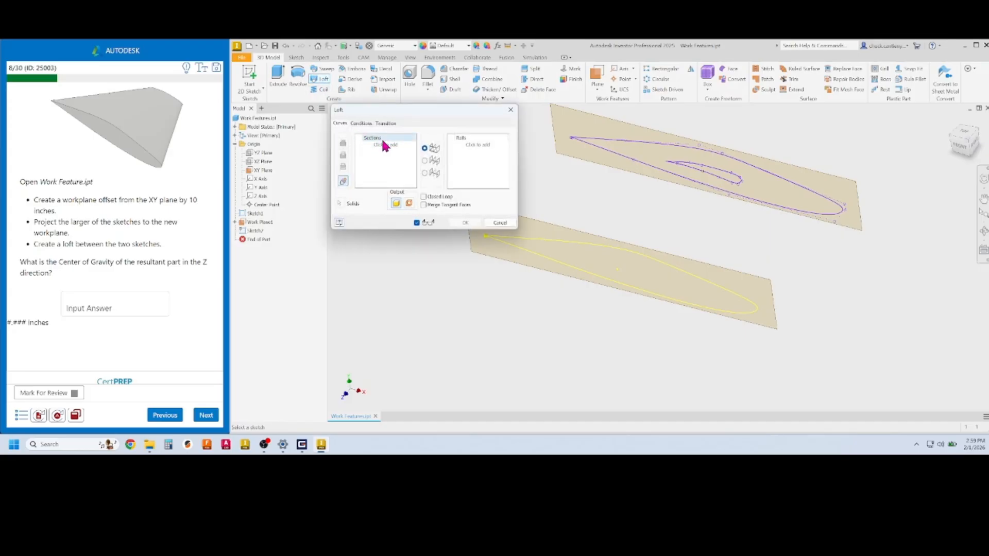
click(557, 242)
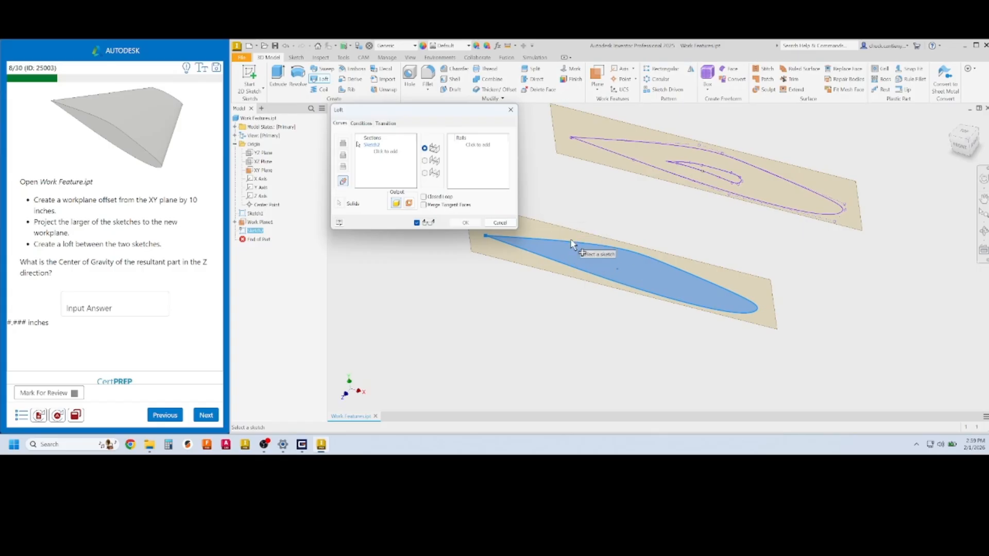
click(633, 163)
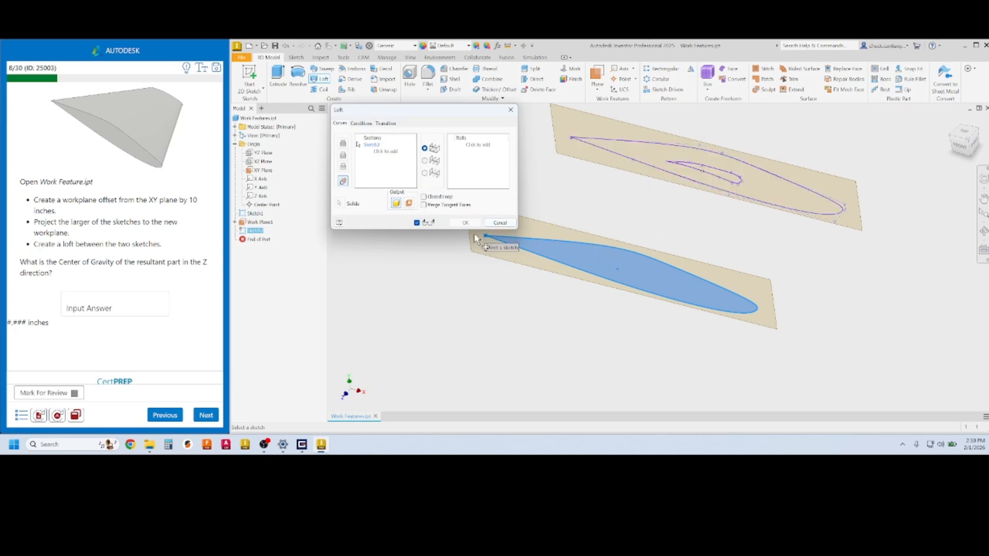
click(499, 223)
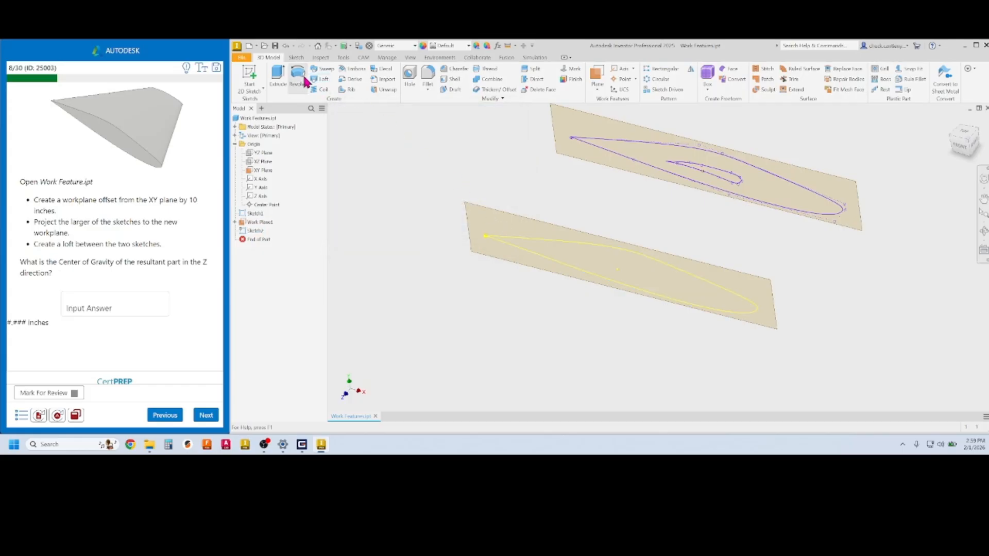
Loft Sketch1's chosen airfoil loop to the projected Sketch2 profile, creating Loft1
click(323, 80)
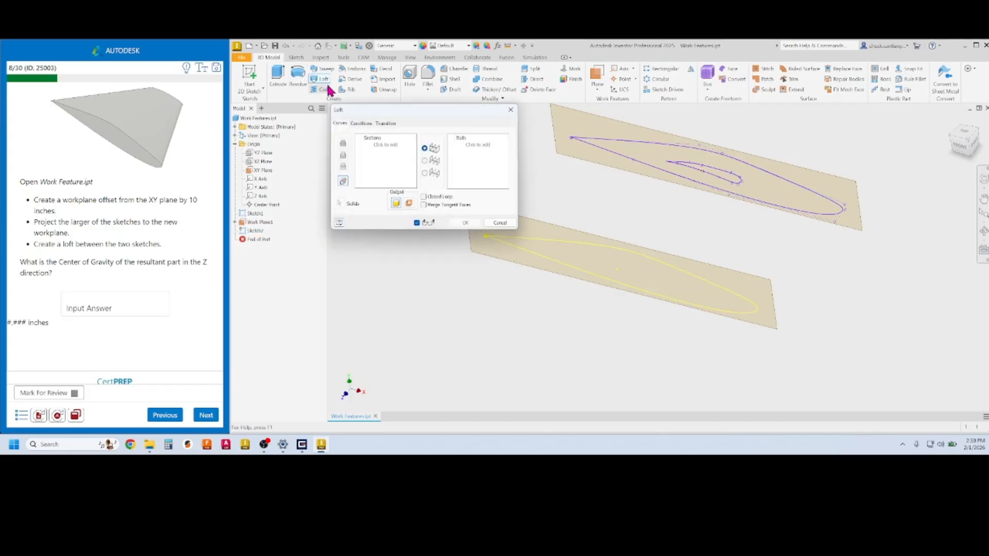
click(628, 162)
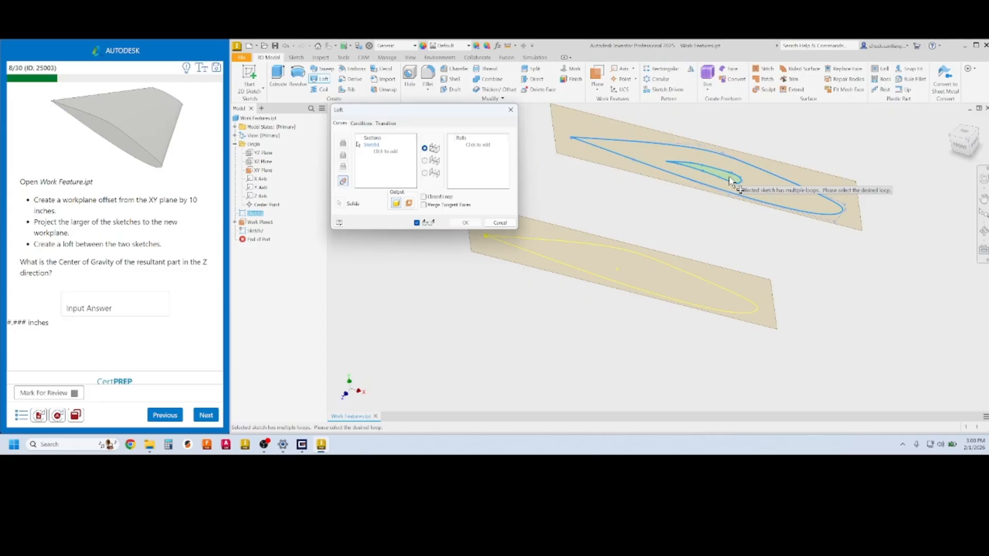
click(729, 177)
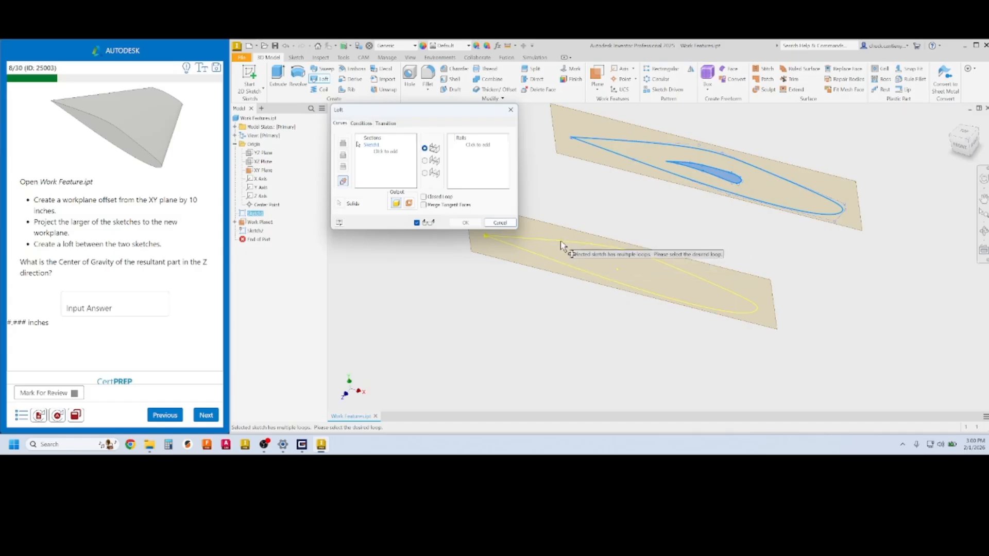
click(390, 154)
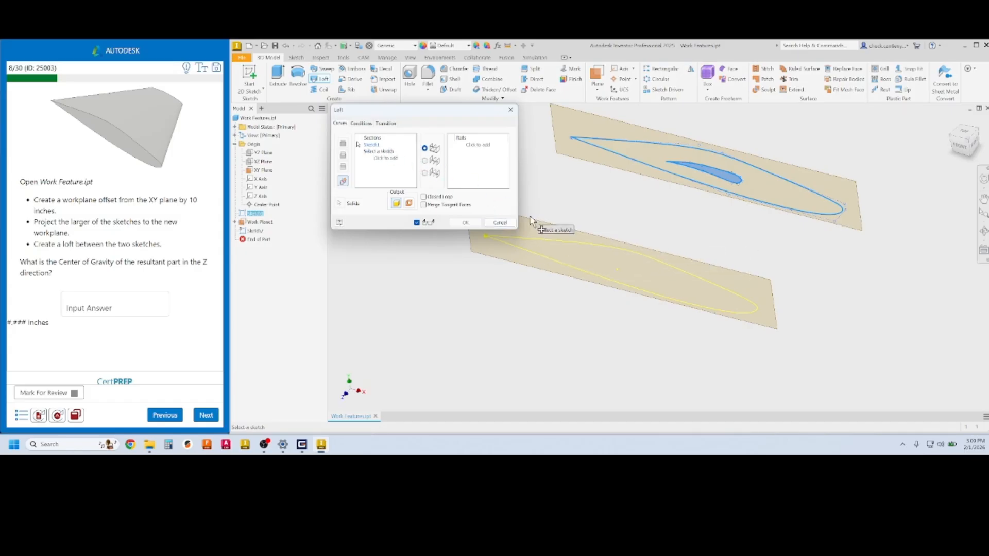
click(566, 248)
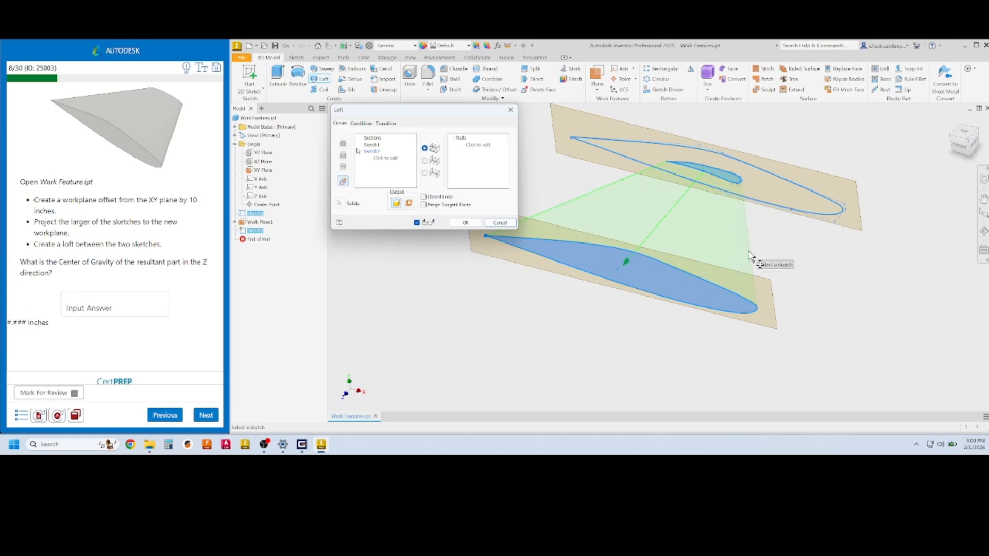
click(469, 225)
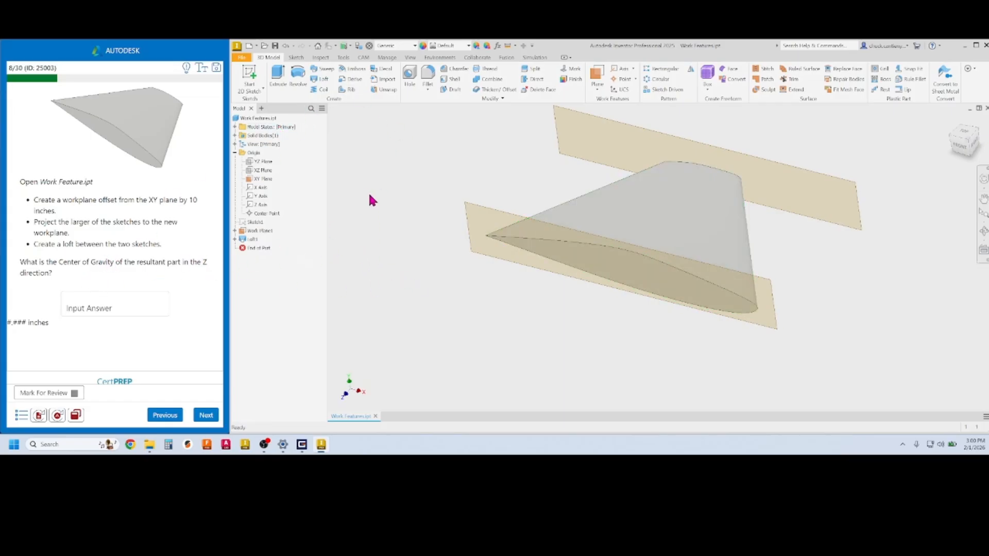
Update the part's physical properties and copy the 6.785 in Z centre of gravity
right_click(265, 120)
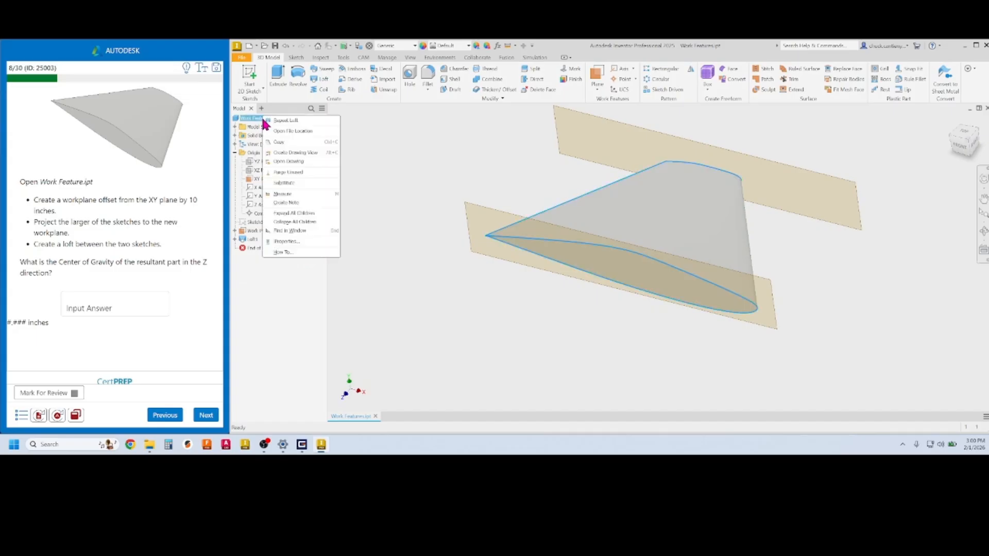
click(301, 240)
click(497, 91)
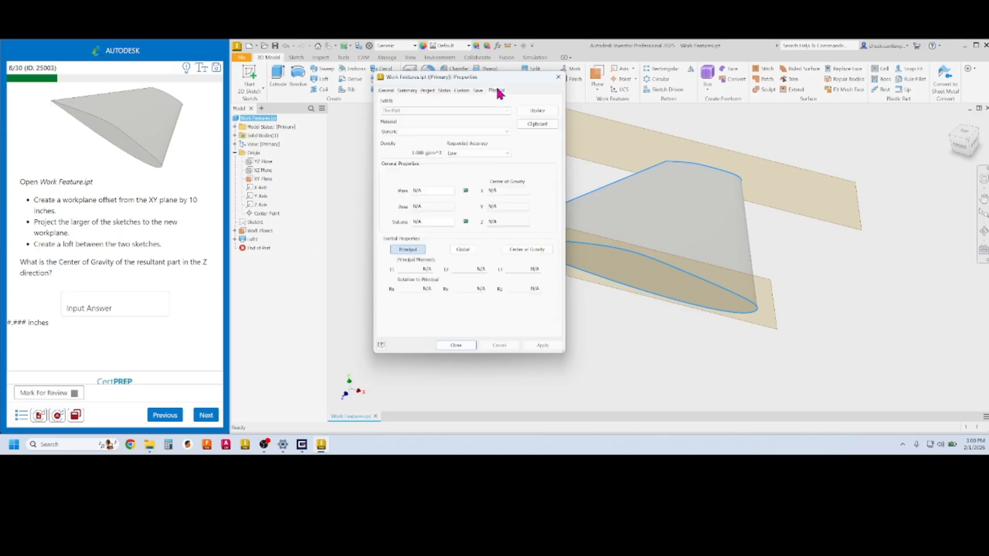
click(537, 110)
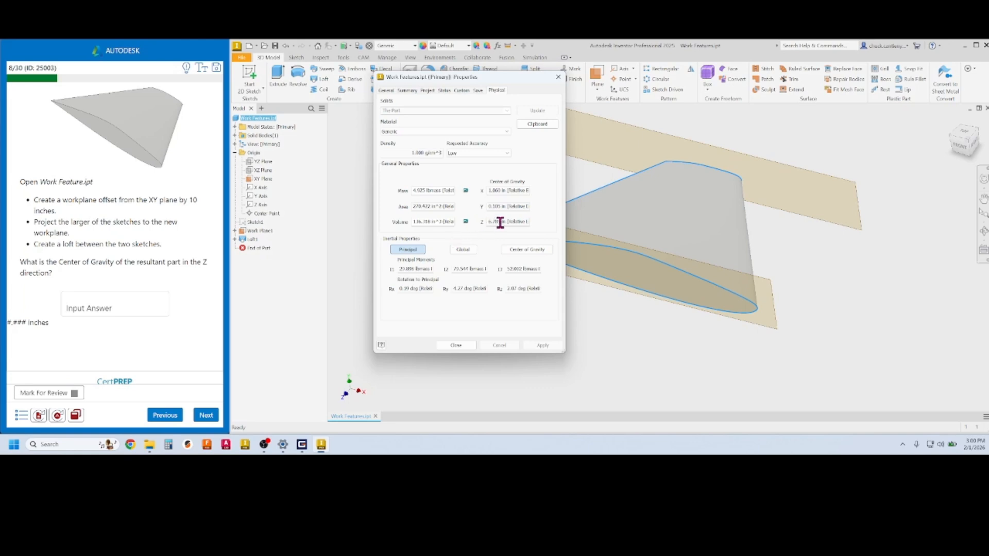
drag(500, 222, 482, 223)
key(ctrl+c)
Paste 6.785 into question 8's answer field and submit it for grading
click(80, 305)
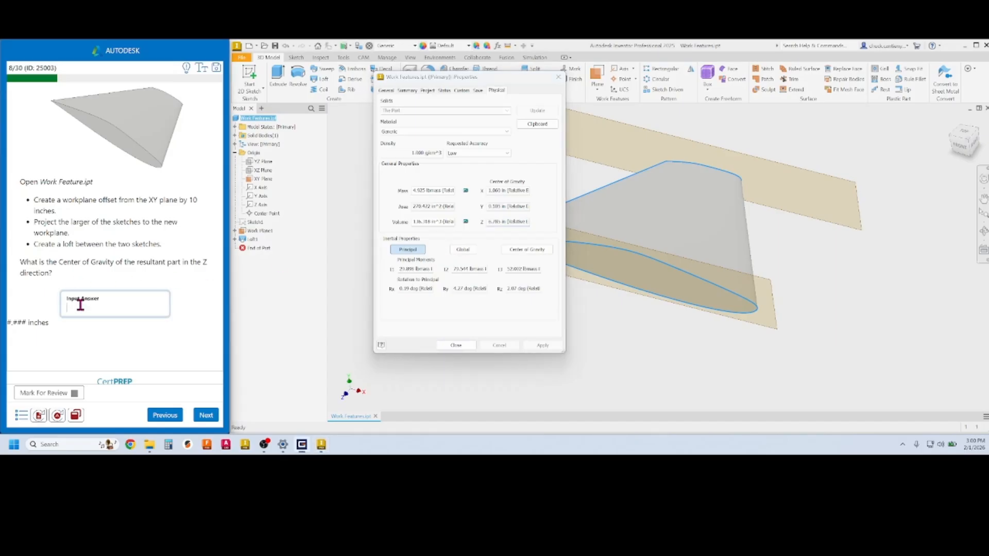
key(ctrl+v)
click(207, 417)
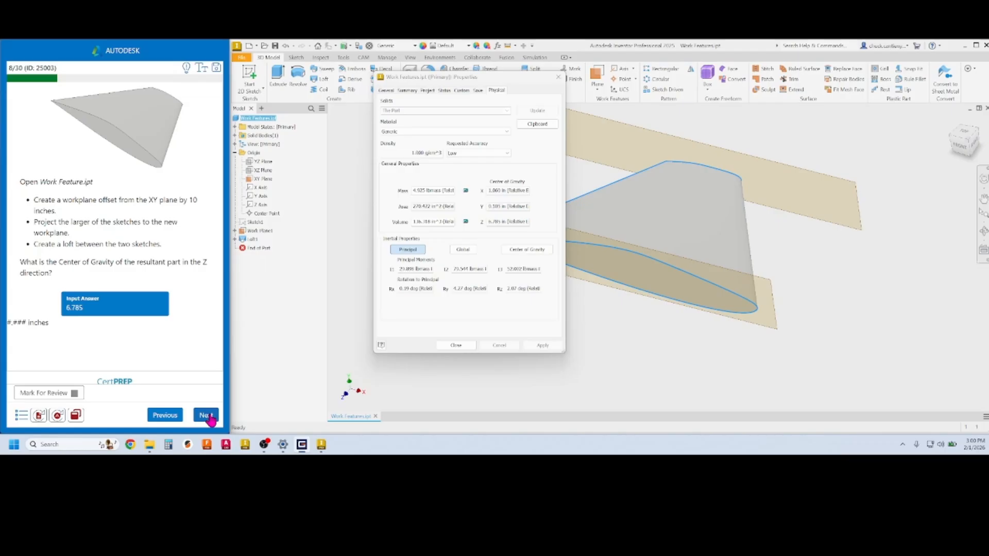
click(122, 309)
click(205, 416)
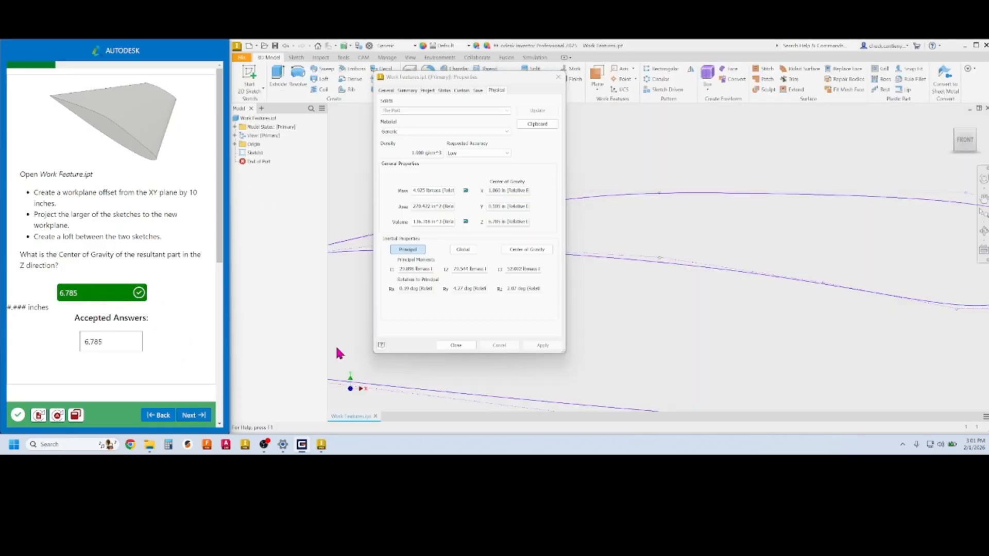
Close iProperties, advance to question 9, and dismiss Inventor's crash report
click(456, 346)
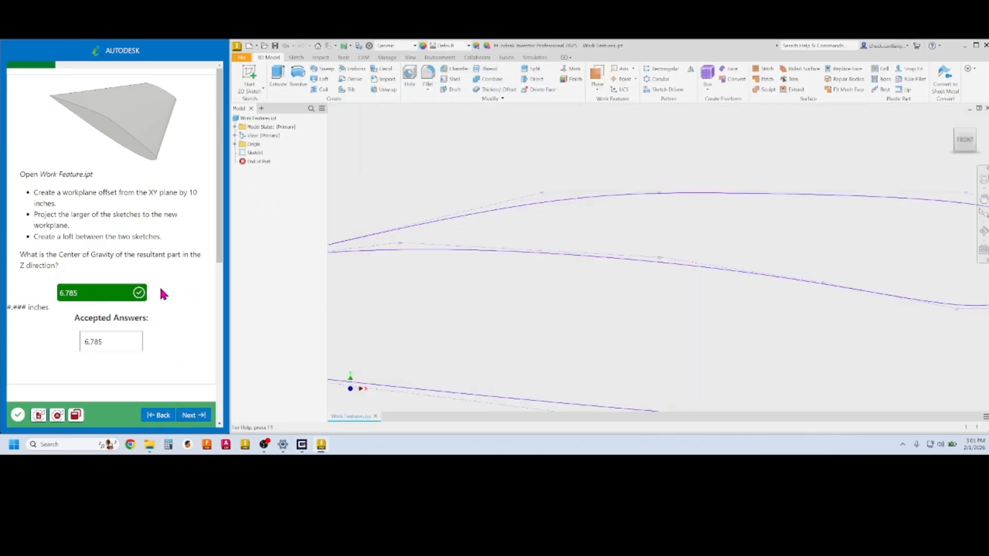
click(192, 416)
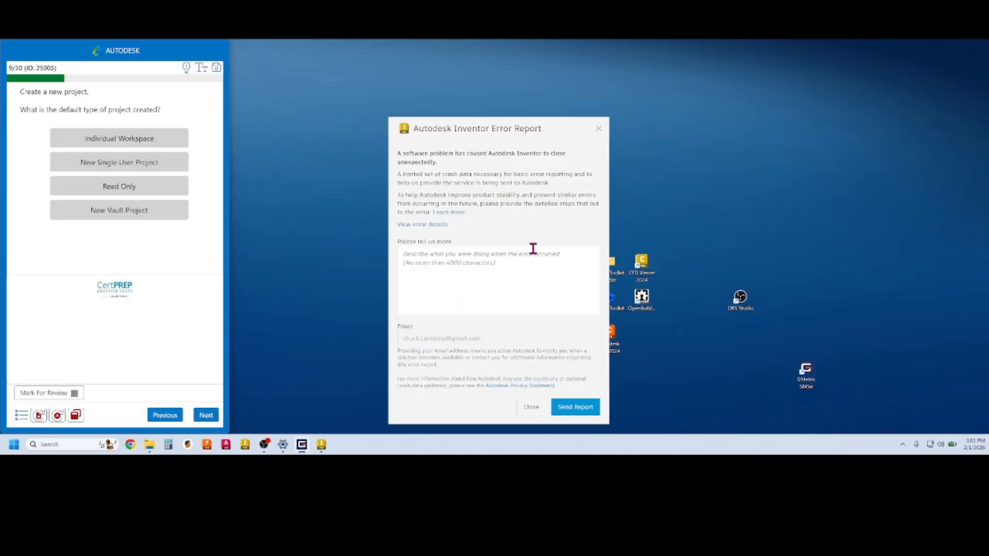
click(598, 129)
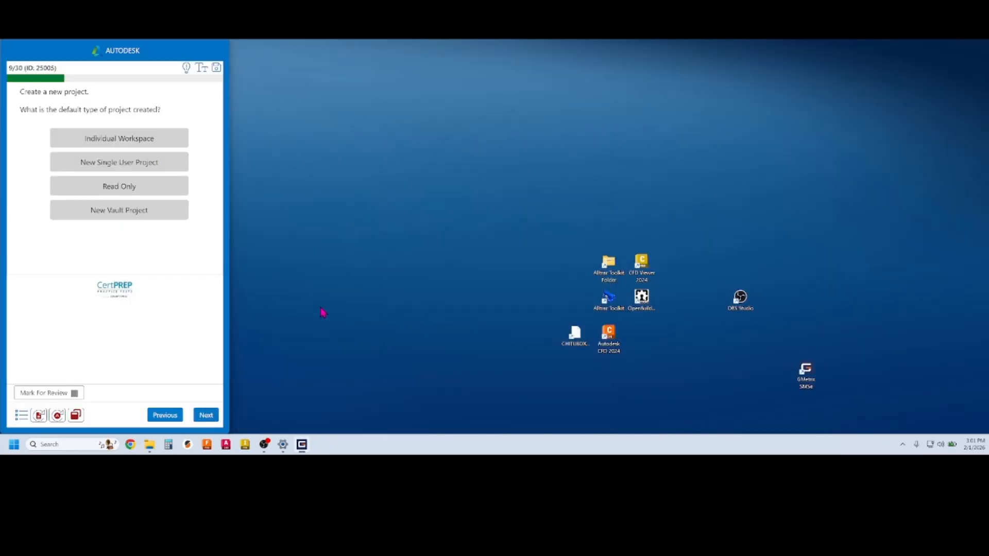
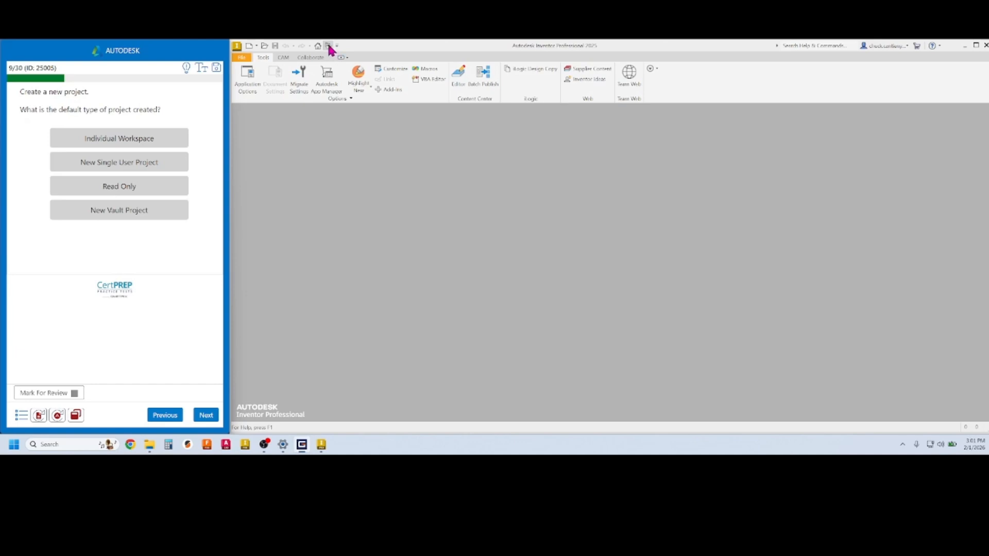
Open the Projects list and start the new-project wizard to see its default type
click(242, 57)
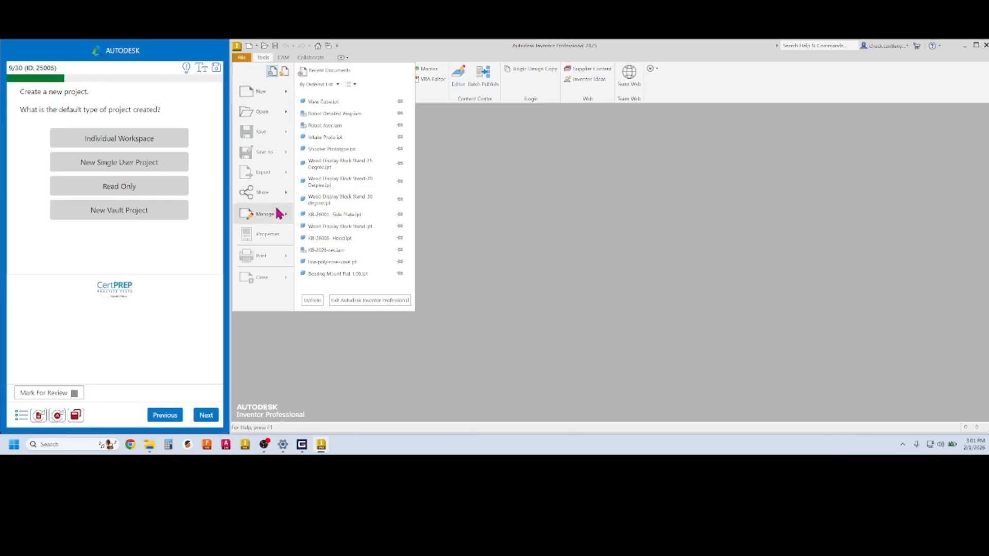
click(277, 214)
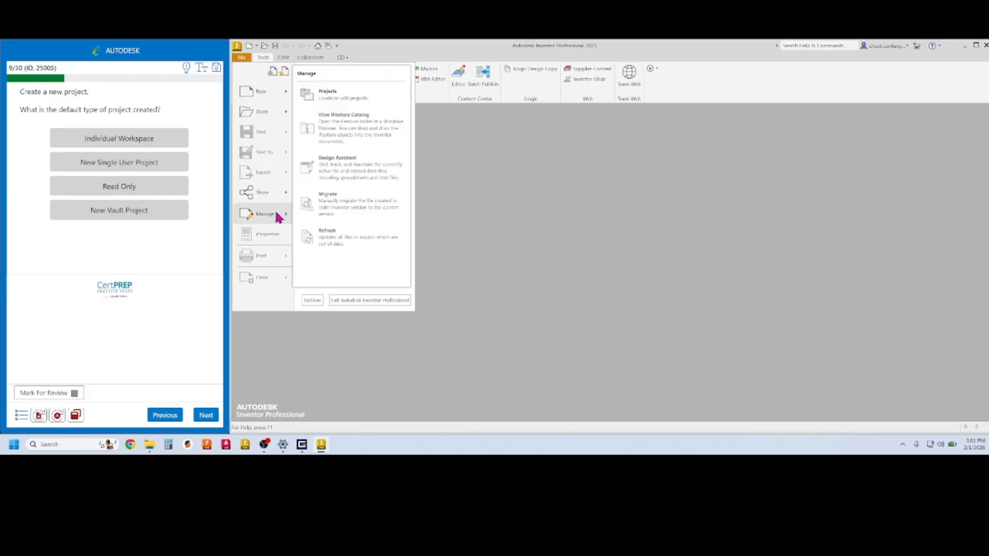
click(350, 96)
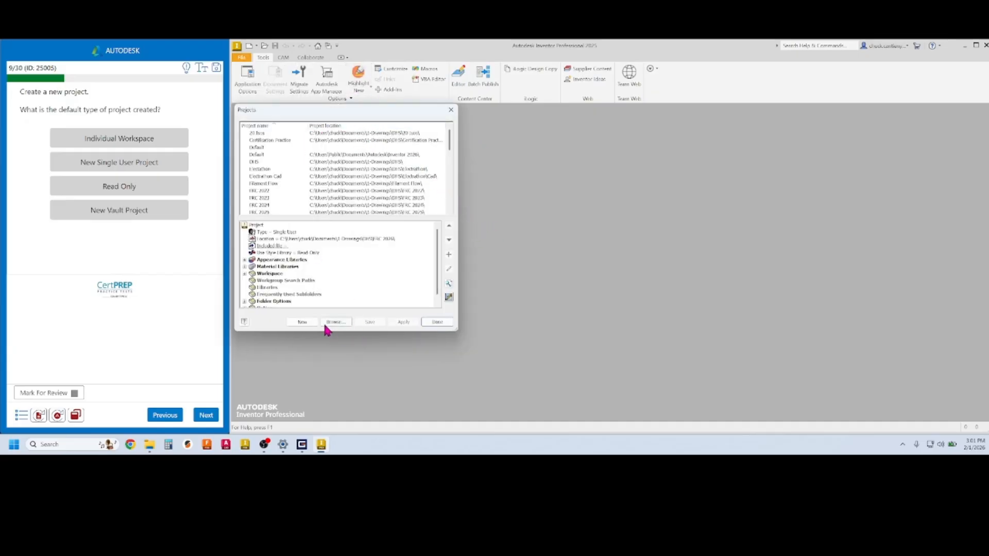
click(303, 322)
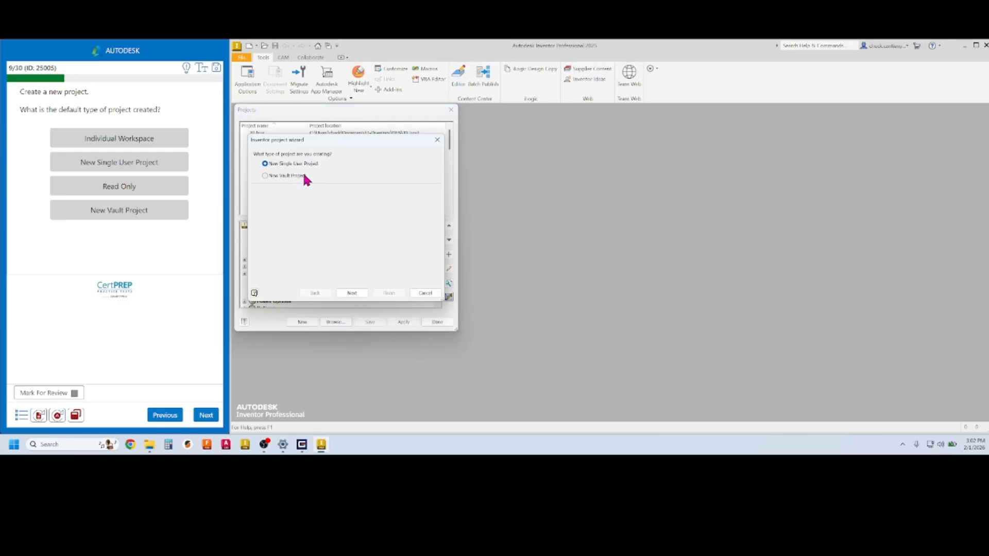
Answer question 9 with New Vault Project, then cancel the wizard and close Projects
click(139, 165)
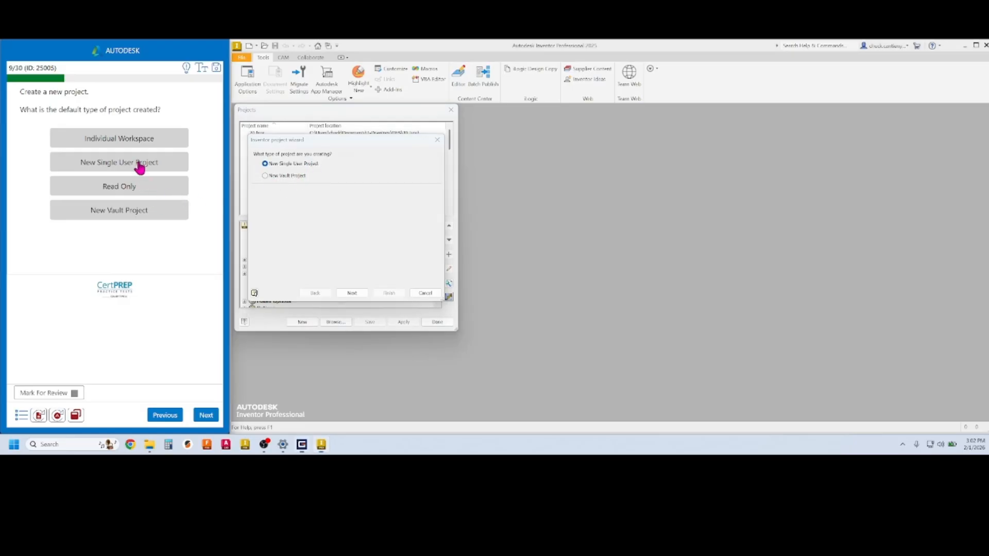
click(141, 213)
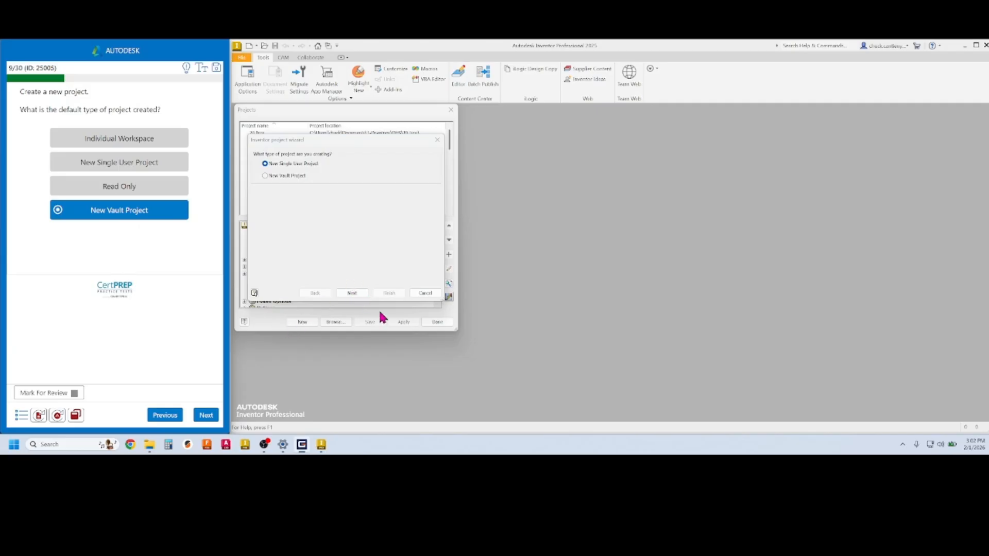
click(426, 293)
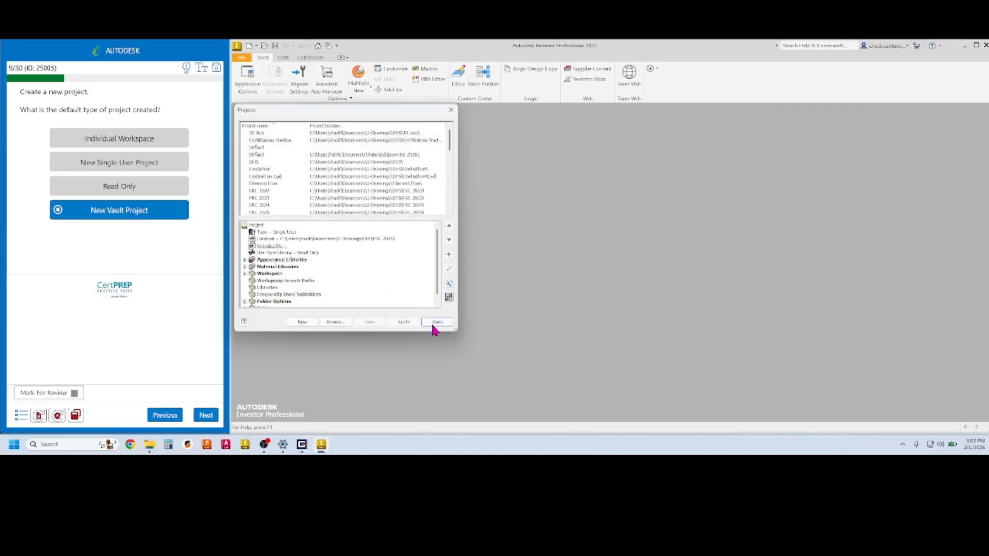
click(451, 110)
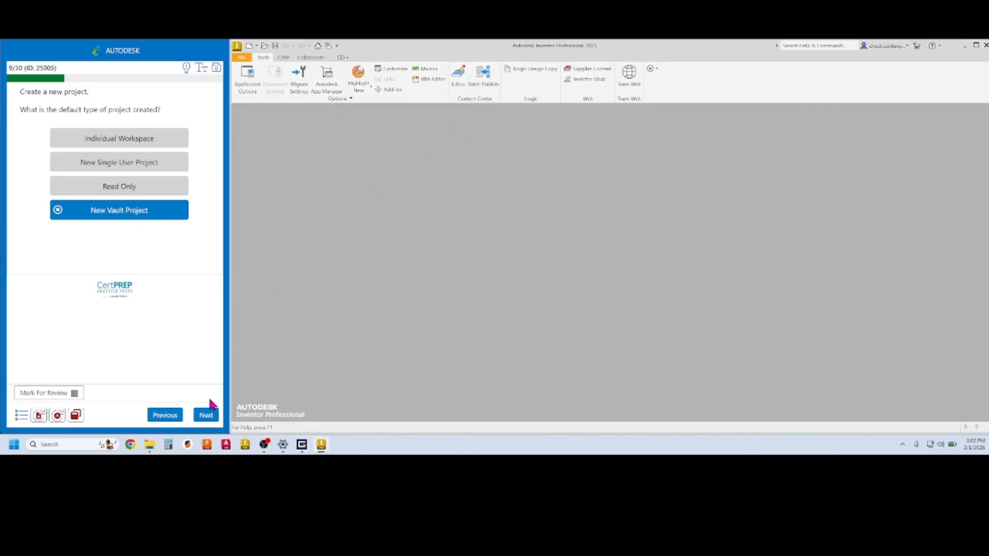
Change question 9's answer to New Single User Project and reopen Inventor's Projects list
click(132, 162)
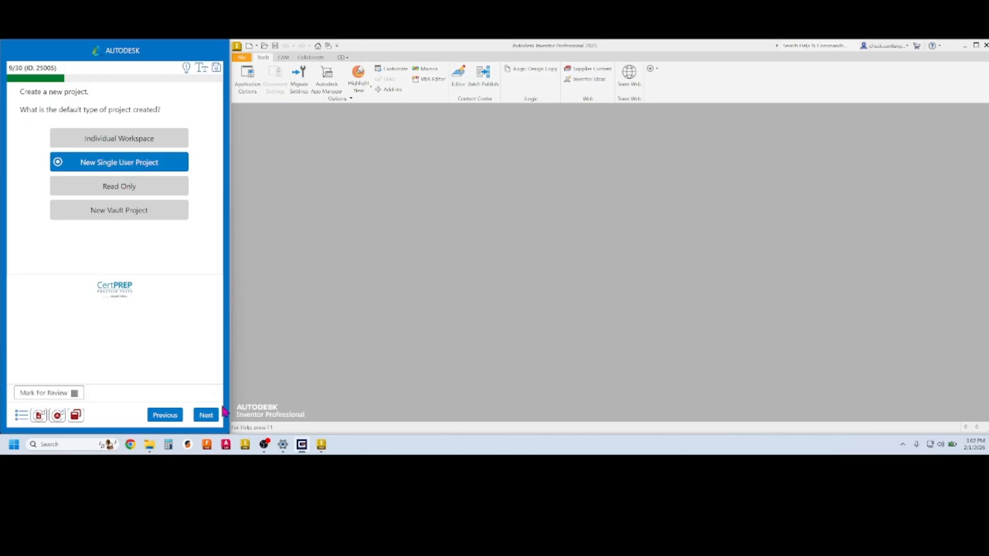
click(330, 49)
click(330, 49)
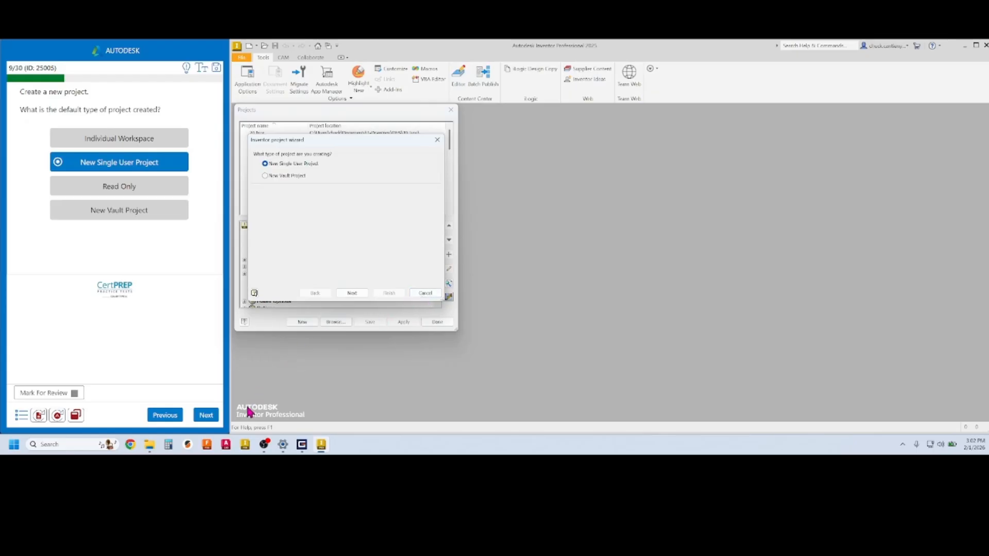
Recheck the new-project wizard, cancel it, close Projects, and submit the answer for grading
click(208, 418)
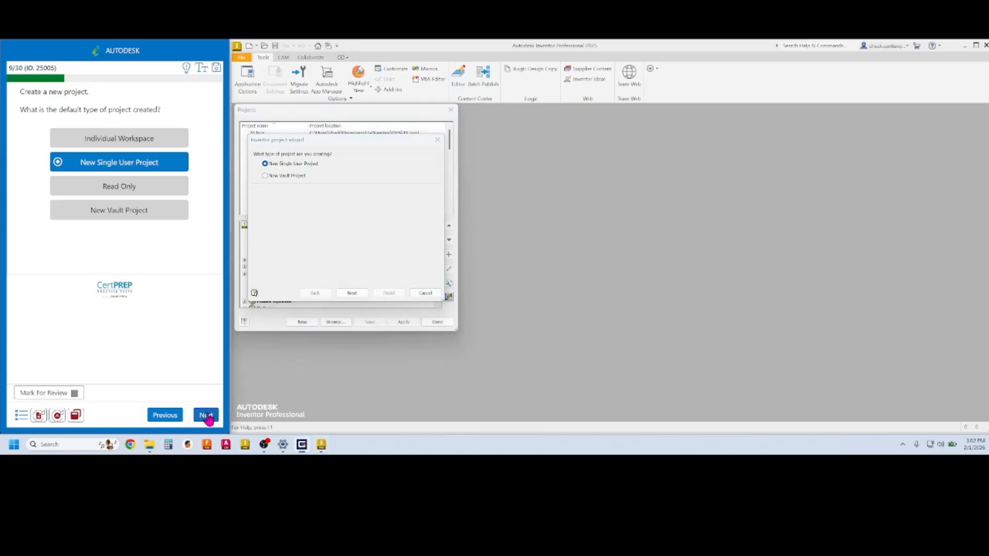
click(432, 296)
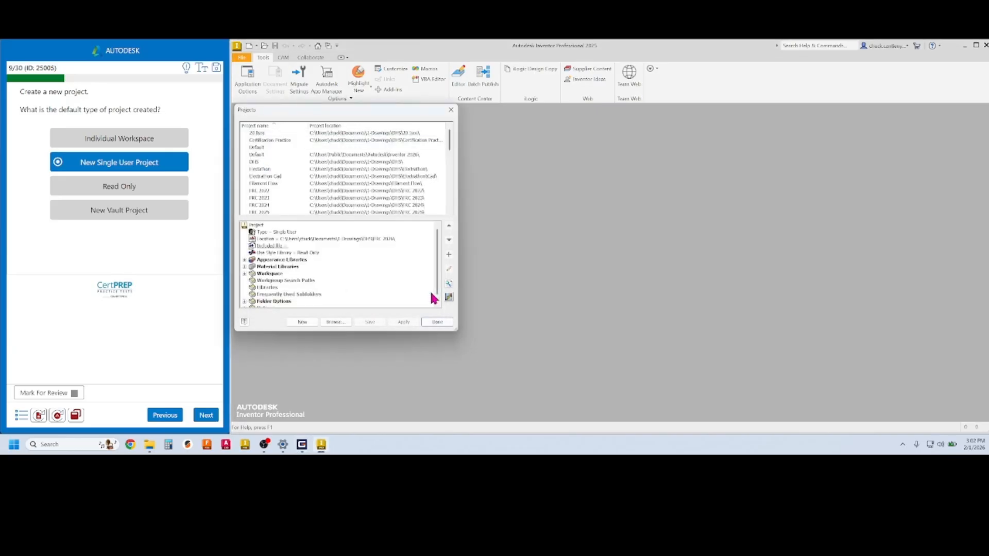
click(451, 109)
click(206, 416)
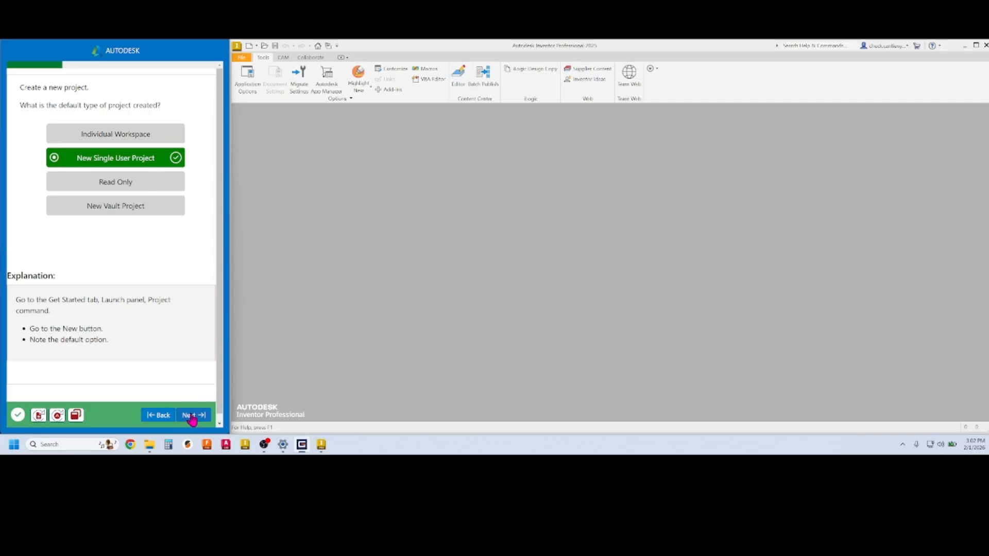
Load question 10, opening Parameters.ipt with the flanged ring, and clear the part selection
click(196, 417)
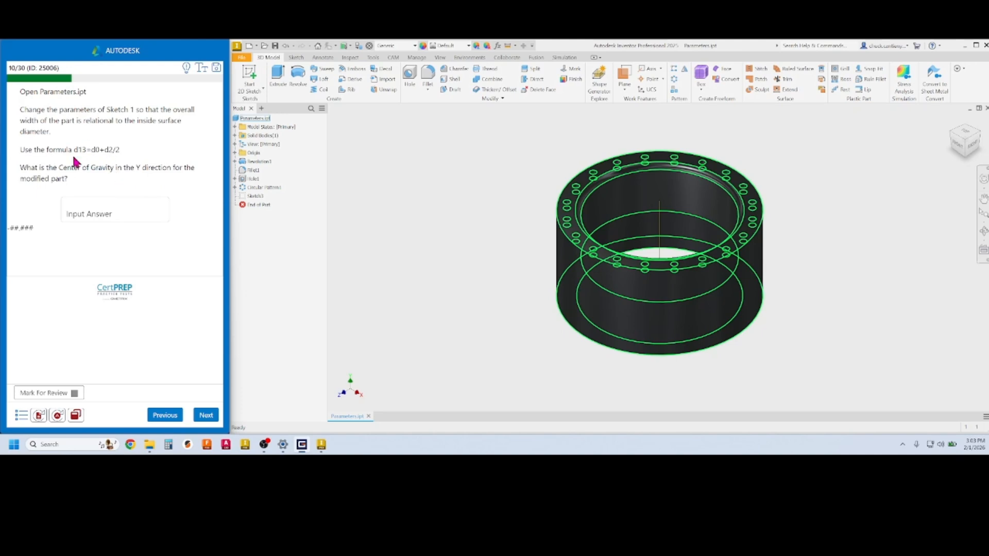
click(419, 205)
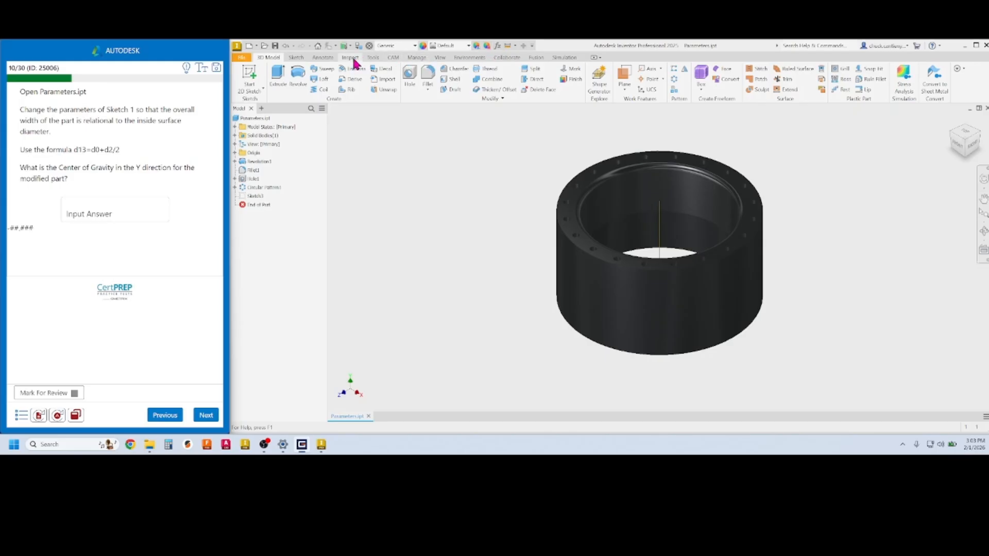
click(416, 59)
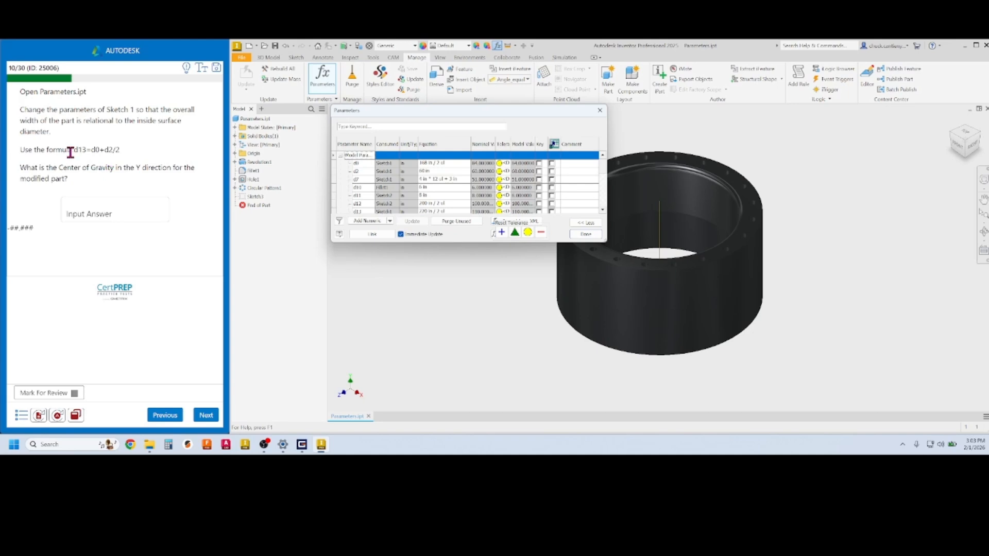
Copy d0+d2/2 from the question into Sketch1 parameter d13's equation and apply it
scroll(387, 193, down, 1)
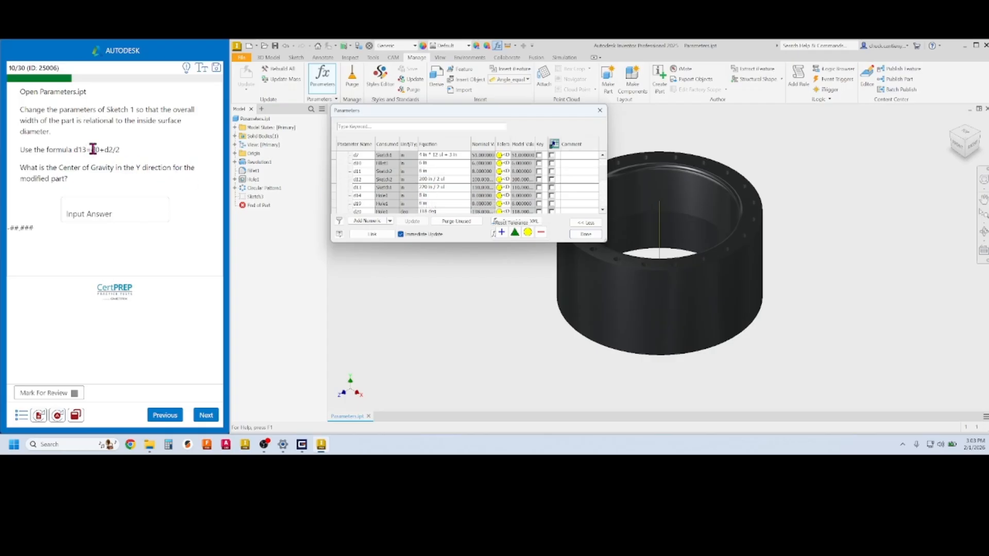
drag(91, 149, 107, 150)
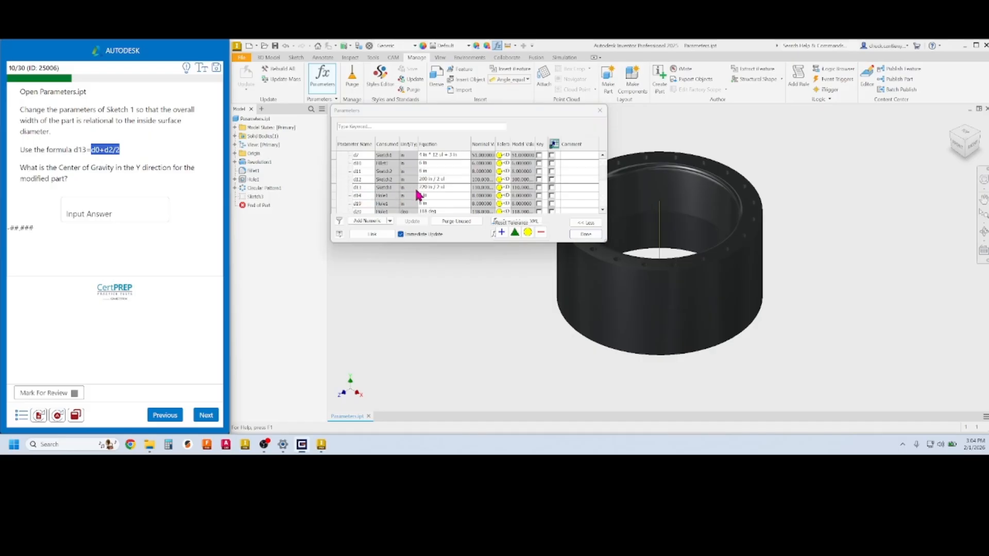
click(443, 189)
click(447, 187)
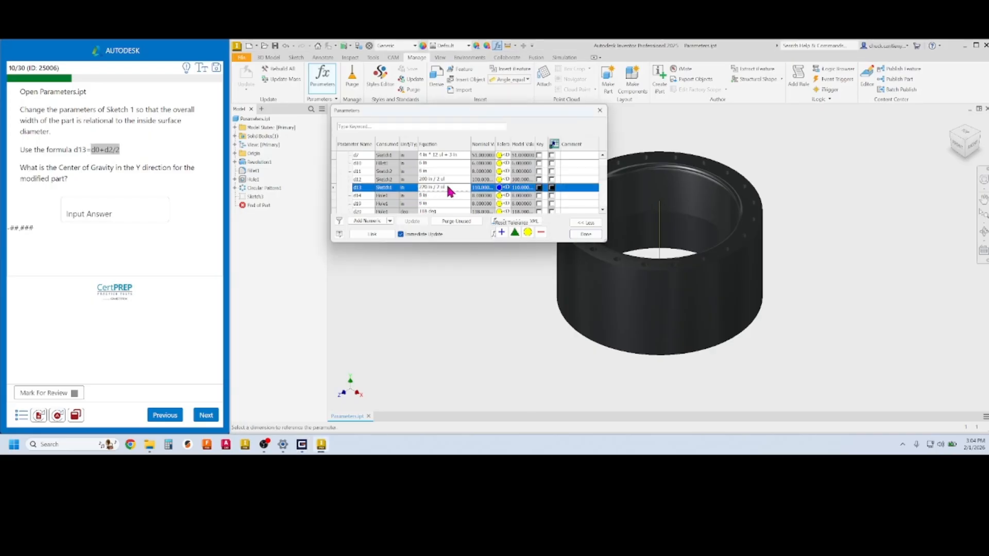
click(447, 186)
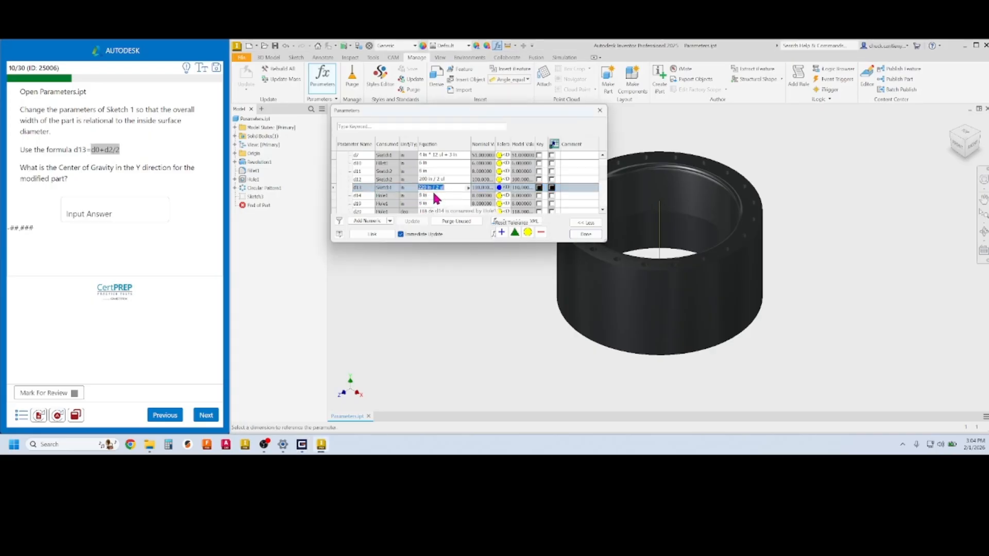
text(d0+d2/2)
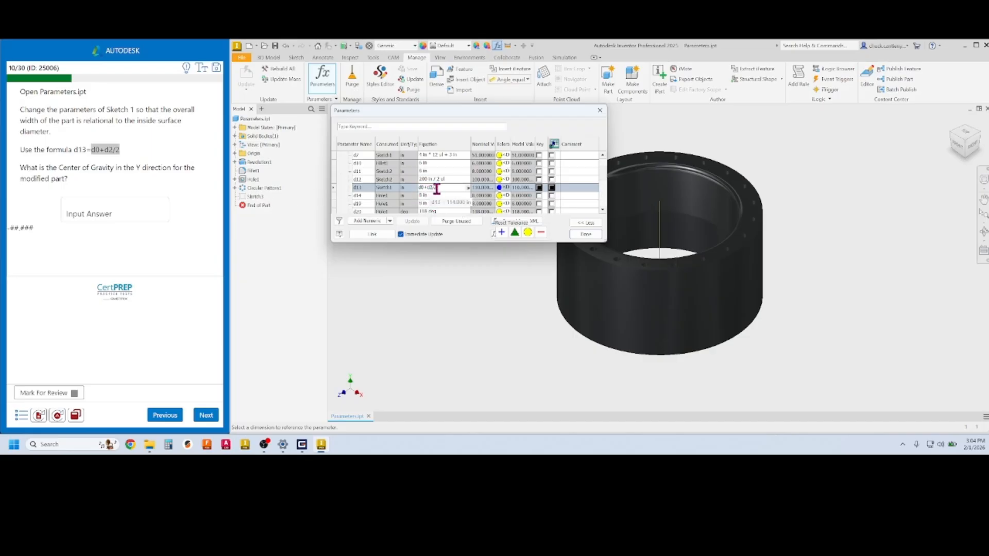
click(583, 235)
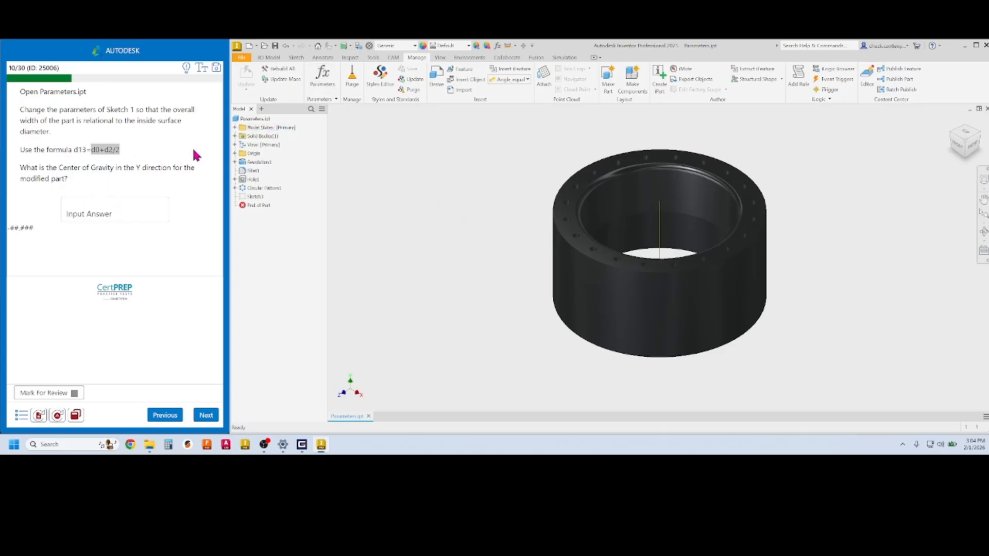
Calculate Parameters.ipt's physical properties in iProperties and copy the Y centre of gravity
right_click(264, 120)
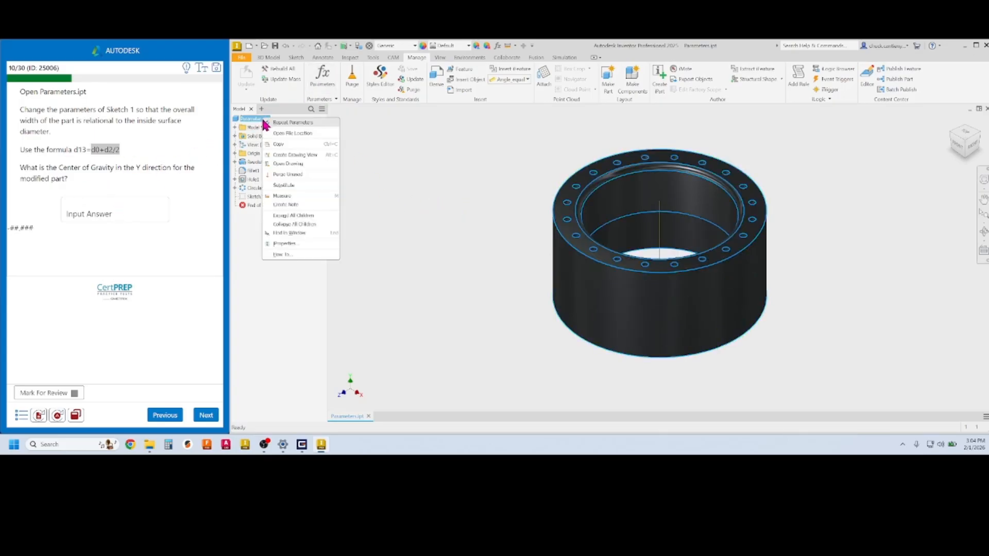
click(303, 244)
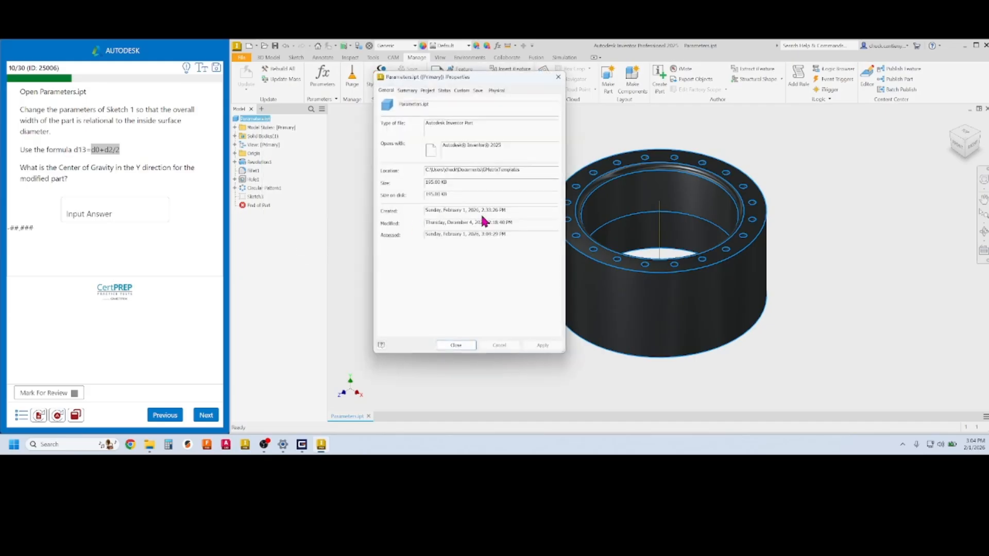
click(497, 91)
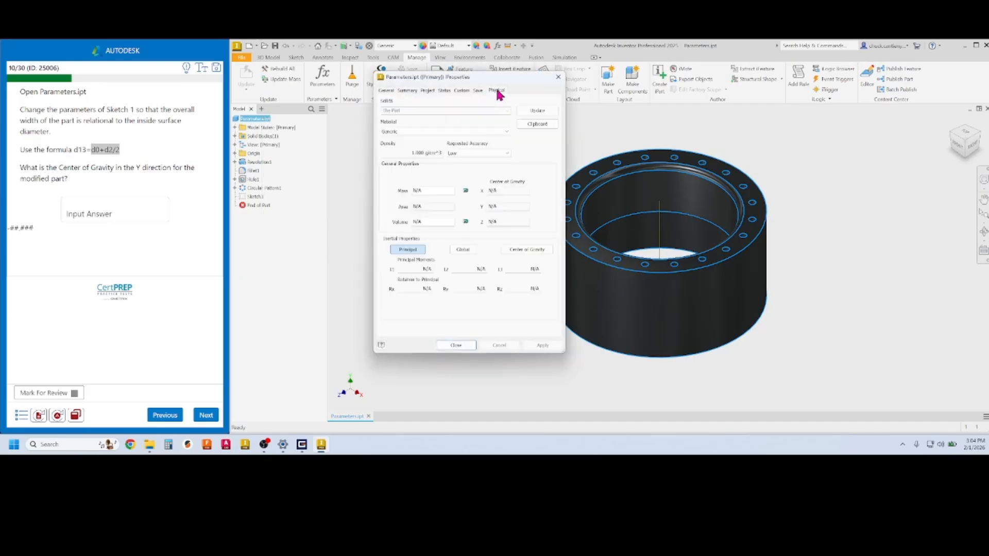
click(537, 111)
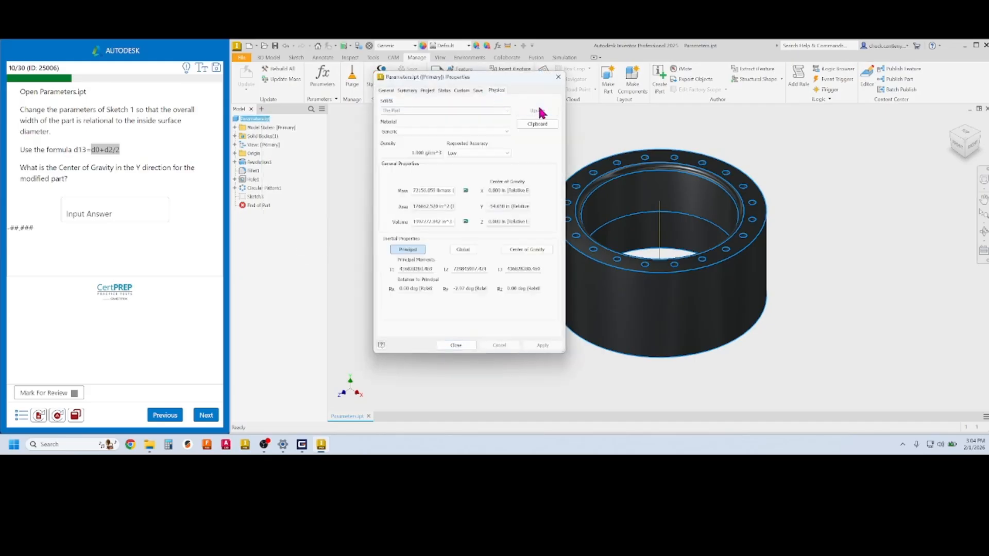
double_click(495, 206)
Submit -54.658 as the answer and advance to question 11
click(83, 215)
text(-54.658)
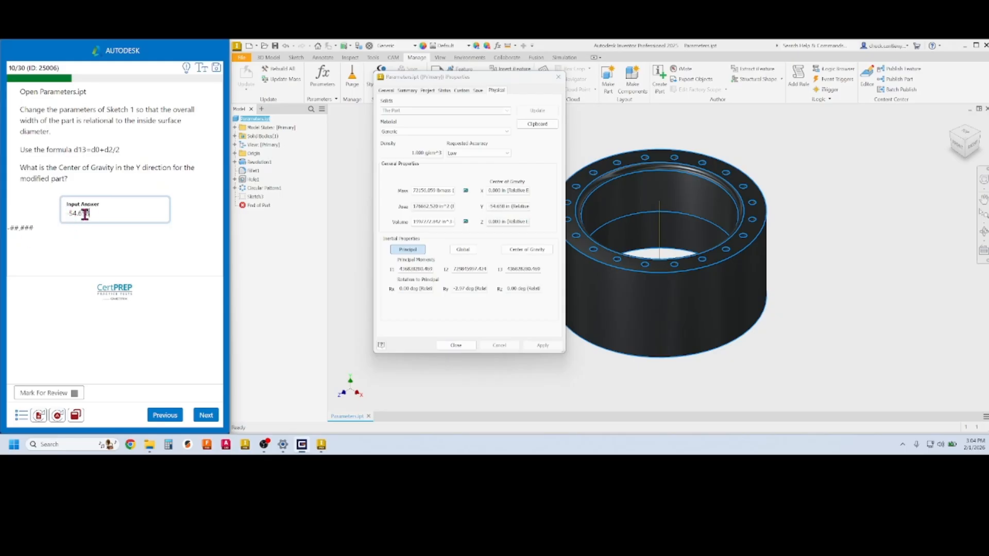
click(207, 416)
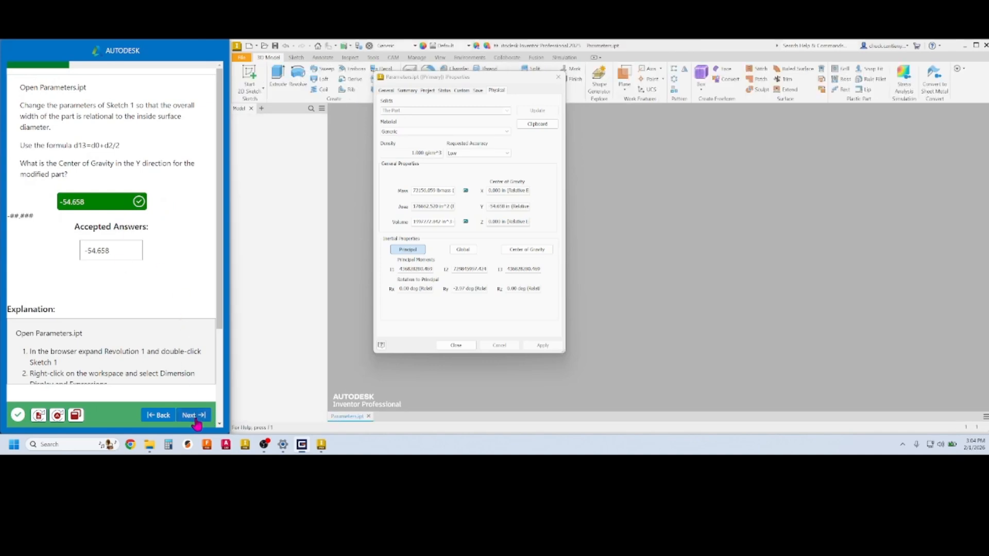
click(195, 416)
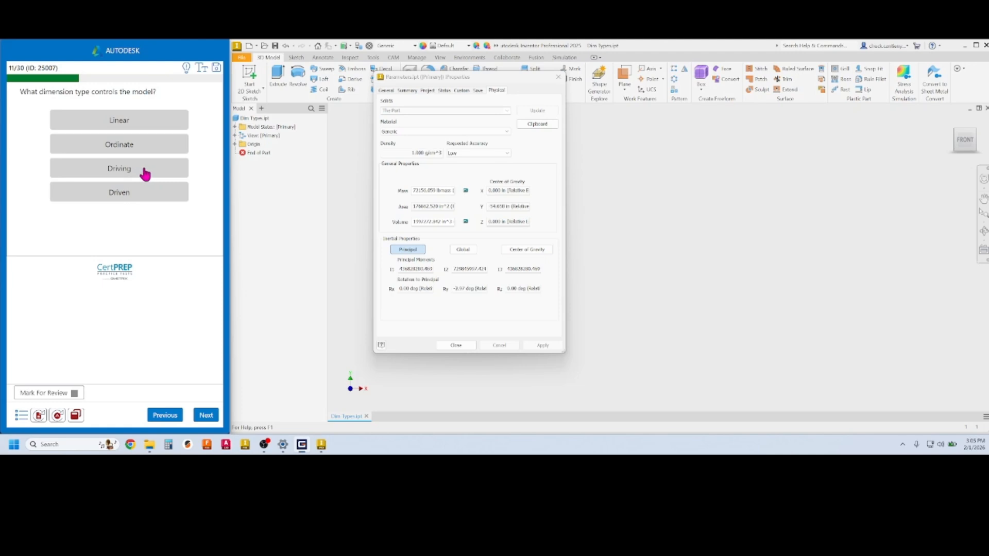
Answer question 11 with Driving, submit it, and close the part's iProperties
click(146, 174)
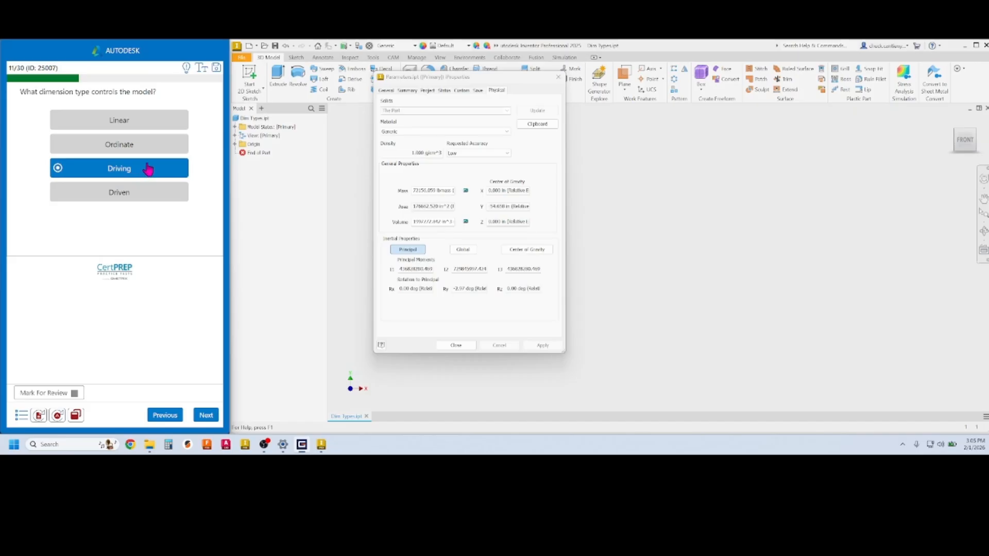
click(207, 416)
click(454, 345)
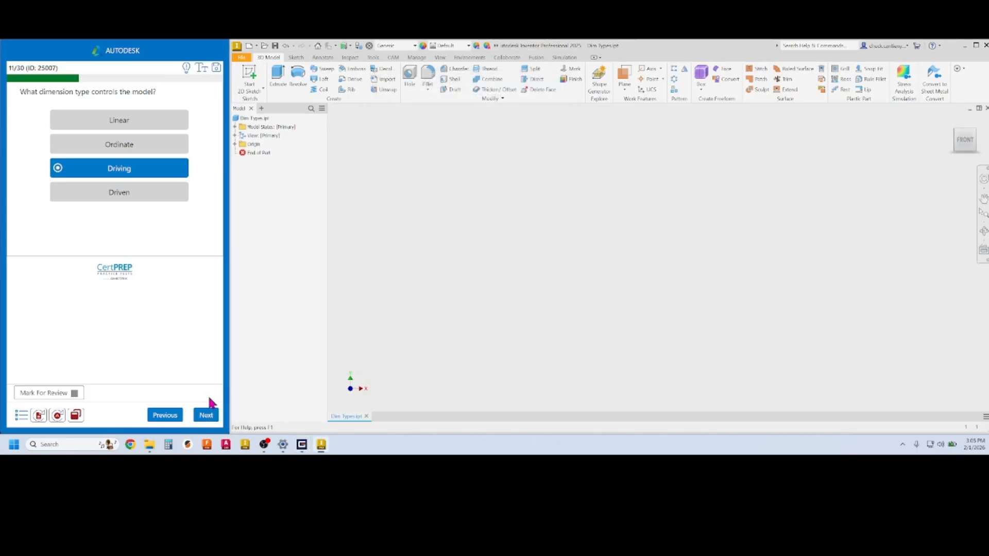
click(207, 415)
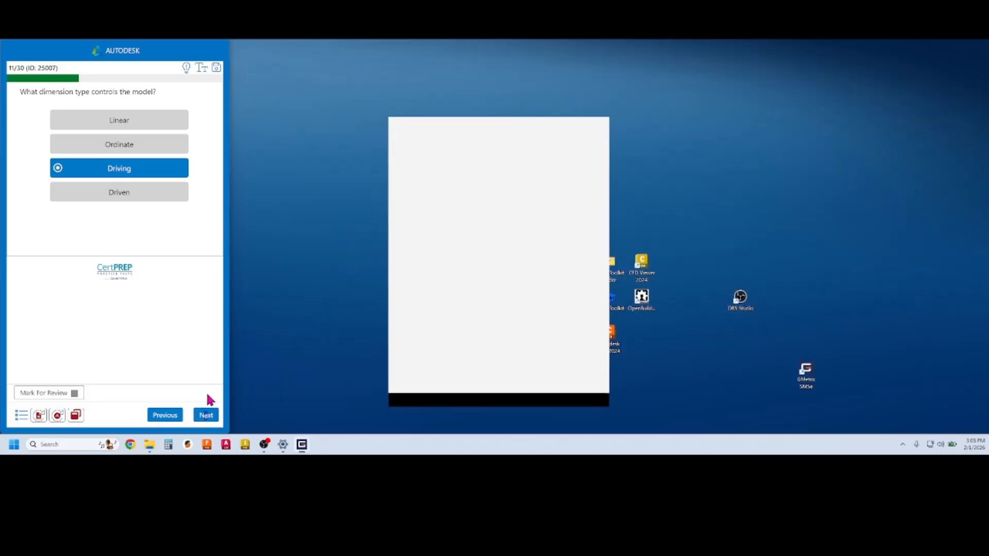
Dismiss Inventor's error report, close the CertPrep window, and launch GMetrix SMSe from search
click(598, 129)
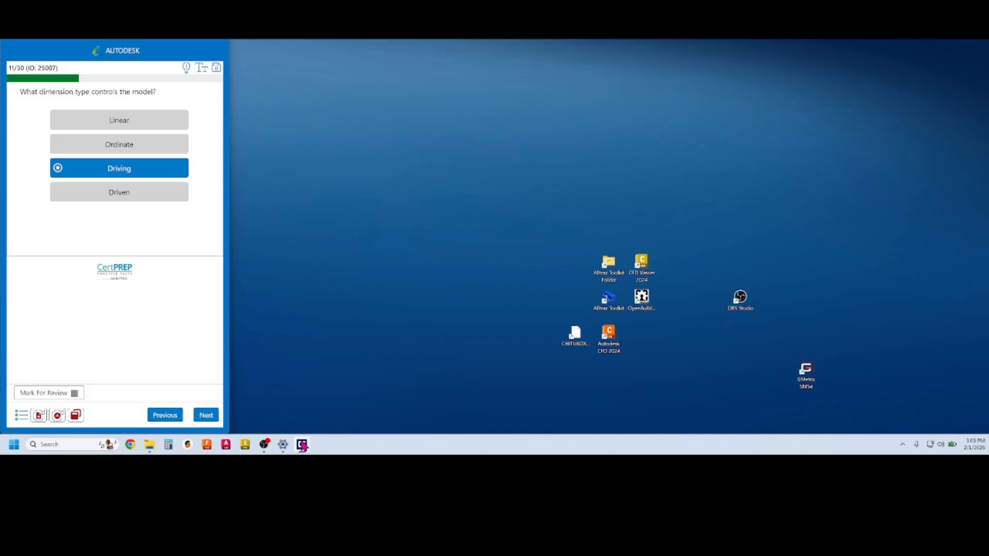
mouse_move(303, 446)
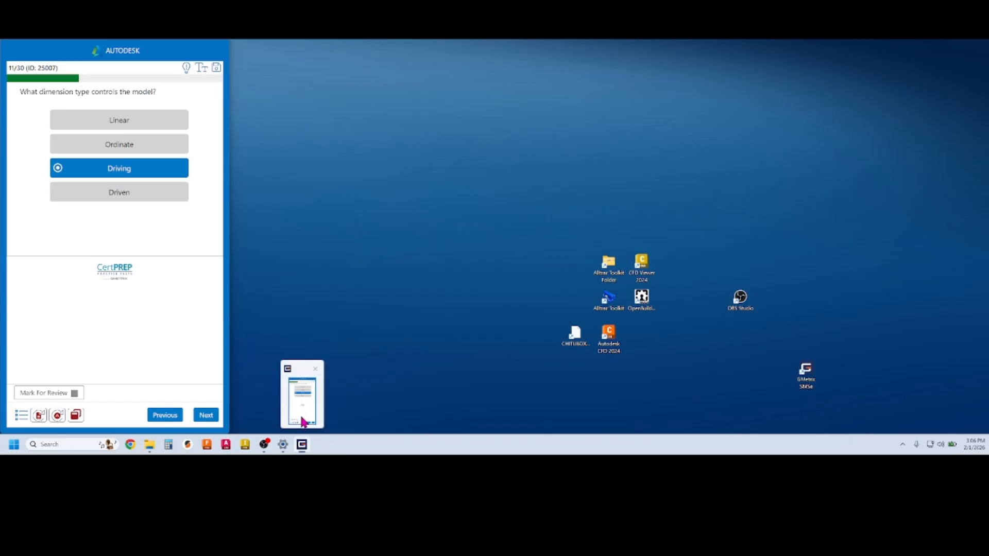
click(315, 369)
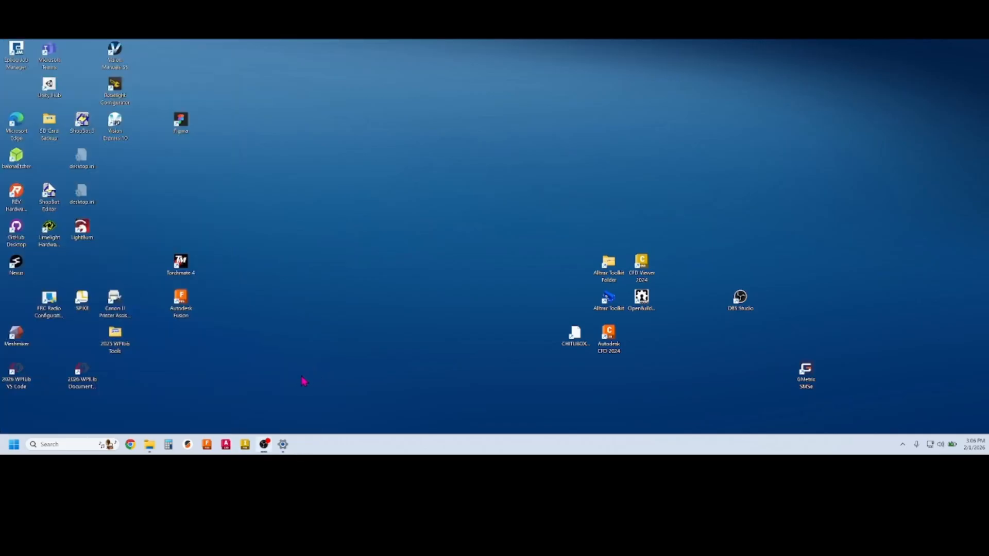
click(80, 444)
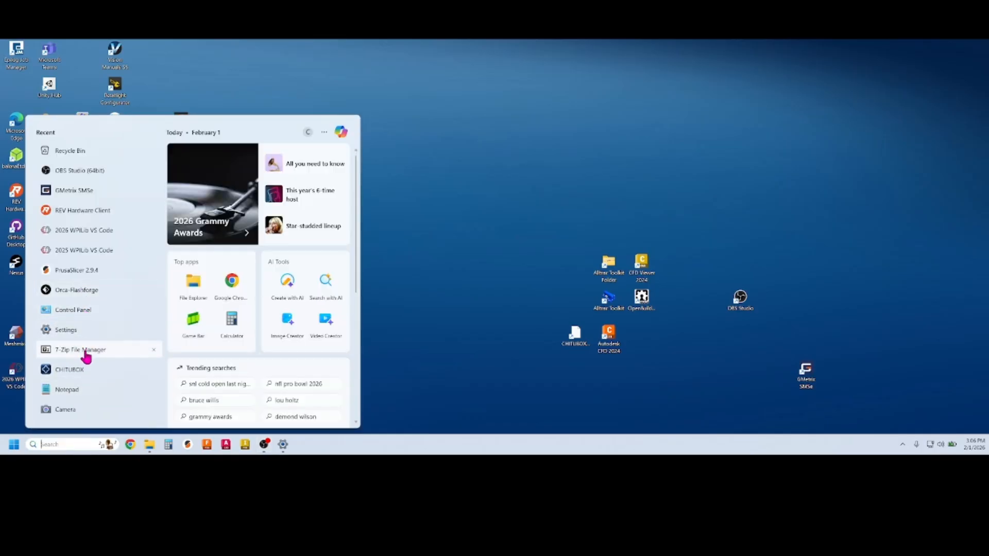
click(76, 191)
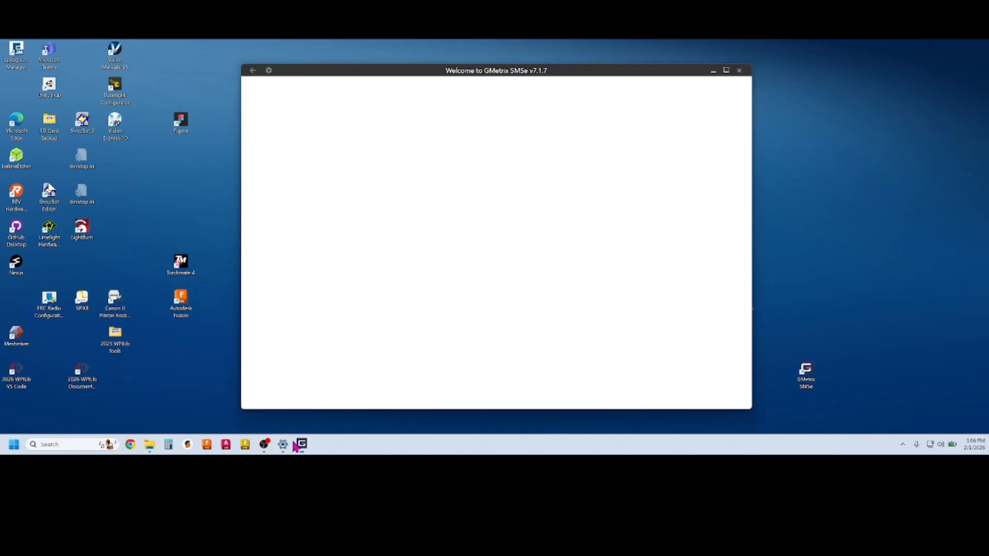
Enter the GMetrix account username and password and sign in
mouse_move(304, 438)
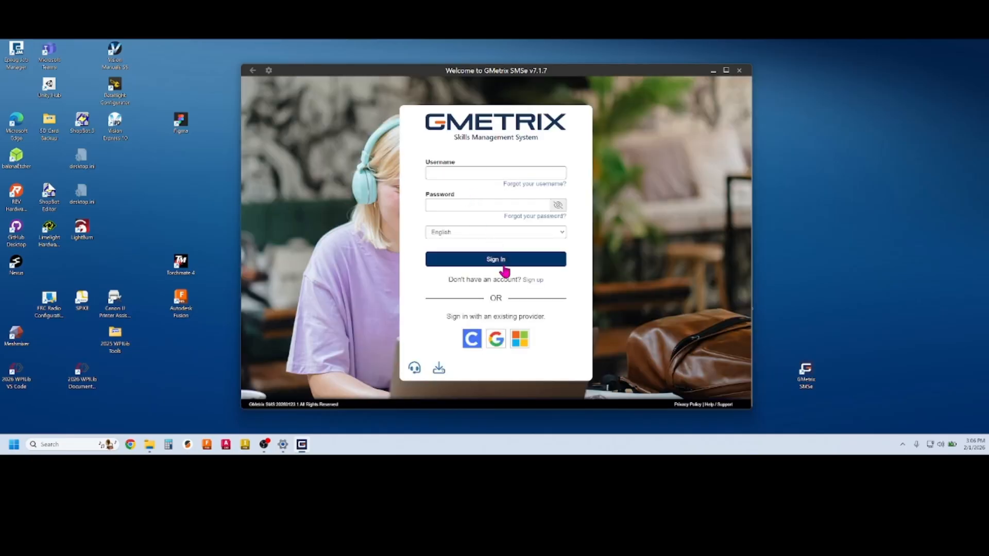
click(474, 172)
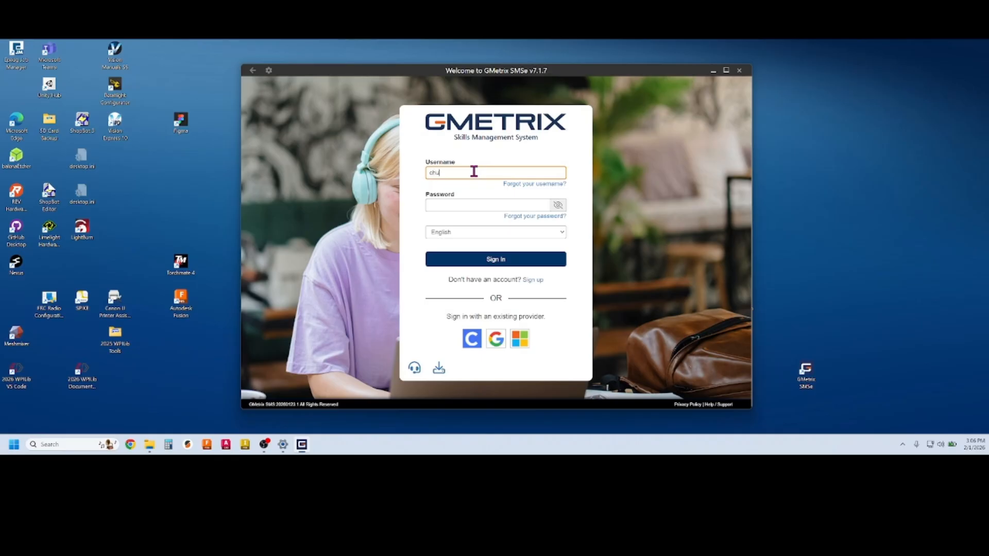
click(463, 205)
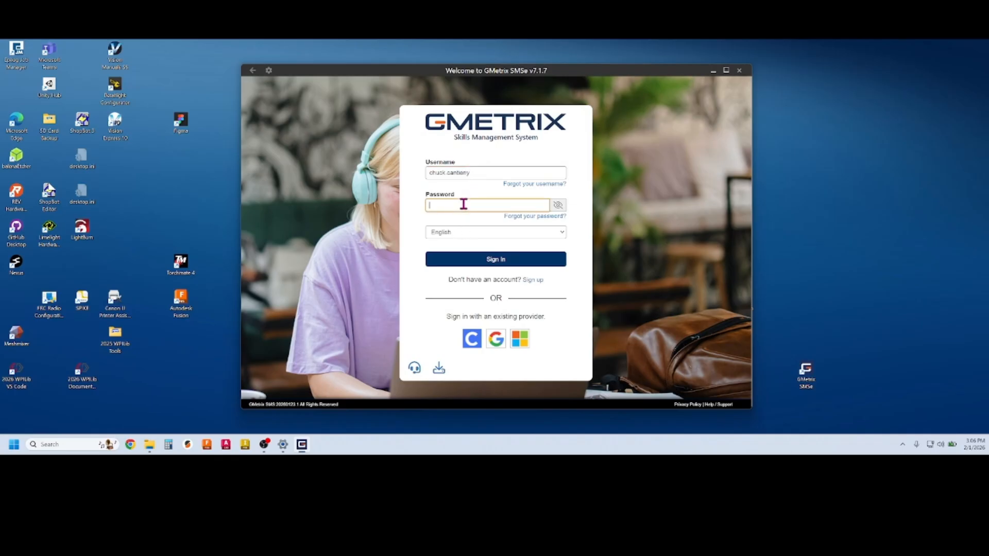
text(••••••••)
click(518, 261)
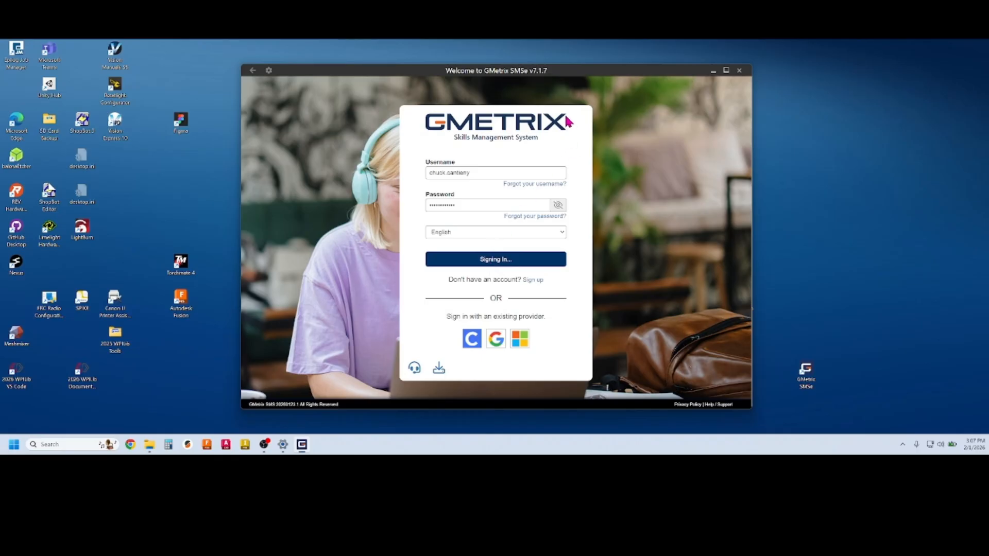
Retry the stalled GMetrix sign-in, then close the hung window
click(492, 174)
double_click(491, 173)
click(487, 205)
click(489, 265)
click(739, 71)
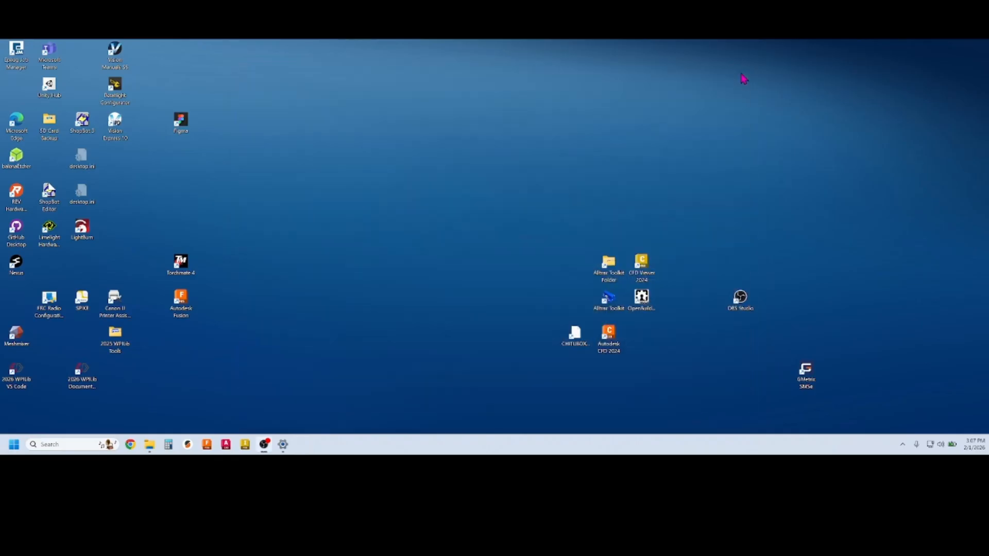
Relaunch GMetrix SMSe from Windows search and sign in with the account username and password
click(47, 444)
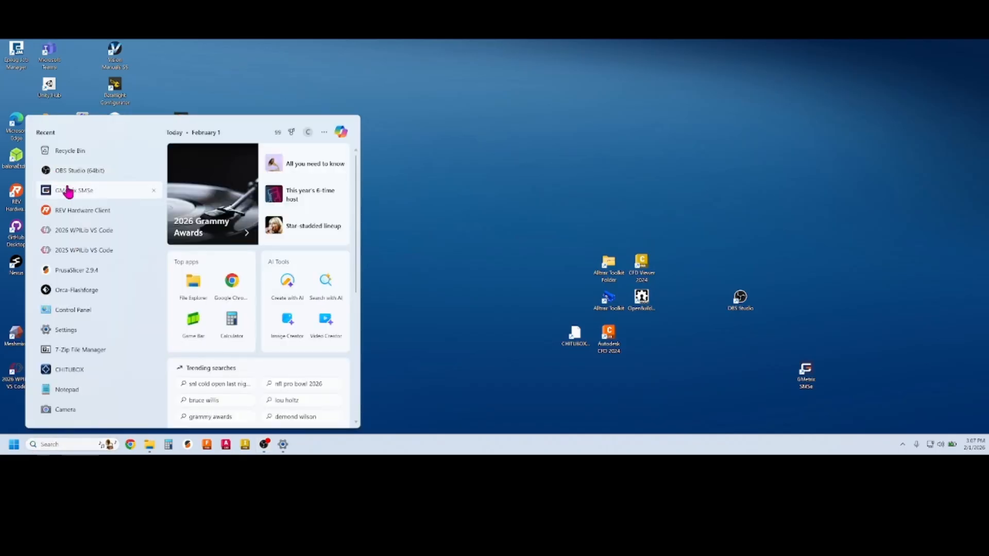
click(69, 191)
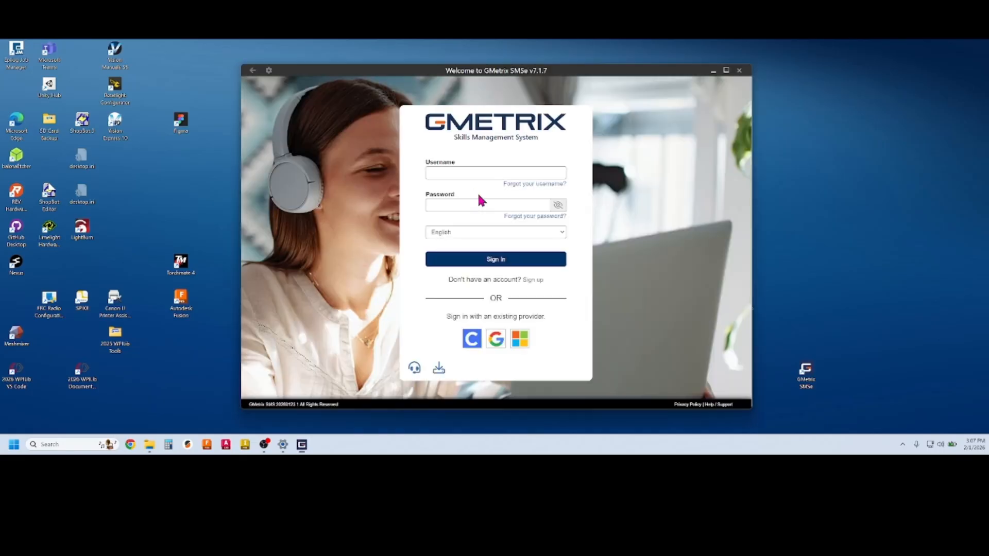
click(457, 174)
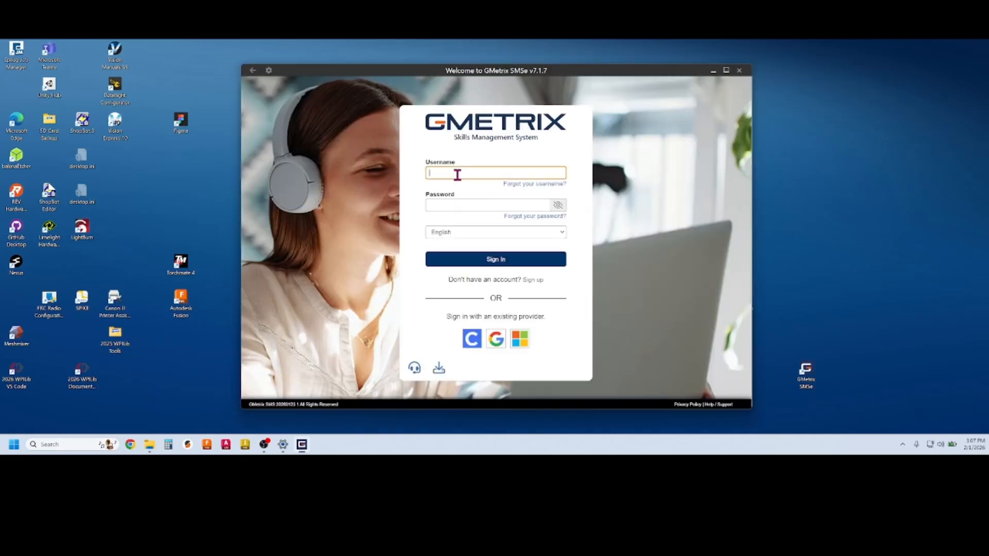
click(442, 205)
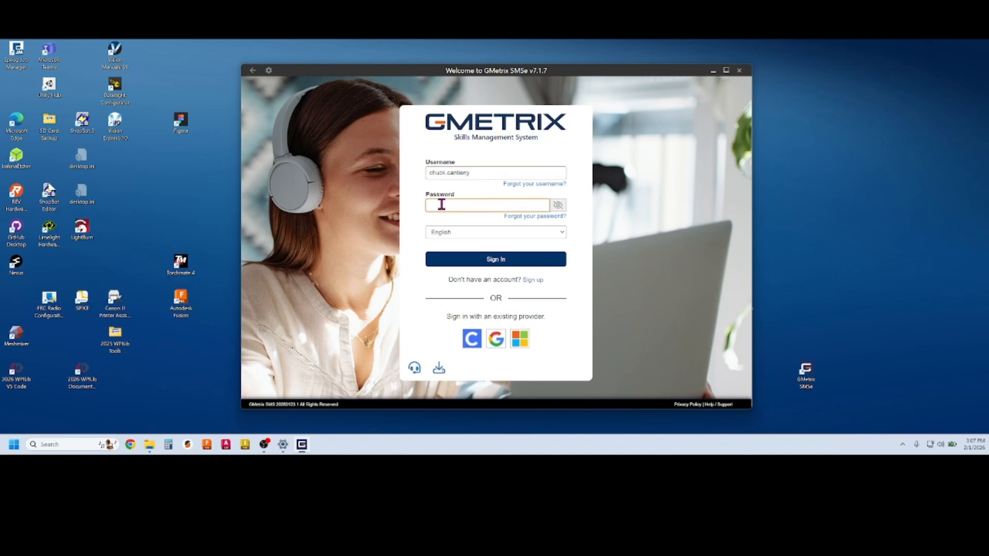
text(••••)
click(502, 262)
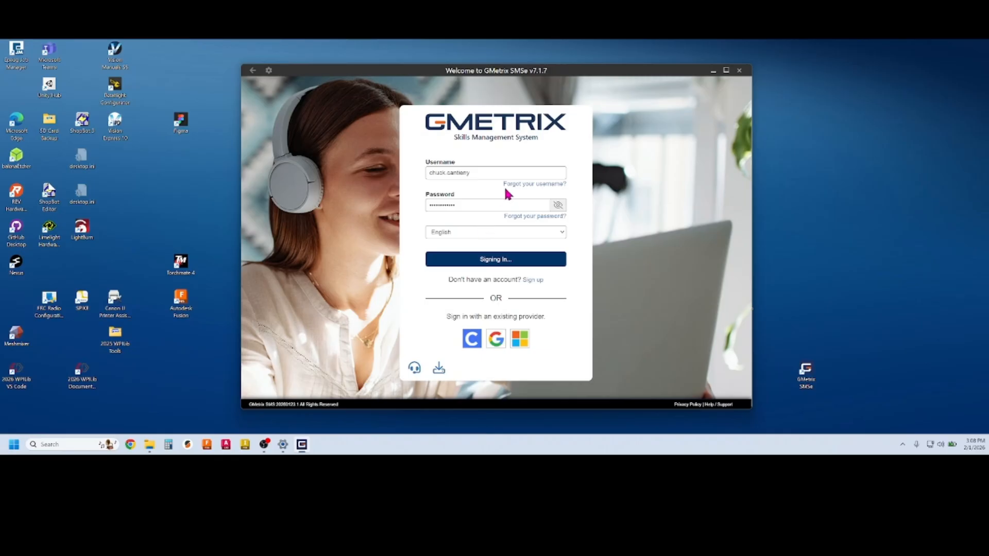
drag(566, 73, 555, 56)
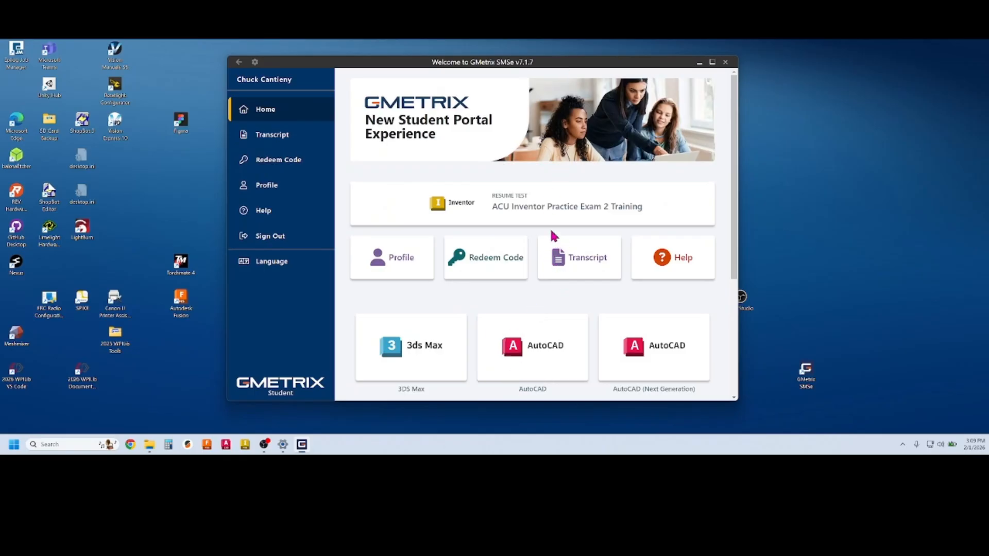
Resume the Inventor practice exam with Inventor 24 selected as the version
click(510, 203)
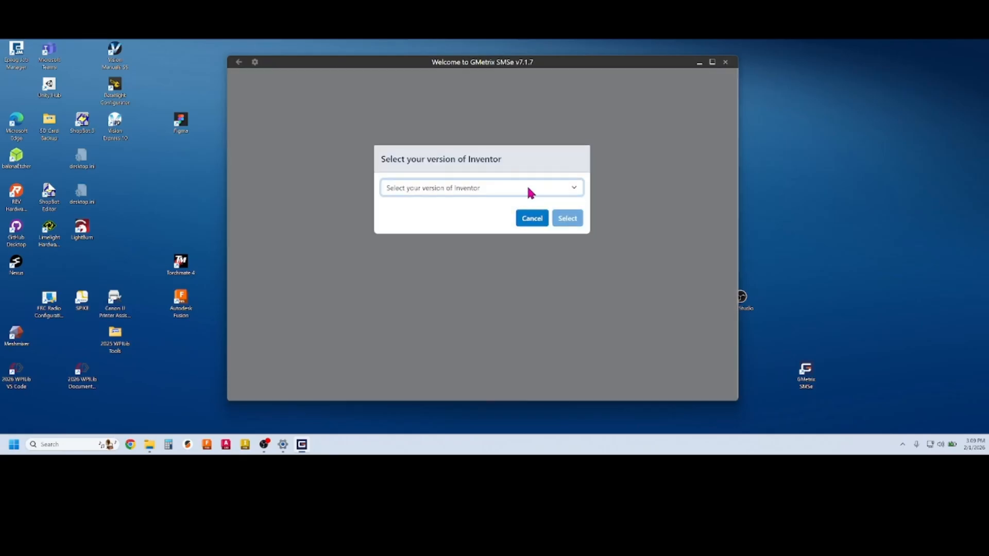
click(527, 188)
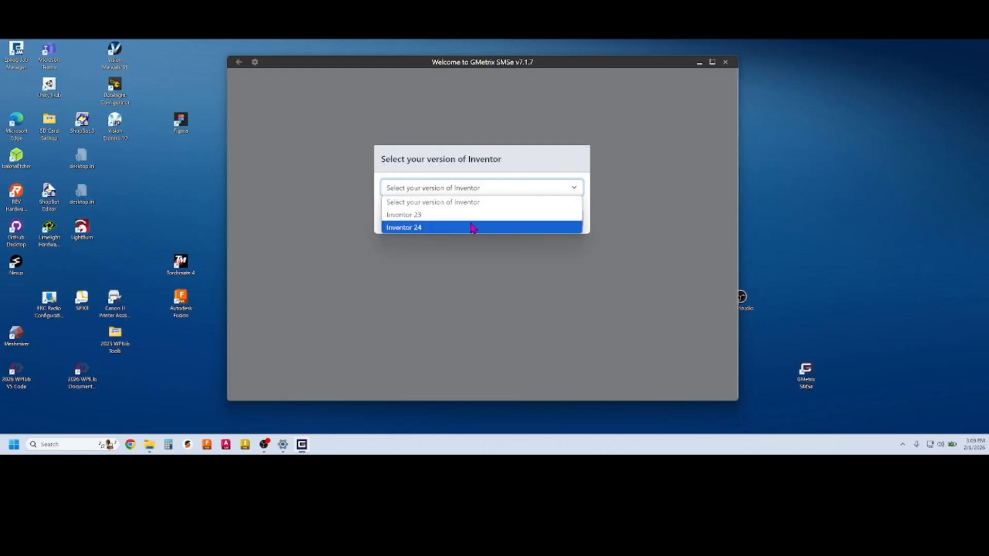
click(446, 233)
click(570, 221)
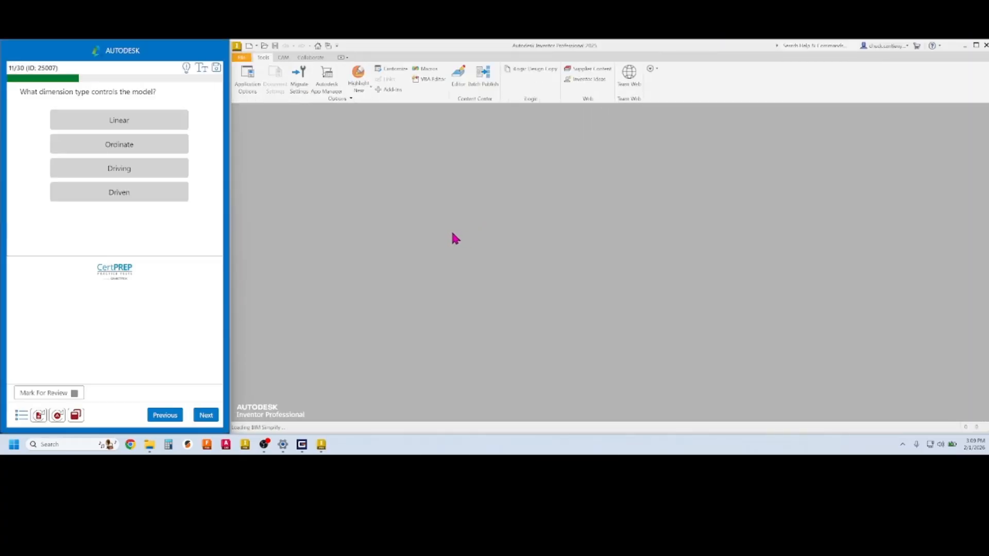
Answer question 11 with Driving again, check it, and advance to question 12
click(125, 174)
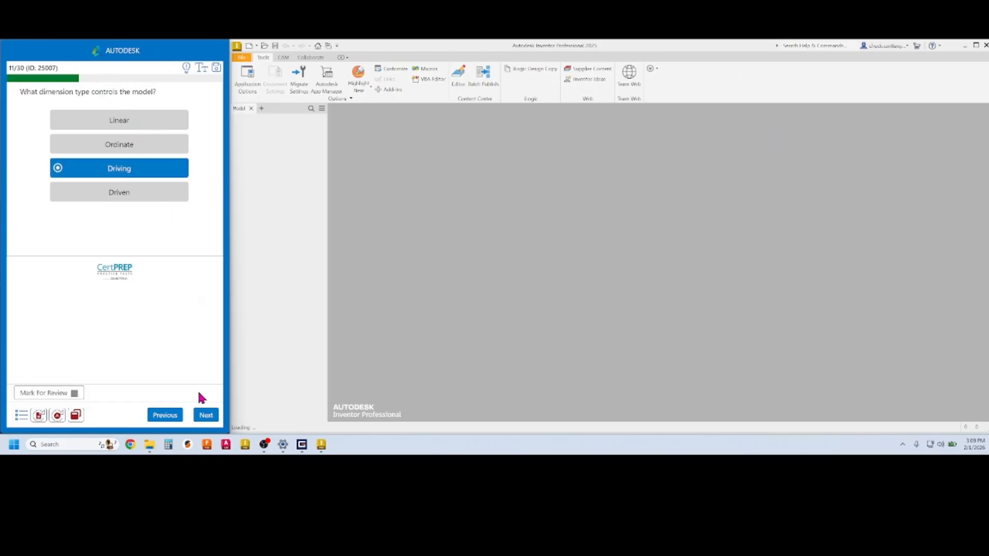
click(207, 415)
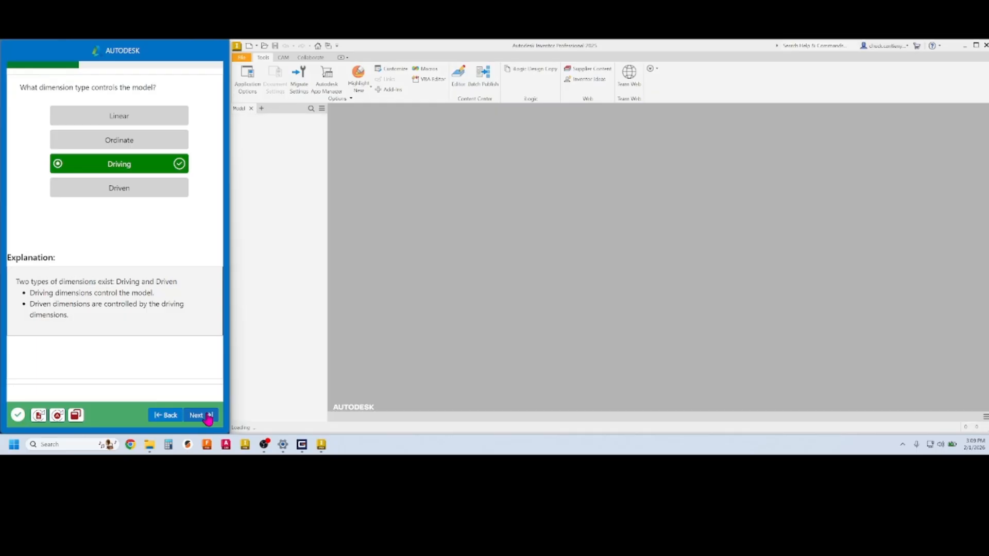
click(205, 416)
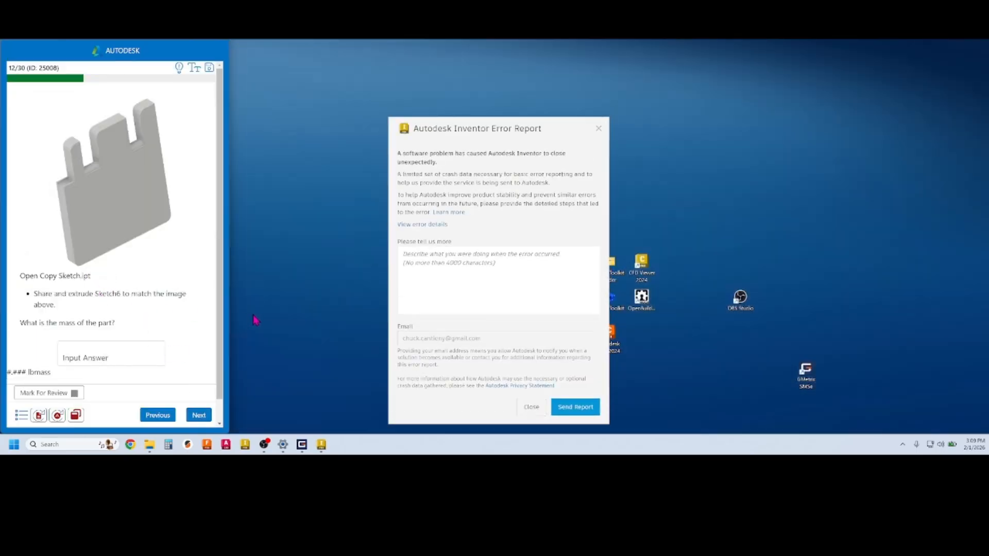
Dismiss the Inventor crash error report so Copy Sketch.ipt reopens
click(598, 128)
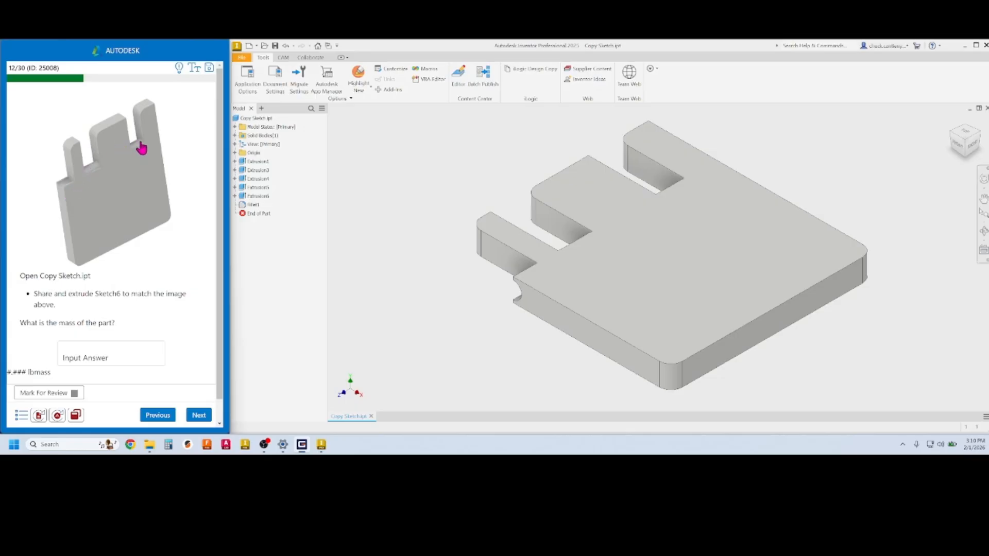
Expand Extrusion6 and share its Sketch6 in the part
middle_drag(471, 221, 452, 227)
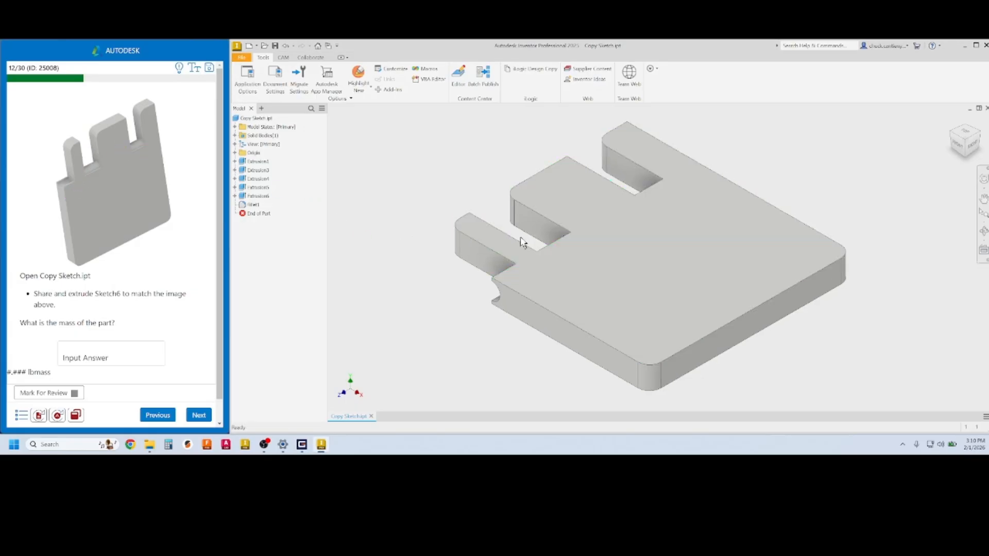
shift+middle_drag(558, 221, 485, 249)
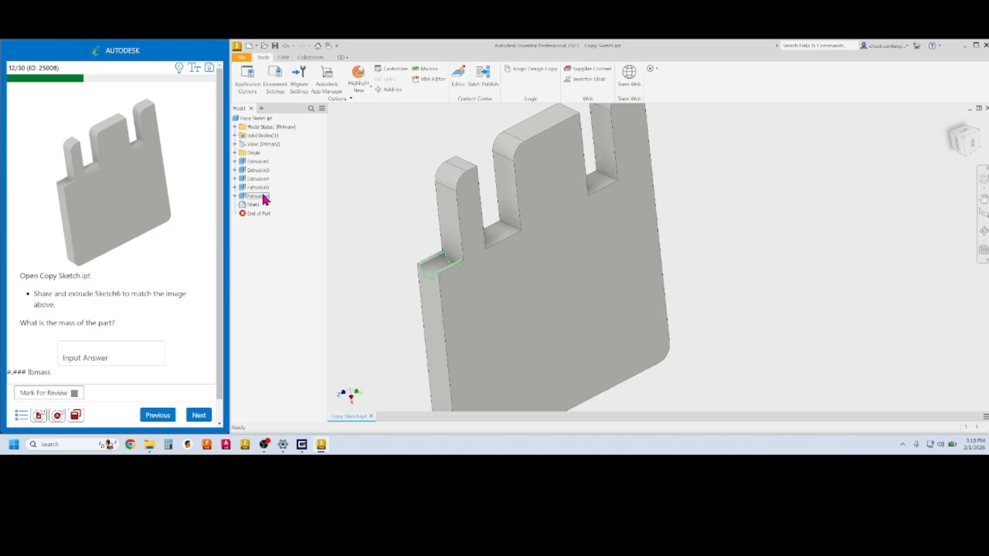
click(235, 195)
right_click(253, 207)
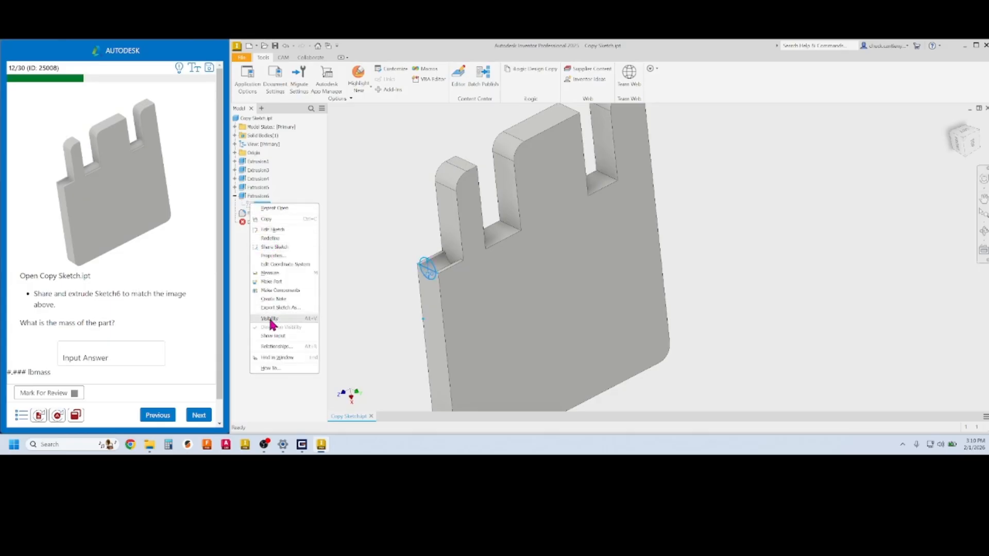
click(274, 248)
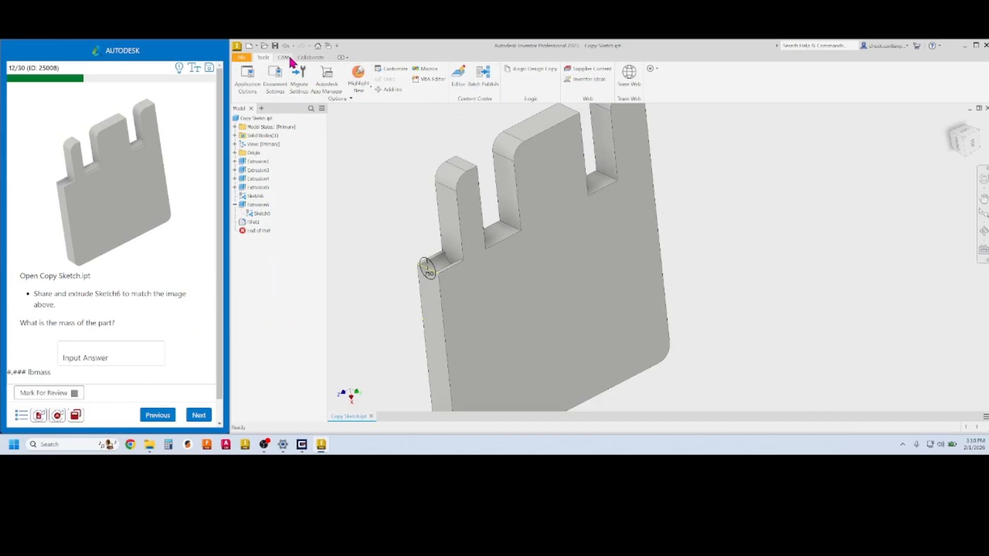
Reset the practice file to its original state and share Sketch6 again from Extrusion6
click(39, 416)
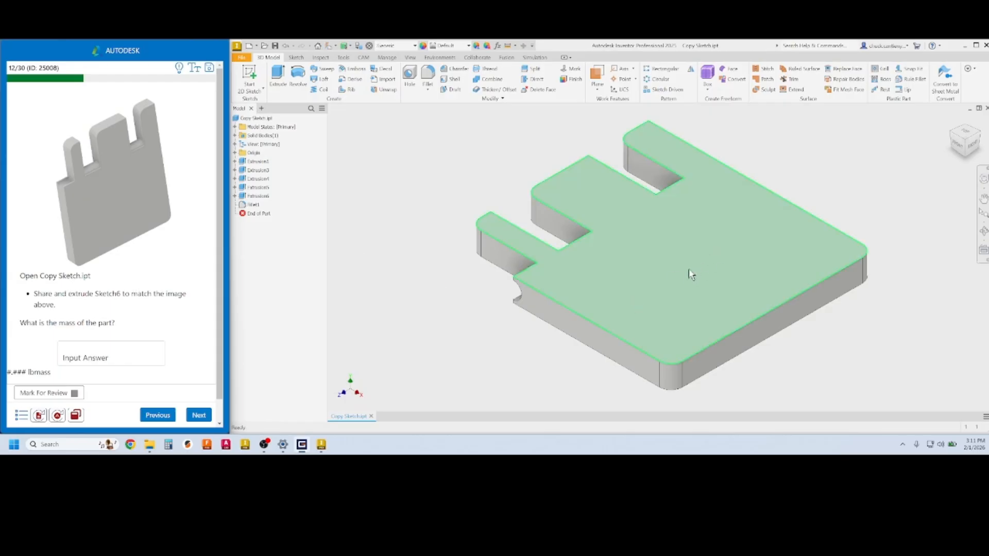
mouse_move(596, 253)
shift+middle_down()
mouse_move(592, 265)
mouse_move(702, 300)
mouse_move(662, 259)
mouse_move(680, 252)
mouse_move(687, 278)
shift+middle_up()
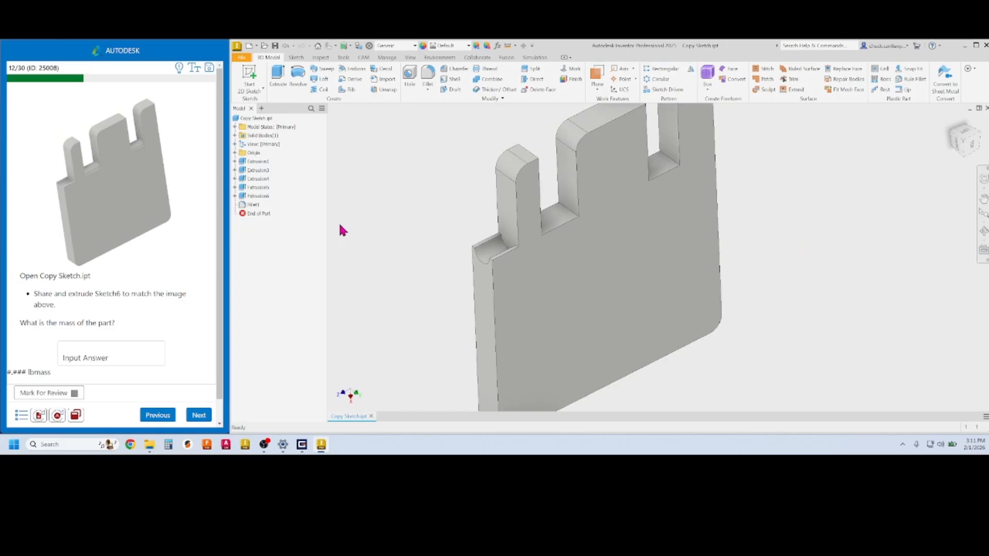
click(235, 197)
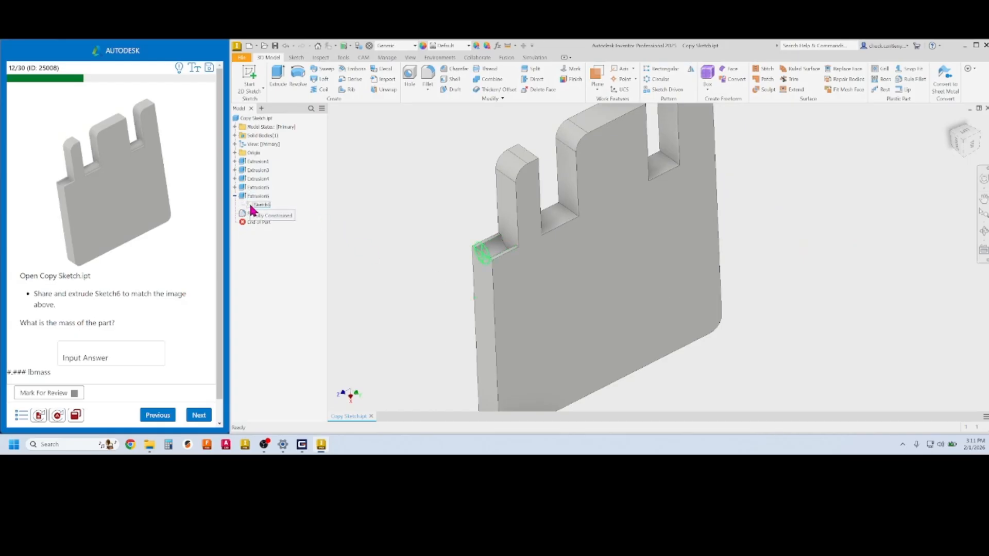
right_click(253, 208)
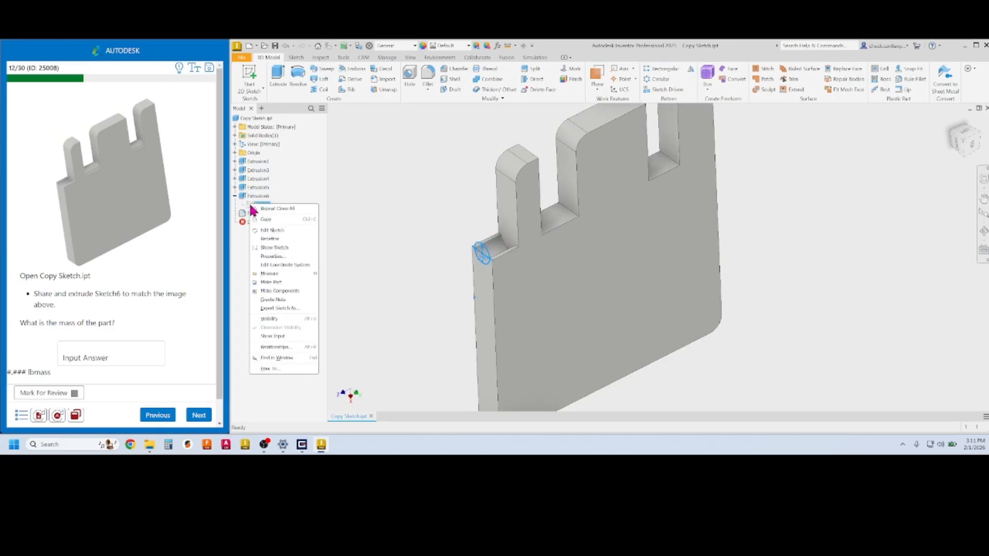
click(274, 248)
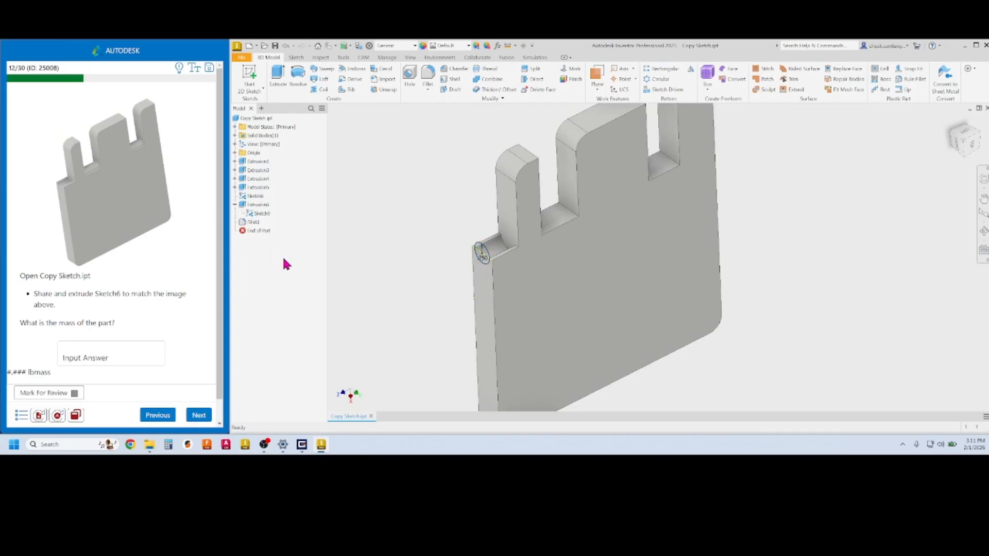
click(278, 74)
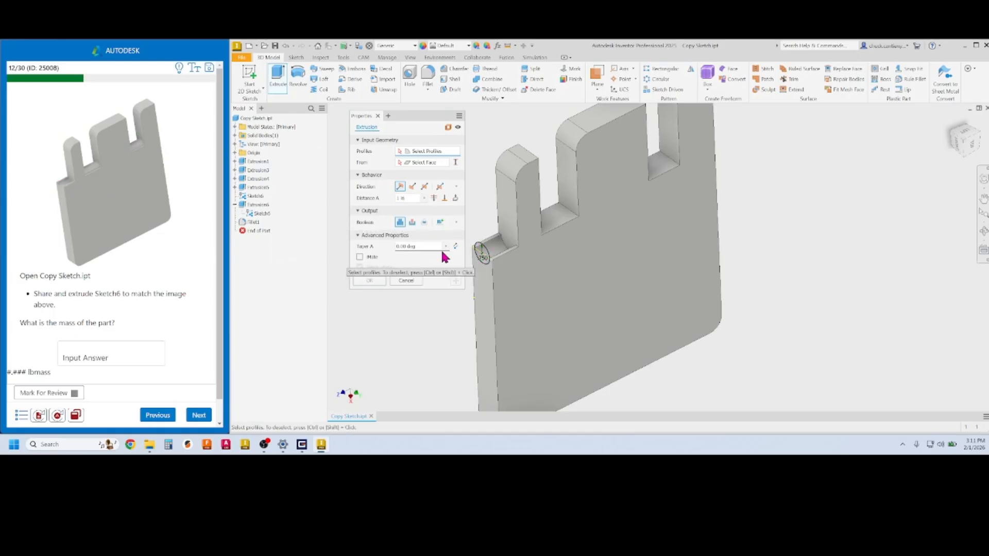
Pick the shared Sketch6 circle as the new extrusion's profile
scroll(481, 256, up, 3)
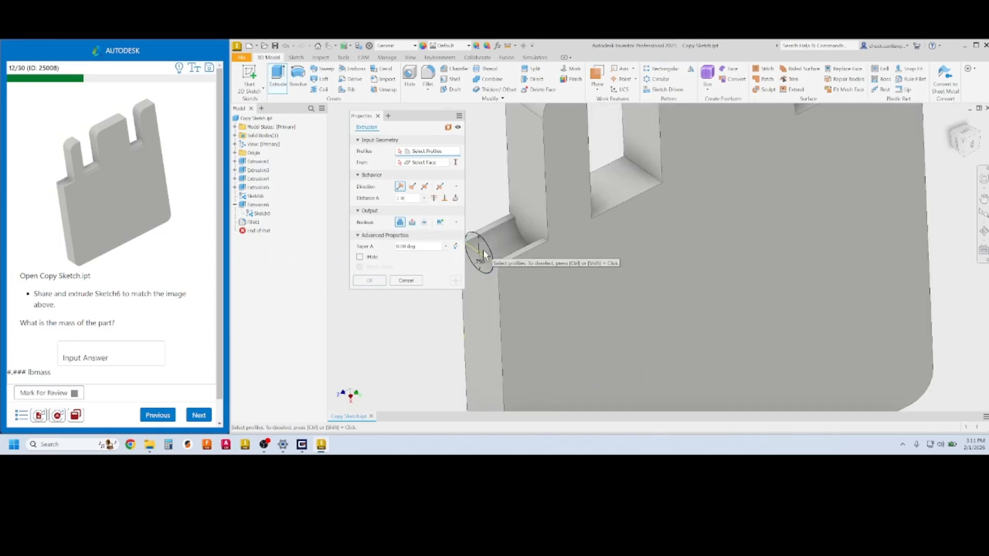
click(482, 254)
scroll(513, 247, down, 3)
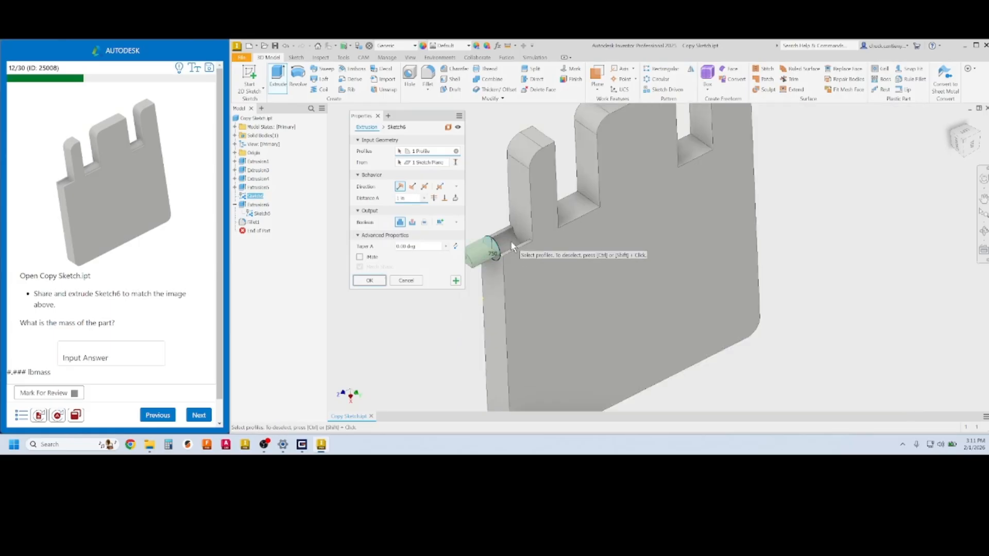
scroll(512, 247, down, 2)
scroll(510, 242, up, 3)
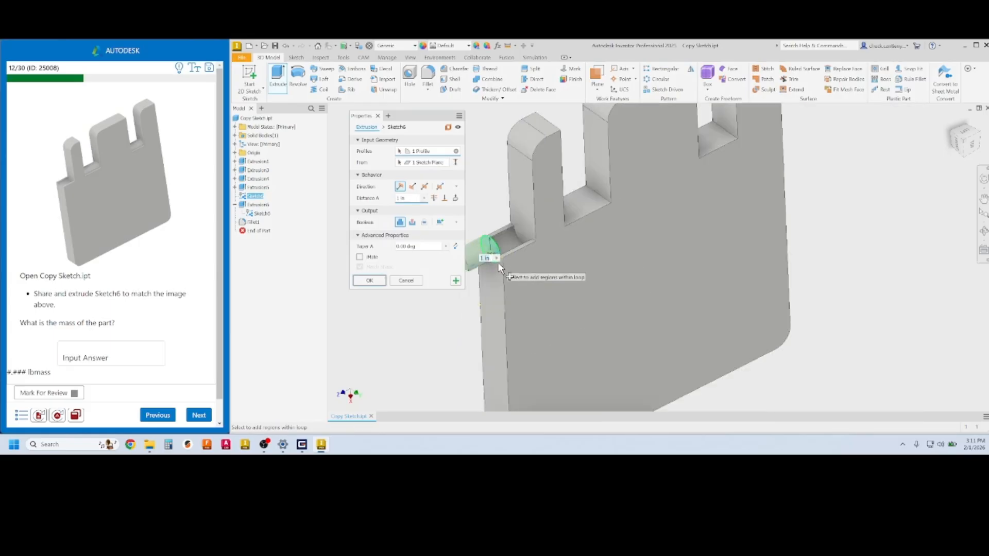
scroll(501, 268, up, 2)
scroll(558, 195, down, 1)
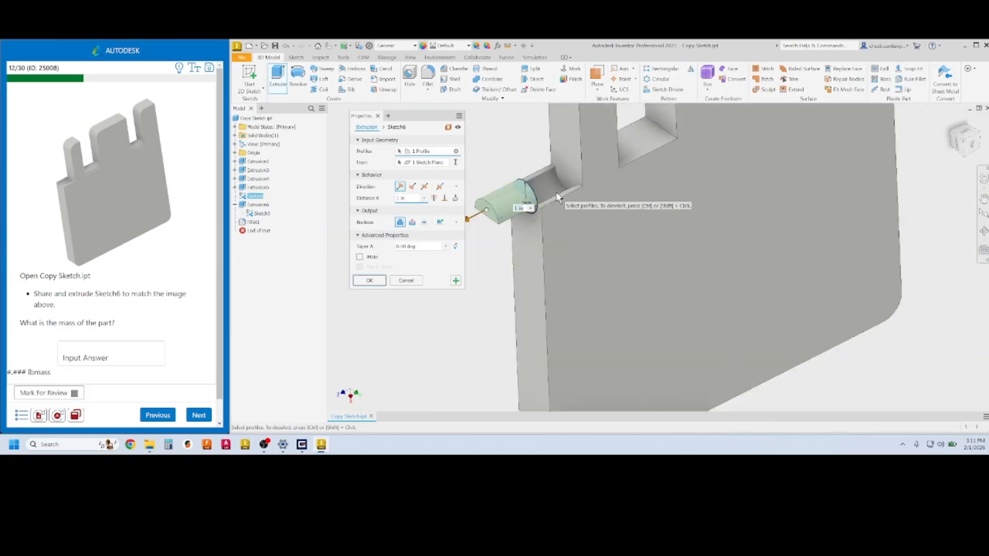
scroll(539, 227, down, 3)
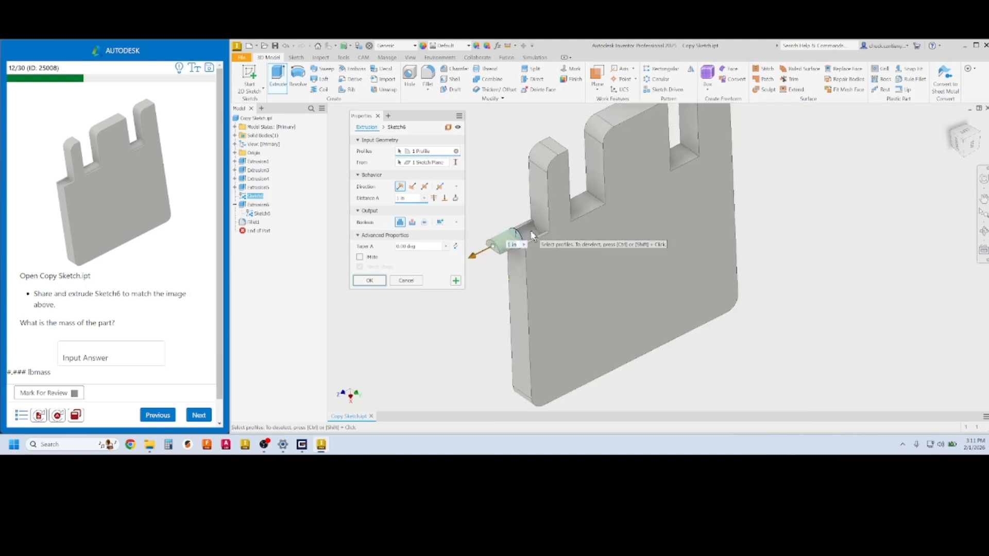
scroll(516, 254, up, 3)
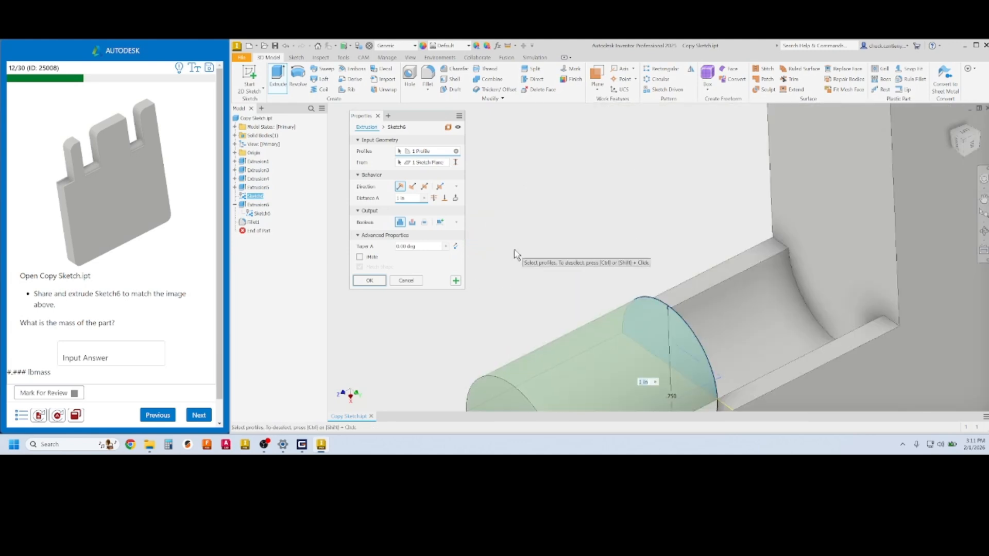
middle_drag(713, 407, 694, 237)
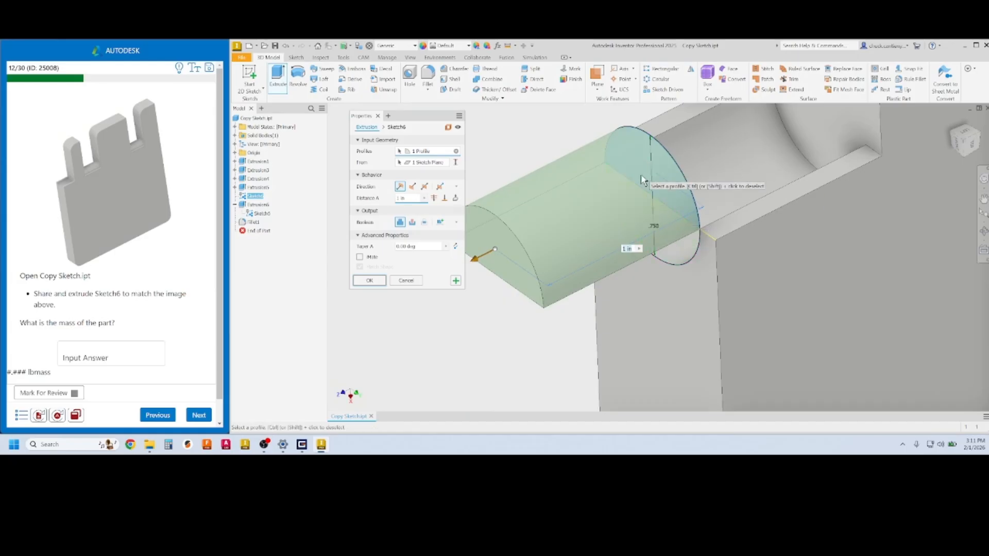
scroll(569, 225, down, 5)
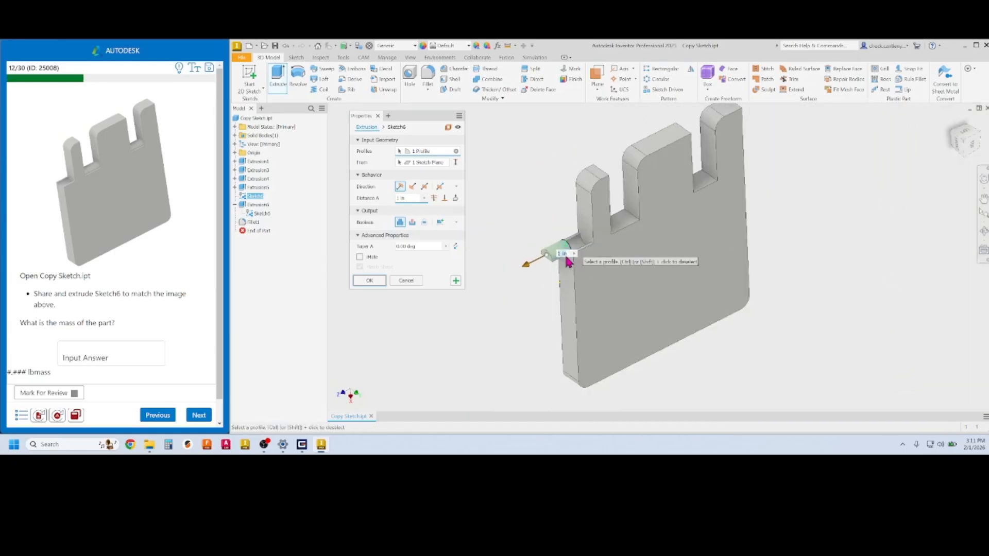
middle_drag(562, 212, 536, 219)
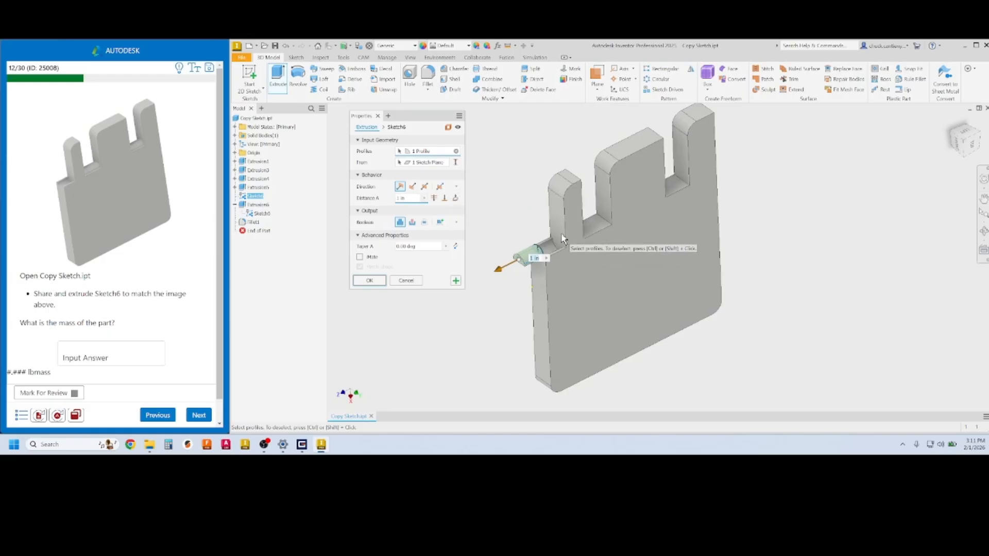
Extrude from the near tab's face to the far tab's inner face, creating Extrusion7
click(445, 198)
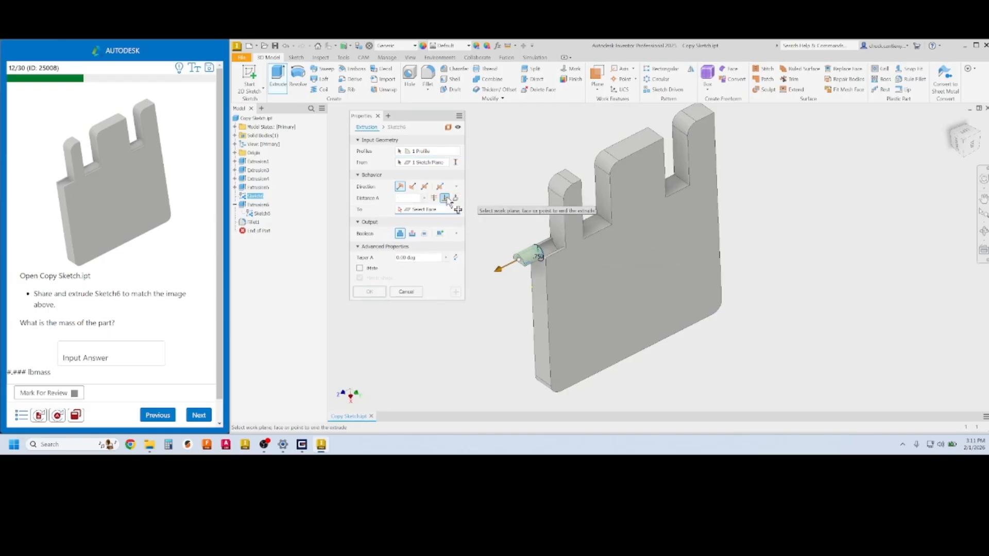
click(683, 172)
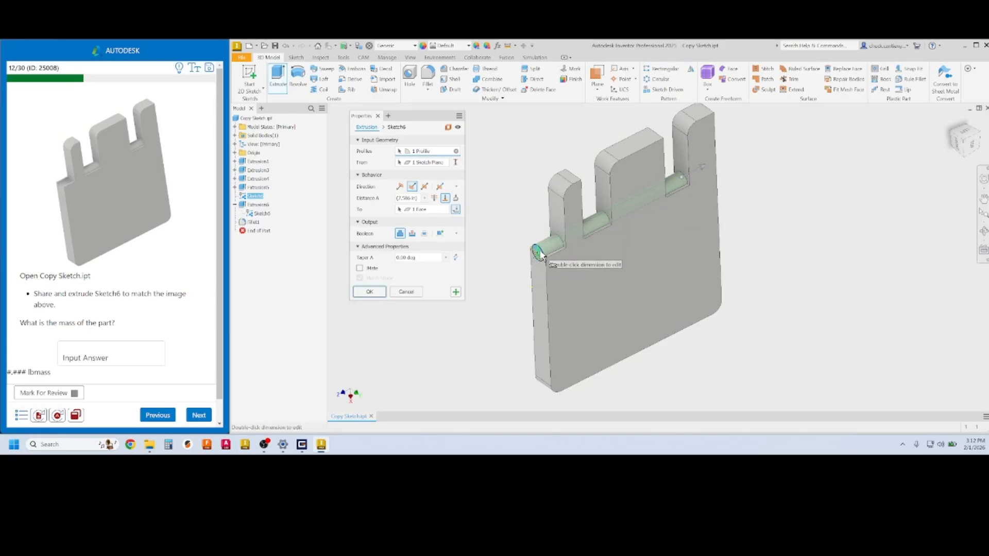
scroll(539, 253, down, 2)
scroll(539, 253, up, 6)
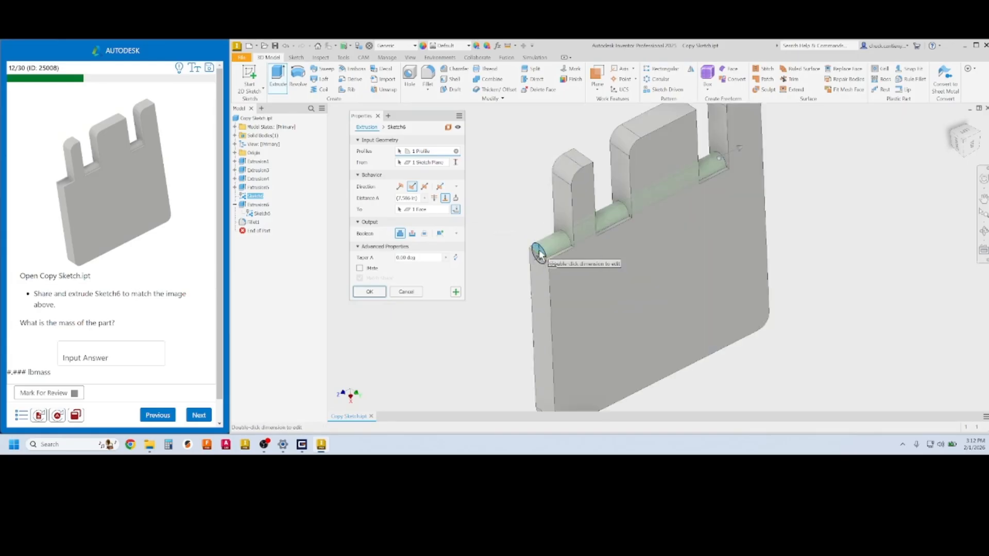
middle_drag(618, 265, 596, 333)
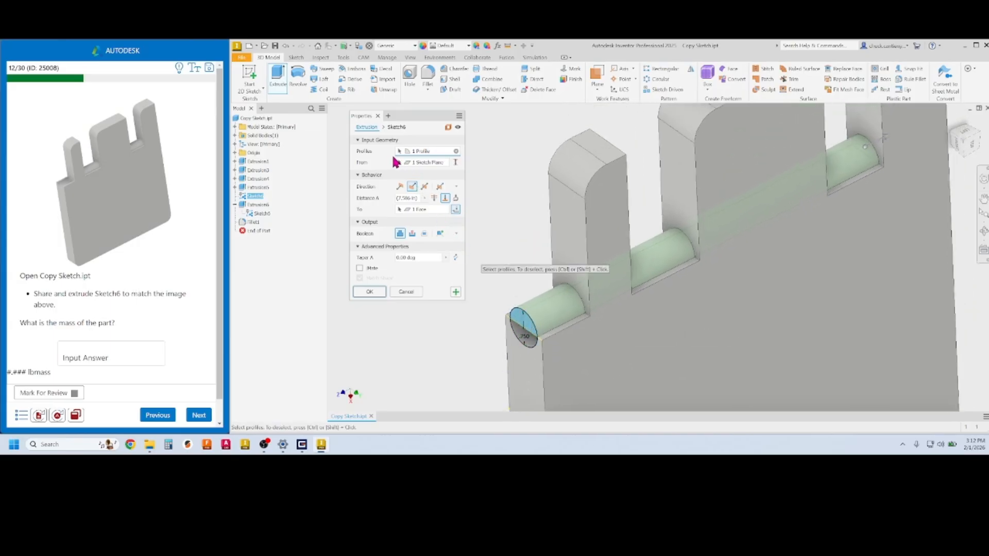
click(428, 164)
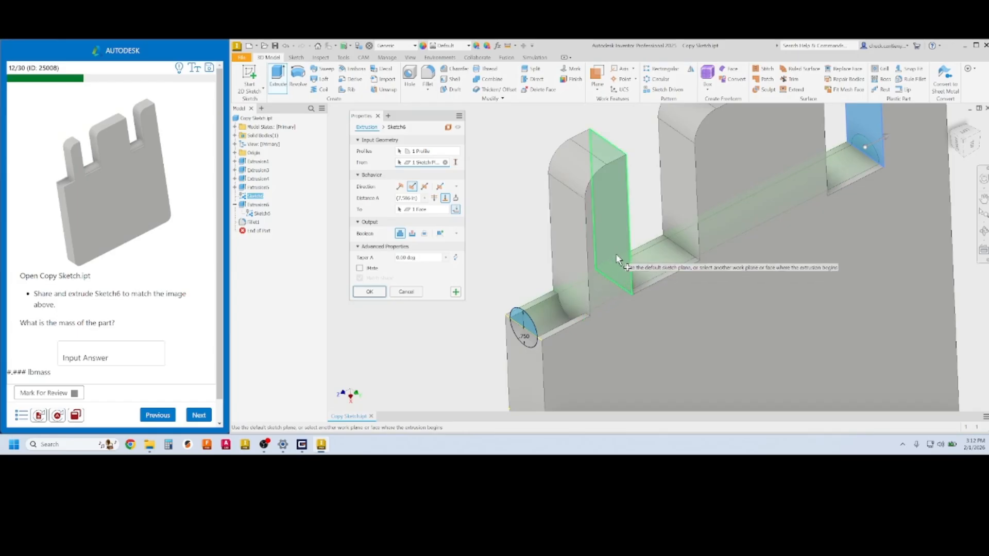
click(614, 250)
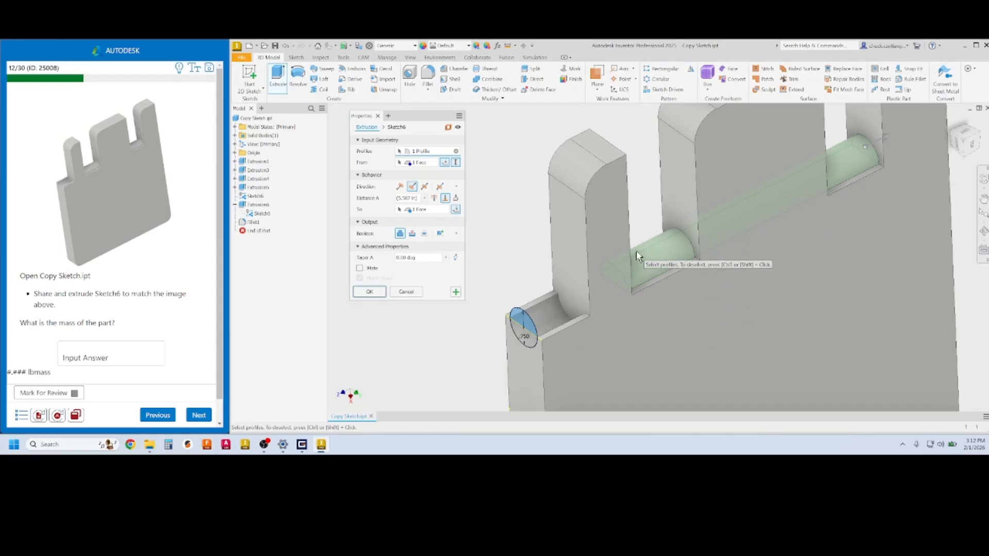
click(368, 292)
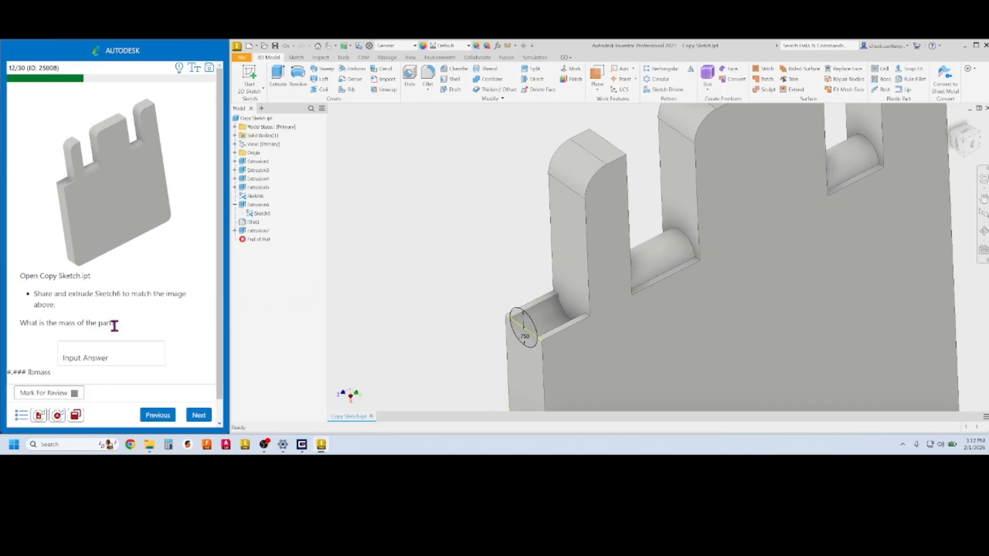
Read the part's mass from iProperties Physical and submit 2.842 lbmass as the answer
right_click(260, 120)
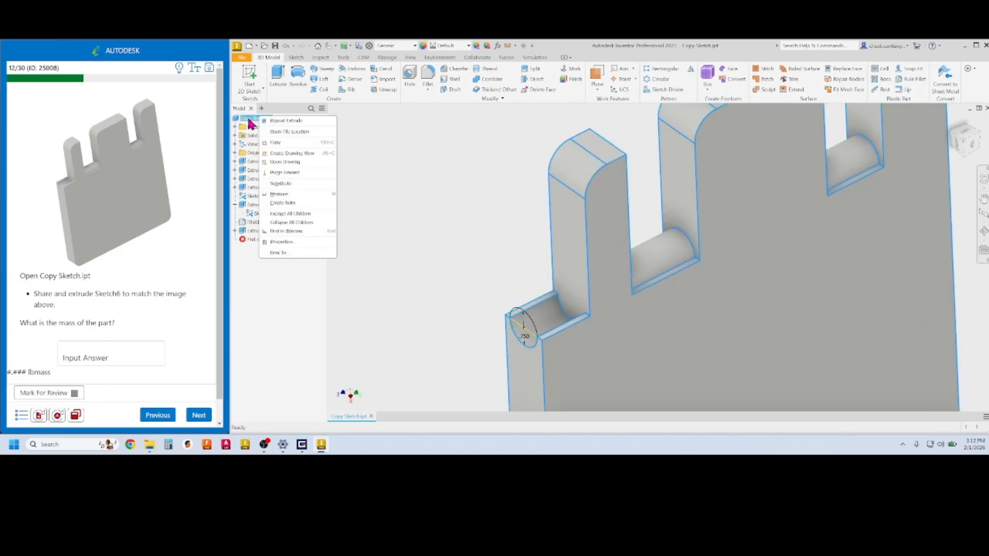
click(285, 240)
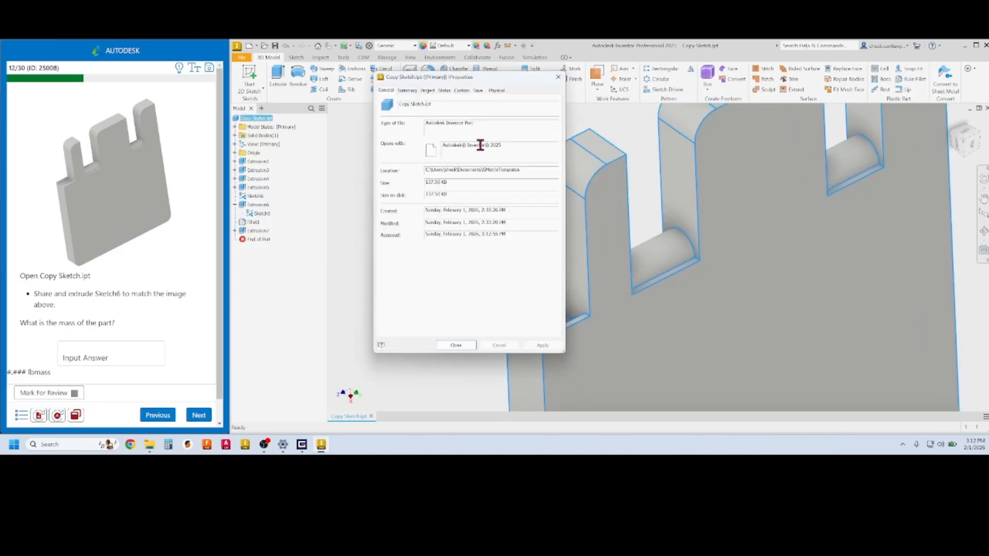
click(496, 92)
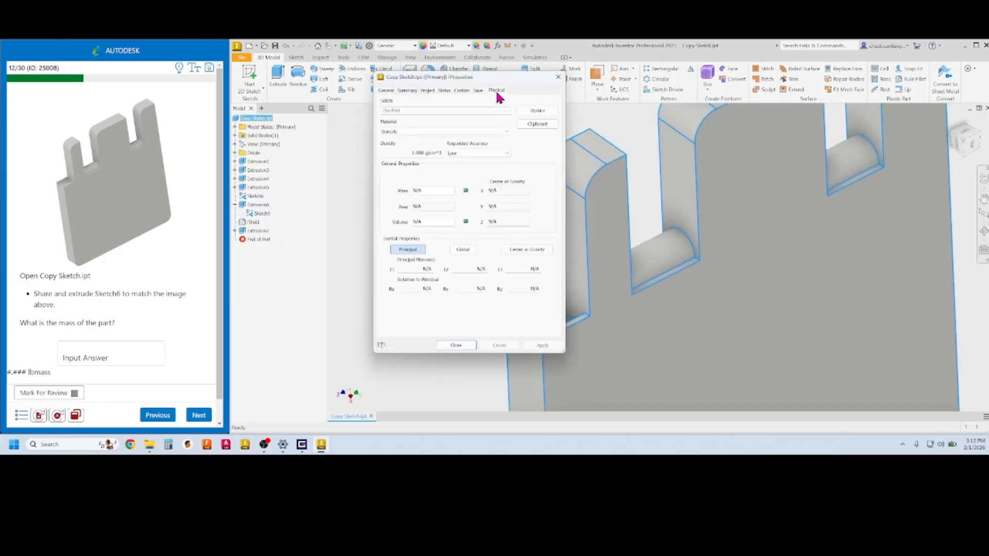
click(540, 111)
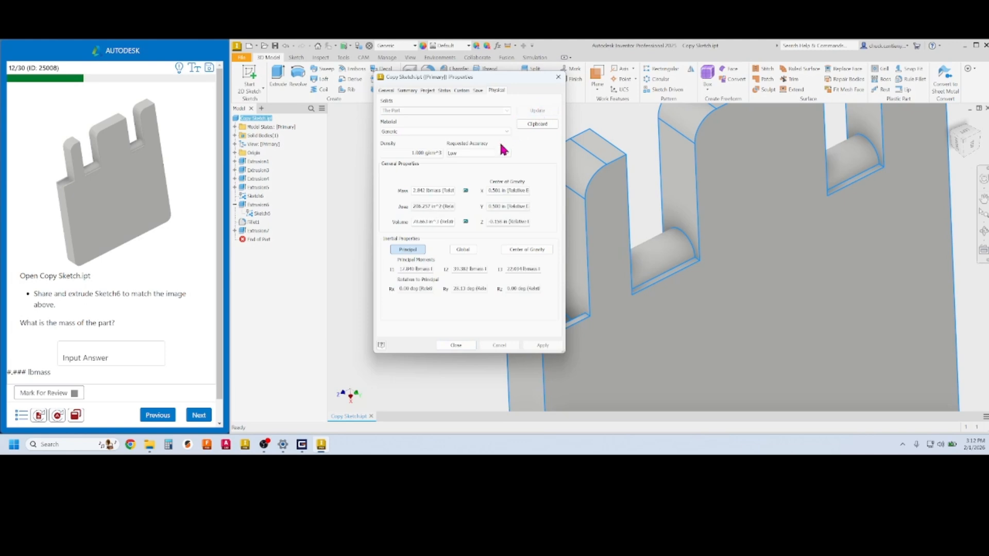
double_click(425, 190)
click(99, 355)
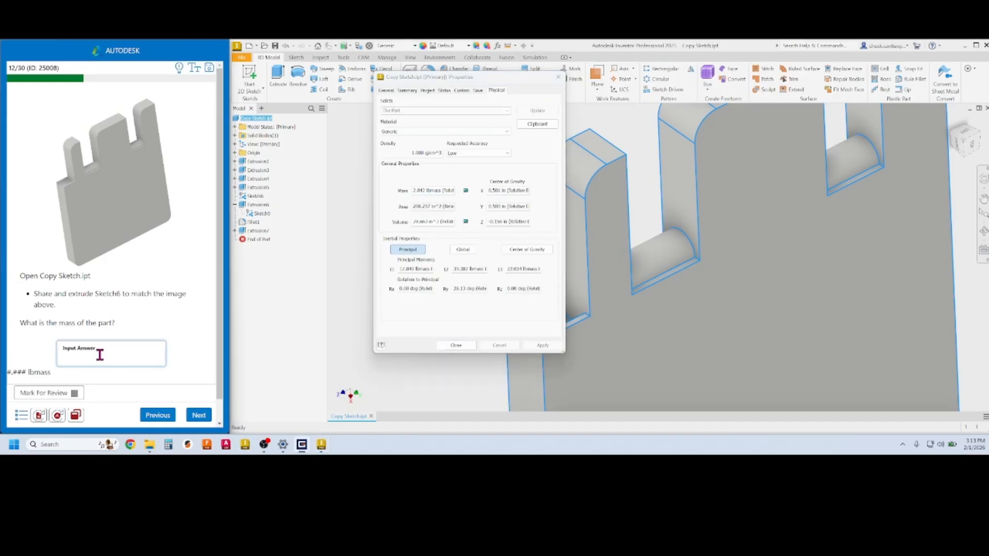
click(199, 415)
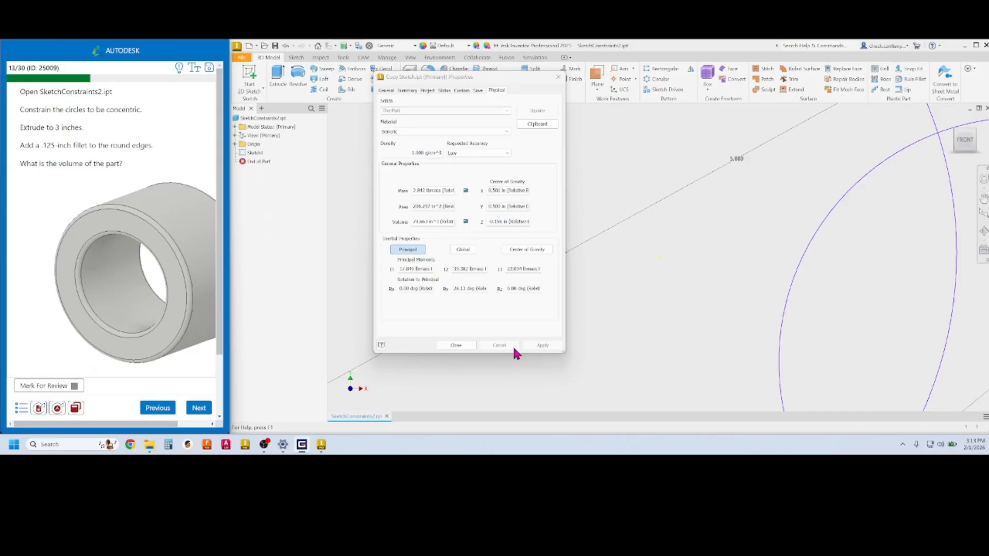
Close the iProperties dialog and dismiss the Inventor crash error report
click(457, 345)
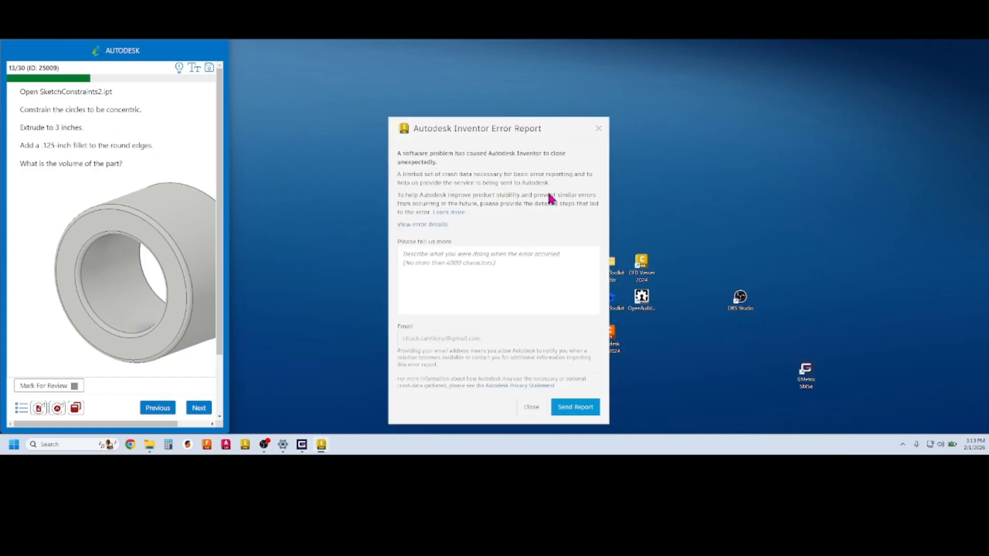
click(599, 128)
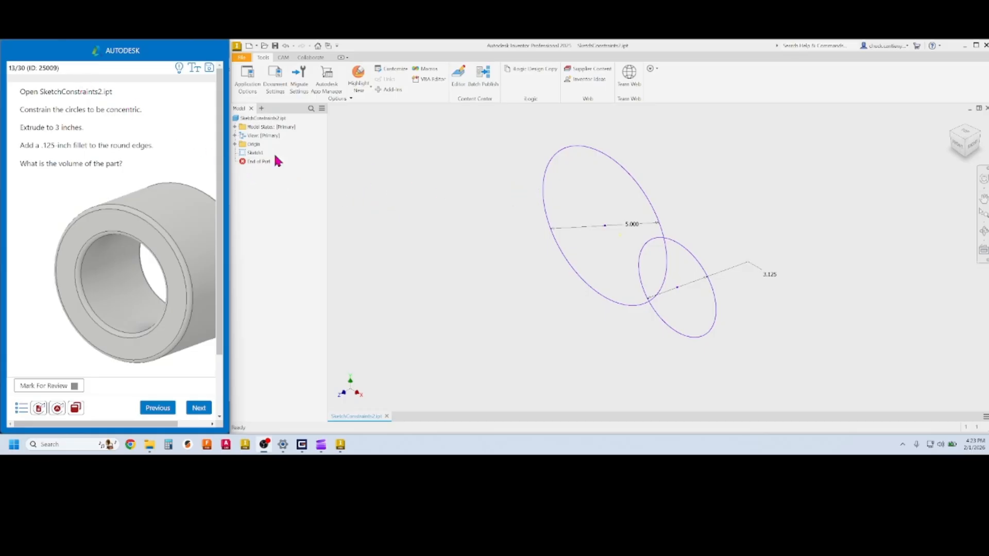
Select and clear Sketch1, then reset SketchConstraints2.ipt to reload the part
click(258, 153)
click(441, 170)
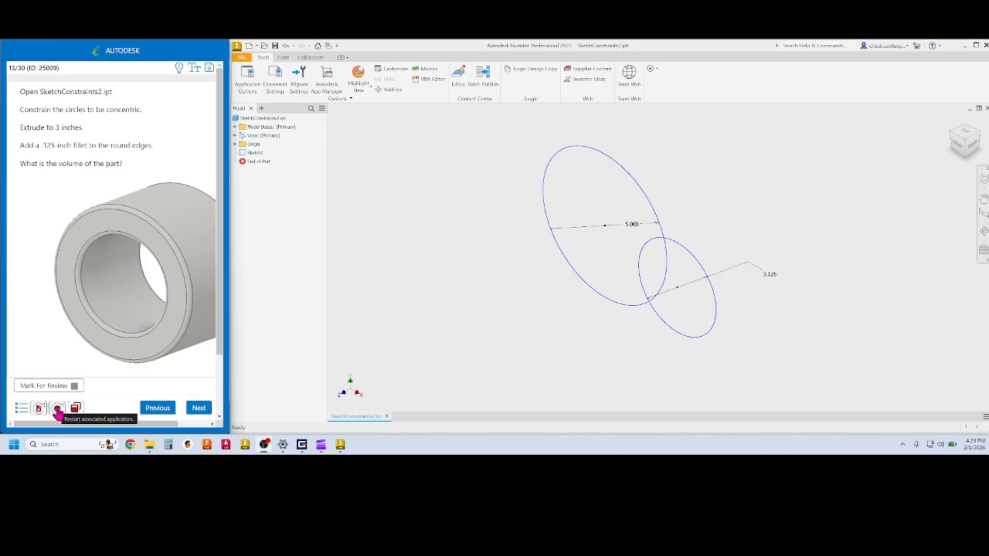
click(39, 410)
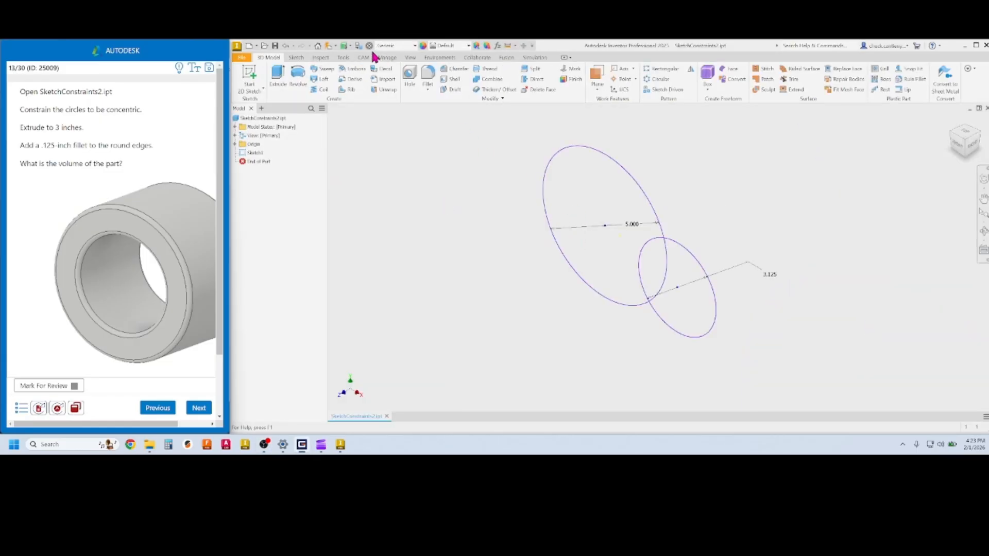
Make the 3.125 circle concentric with the 5.000 circle in Sketch1 and finish the sketch
double_click(246, 154)
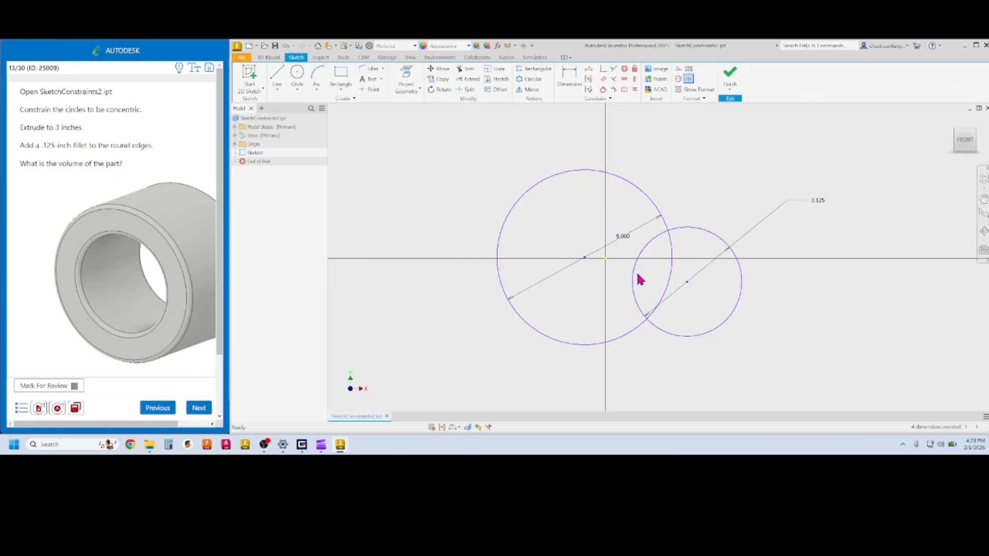
drag(688, 284, 649, 281)
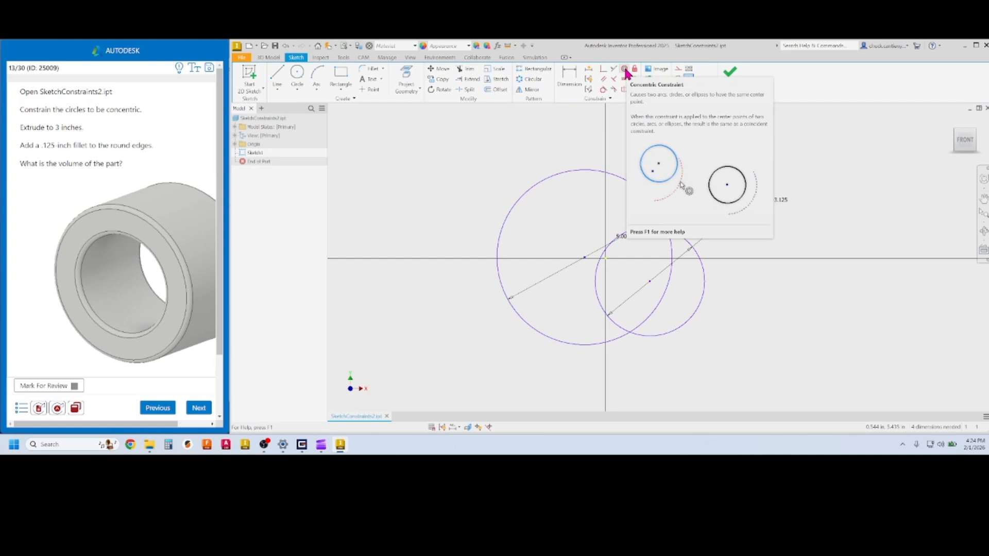
click(625, 70)
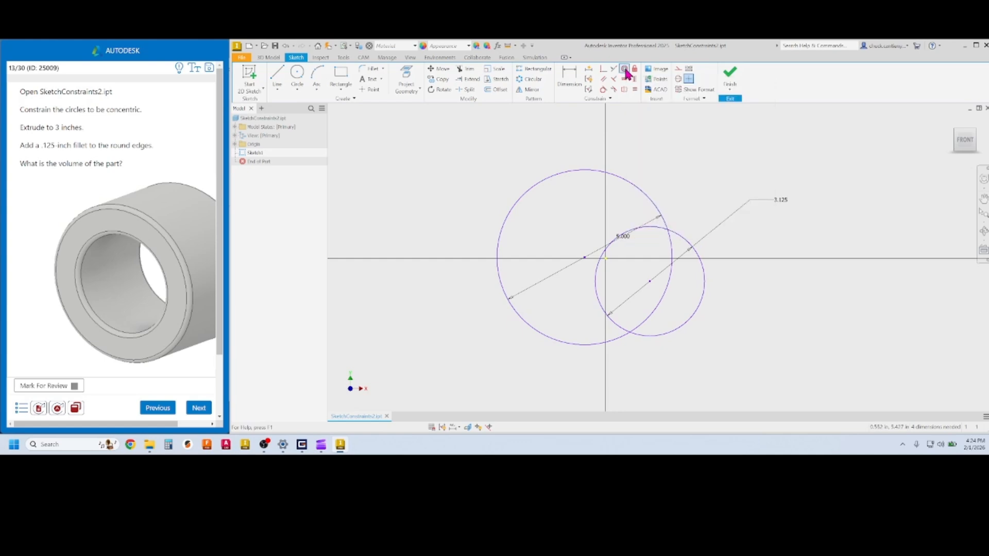
click(684, 239)
click(656, 206)
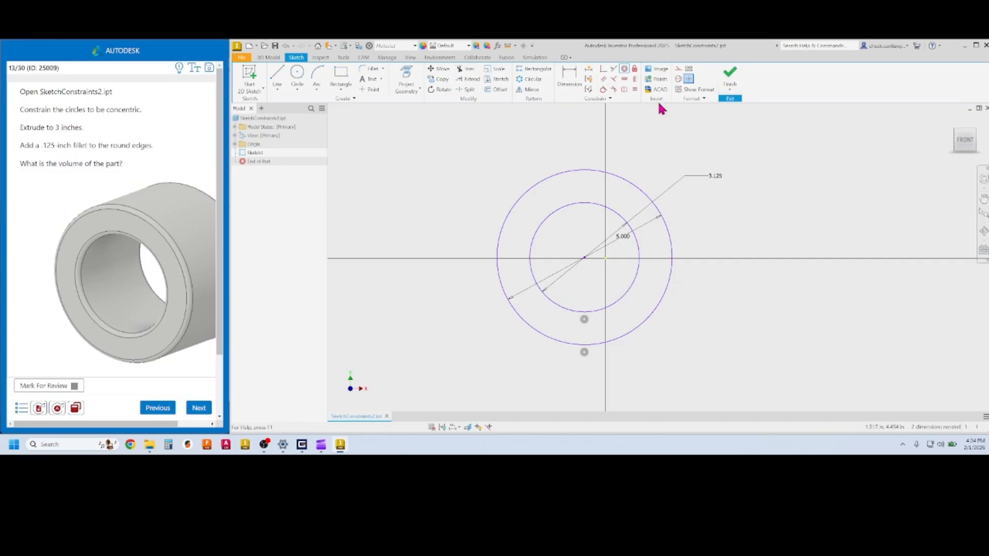
click(730, 73)
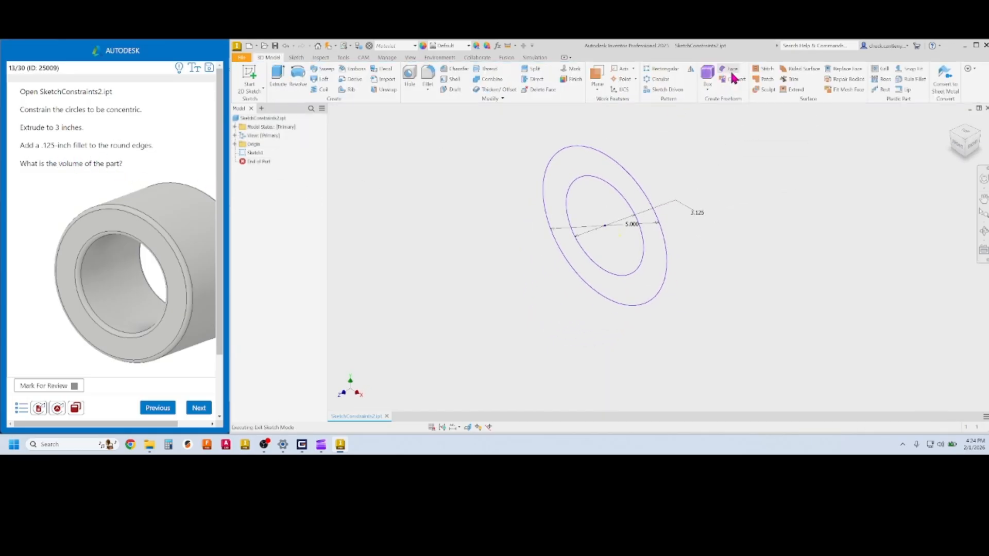
Extrude the ring between the concentric circles 3 in into a hollow tube
click(277, 77)
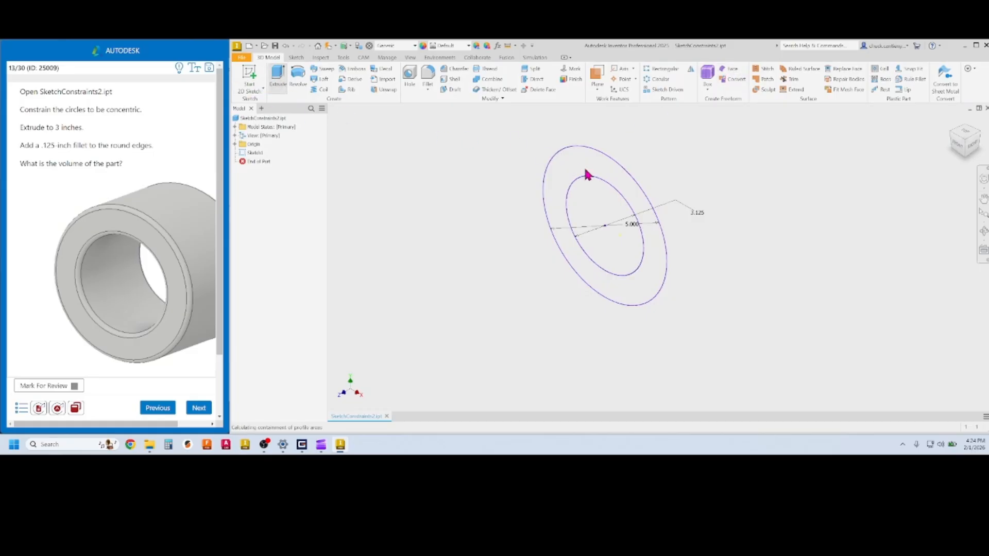
click(553, 188)
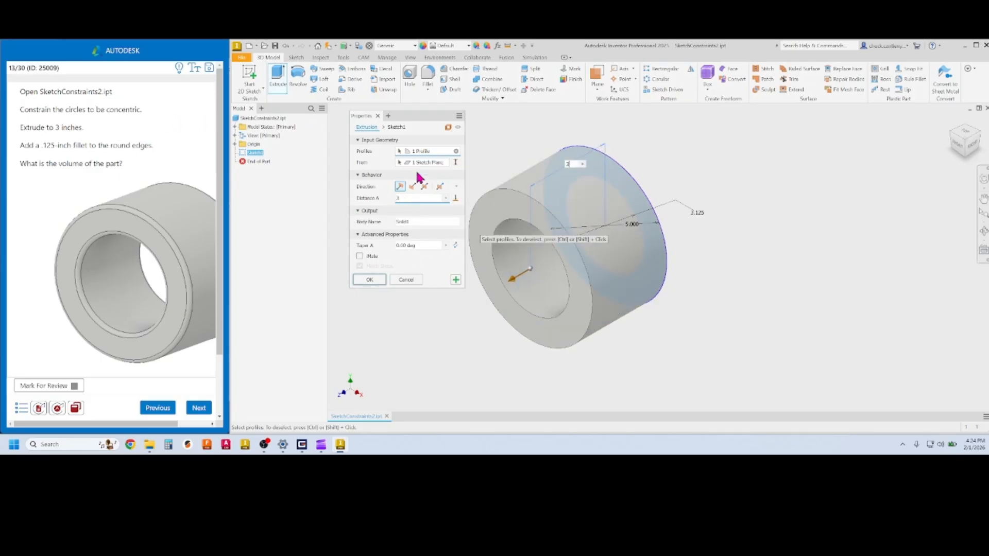
click(369, 280)
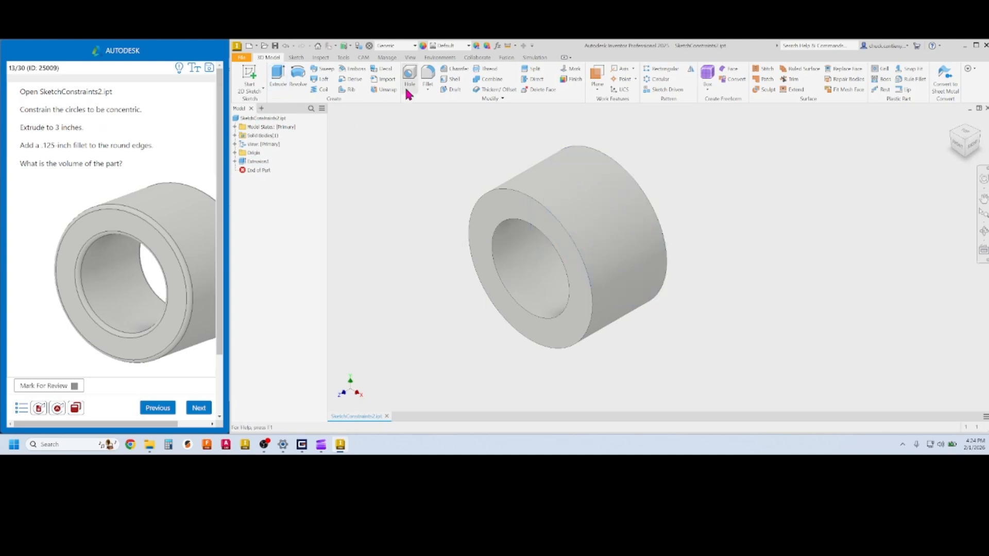
Round the inner and outer edges at both tube ends with a 0.125 in fillet
click(427, 75)
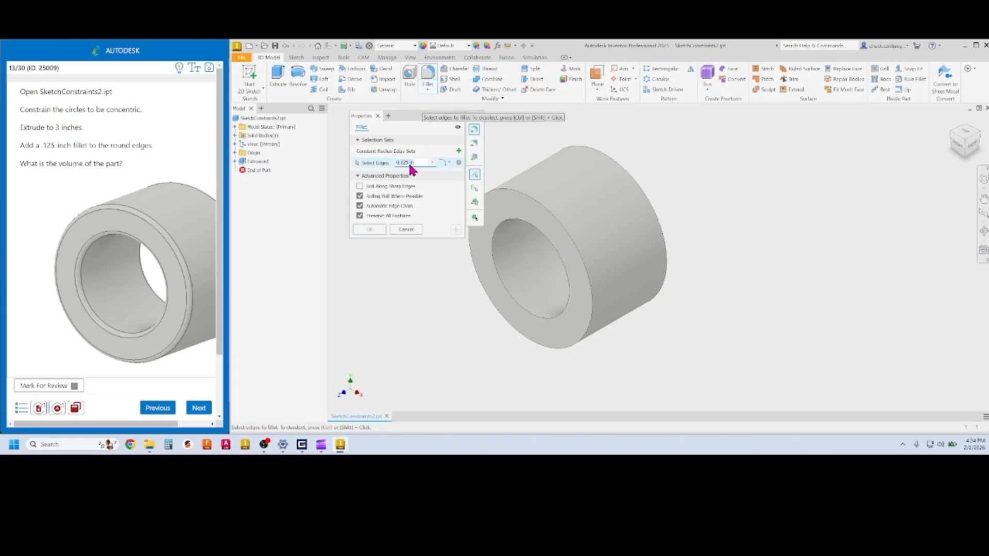
click(513, 205)
click(515, 222)
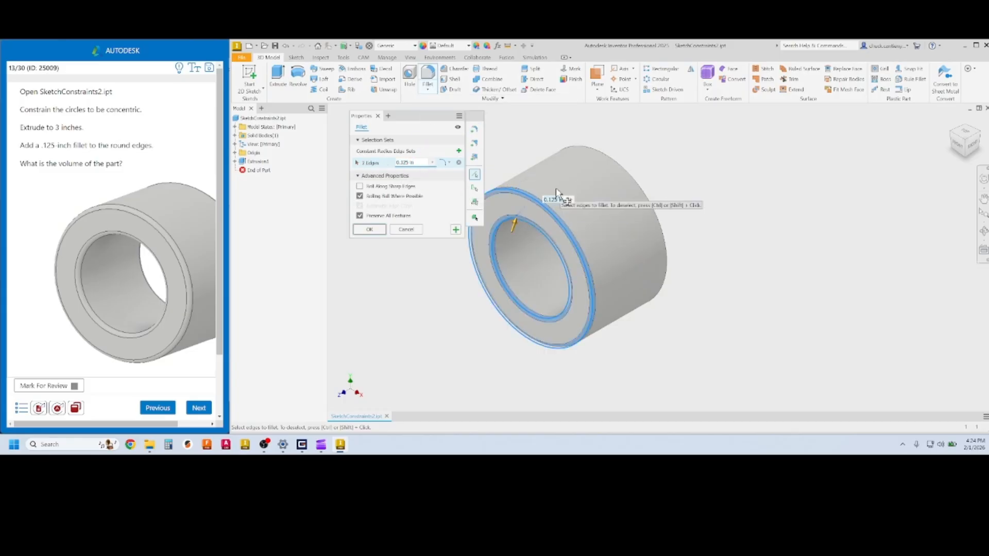
click(600, 151)
click(592, 179)
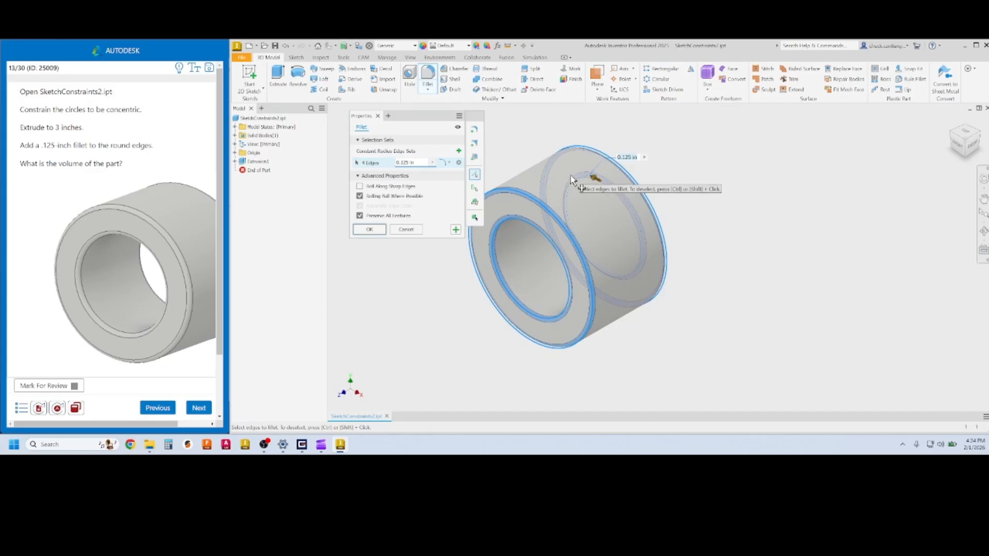
click(369, 230)
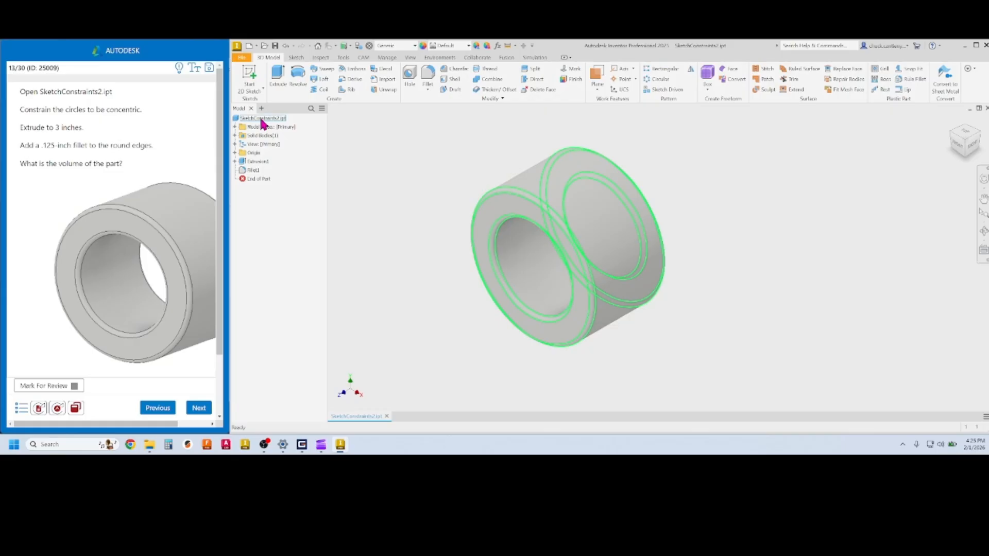
Calculate the tube's physical properties in iProperties and copy the 35.724 volume
right_click(360, 418)
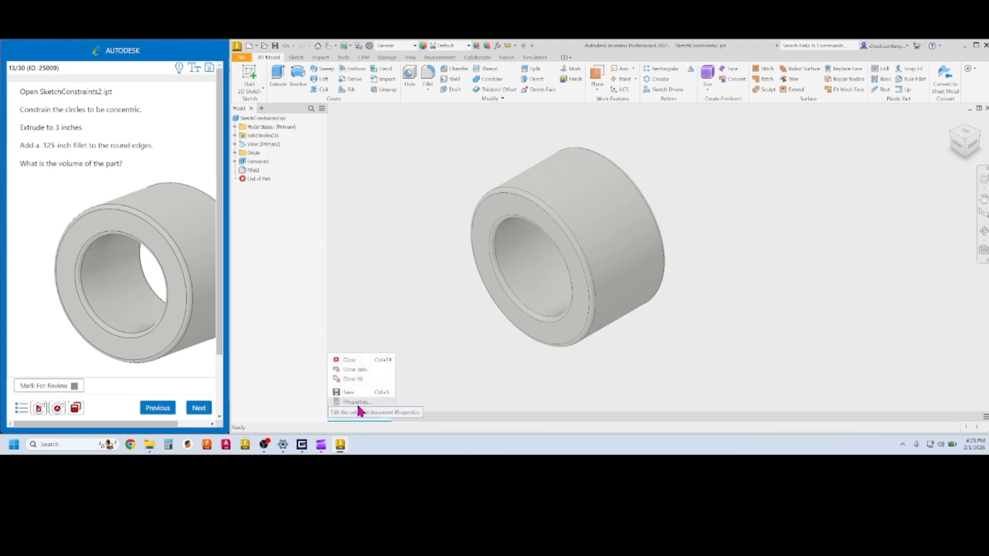
click(357, 403)
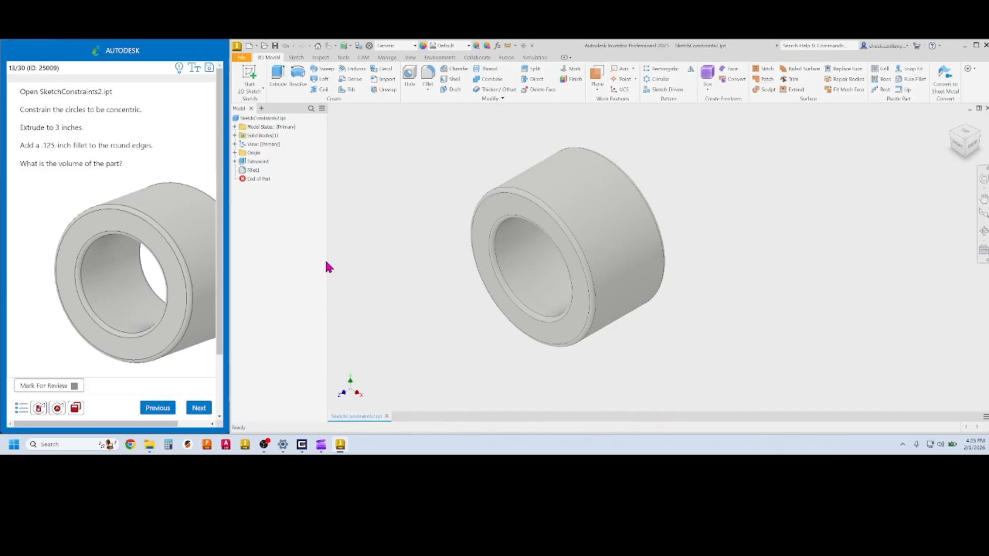
right_click(261, 117)
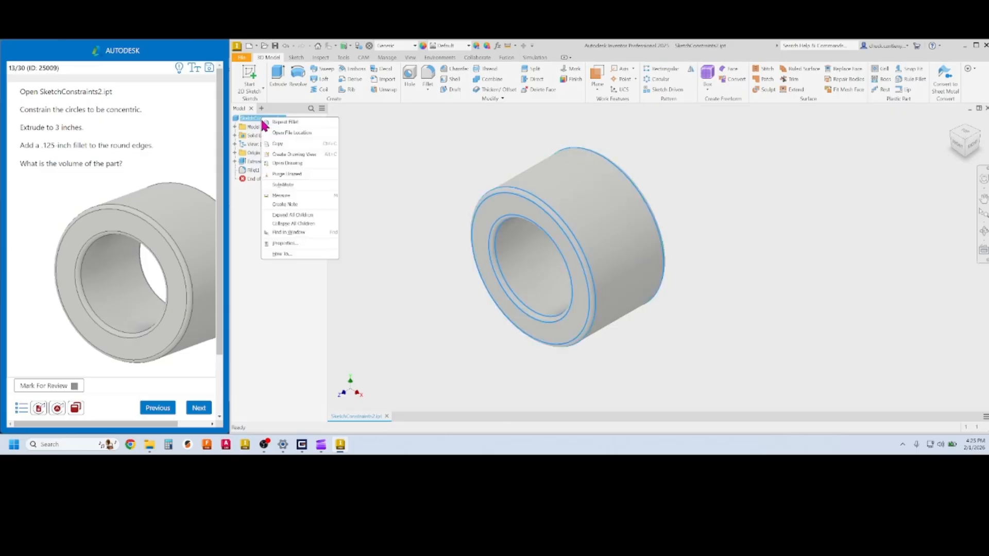
click(292, 242)
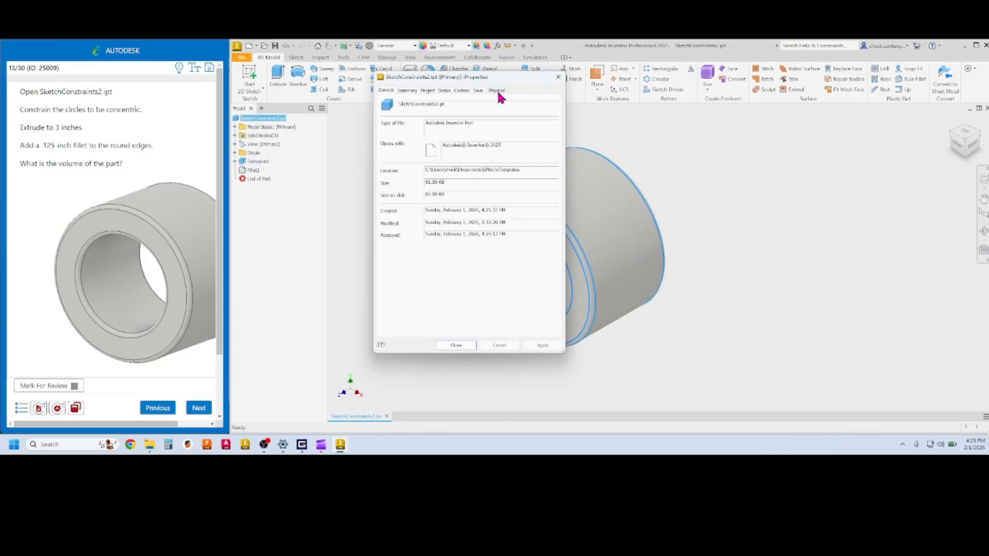
click(497, 90)
click(537, 111)
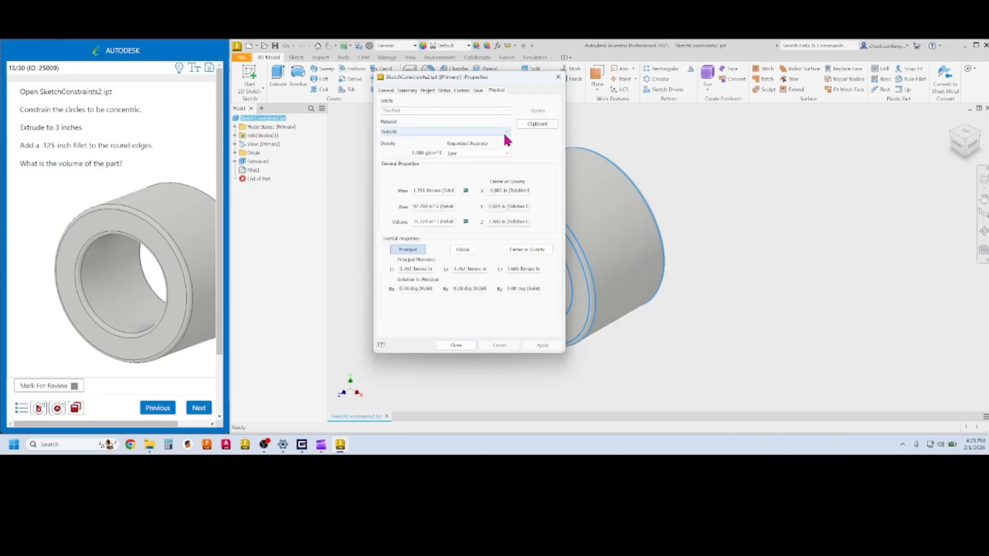
double_click(428, 221)
key(ctrl+c)
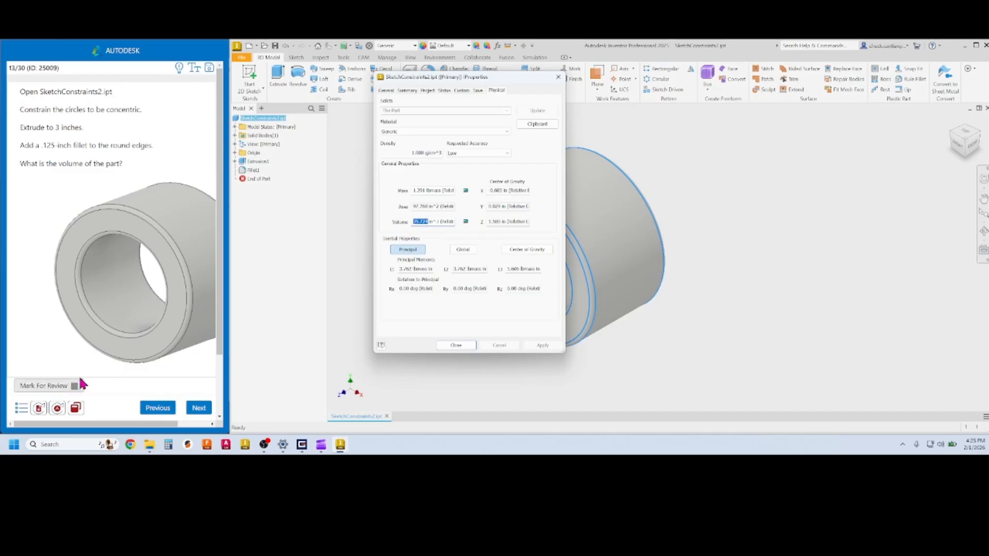
Paste the 35.724 volume into the exam's answer box and close iProperties
scroll(125, 334, down, 2)
click(93, 326)
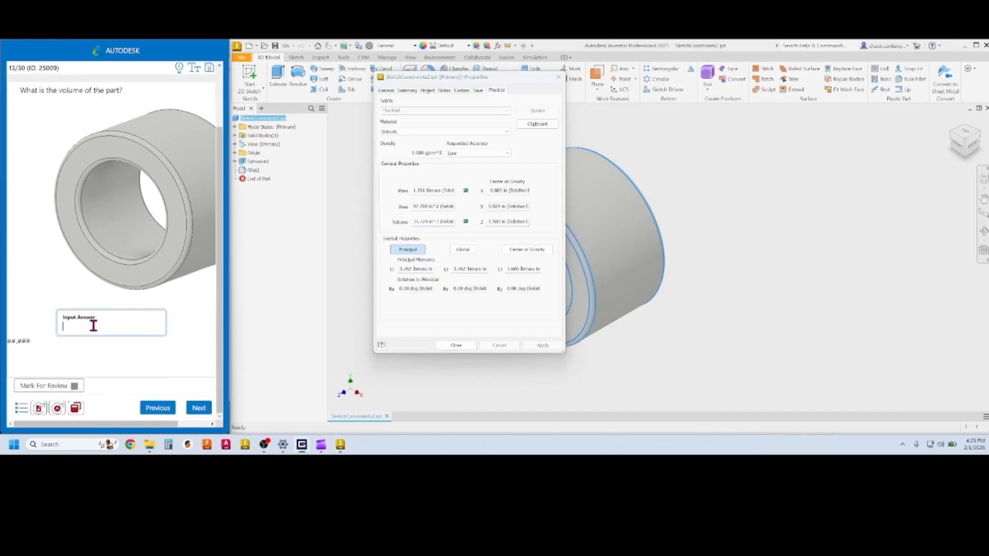
key(ctrl+v)
click(466, 346)
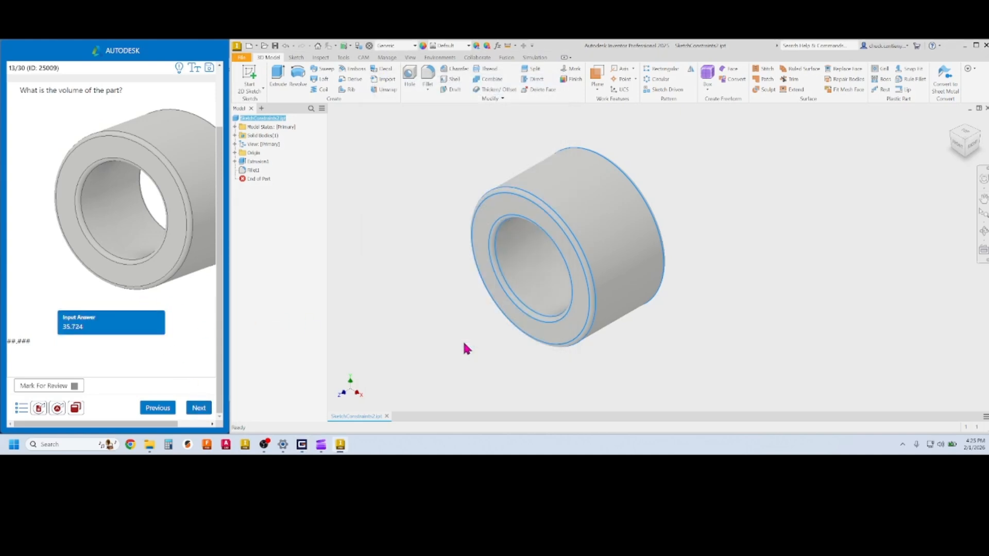
Submit the 35.724 volume answer and advance to question 14 with Shell.ipt
click(199, 409)
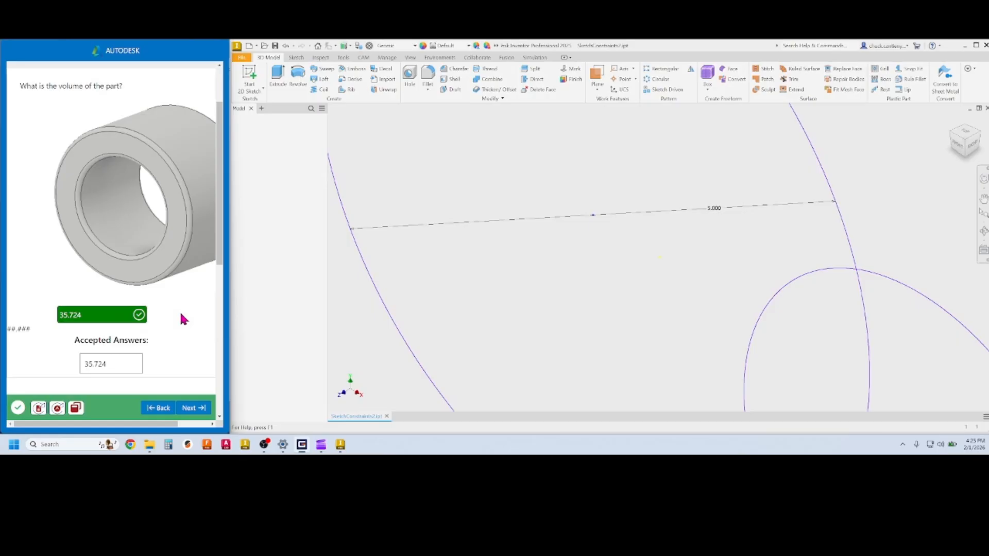
click(194, 408)
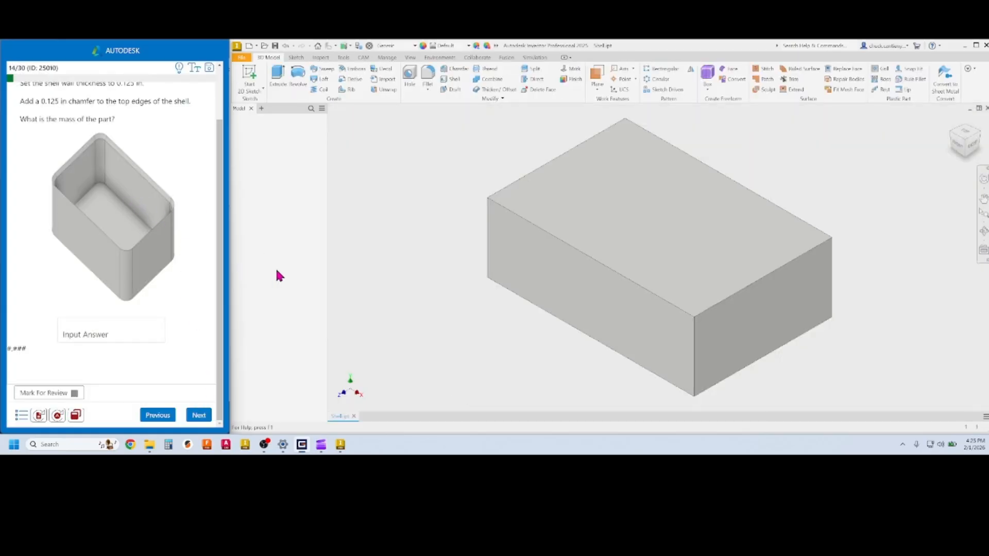